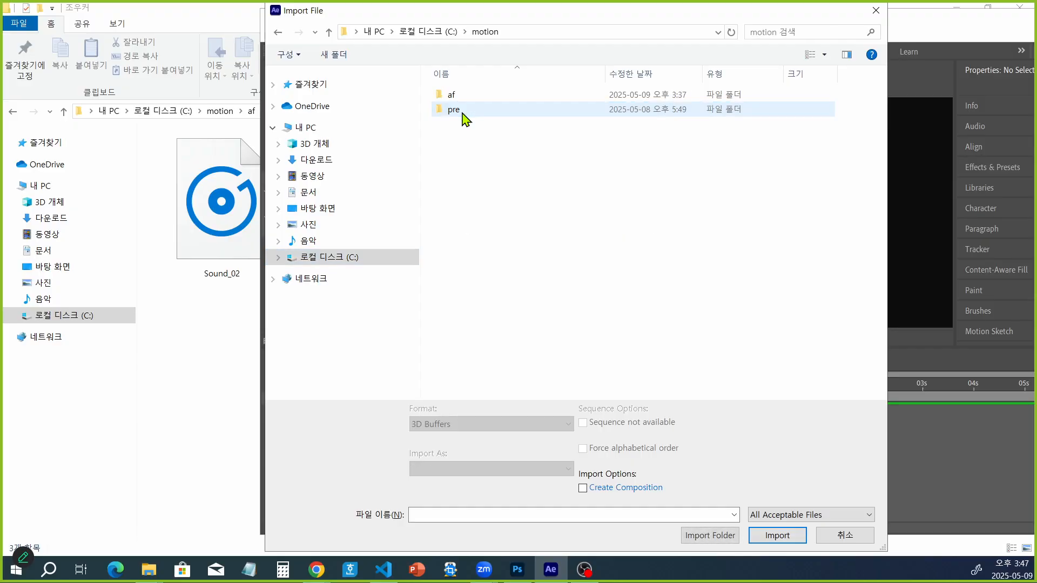
pyautogui.doubleClick(451, 96)
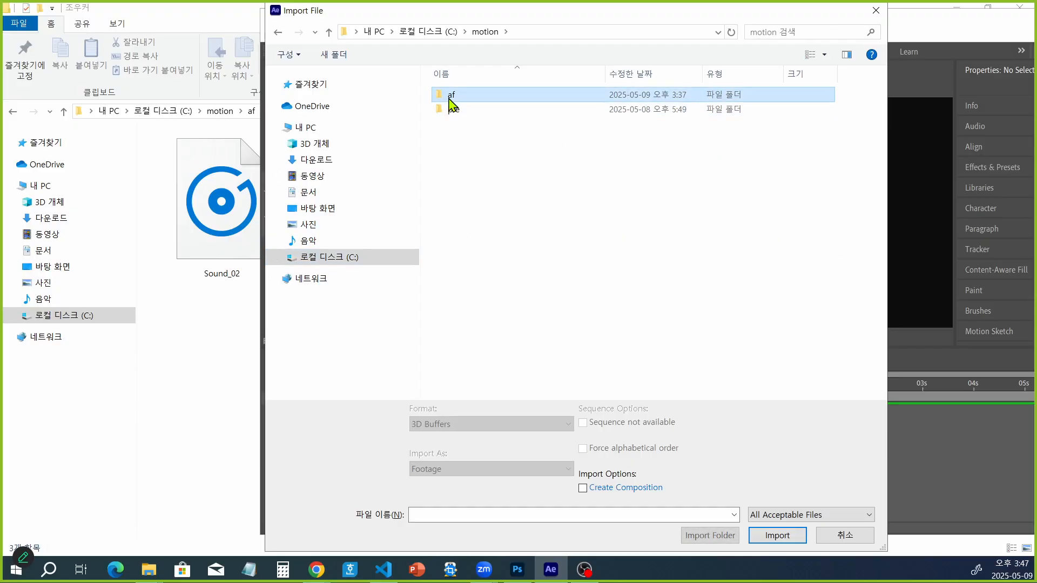
pyautogui.click(453, 96)
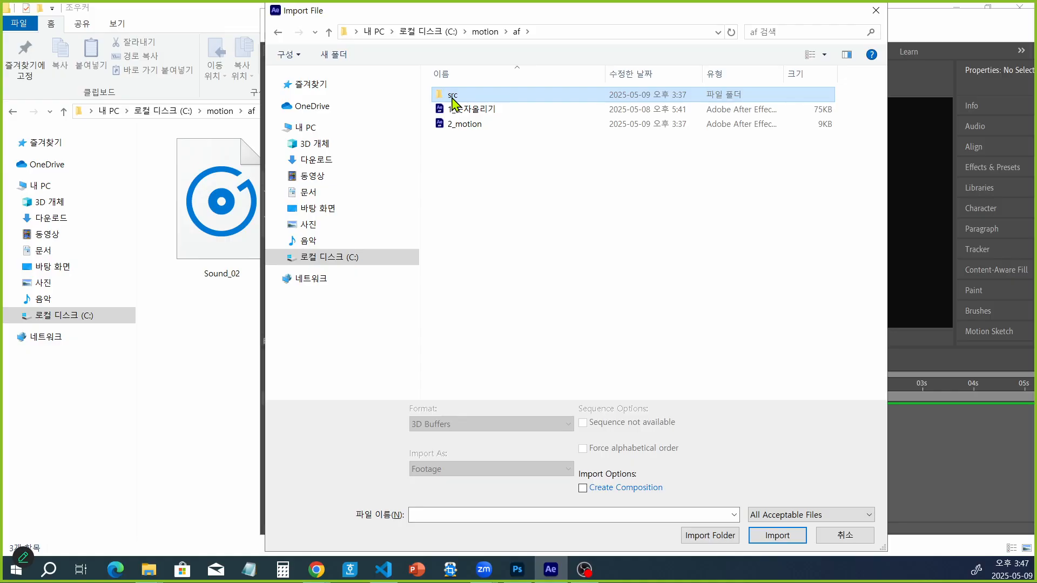
pyautogui.doubleClick(453, 98)
pyautogui.click(468, 100)
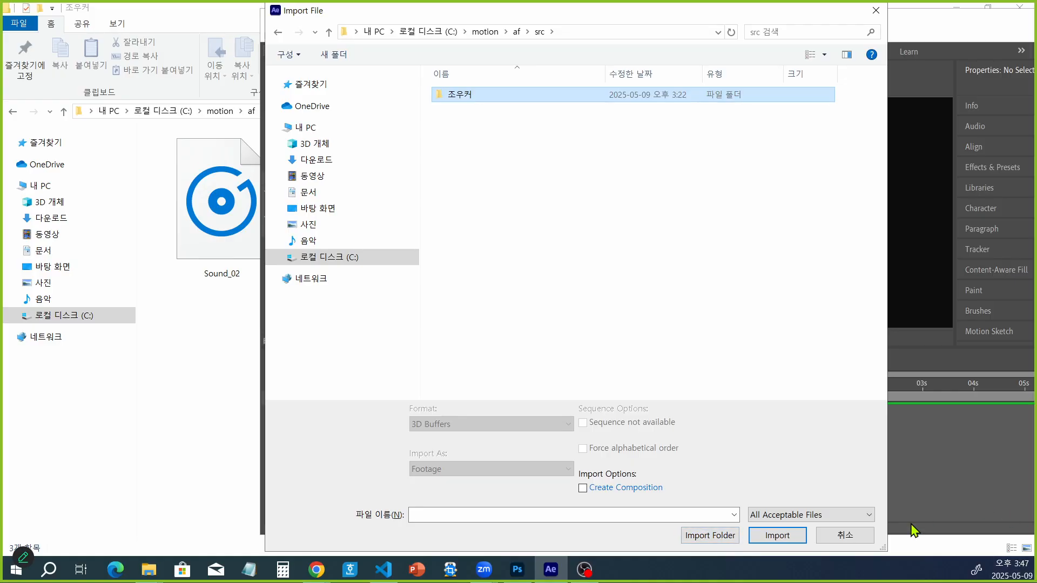
pyautogui.click(841, 536)
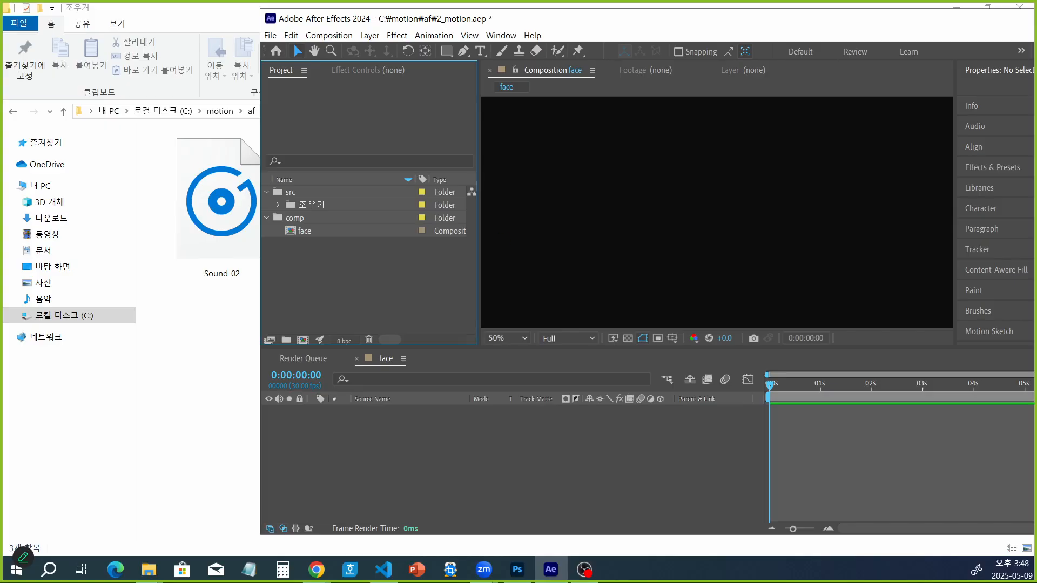
# Maximize the After Effects window and expand the 조우커 footage folder.
pyautogui.hotkey('alt', 'Tab')
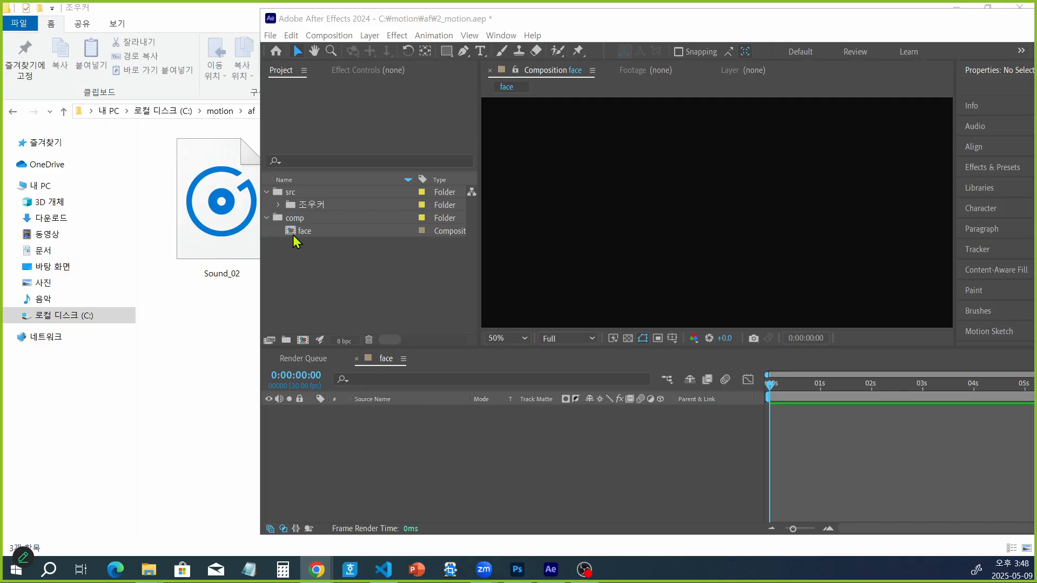
pyautogui.doubleClick(596, 22)
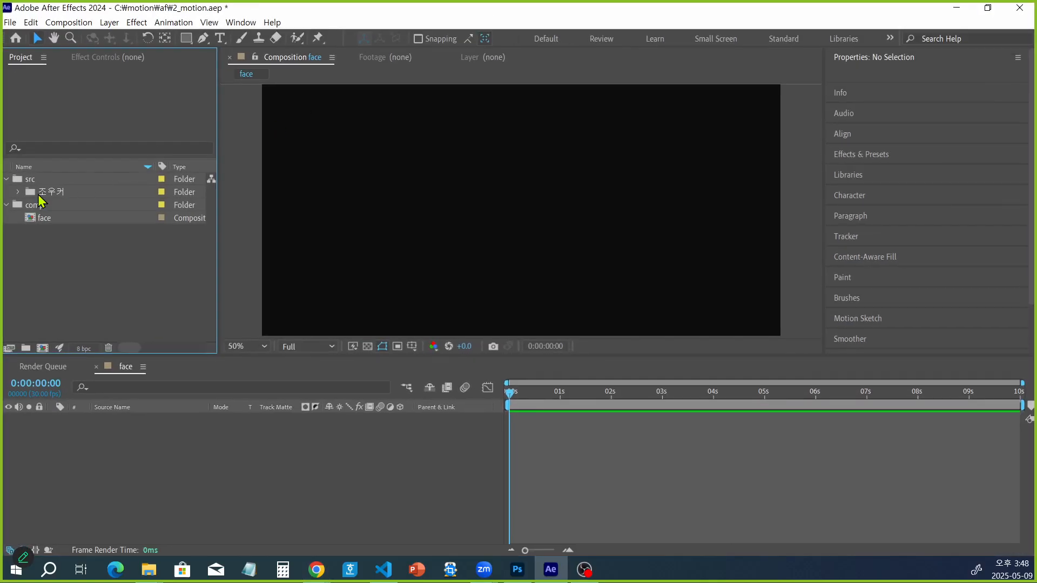
pyautogui.click(18, 191)
# Add the 조커1.jpg footage as a layer to the face composition.
pyautogui.click(71, 231)
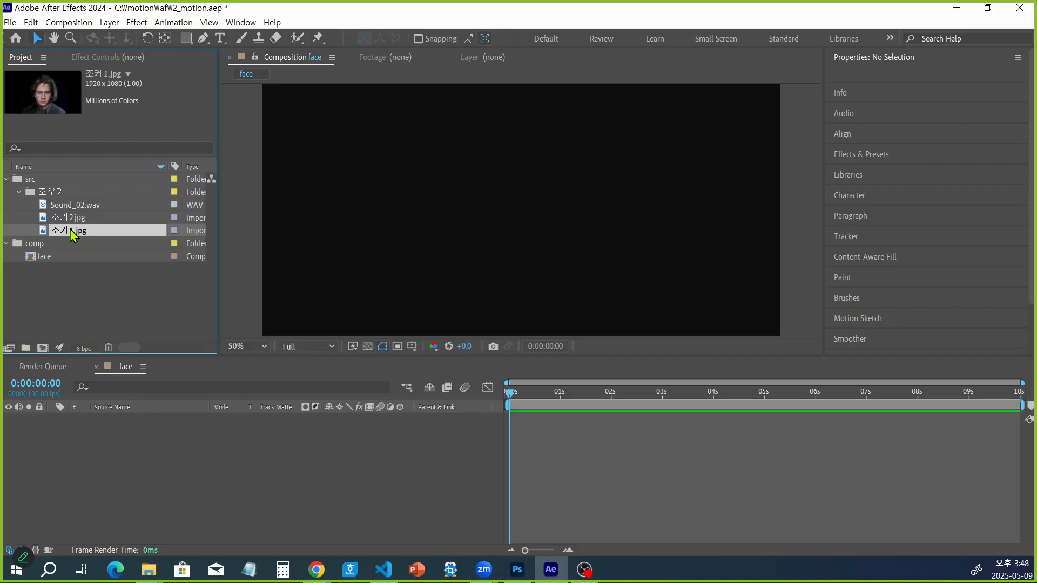
pyautogui.hotkey('ctrl', '/')
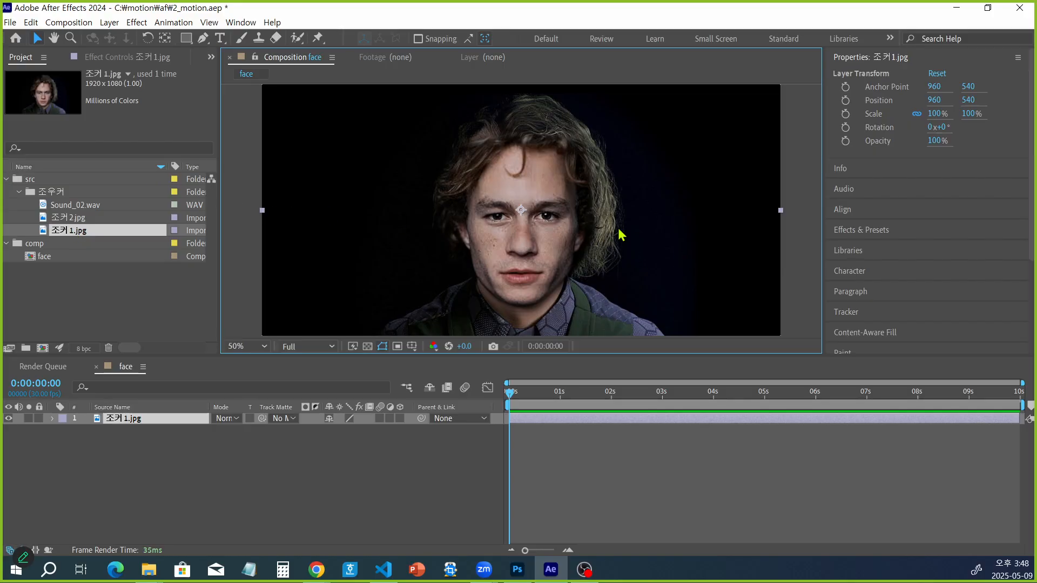
pyautogui.scroll(-2, 605, 221)
pyautogui.scroll(2, 605, 222)
pyautogui.scroll(-2, 605, 222)
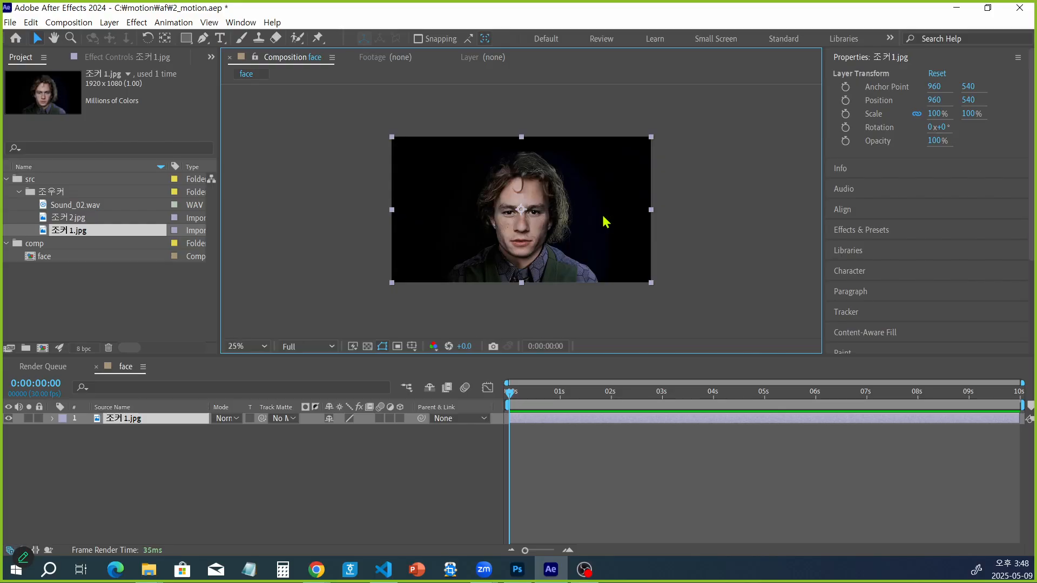
# Delete the 조커1.jpg layer from the face composition.
pyautogui.click(673, 194)
pyautogui.click(648, 174)
pyautogui.click(308, 488)
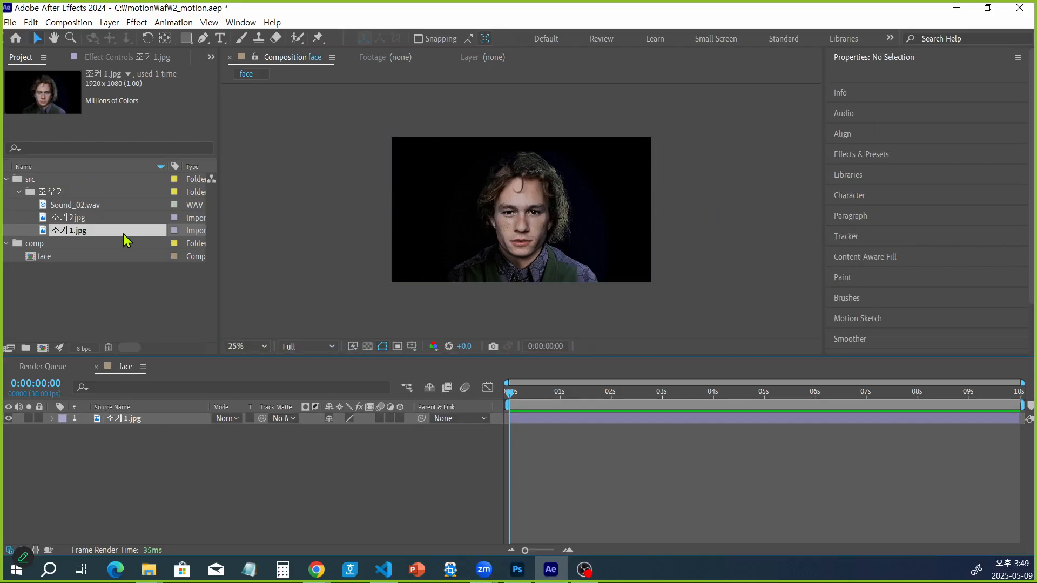
pyautogui.click(147, 420)
pyautogui.press('Delete')
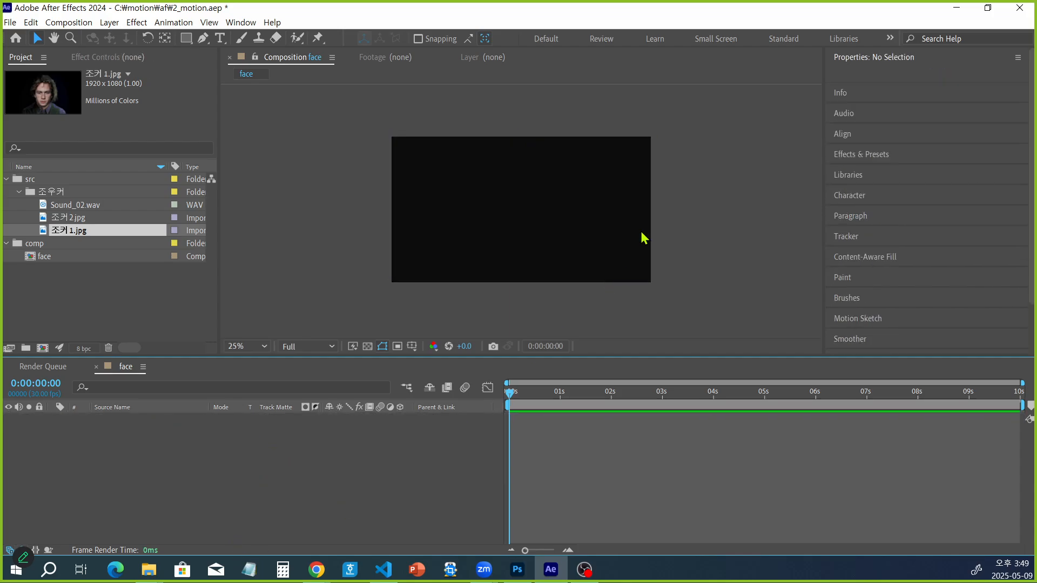
# Switch to Notepad and write the note "ctrl /" in enlarged text.
pyautogui.click(249, 569)
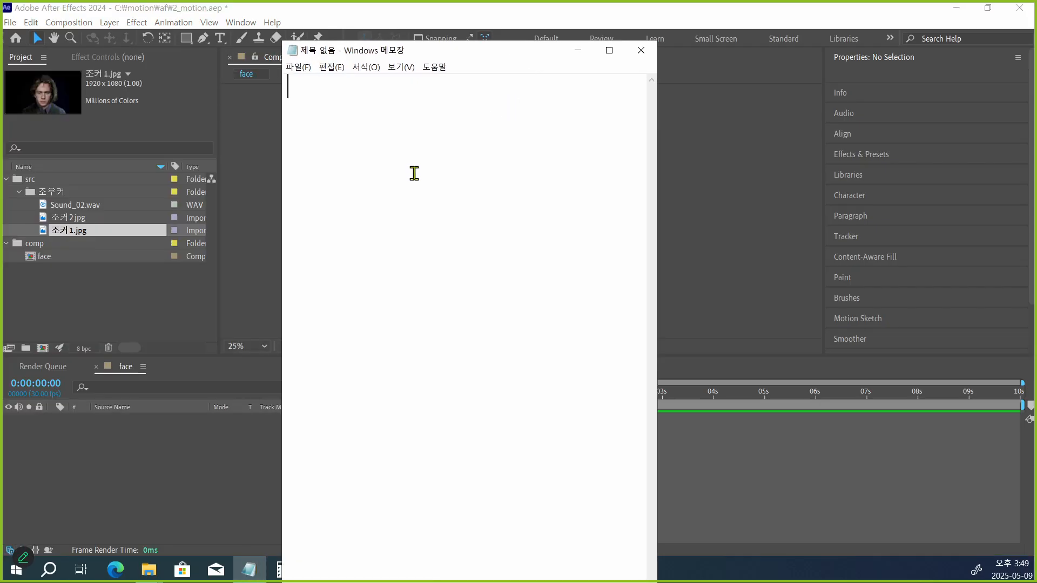
pyautogui.write('ctrl /')
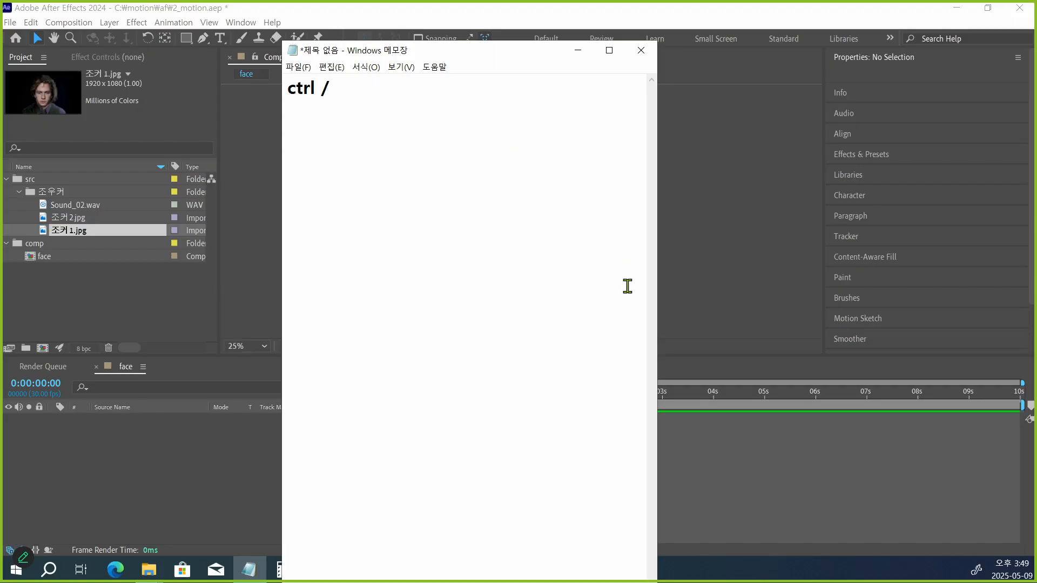
pyautogui.scroll(8, 568, 307)
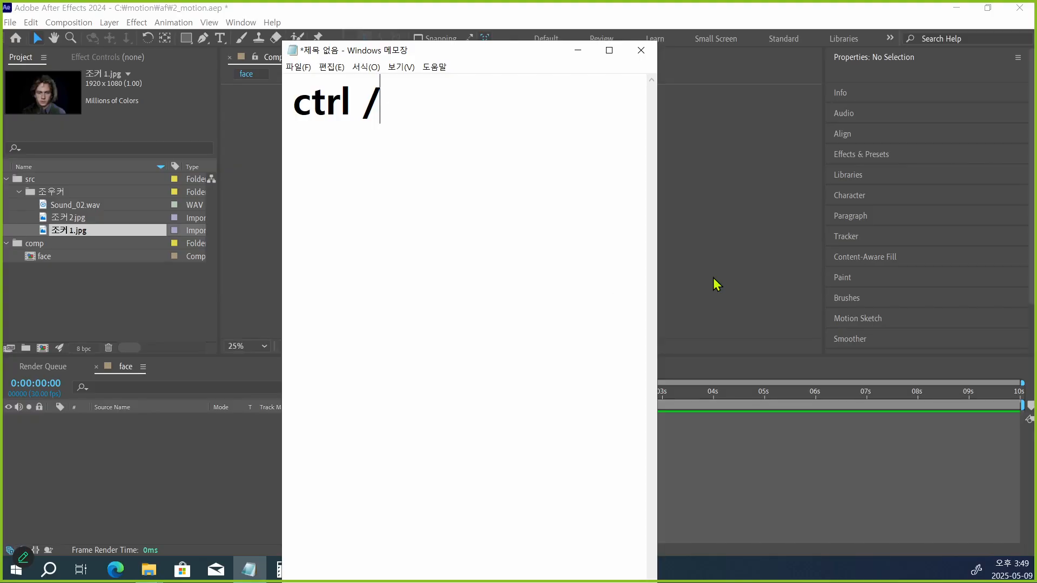
# Return to After Effects and add 조커1.jpg to the face composition, with 조커2.jpg as a second layer above it.
pyautogui.click(578, 50)
pyautogui.click(87, 230)
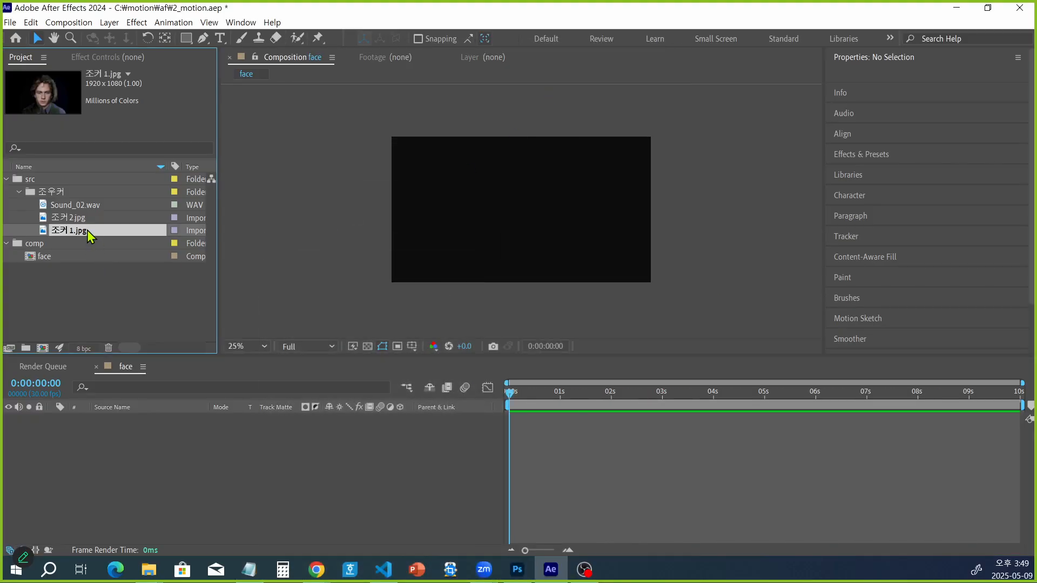
pyautogui.hotkey('ctrl', '/')
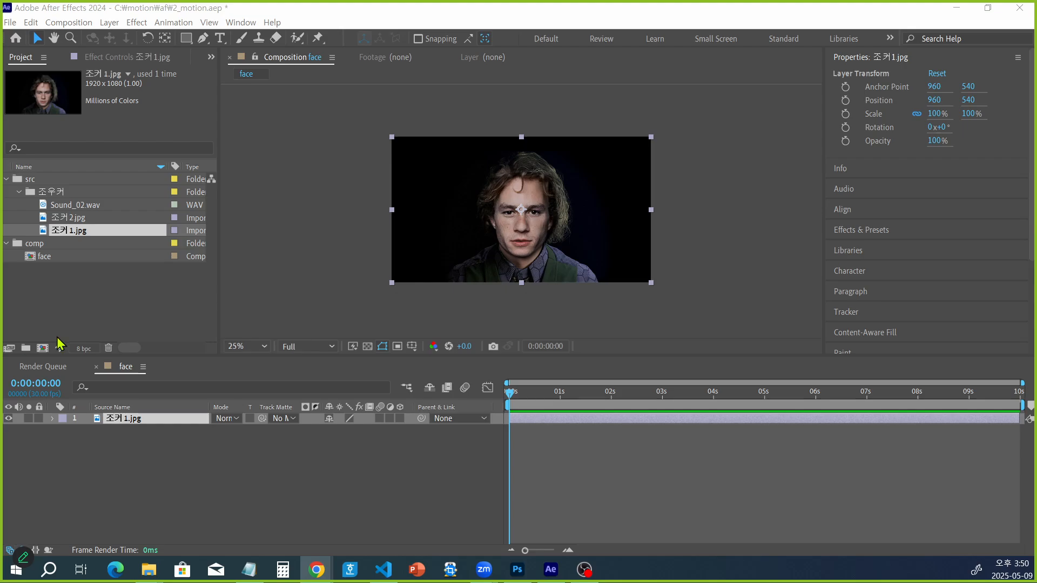
pyautogui.click(102, 219)
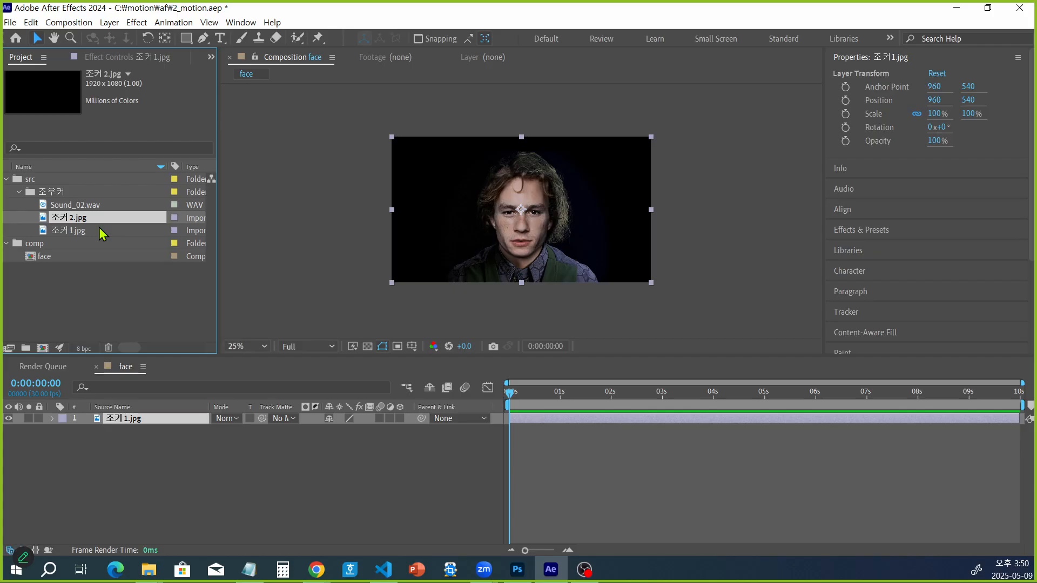
pyautogui.hotkey('ctrl', '/')
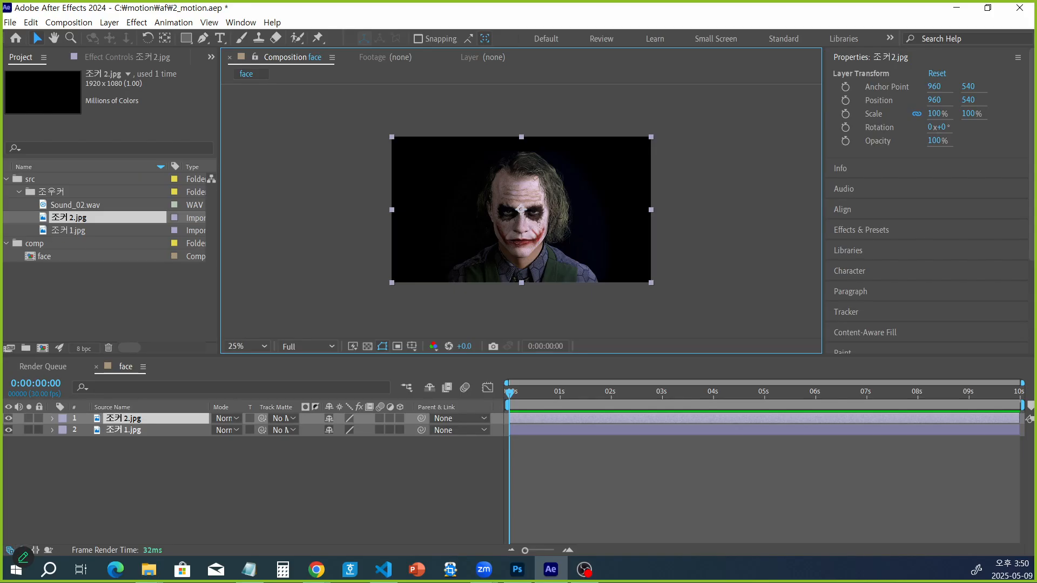
# Enlarge the composition viewer and set its magnification to Fit up to 100%.
pyautogui.hotkey('alt', 'Tab')
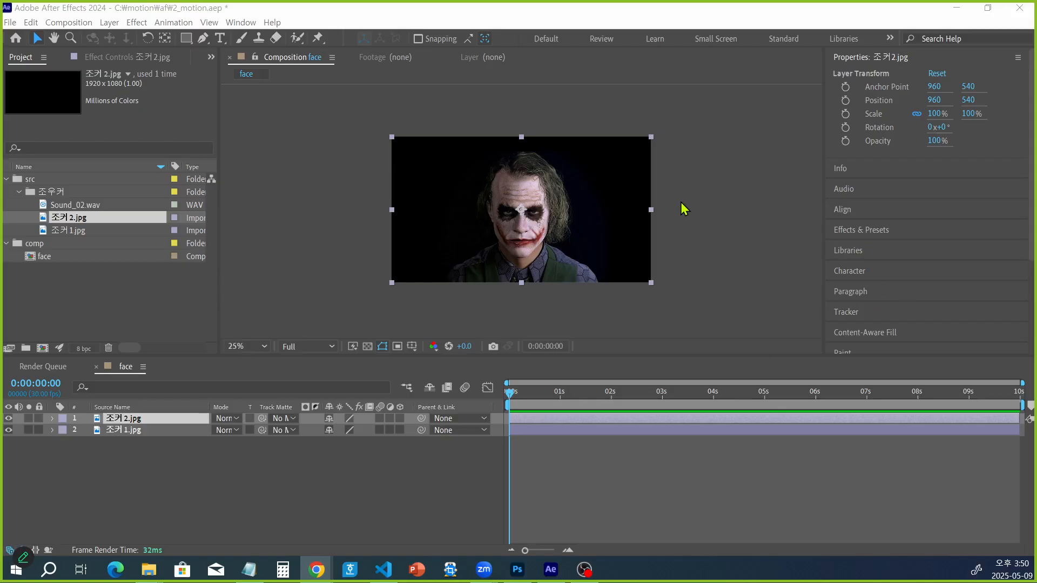
pyautogui.scroll(4, 681, 205)
pyautogui.scroll(-4, 681, 205)
pyautogui.scroll(1, 683, 210)
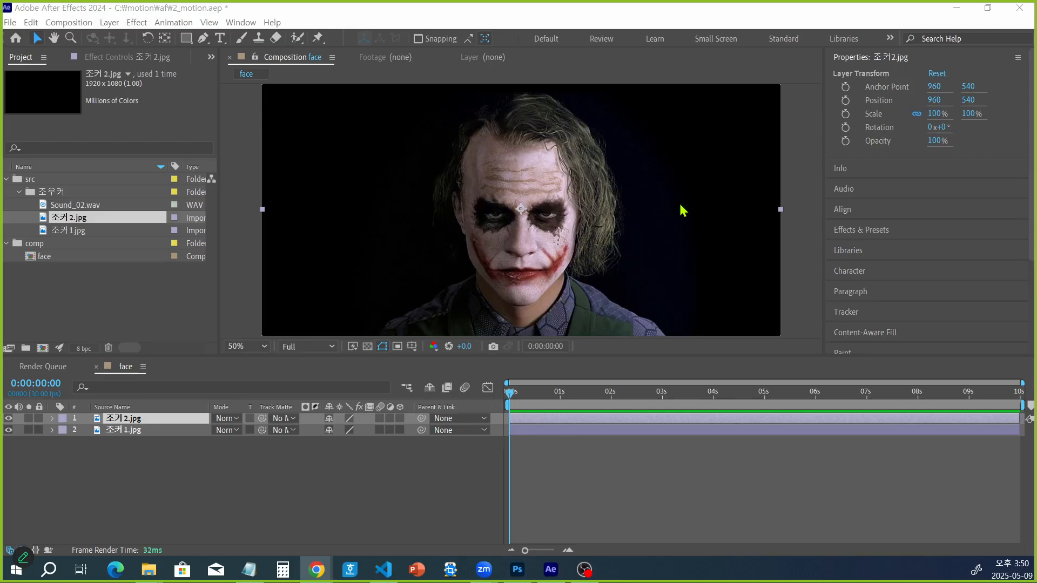
pyautogui.moveTo(667, 354); pyautogui.dragTo(703, 473)
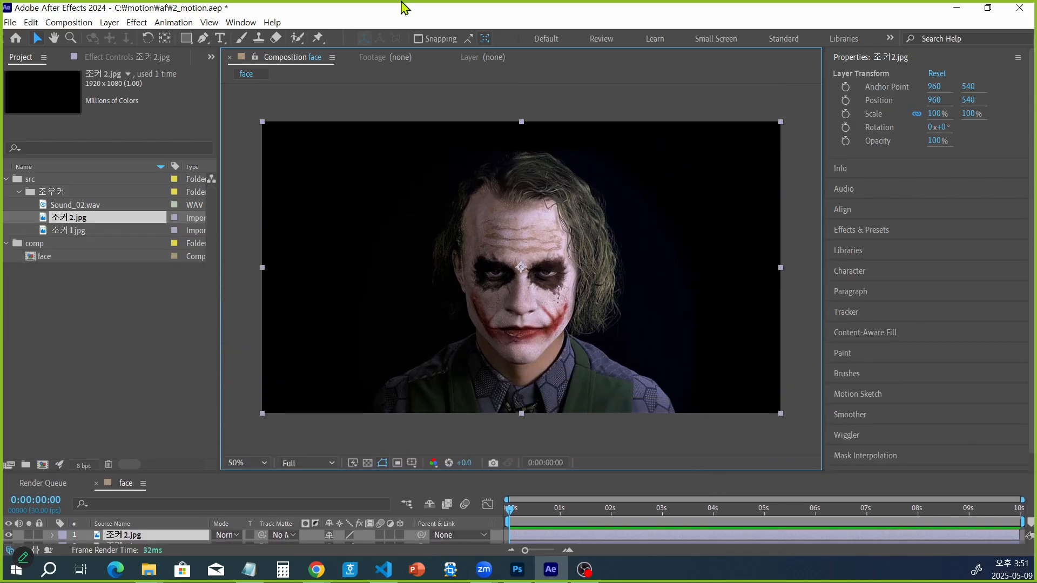
pyautogui.click(321, 465)
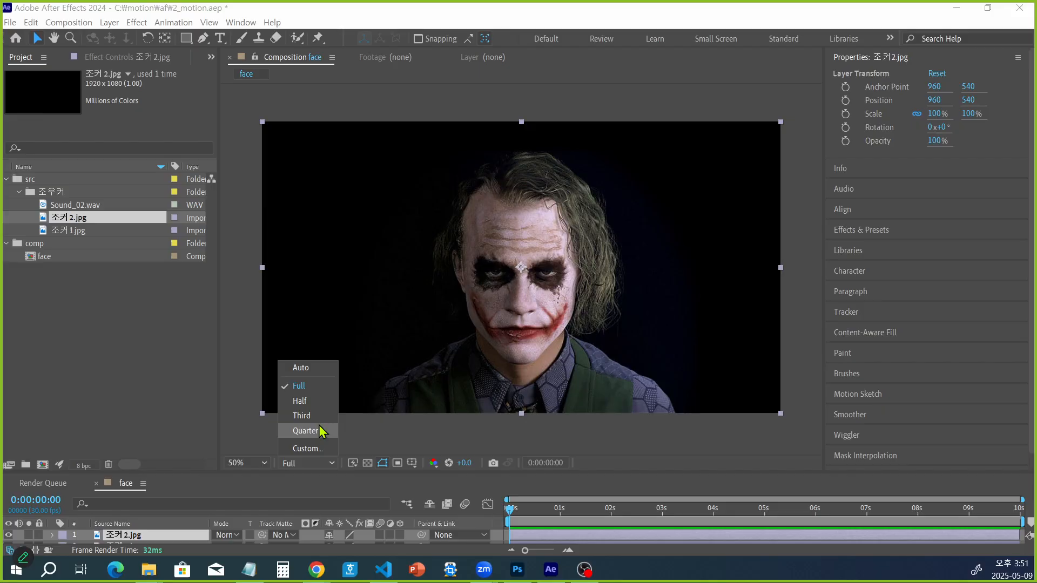
pyautogui.click(266, 463)
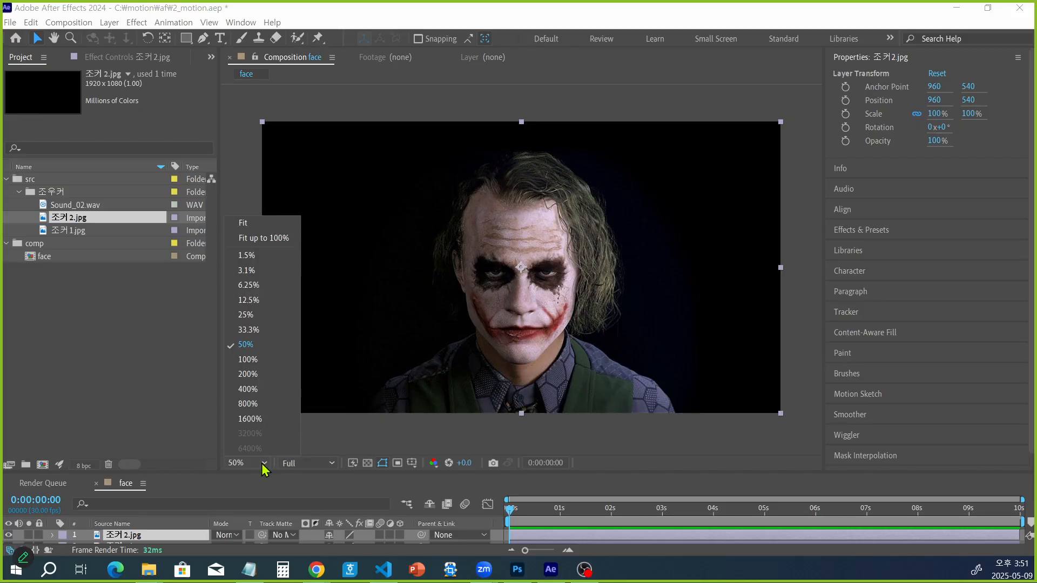
pyautogui.click(266, 234)
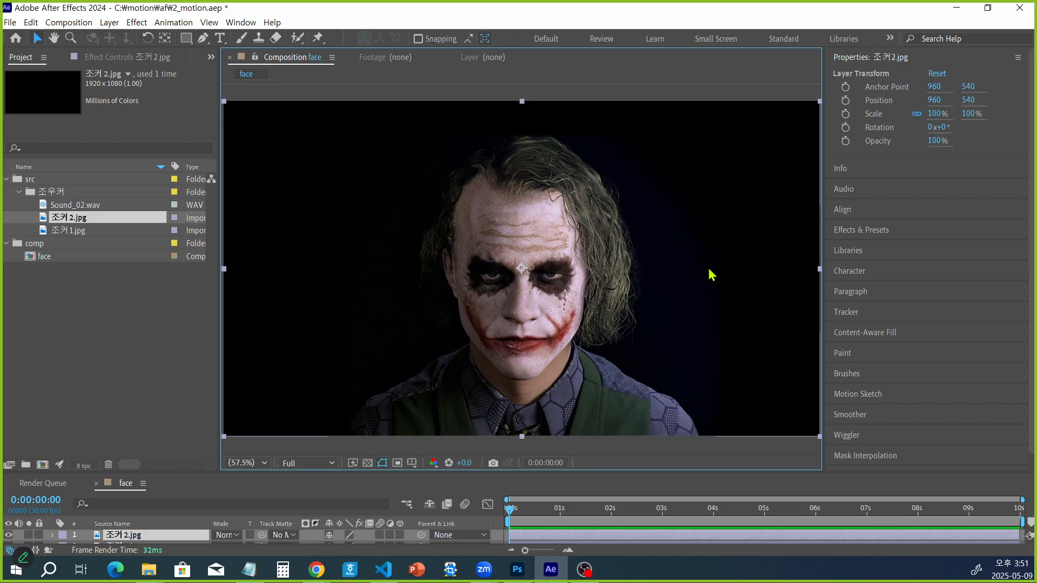
# Try an Ellipse tool circular mask centred on the face in the 조커2.jpg layer.
pyautogui.click(185, 38)
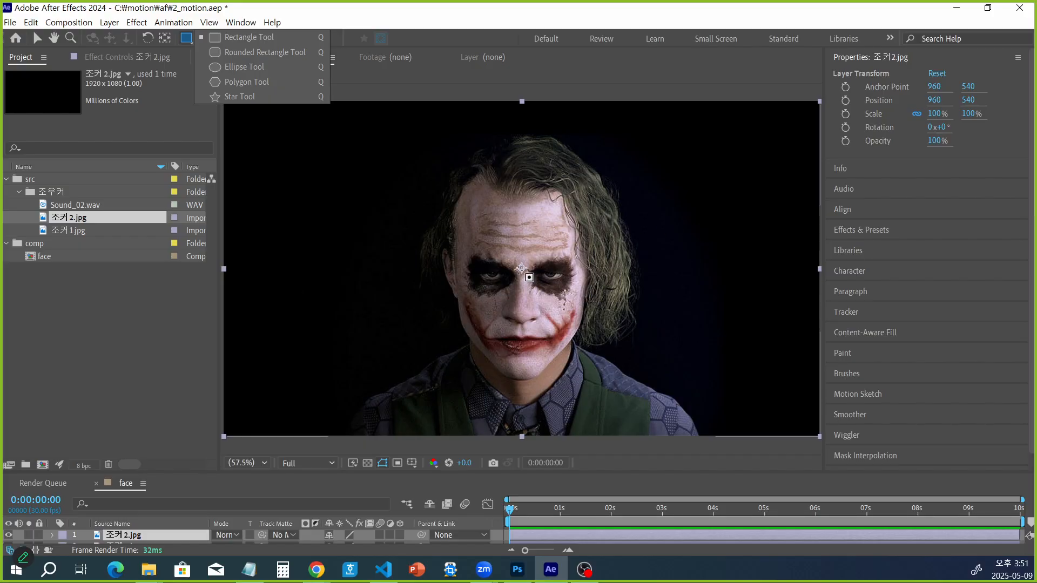
pyautogui.click(244, 67)
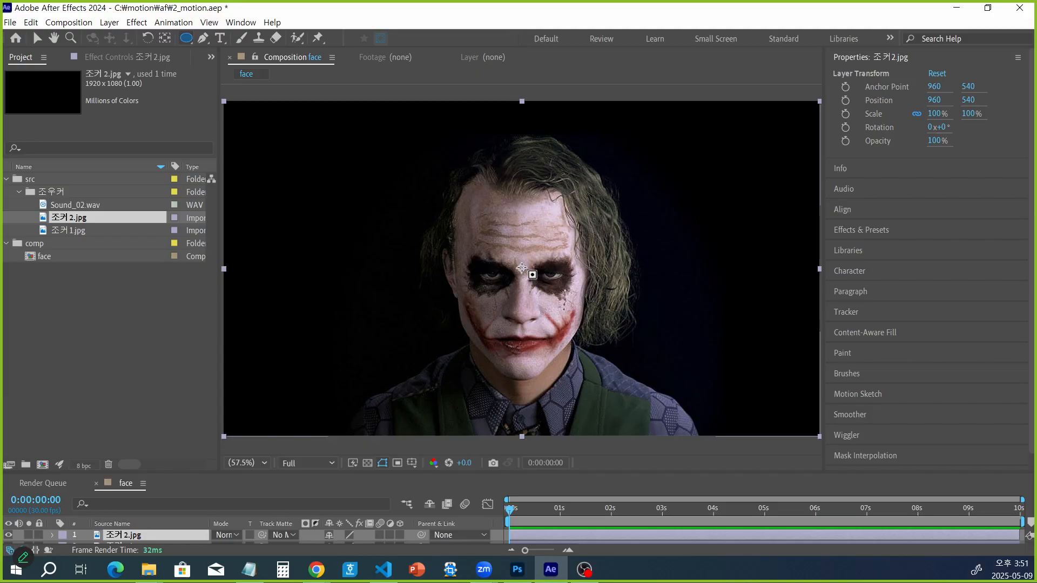
pyautogui.moveTo(522, 268); pyautogui.dragTo(674, 351)
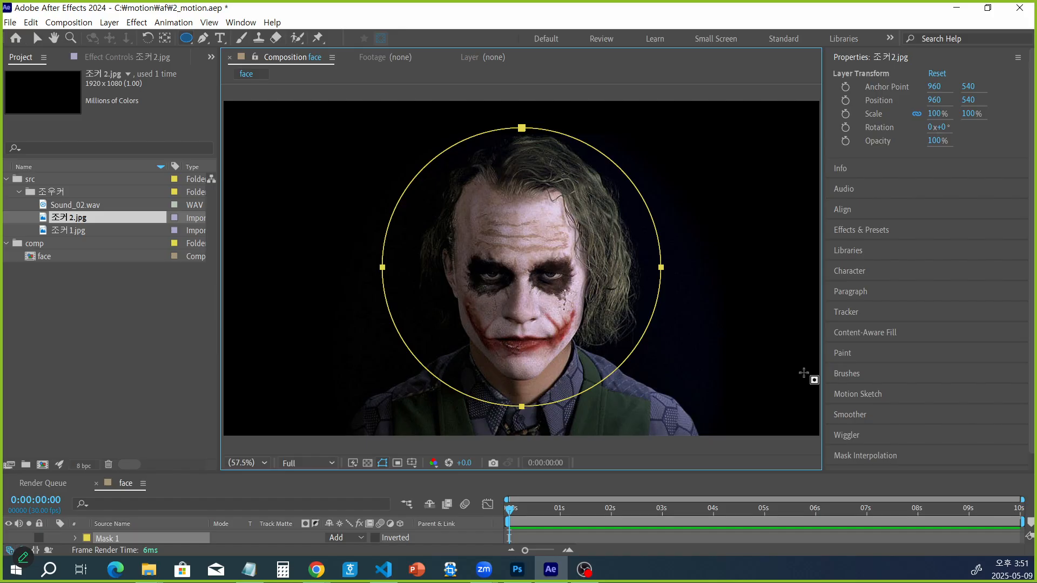
pyautogui.hotkey('ctrl', 'z')
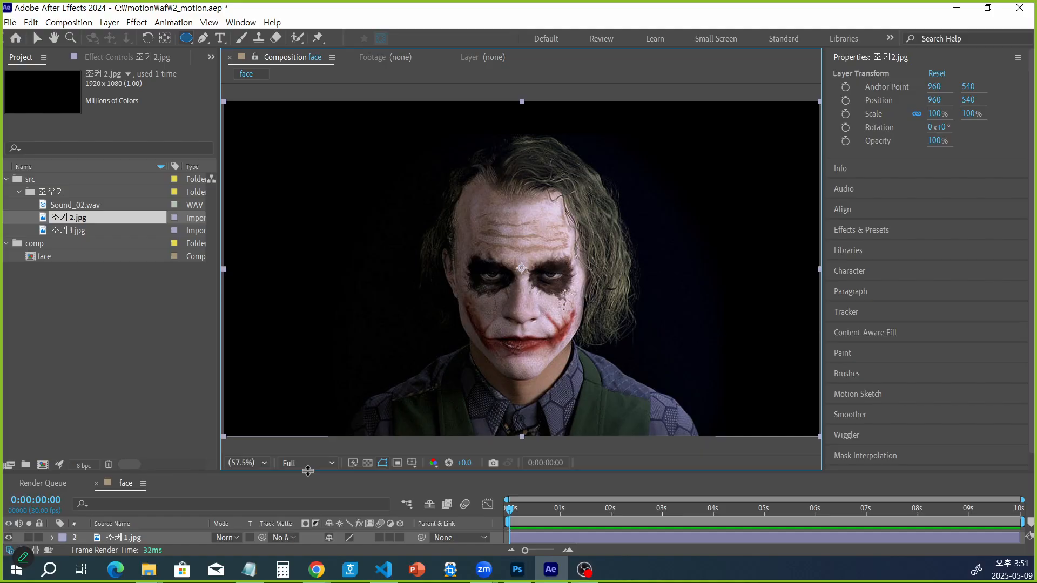
# Enlarge the timeline area and draw a circular mask around the head on the 조커2.jpg layer, centred on its anchor point.
pyautogui.moveTo(305, 473); pyautogui.dragTo(307, 300)
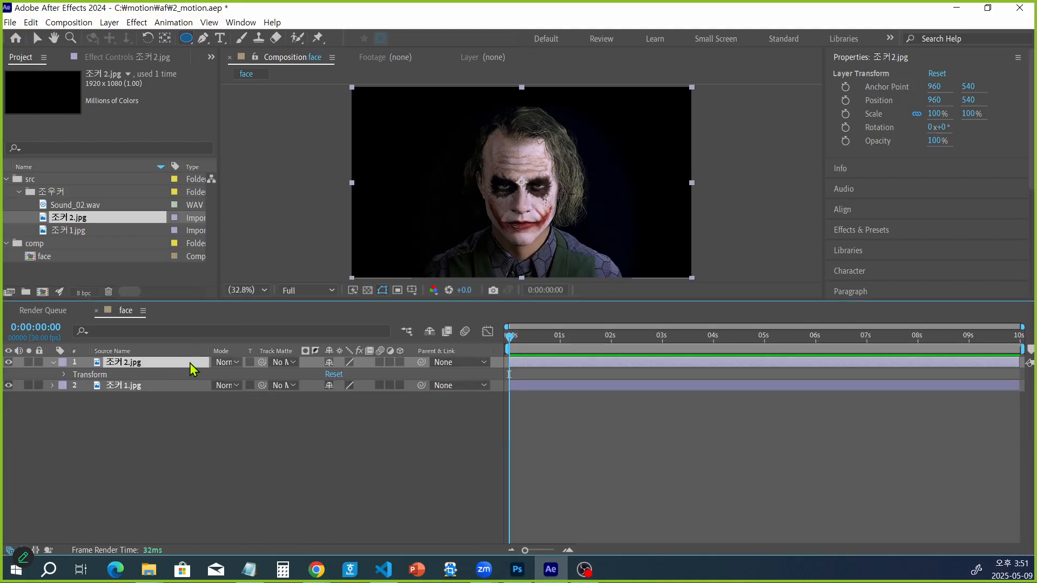
pyautogui.click(182, 39)
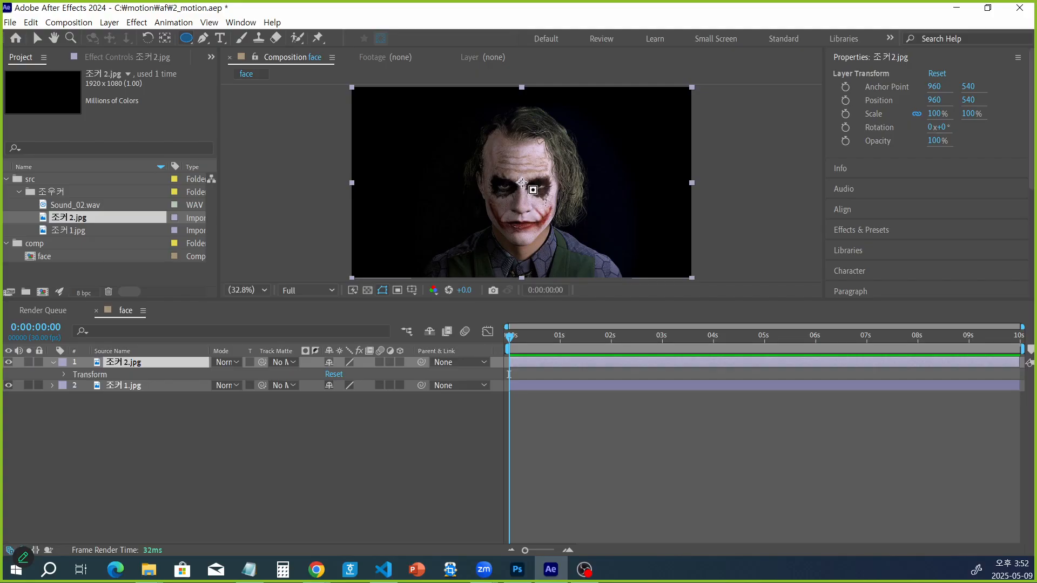
pyautogui.moveTo(522, 182); pyautogui.dragTo(601, 261)
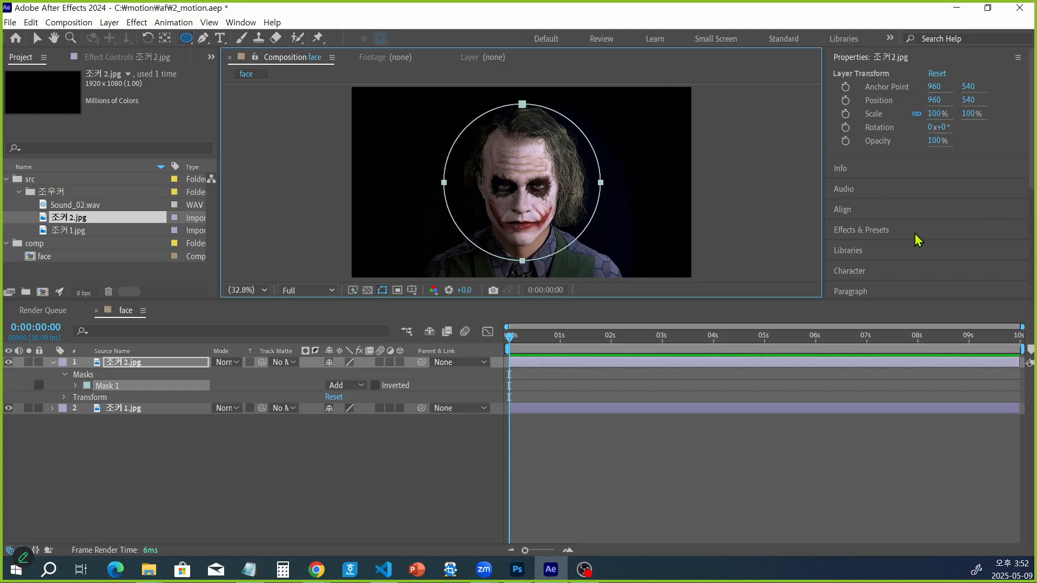
# Toggle solo on the 조커2.jpg layer to inspect the masked area, leaving solo off.
pyautogui.click(29, 361)
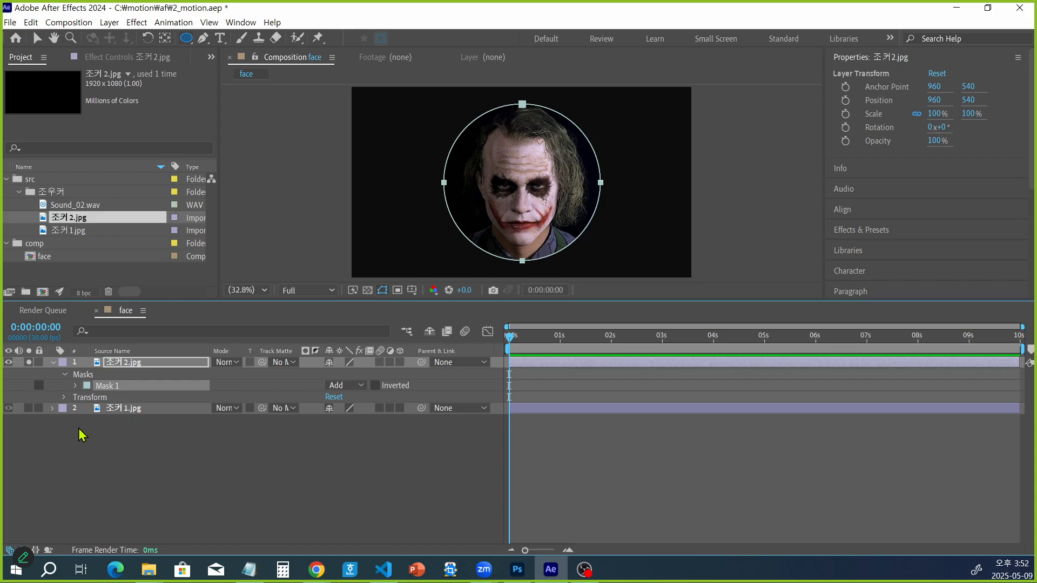
pyautogui.click(29, 362)
pyautogui.click(29, 362)
pyautogui.click(29, 362)
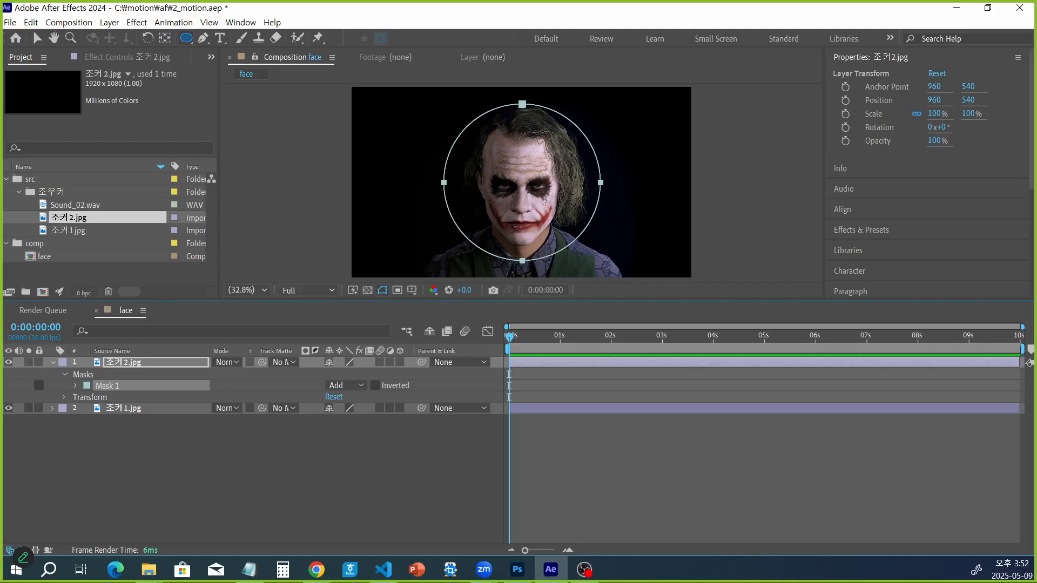
# Add a Mask Path keyframe to Mask 1 on the 조커2.jpg layer at 2 seconds.
pyautogui.hotkey('alt', 'Tab')
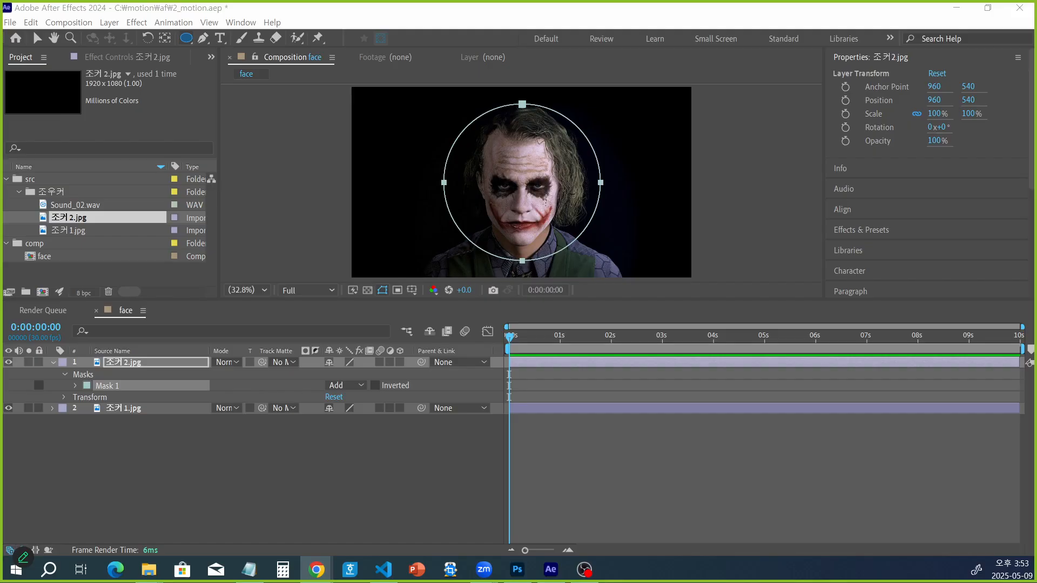
pyautogui.click(36, 328)
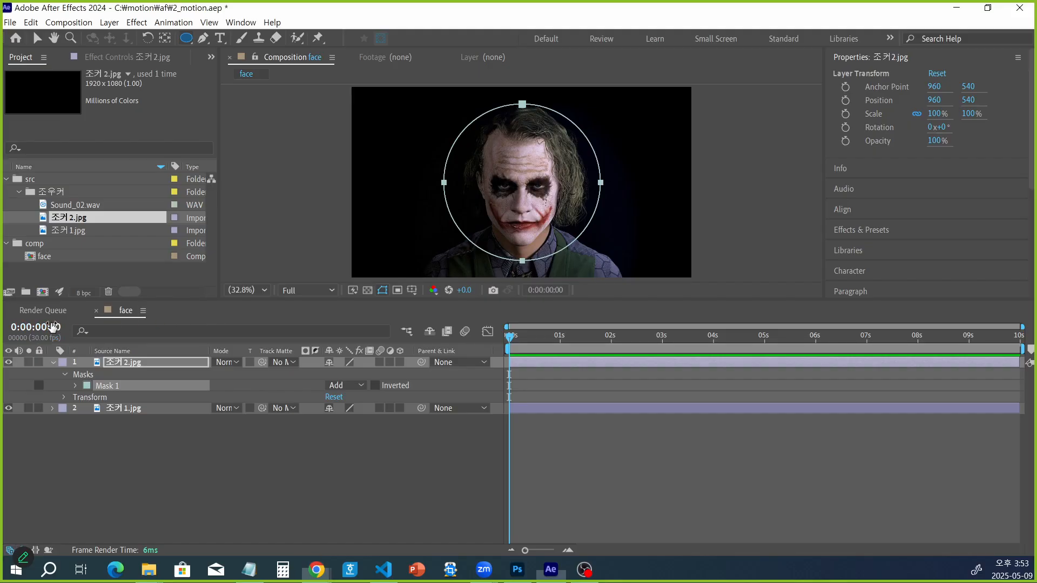
pyautogui.write('2:')
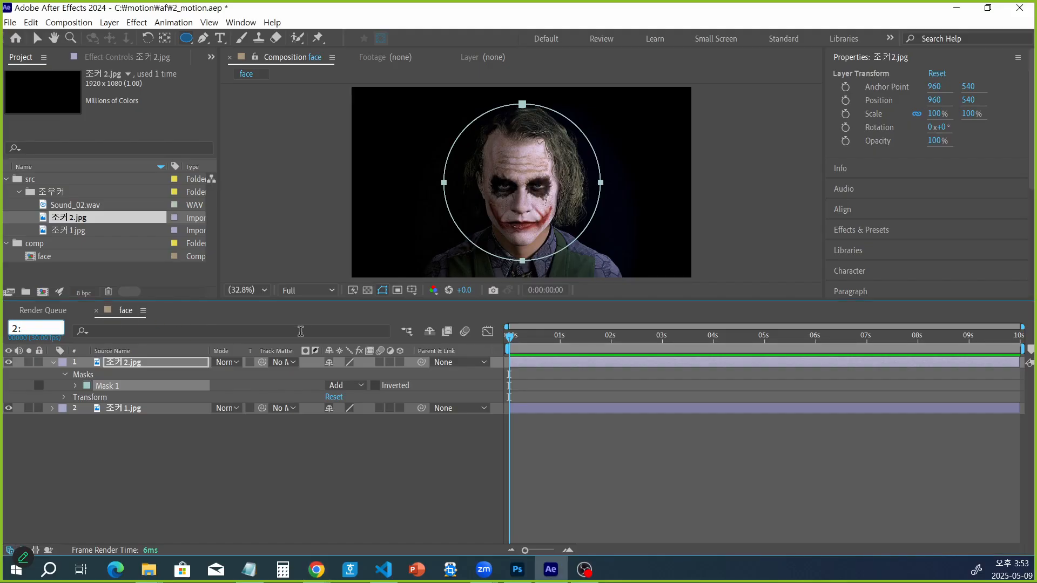
pyautogui.press('Return')
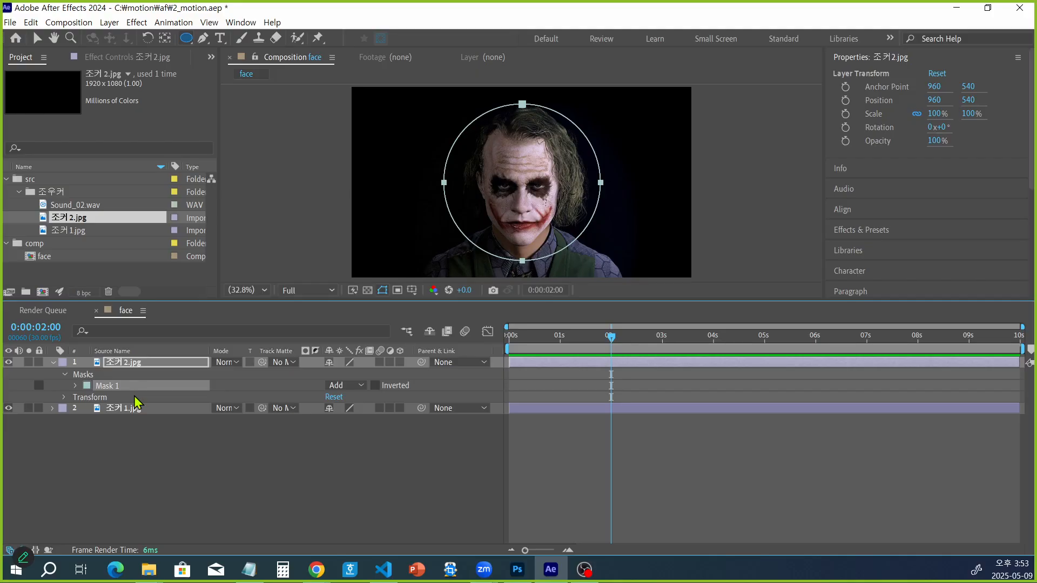
pyautogui.click(139, 364)
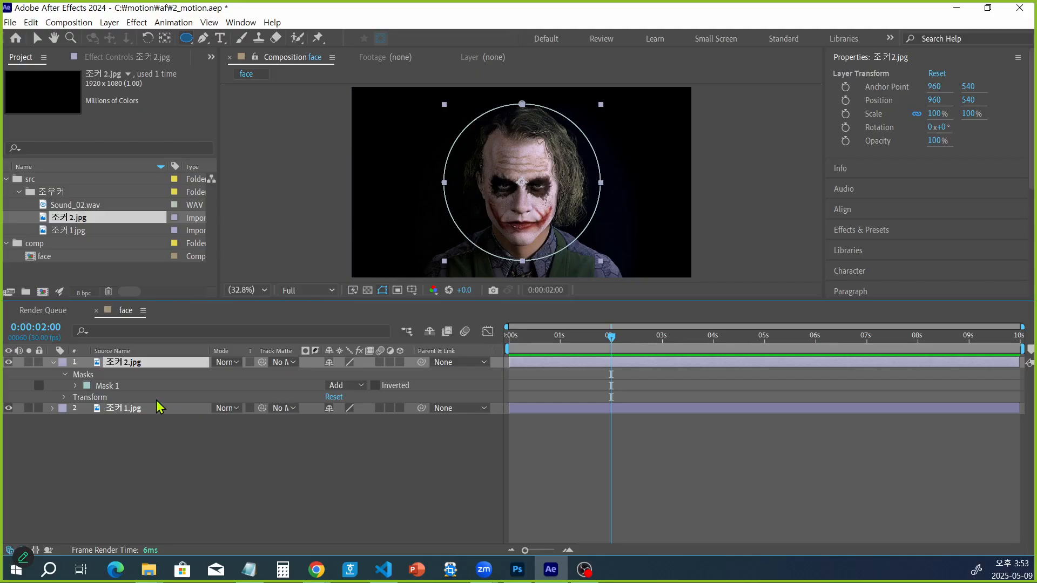
pyautogui.click(75, 386)
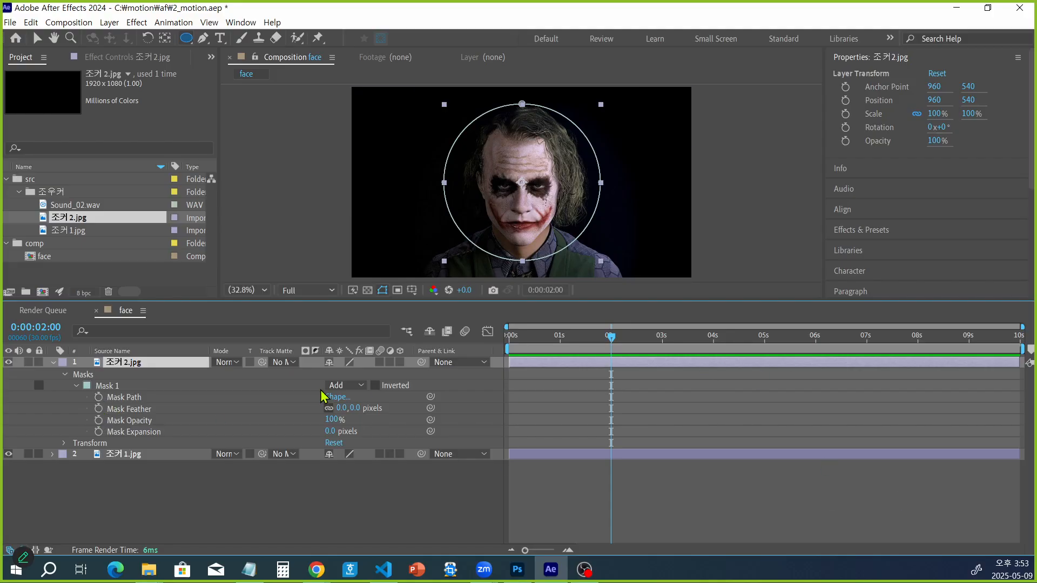
pyautogui.click(100, 398)
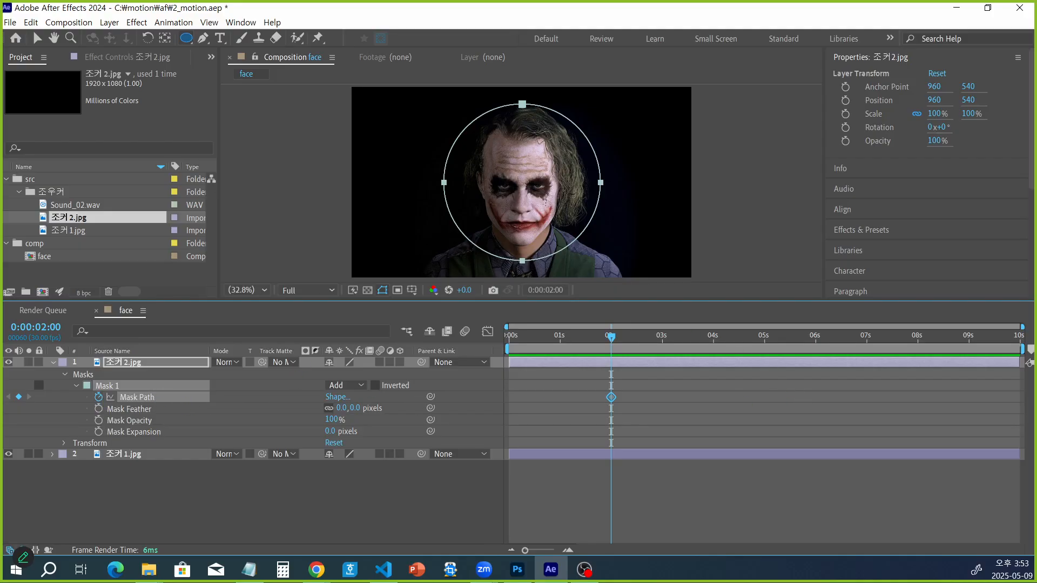
# Capture the timeline's layer and mask properties with 알캡처, examine the mask settings enlarged, and close the capture.
pyautogui.click(451, 570)
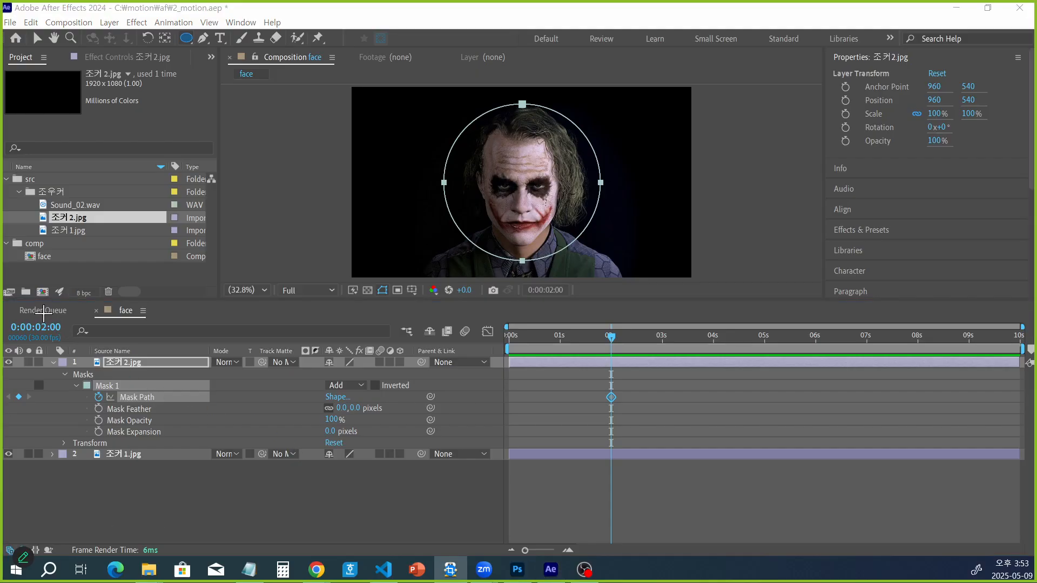
pyautogui.moveTo(44, 315); pyautogui.dragTo(509, 520)
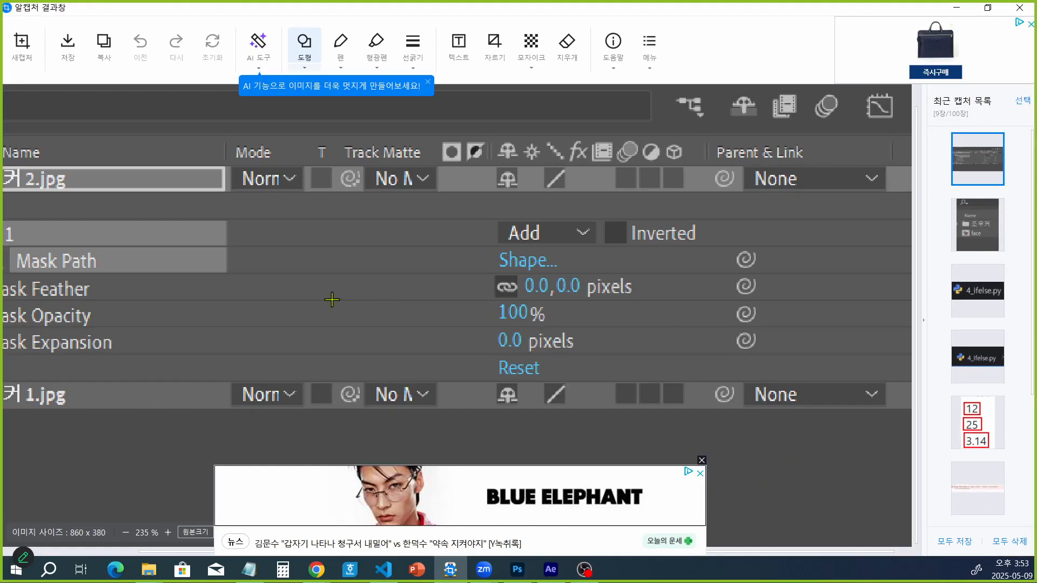
pyautogui.scroll(-3, 332, 300)
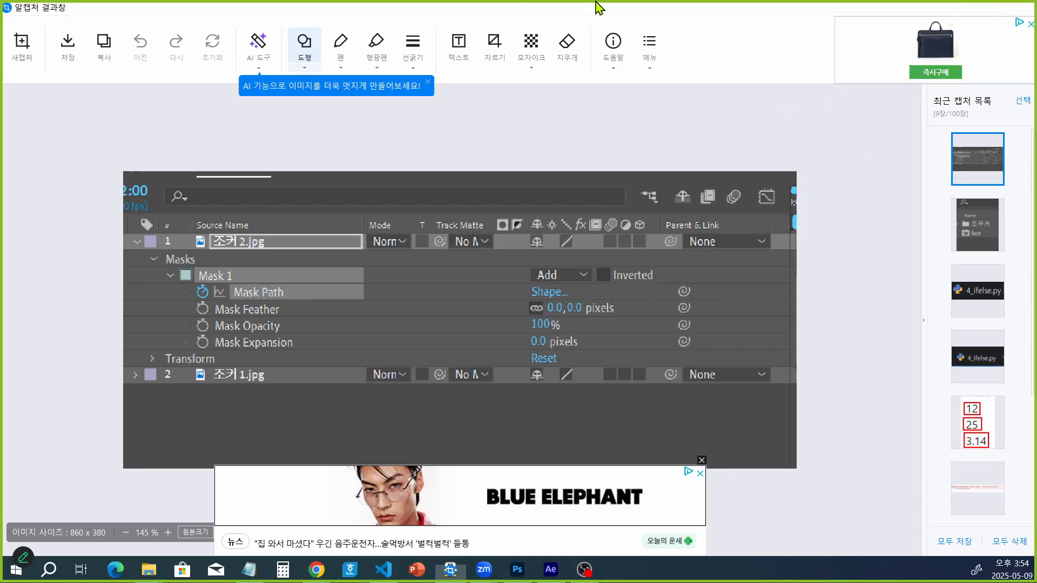
pyautogui.click(1020, 7)
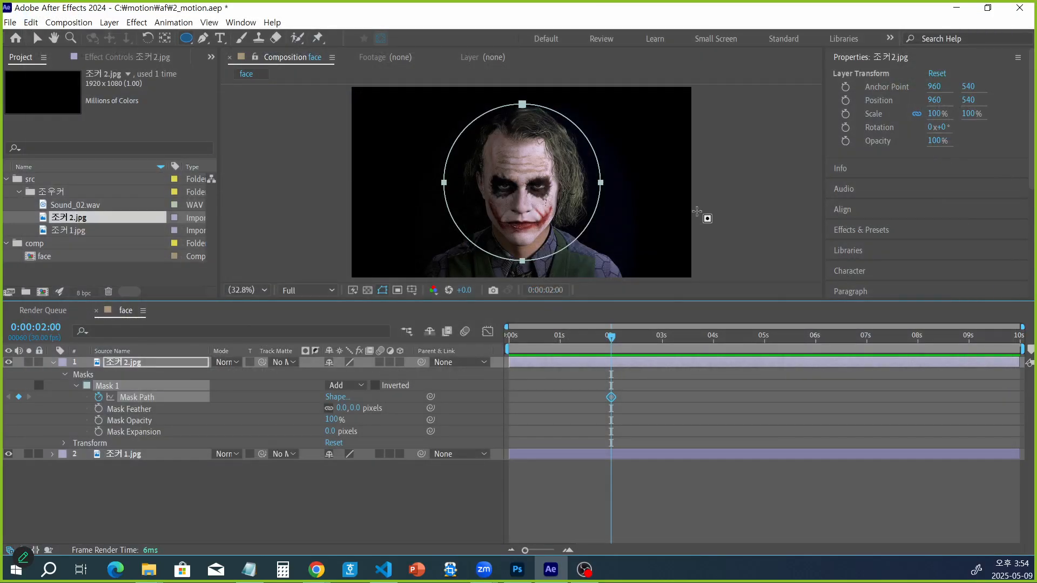
# Move the current time to 1 second and switch to the Selection tool.
pyautogui.click(51, 328)
pyautogui.write('1:')
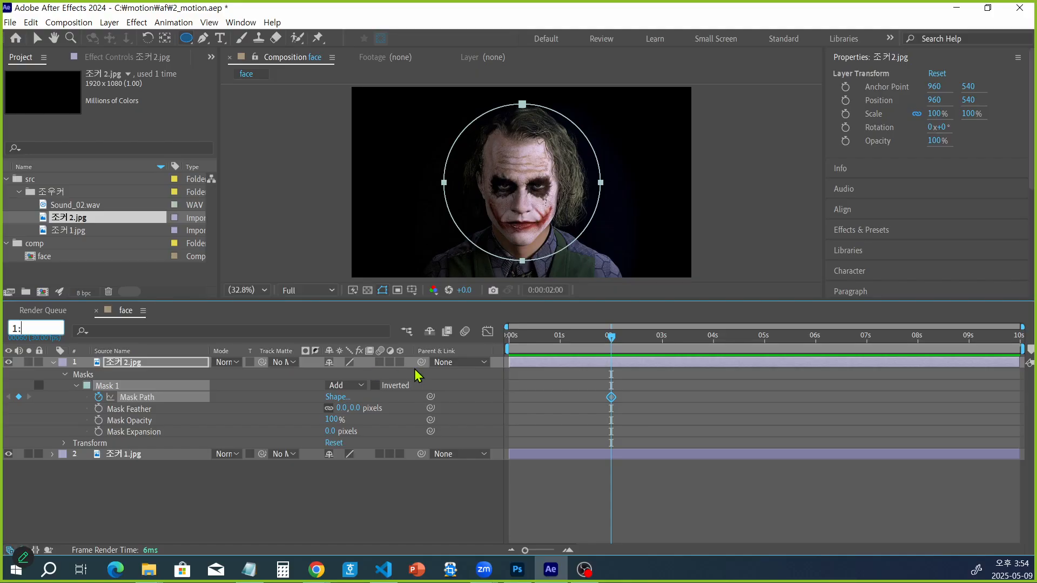
pyautogui.press('Return')
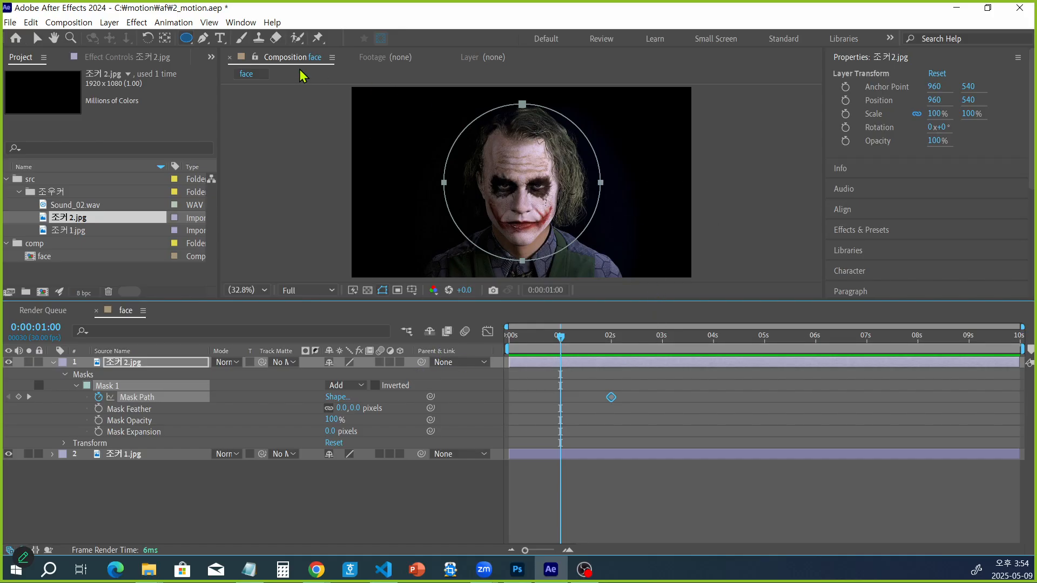
pyautogui.click(39, 39)
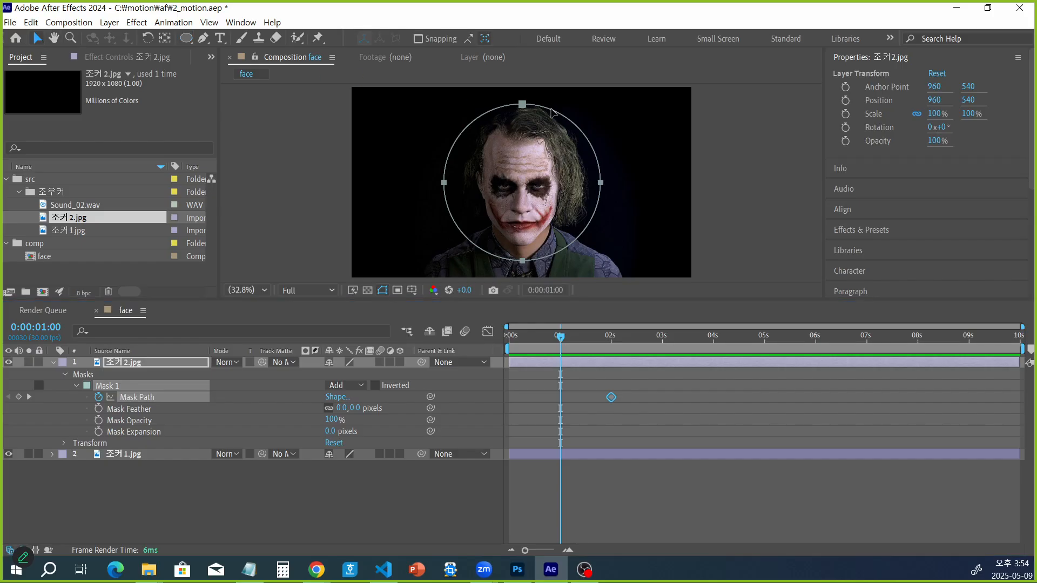
pyautogui.click(595, 165)
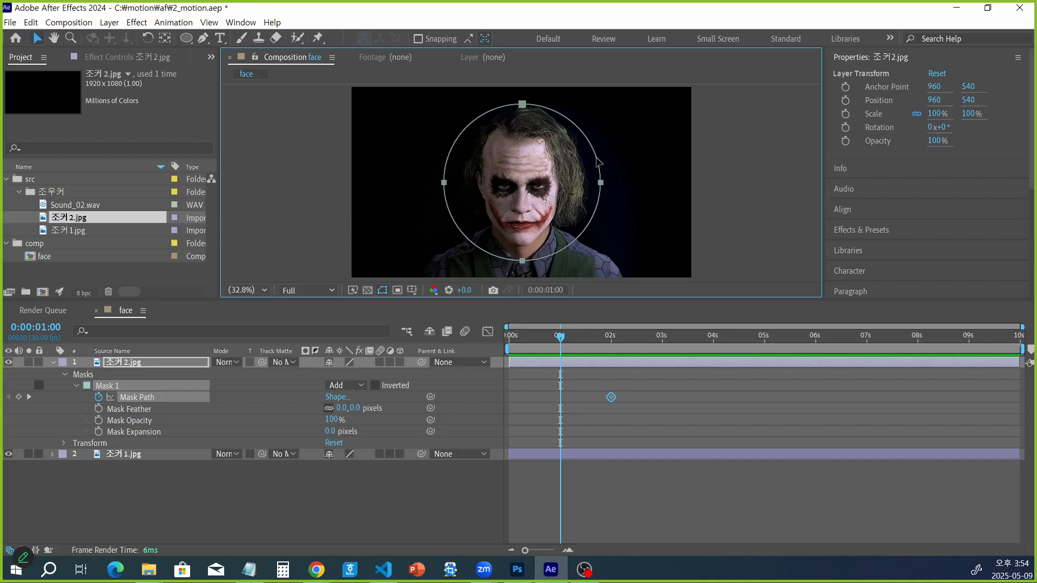
pyautogui.doubleClick(523, 105)
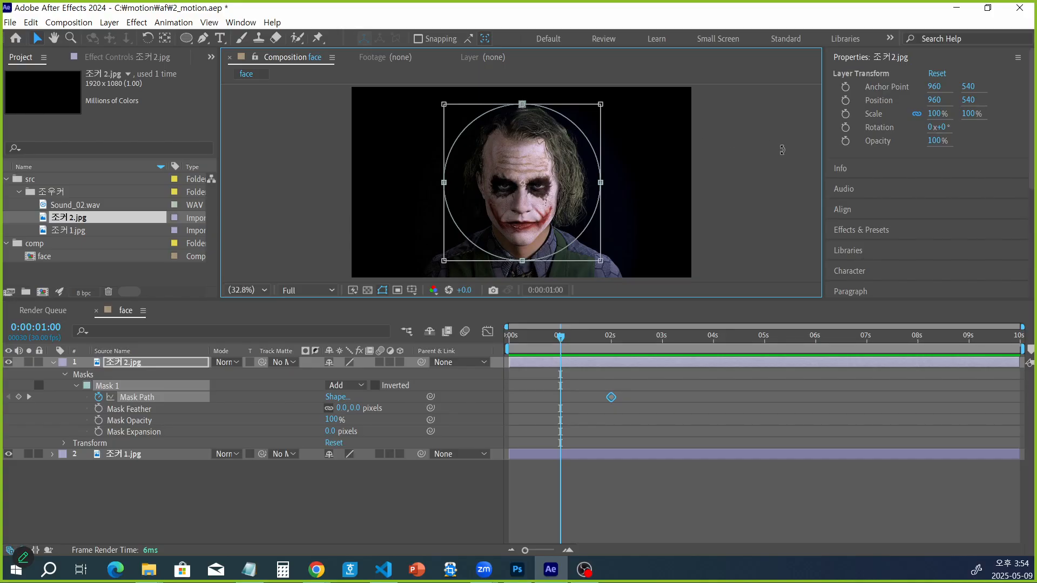
pyautogui.press('Return')
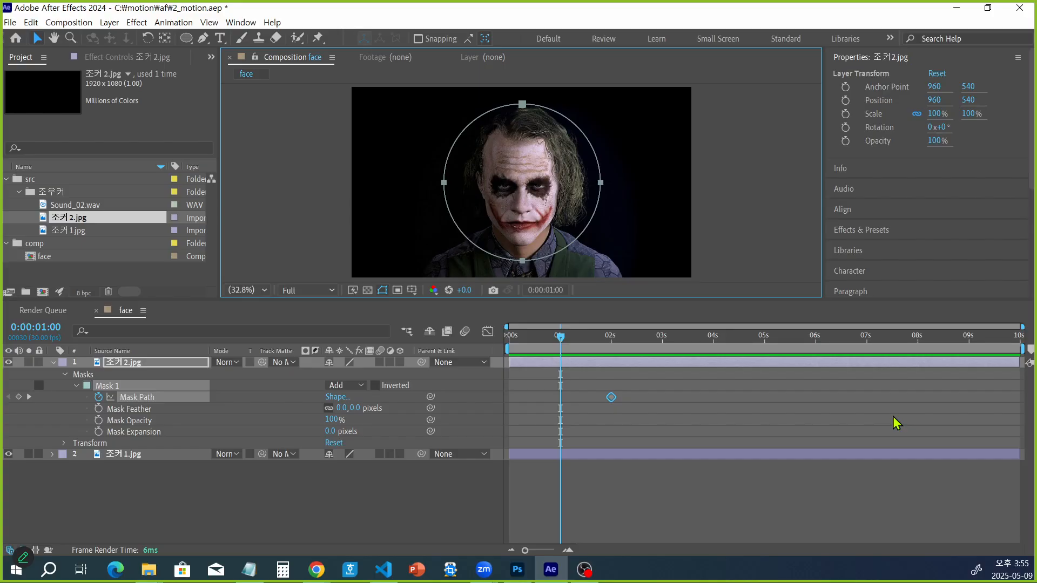
pyautogui.click(805, 485)
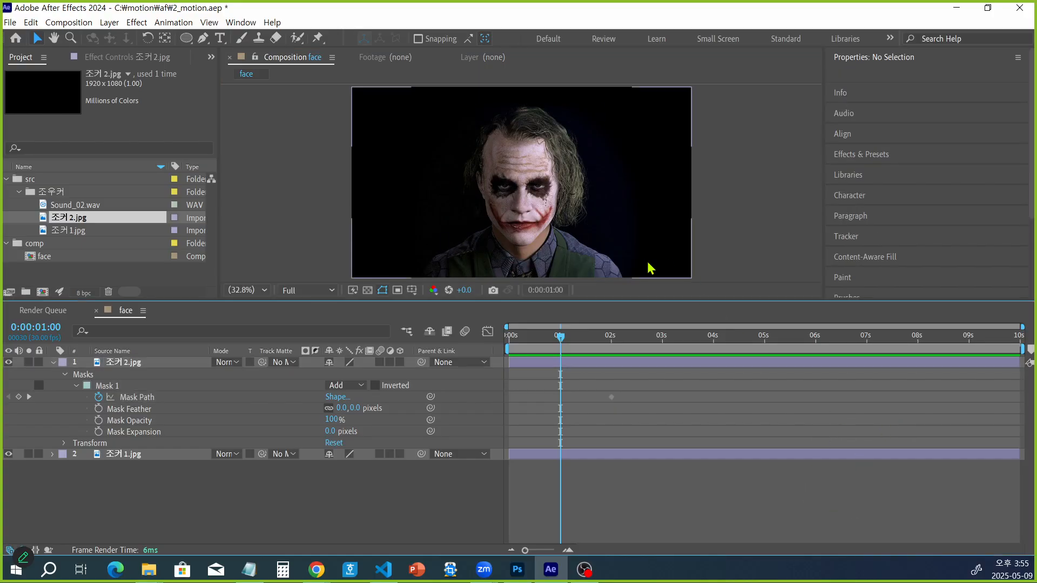
# Try shrinking Mask 1 proportionally from three different corners with free transform, undoing each resize.
pyautogui.click(110, 387)
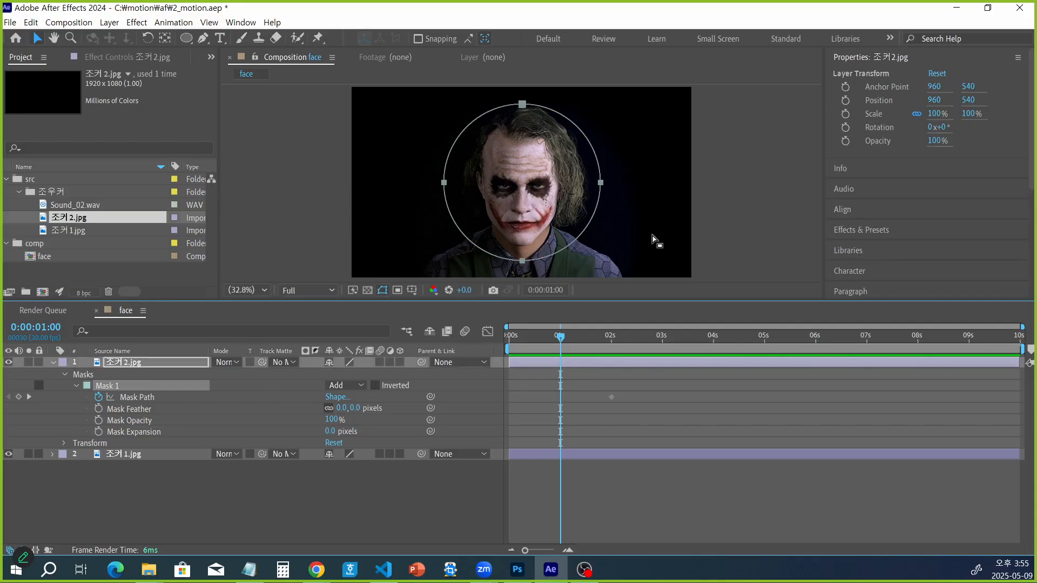
pyautogui.doubleClick(523, 106)
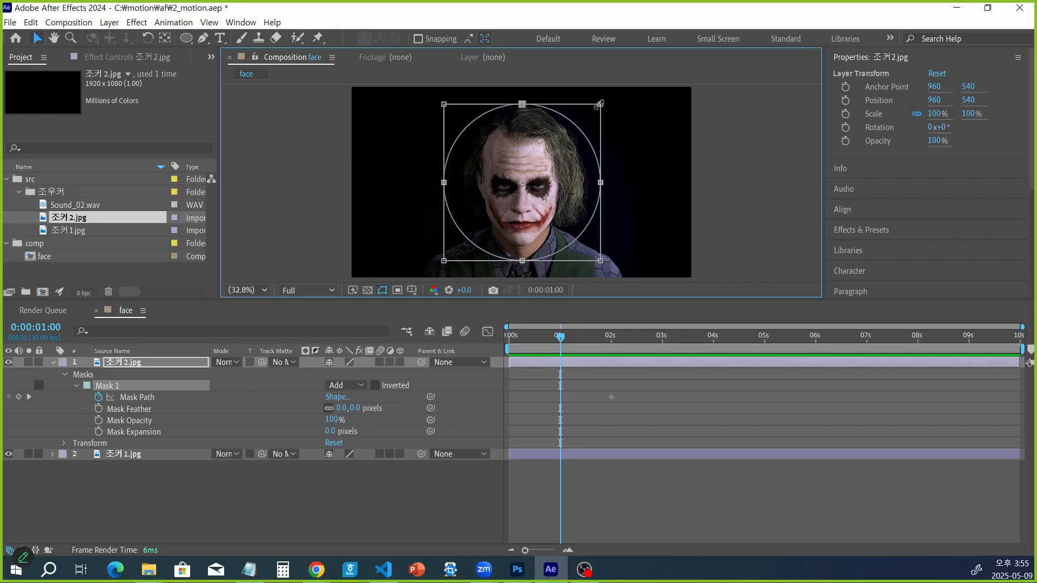
pyautogui.moveTo(599, 105); pyautogui.dragTo(591, 113)
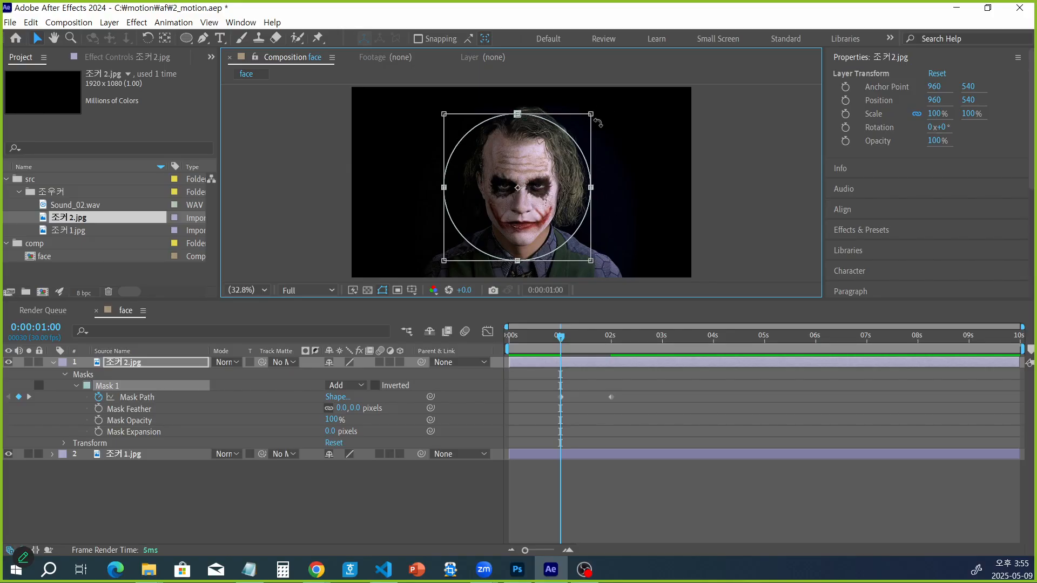
pyautogui.hotkey('ctrl', 'z')
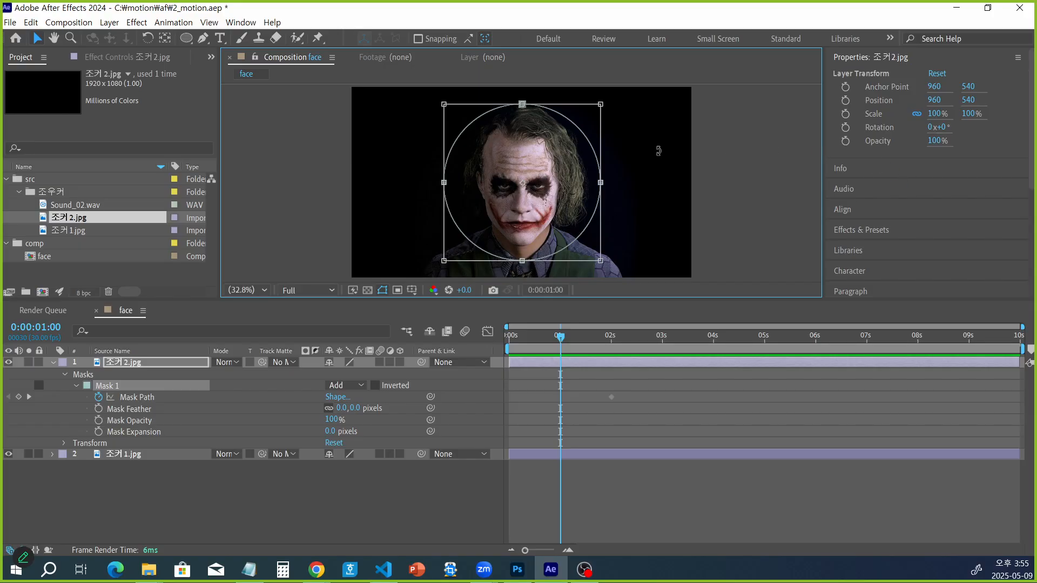
pyautogui.moveTo(444, 105); pyautogui.dragTo(463, 123)
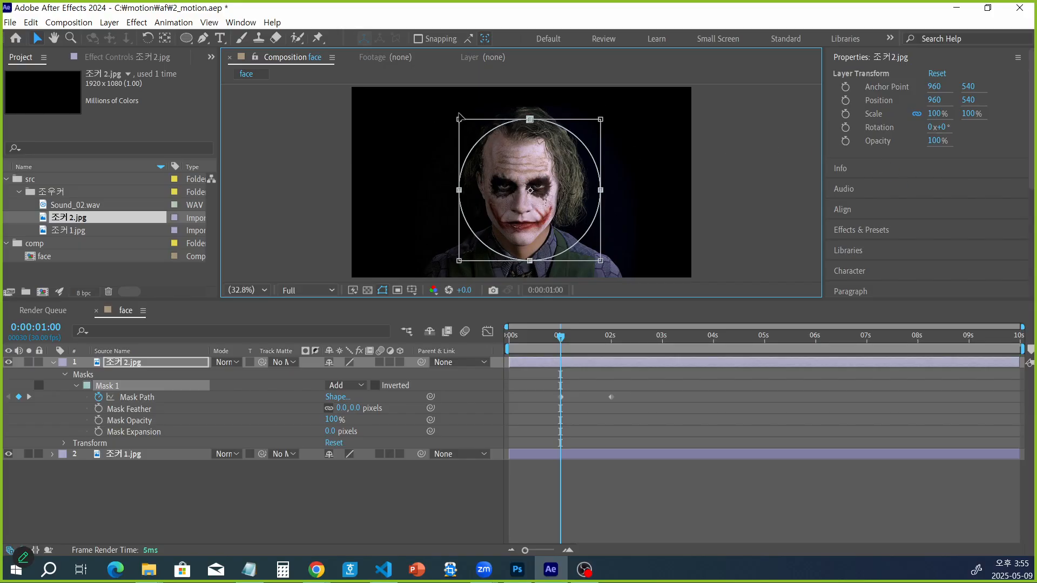
pyautogui.hotkey('ctrl', 'z')
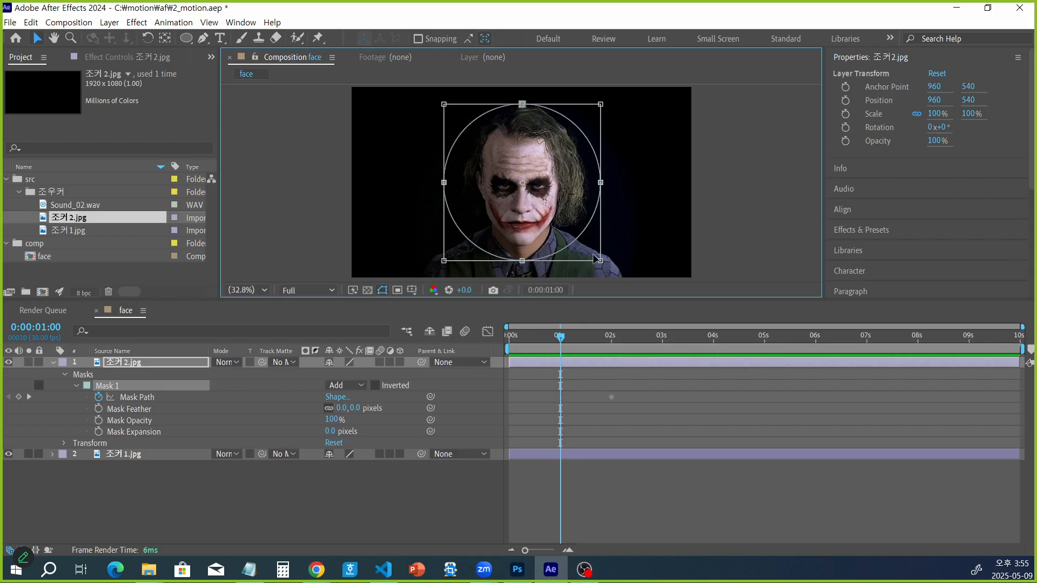
pyautogui.moveTo(601, 261); pyautogui.dragTo(516, 167)
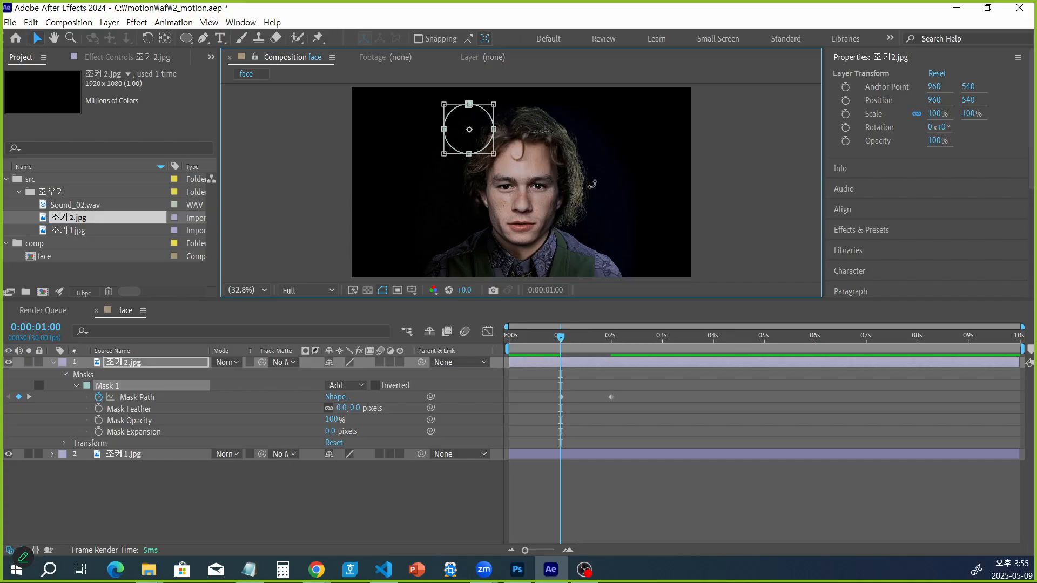
pyautogui.hotkey('ctrl', 'z')
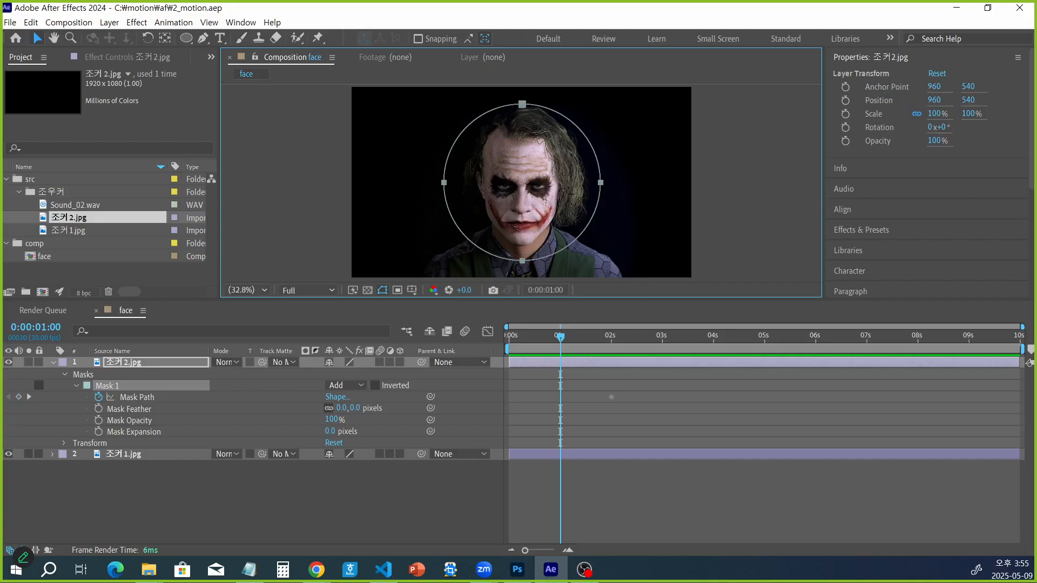
pyautogui.click(551, 188)
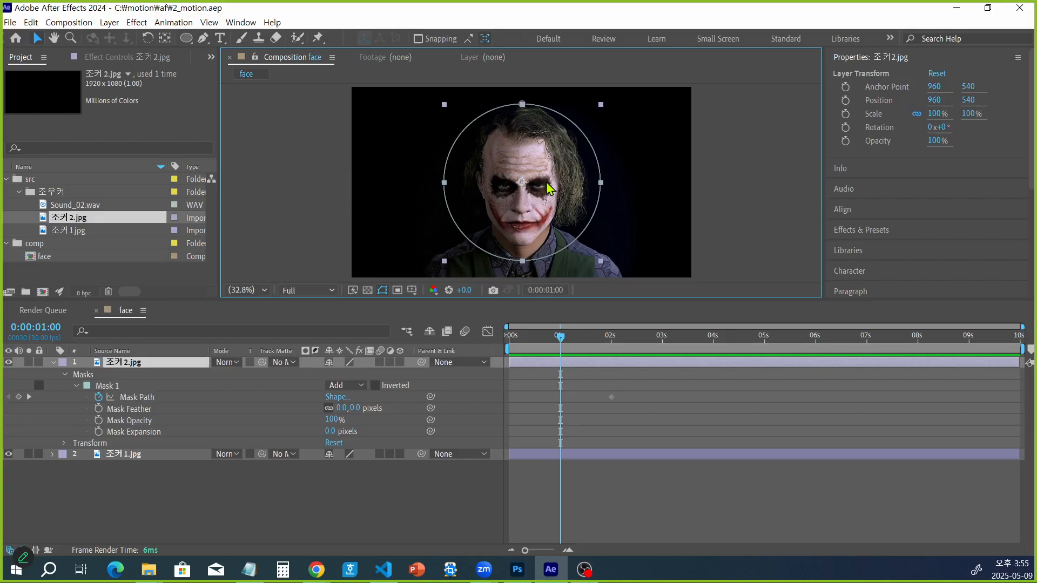
pyautogui.doubleClick(527, 184)
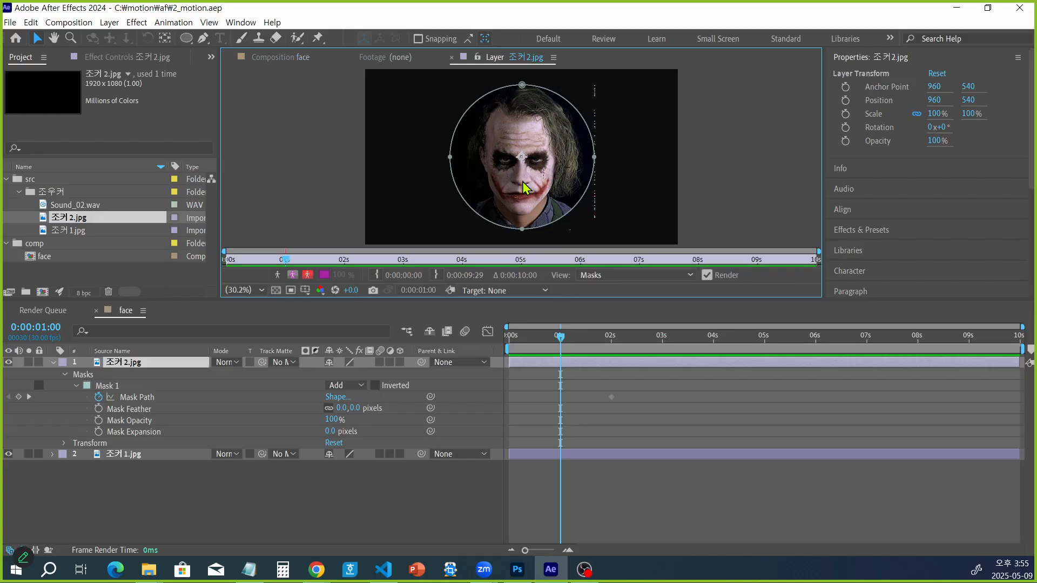
pyautogui.click(452, 57)
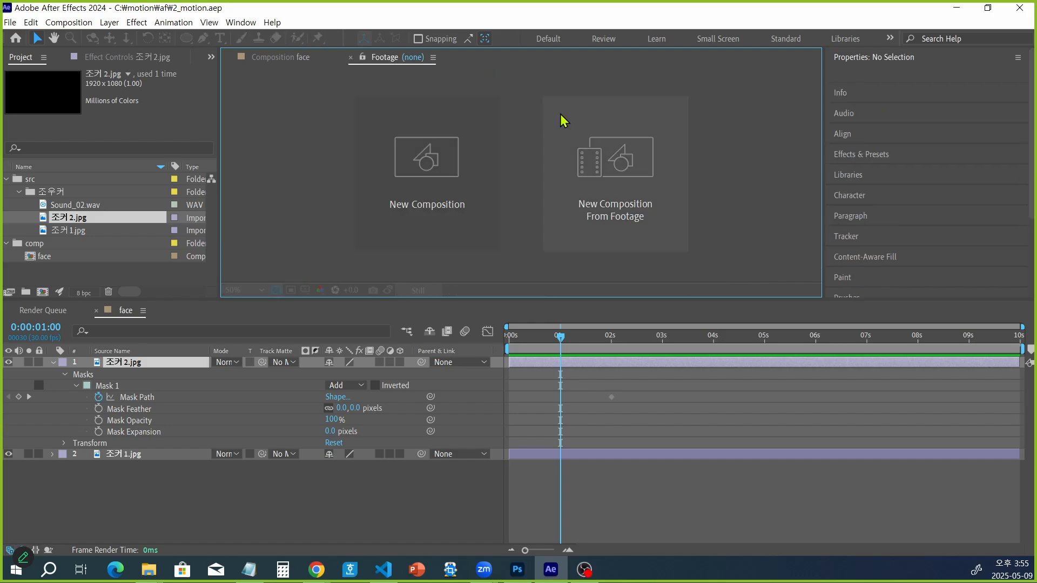
pyautogui.click(306, 60)
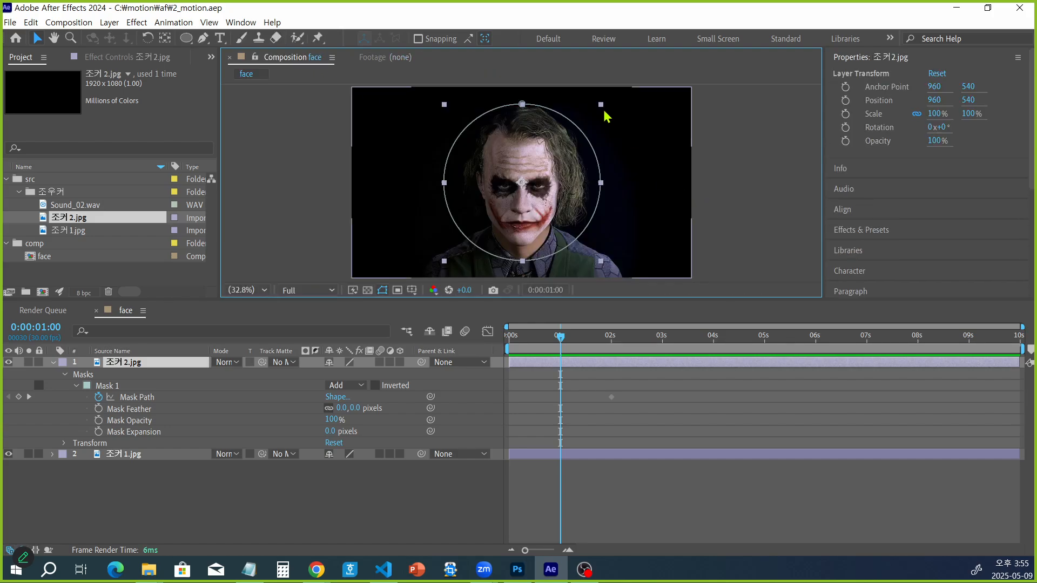
pyautogui.doubleClick(574, 131)
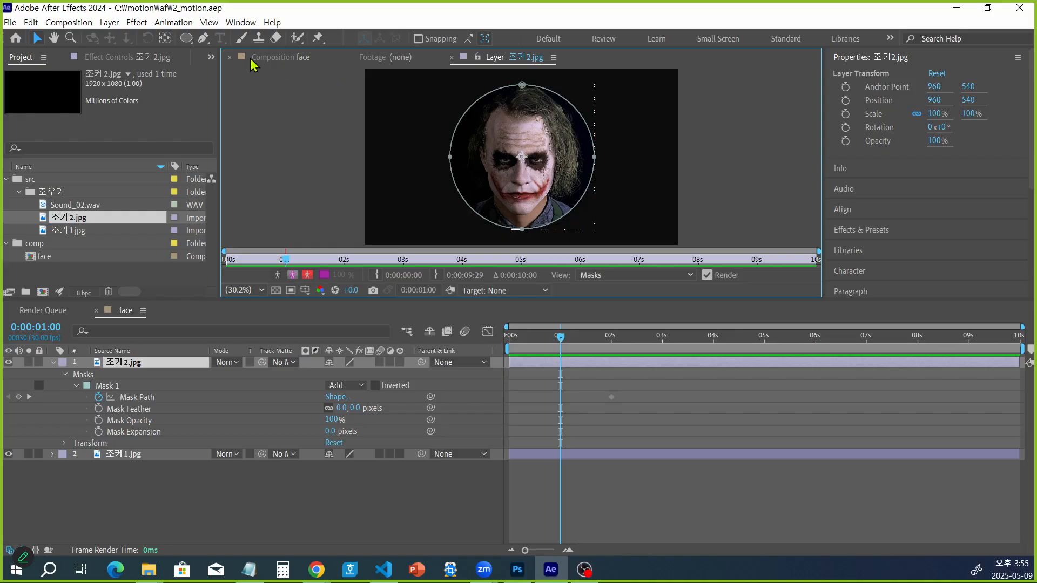
pyautogui.click(282, 58)
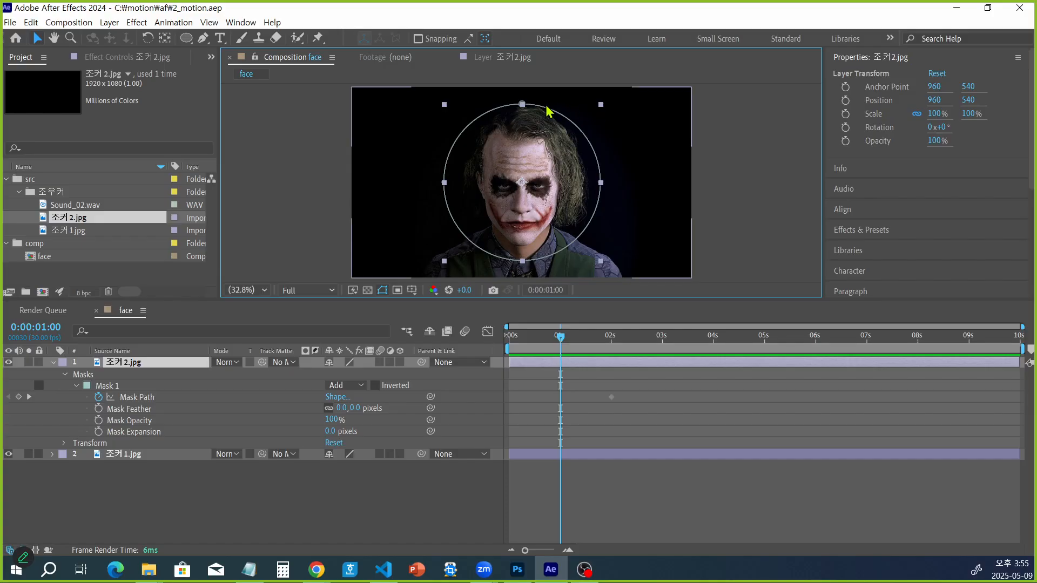
# Shrink Mask 1 on 조커2.jpg proportionally about its centre to a tiny circle between the eyes at 1 second, using free transform.
pyautogui.click(522, 104)
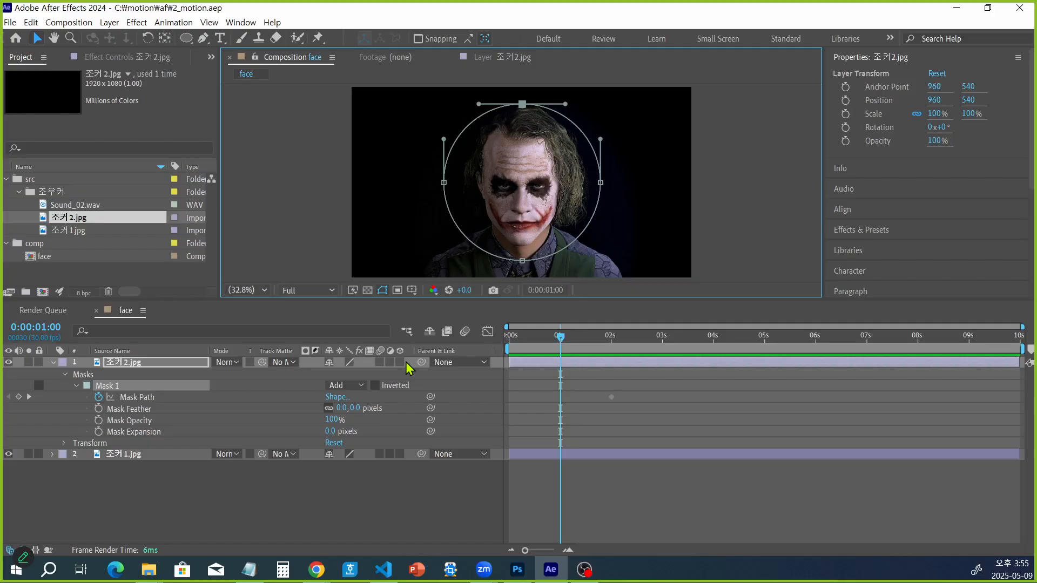
pyautogui.click(154, 502)
pyautogui.click(133, 386)
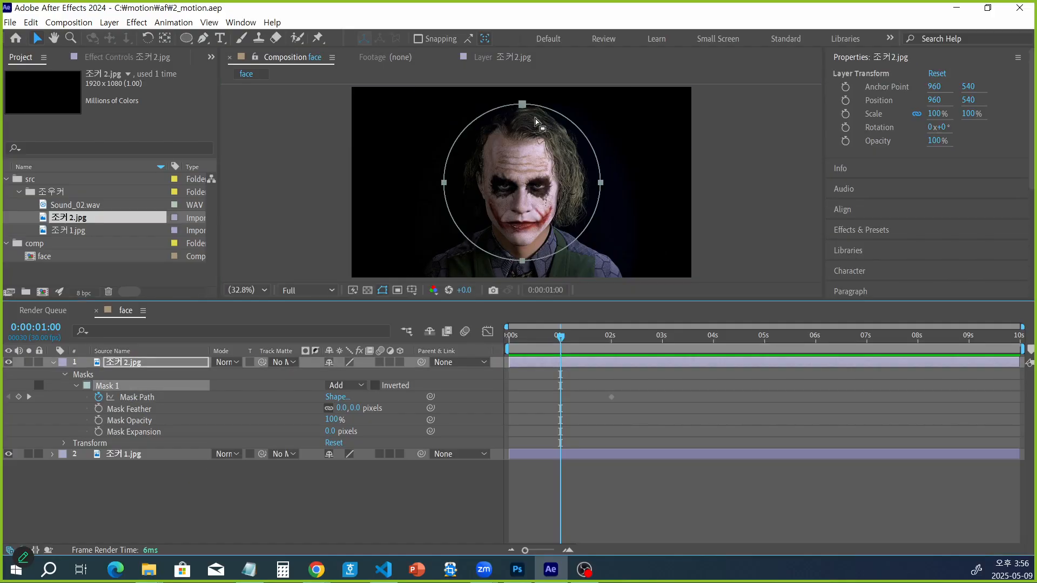
pyautogui.click(523, 105)
pyautogui.doubleClick(523, 105)
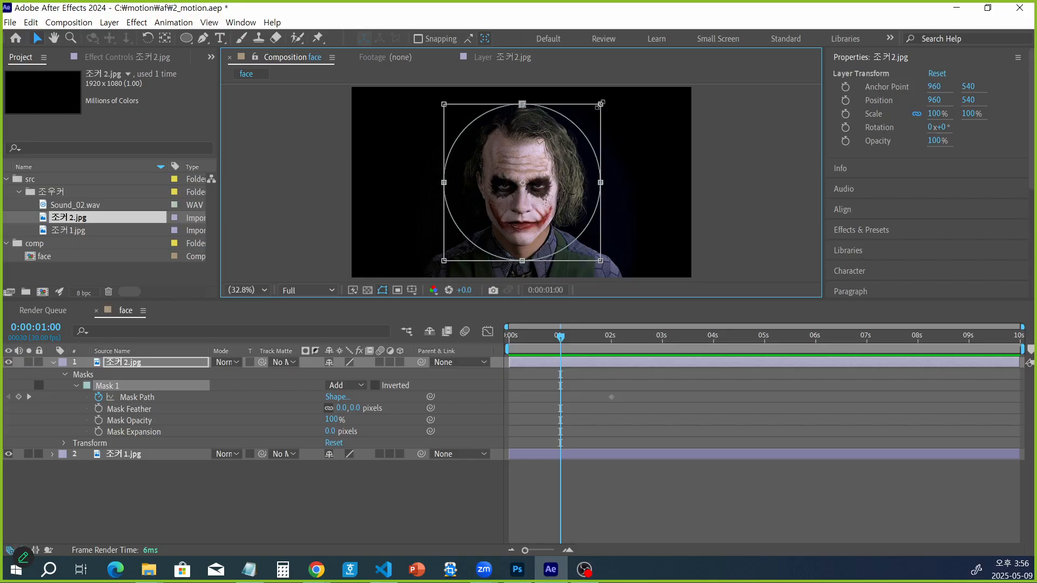
pyautogui.moveTo(601, 104); pyautogui.dragTo(534, 184)
pyautogui.click(796, 516)
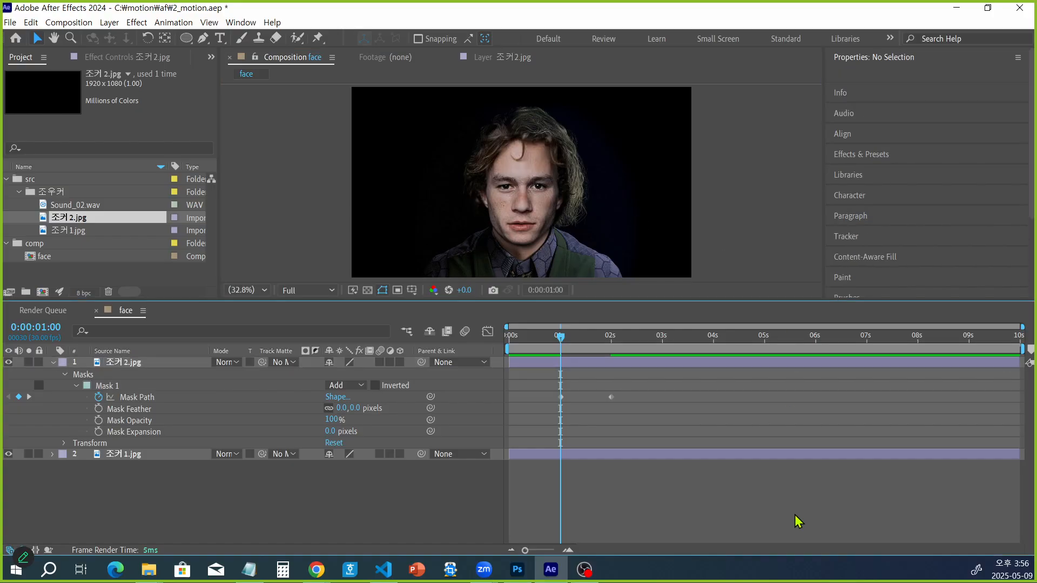
# Play the face composition from the start twice to check the growing mask, and return to 0 seconds.
pyautogui.moveTo(561, 342); pyautogui.dragTo(466, 346)
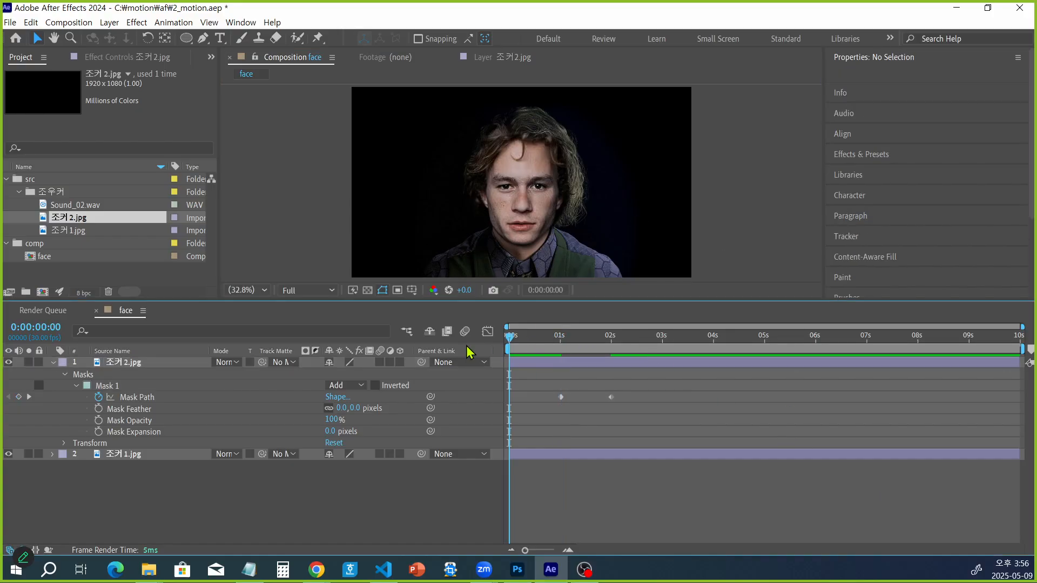
pyautogui.press('space')
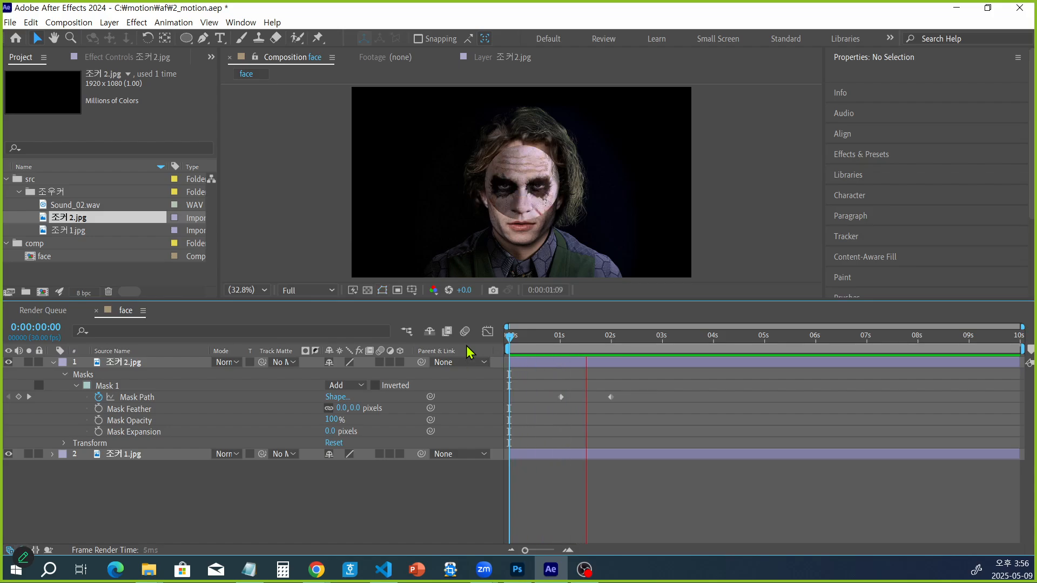
pyautogui.press('space')
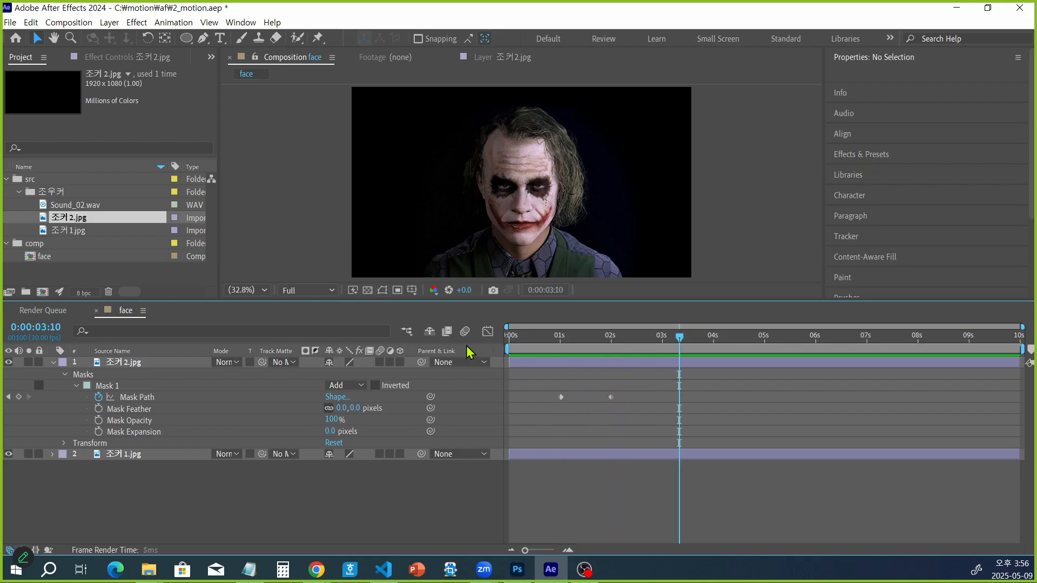
pyautogui.moveTo(620, 345); pyautogui.dragTo(438, 357)
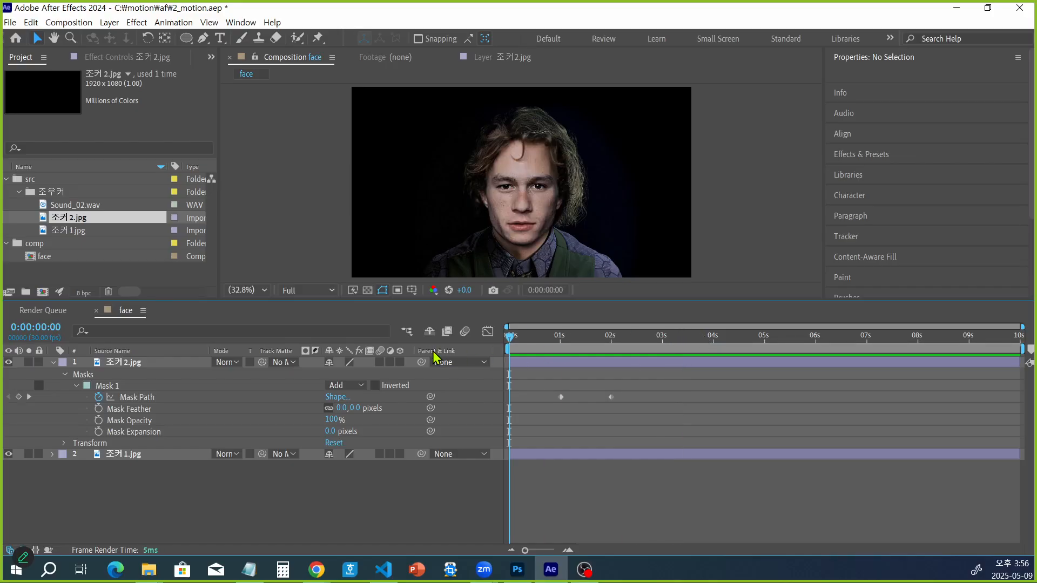
pyautogui.press('space')
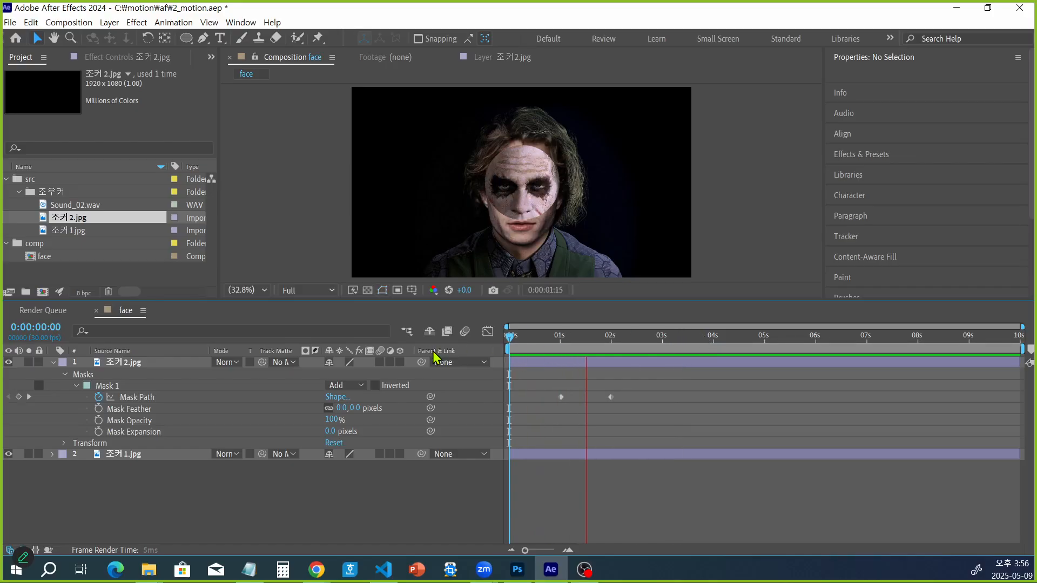
pyautogui.press('space')
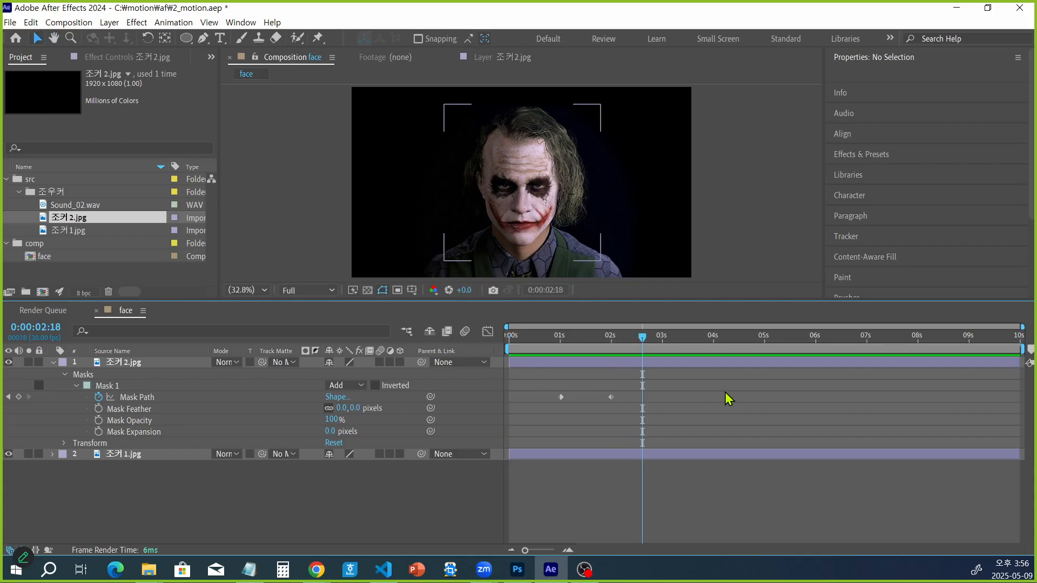
pyautogui.moveTo(642, 344); pyautogui.dragTo(462, 348)
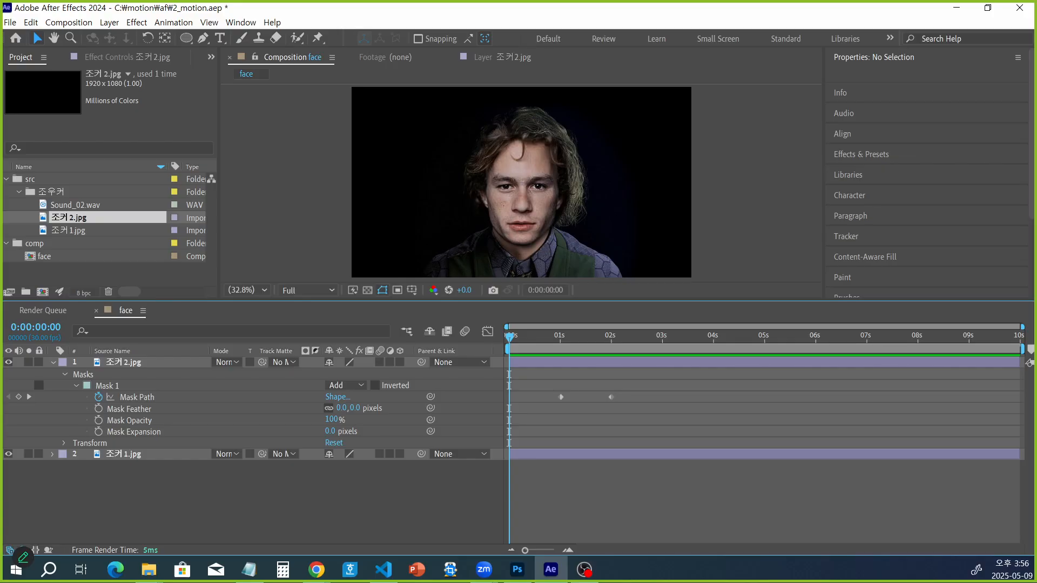
pyautogui.hotkey('alt', 'Tab')
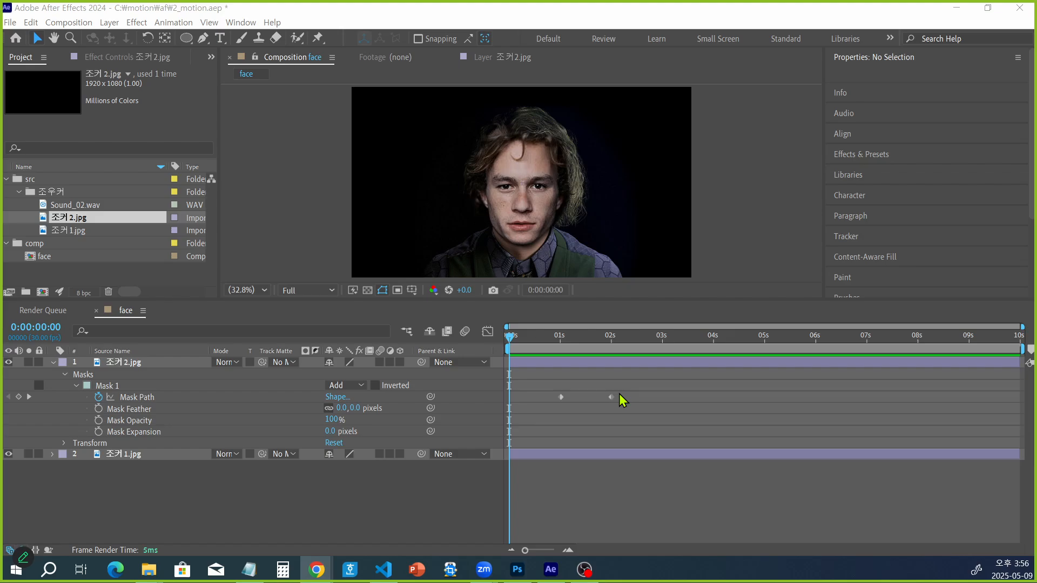
# Apply Easy Ease to both Mask Path keyframes of Mask 1 and show their speed graph.
pyautogui.click(174, 397)
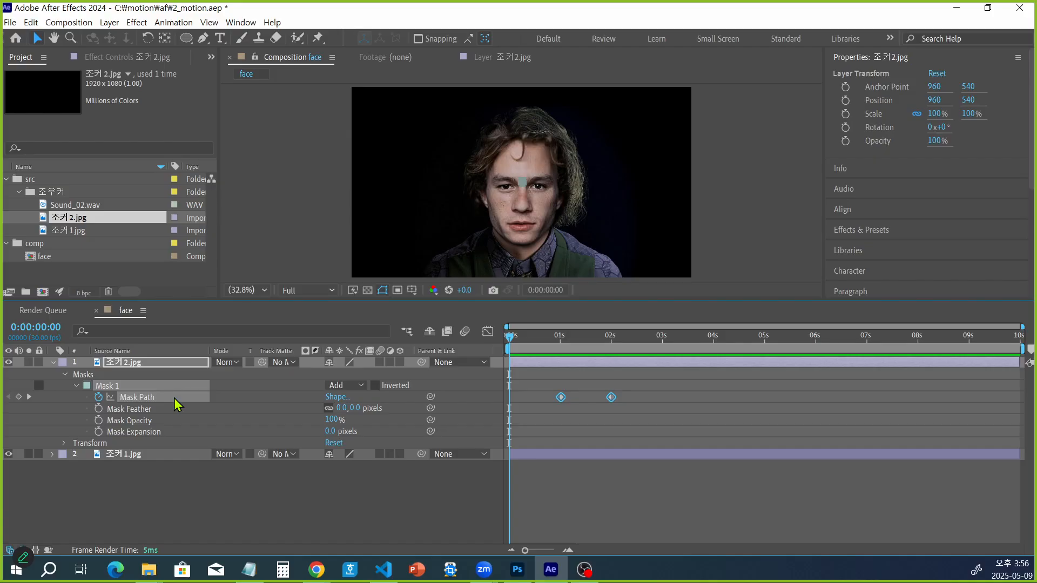
pyautogui.press('F9')
pyautogui.click(488, 332)
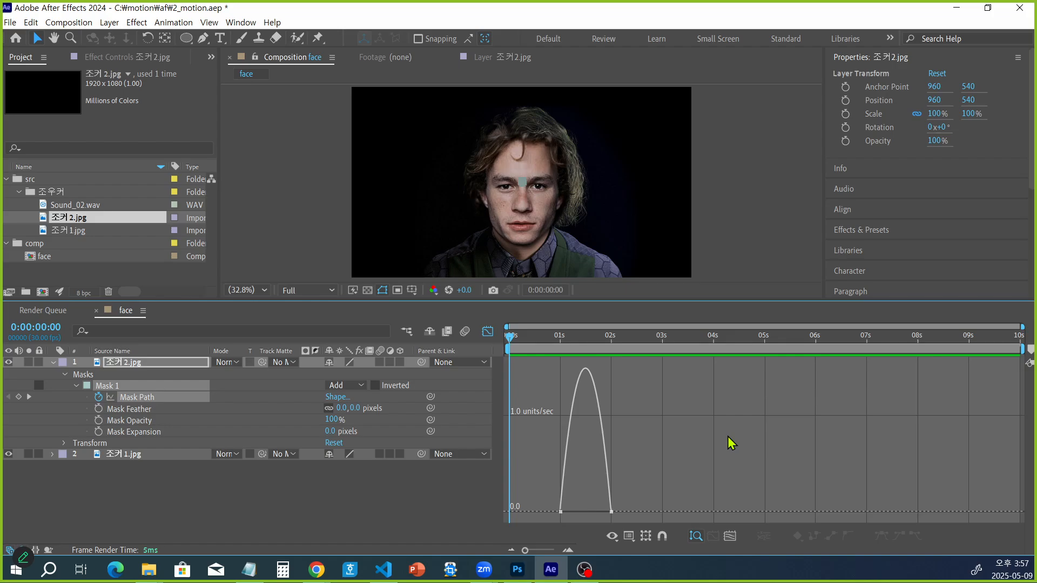
# Extend the incoming influence of the 2-second Mask Path keyframe to 100% in the speed graph and close the Graph Editor.
pyautogui.click(612, 512)
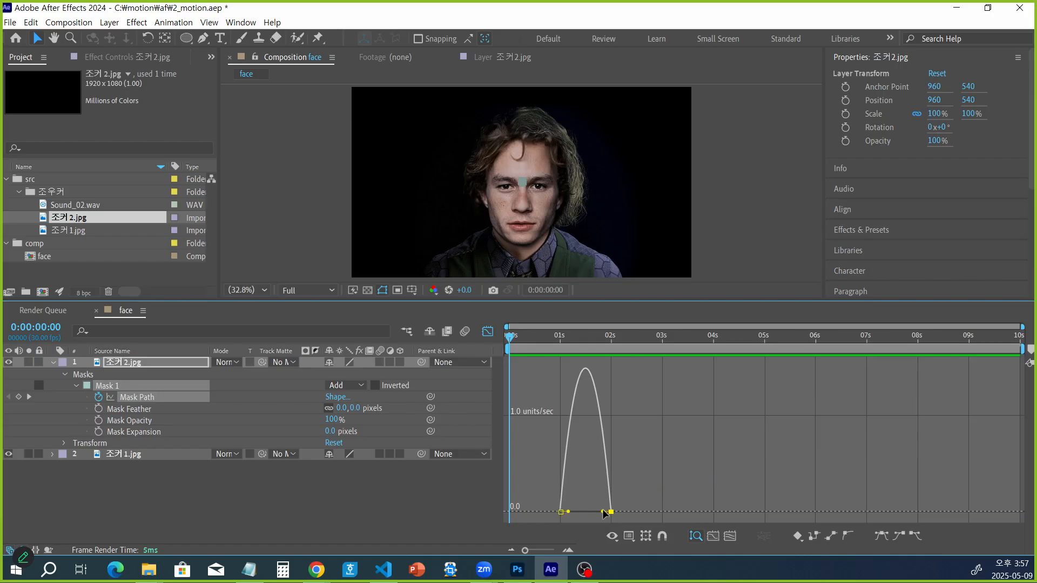
pyautogui.moveTo(604, 512); pyautogui.dragTo(586, 516)
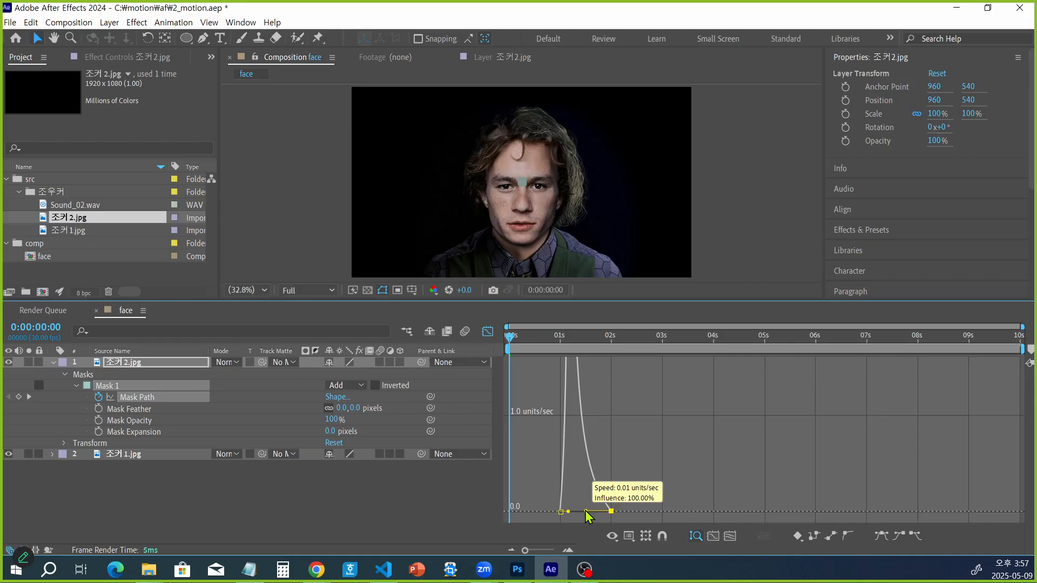
pyautogui.moveTo(585, 510); pyautogui.dragTo(586, 511)
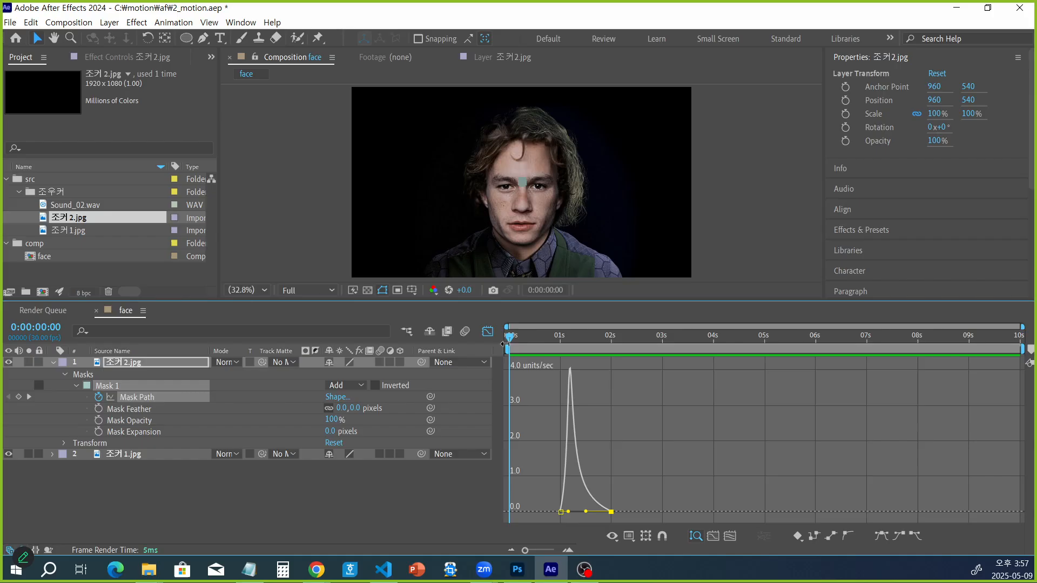
pyautogui.click(488, 331)
pyautogui.click(591, 529)
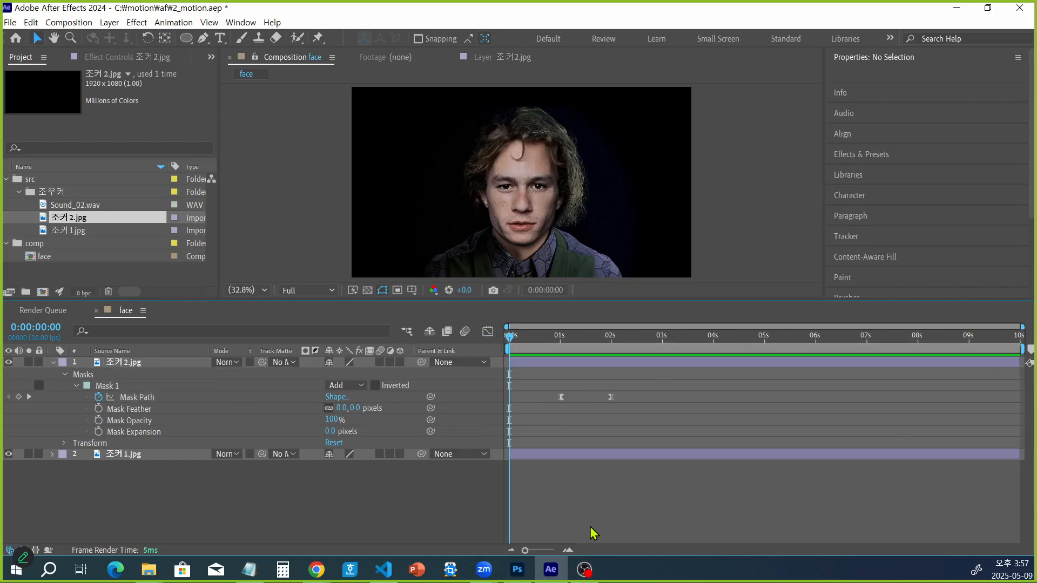
# Play the eased mask reveal from the start and move the current time back to just after 1 second.
pyautogui.press('space')
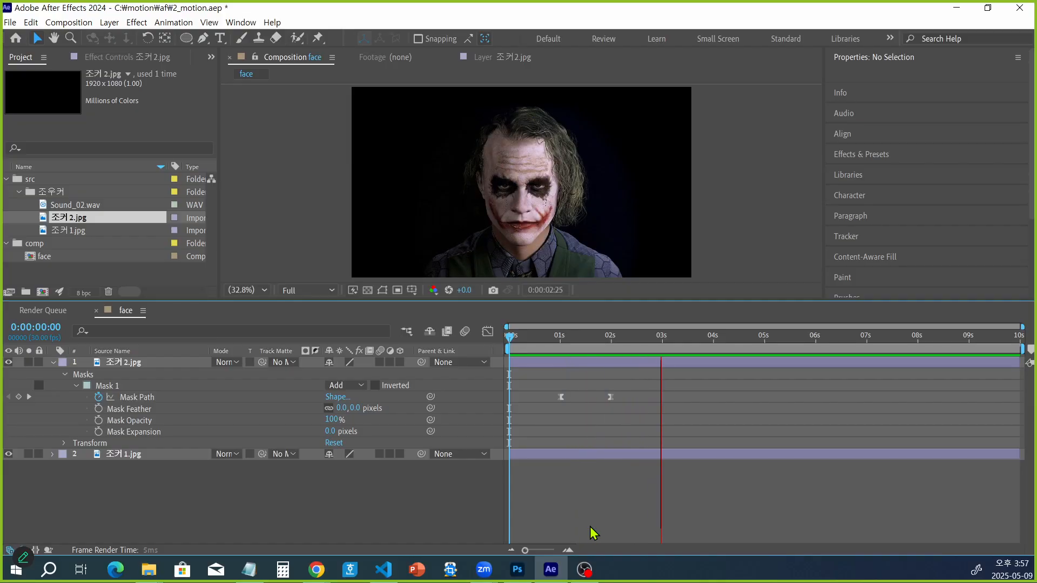
pyautogui.press('space')
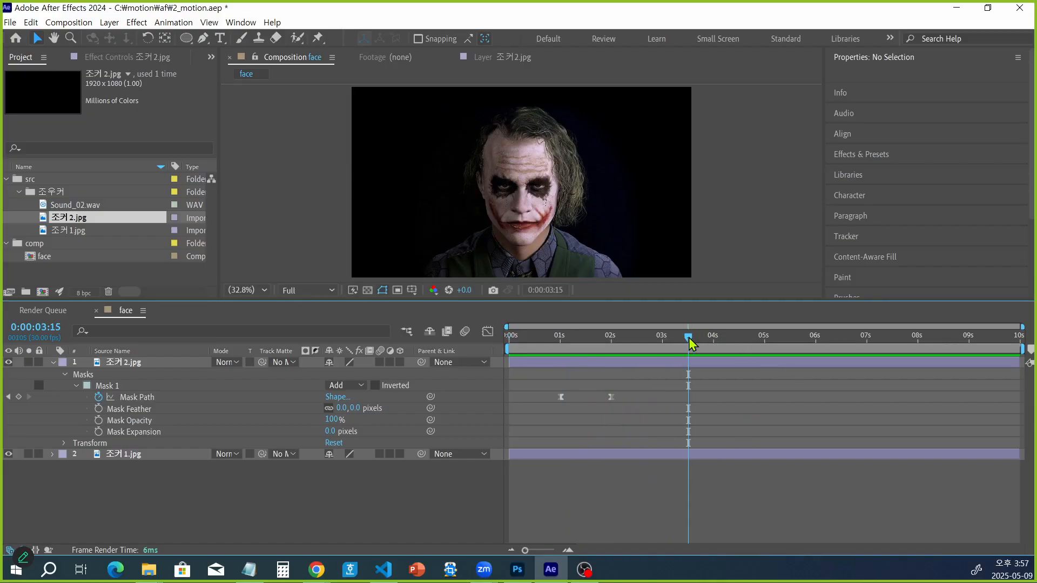
pyautogui.moveTo(688, 338)
pyautogui.mouseDown()
pyautogui.moveTo(548, 347)
pyautogui.moveTo(605, 342)
pyautogui.moveTo(561, 352)
pyautogui.moveTo(584, 350)
pyautogui.moveTo(564, 344)
pyautogui.mouseUp()
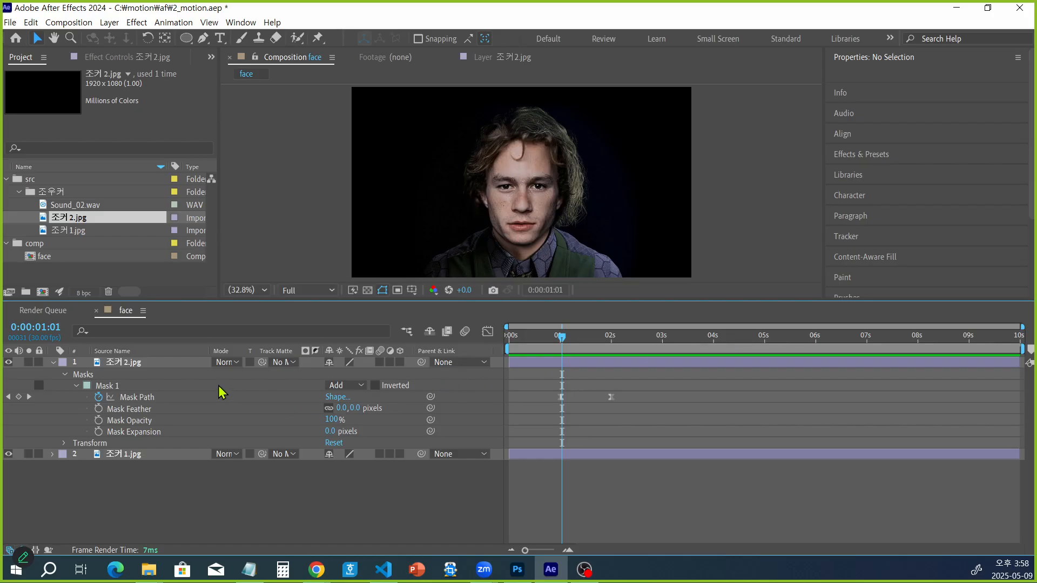
# Show only Mask Feather for the 조커2.jpg layer and set it to 121 pixels with the current time at 0:00:01:10.
pyautogui.click(165, 362)
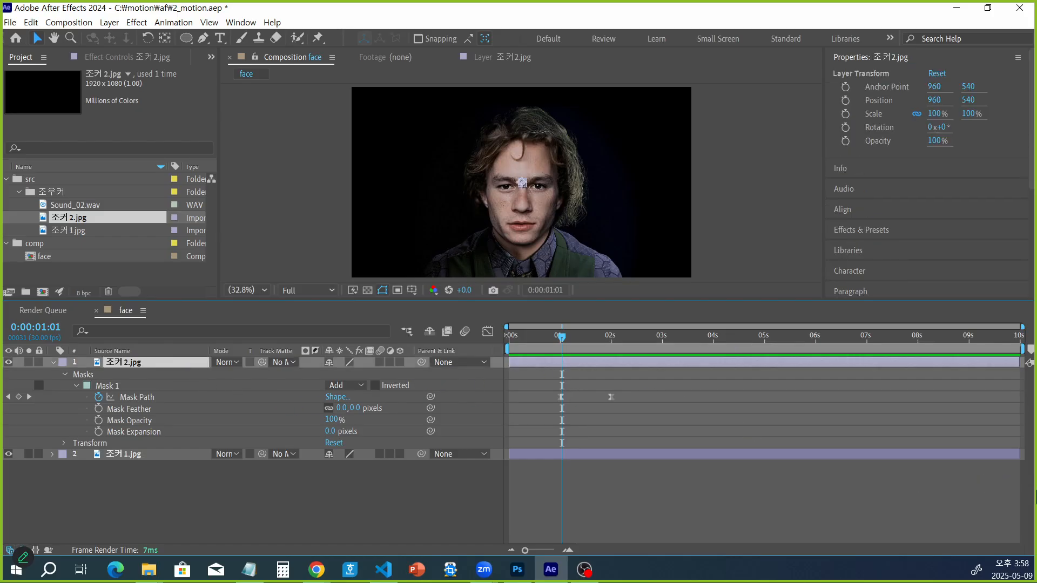
pyautogui.press('f')
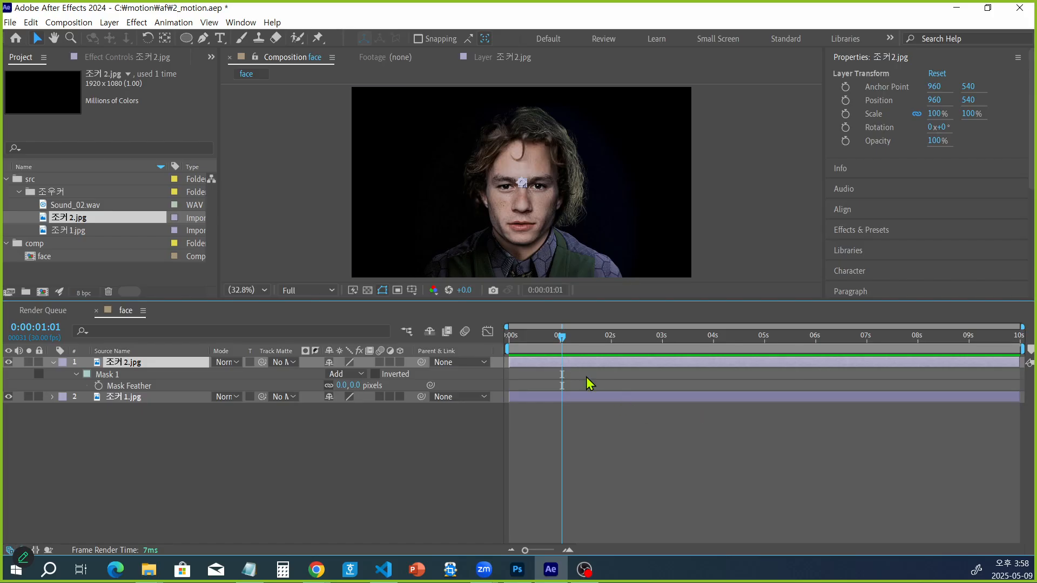
pyautogui.moveTo(562, 336); pyautogui.dragTo(581, 339)
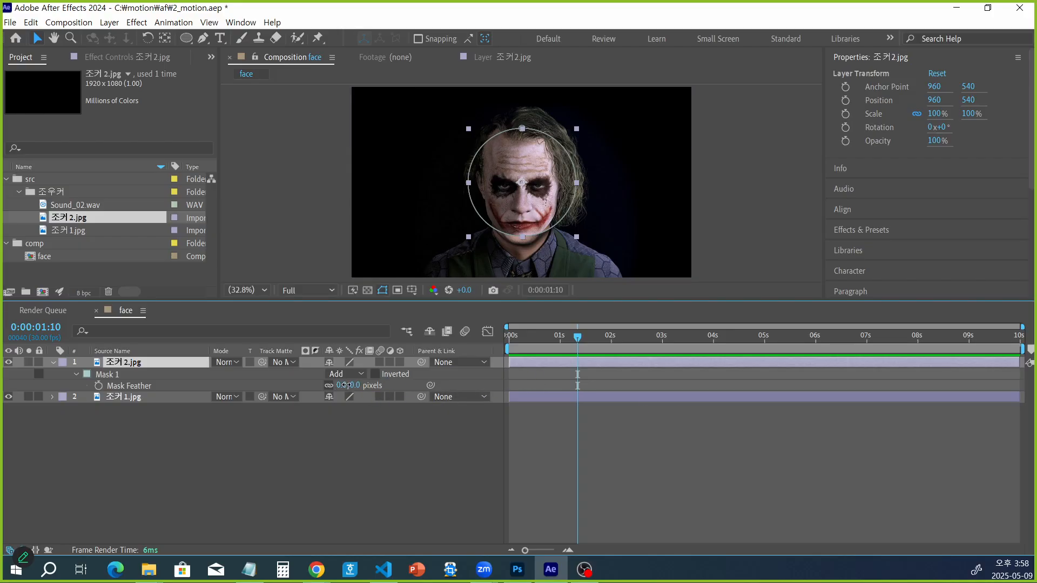
pyautogui.moveTo(346, 385); pyautogui.dragTo(423, 380)
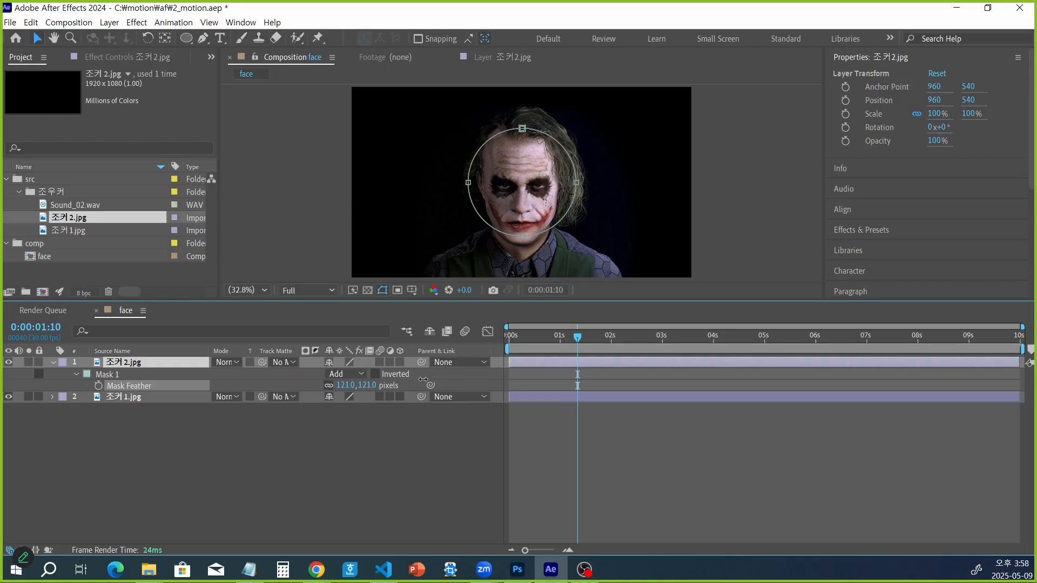
pyautogui.click(810, 472)
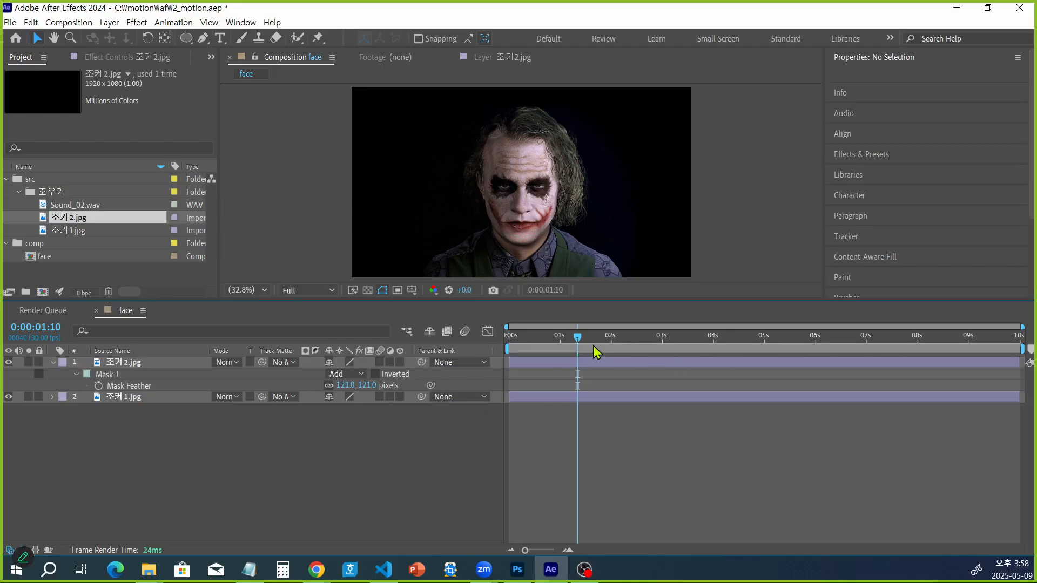
# Play the composition from the start to check the feathered mask reveal.
pyautogui.moveTo(578, 339); pyautogui.dragTo(502, 340)
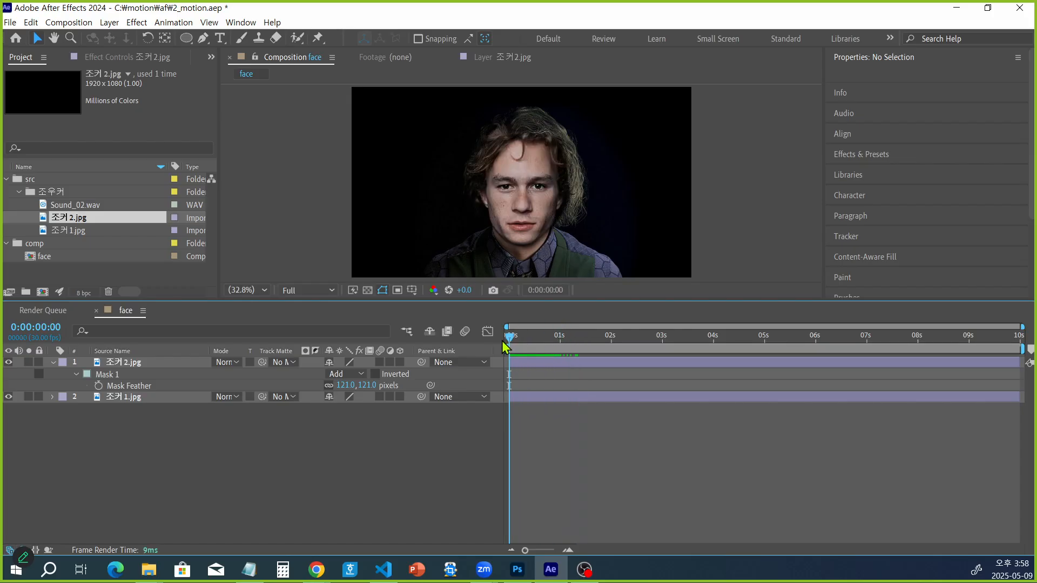
pyautogui.press('space')
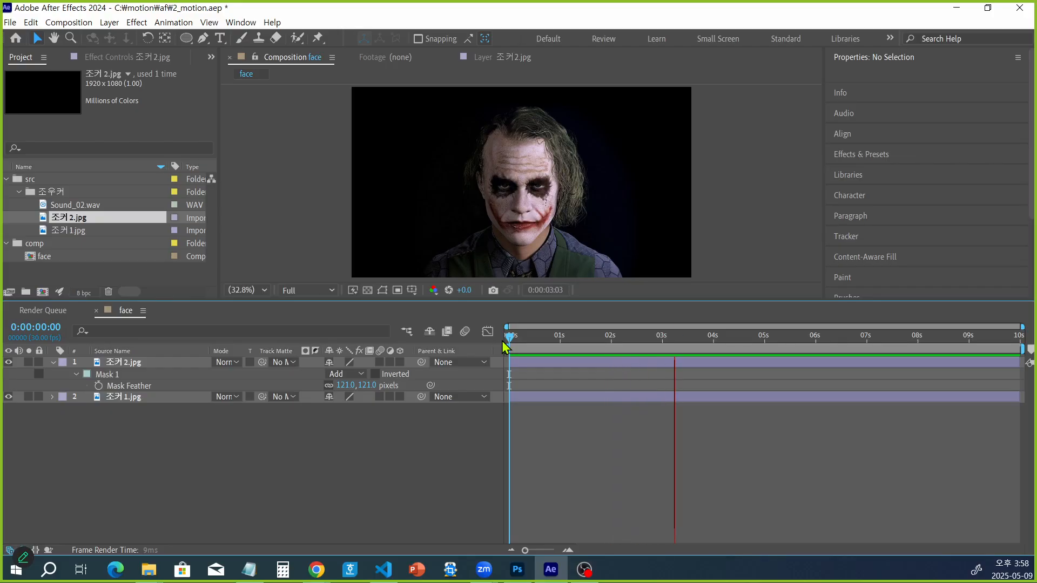
pyautogui.press('space')
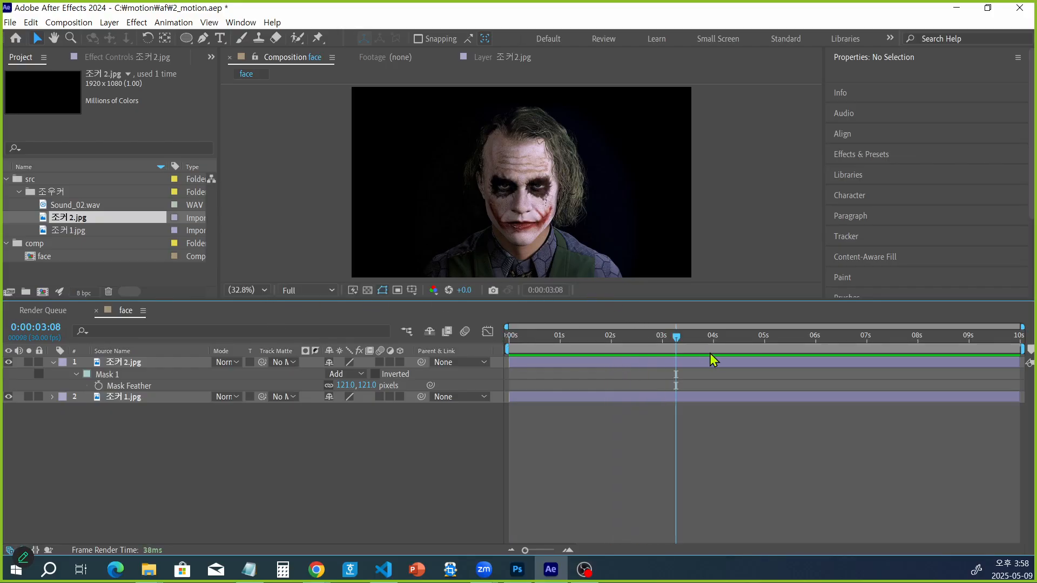
# Enlarge the composition view and scrub through the start of the mask reveal just after 1 second.
pyautogui.moveTo(678, 341); pyautogui.dragTo(565, 349)
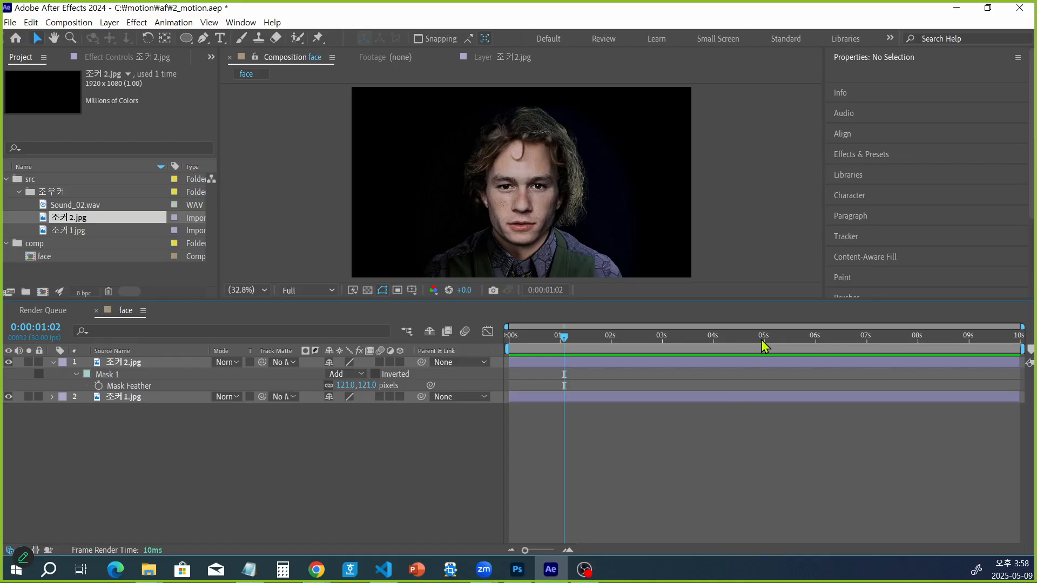
pyautogui.moveTo(620, 298); pyautogui.dragTo(620, 401)
pyautogui.moveTo(564, 435)
pyautogui.mouseDown()
pyautogui.moveTo(510, 439)
pyautogui.moveTo(608, 440)
pyautogui.moveTo(578, 450)
pyautogui.moveTo(587, 446)
pyautogui.moveTo(570, 436)
pyautogui.mouseUp()
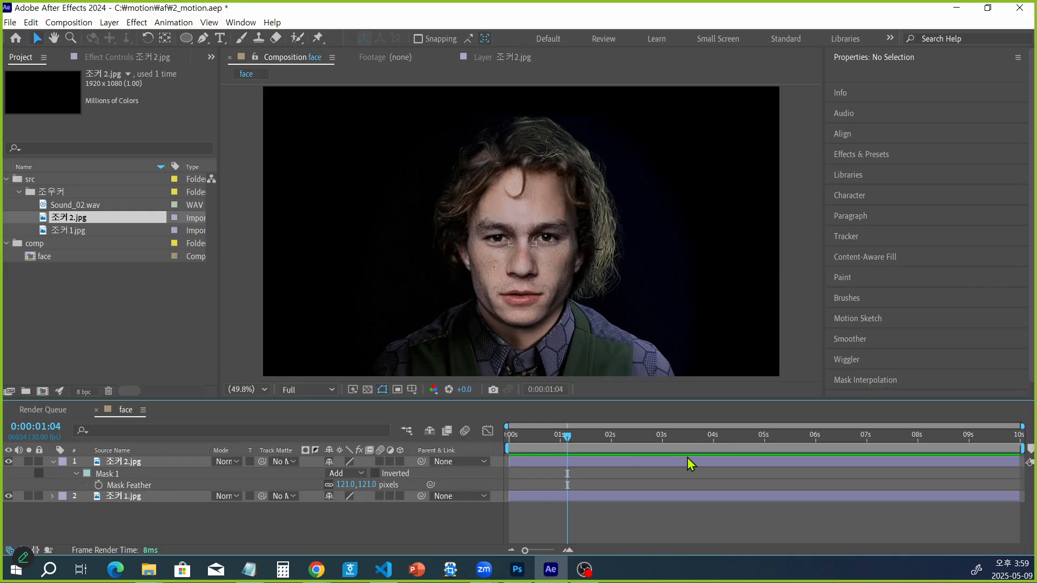
pyautogui.moveTo(567, 436)
pyautogui.mouseDown()
pyautogui.moveTo(558, 444)
pyautogui.moveTo(571, 441)
pyautogui.mouseUp()
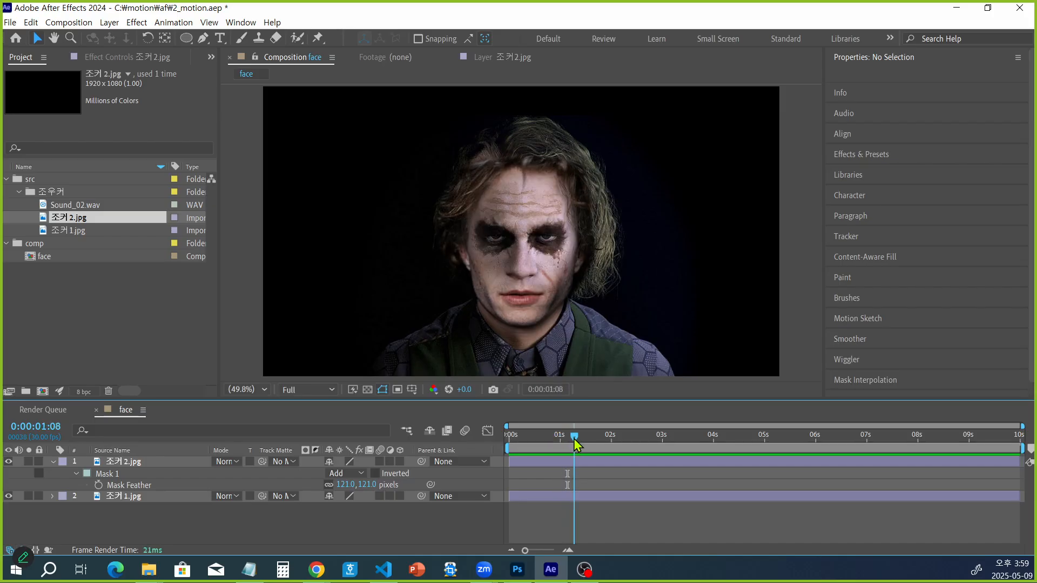
# Set Mask 1's Mask Feather to 140 pixels and scrub back to 0:00:01:03 to check the soft edge.
pyautogui.click(344, 487)
pyautogui.write('140')
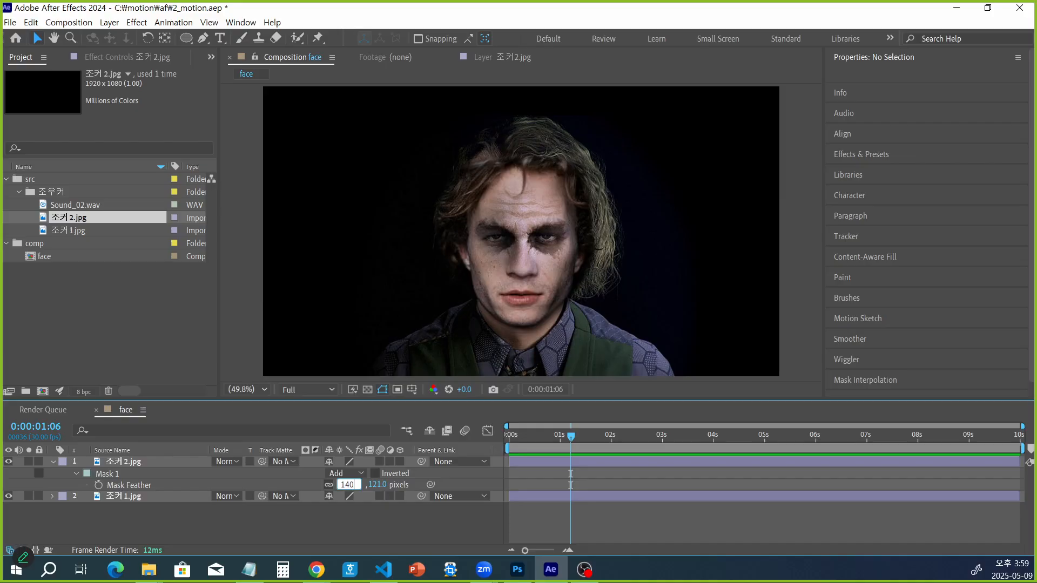
pyautogui.press('Return')
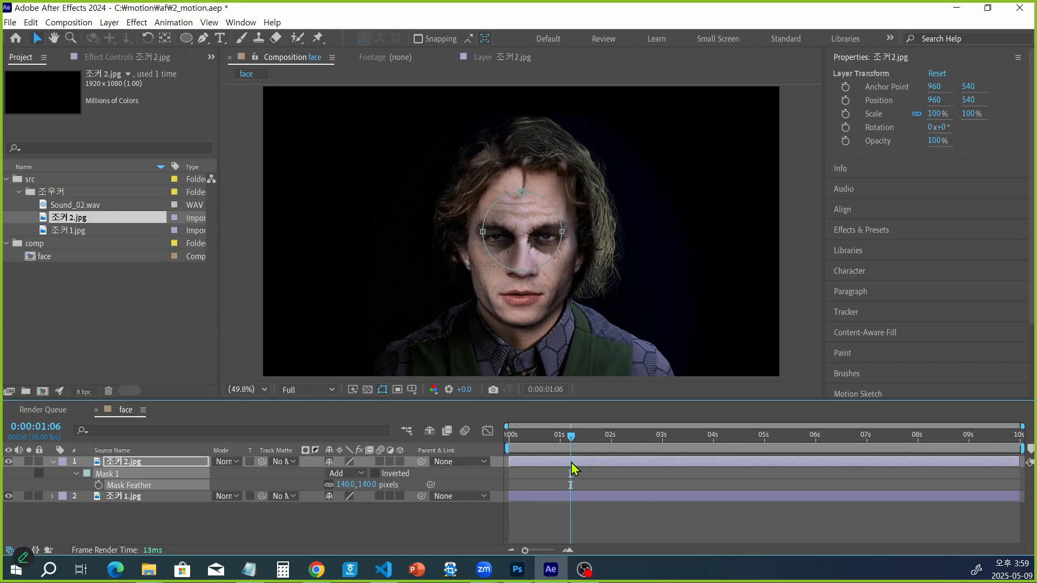
pyautogui.moveTo(573, 439)
pyautogui.mouseDown()
pyautogui.moveTo(559, 444)
pyautogui.moveTo(591, 454)
pyautogui.moveTo(563, 450)
pyautogui.moveTo(596, 448)
pyautogui.moveTo(569, 447)
pyautogui.mouseUp()
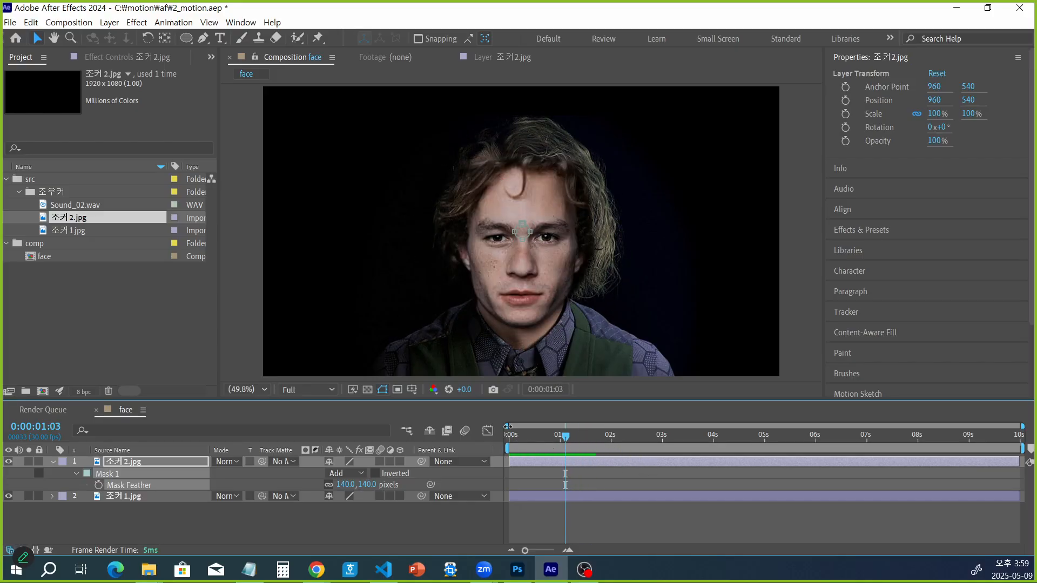
# Play the composition from 0:00:00:20 to check the mask reveal with its softened edge.
pyautogui.moveTo(506, 427); pyautogui.dragTo(534, 427)
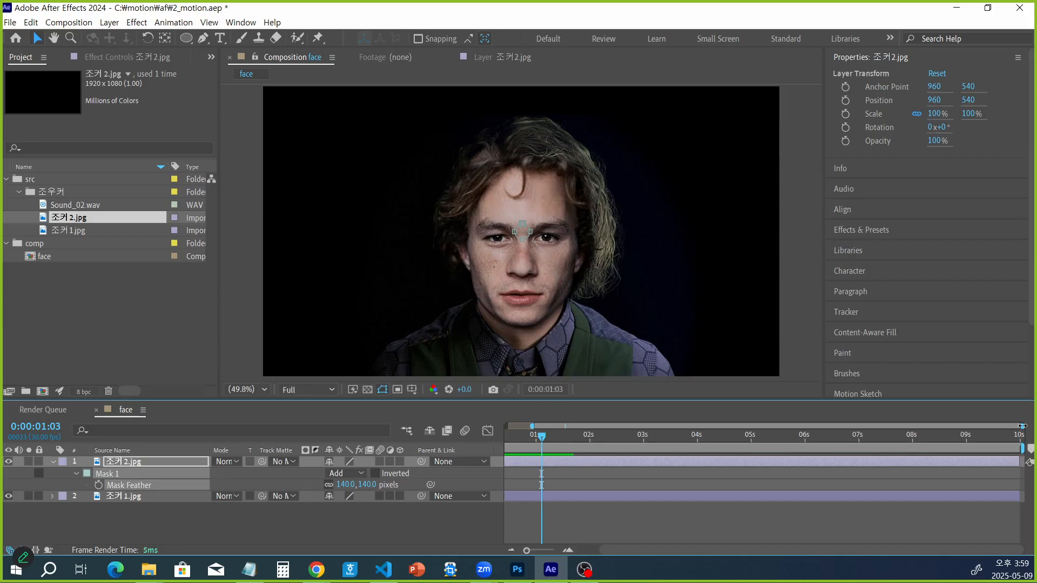
pyautogui.moveTo(1023, 426)
pyautogui.mouseDown()
pyautogui.moveTo(697, 436)
pyautogui.moveTo(721, 435)
pyautogui.mouseUp()
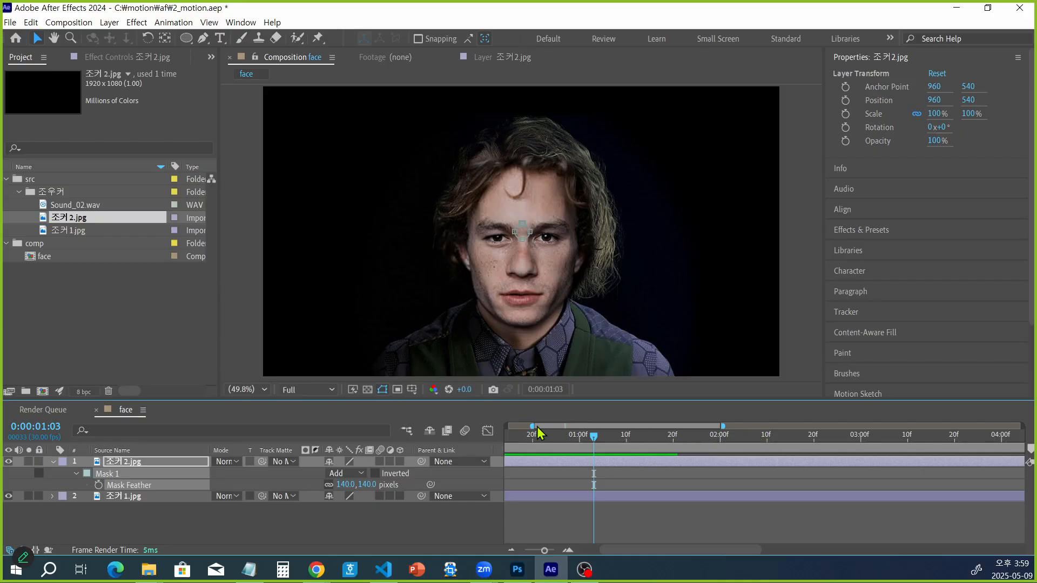
pyautogui.moveTo(595, 435); pyautogui.dragTo(537, 436)
pyautogui.press('space')
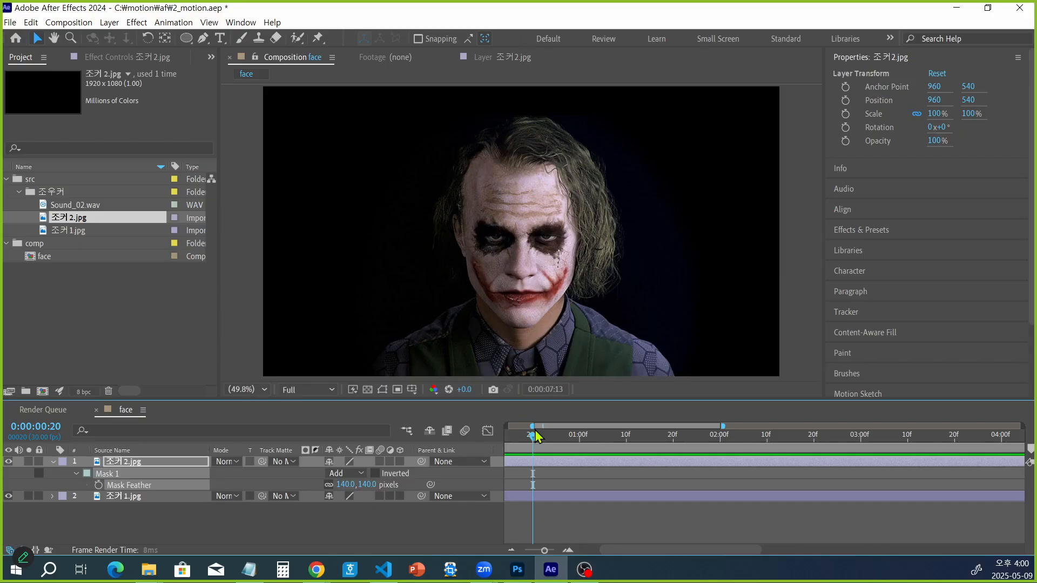
pyautogui.press('space')
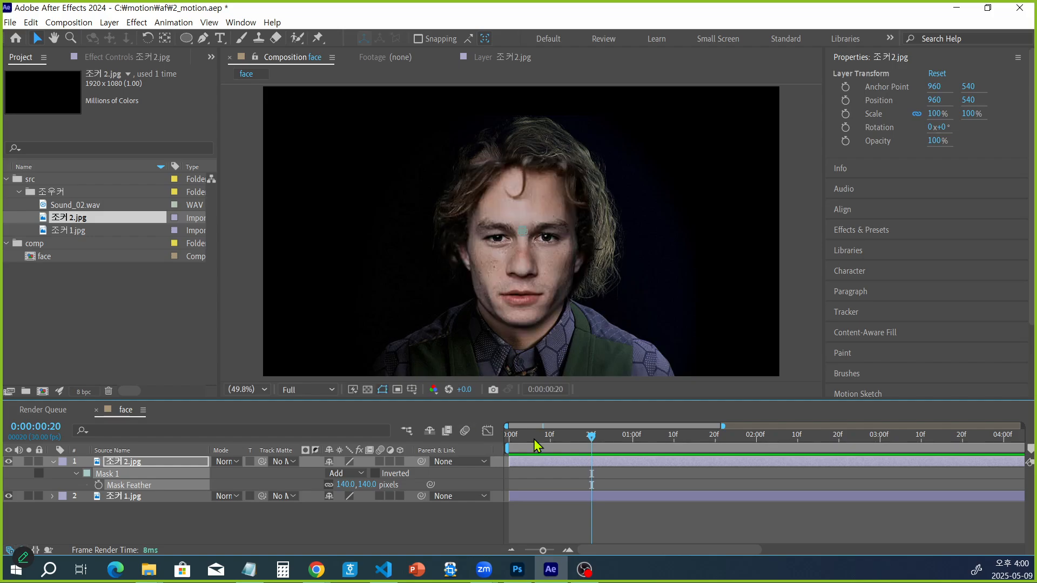
pyautogui.moveTo(724, 426); pyautogui.dragTo(1034, 425)
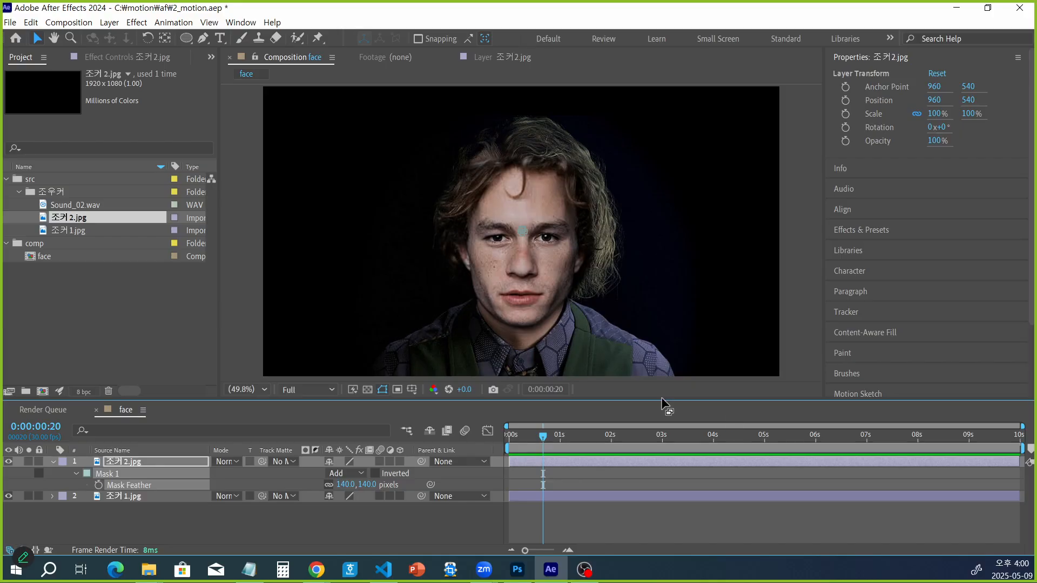
# Capture the timeline's layer switches with 알캡처, outline both image layers' 3D Layer switches in red, and close the capture.
pyautogui.hotkey('alt', 'Tab')
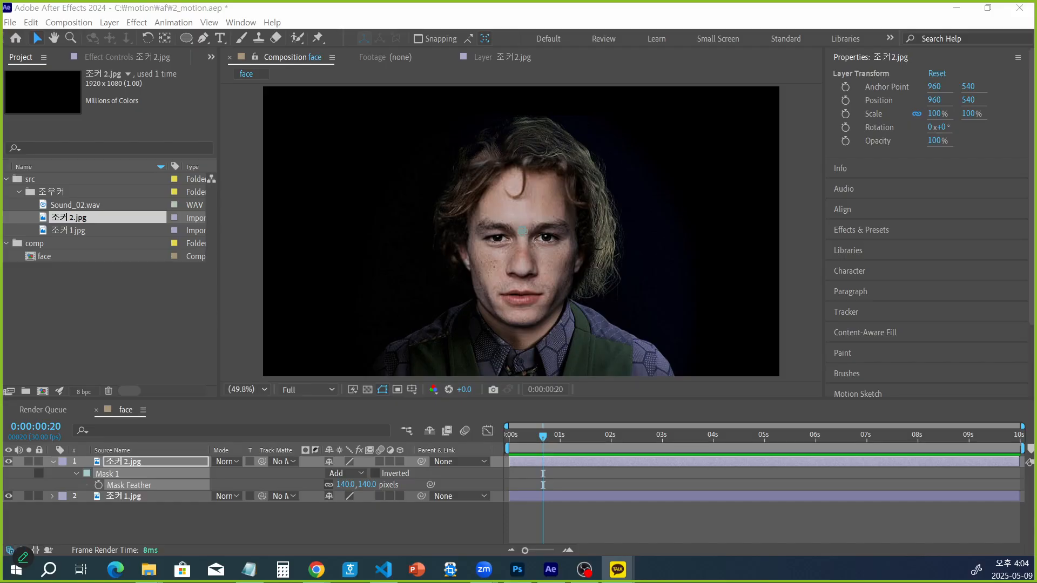
pyautogui.hotkey('ctrl', 'shift', 'c')
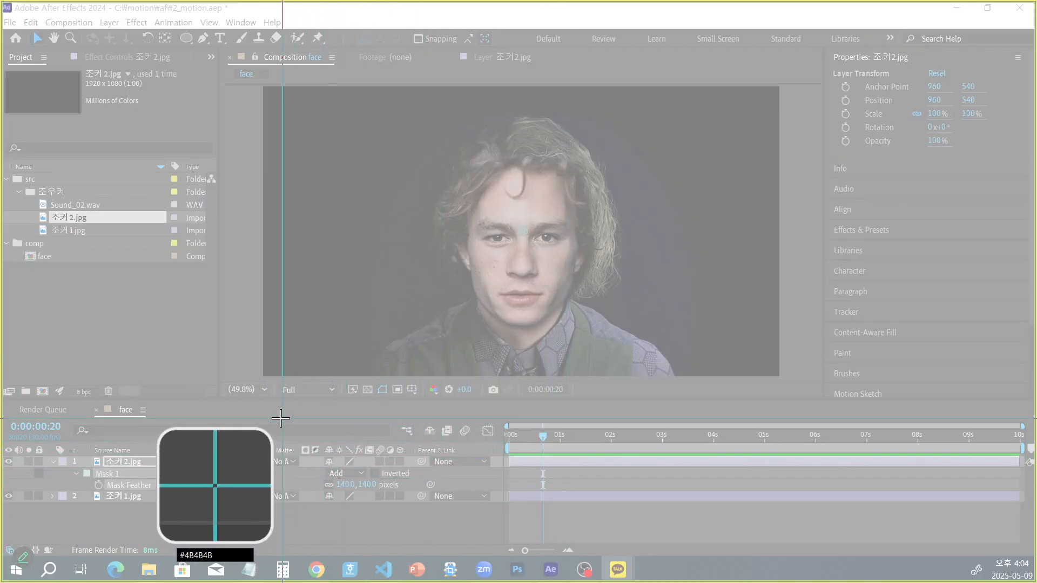
pyautogui.moveTo(280, 417); pyautogui.dragTo(448, 481)
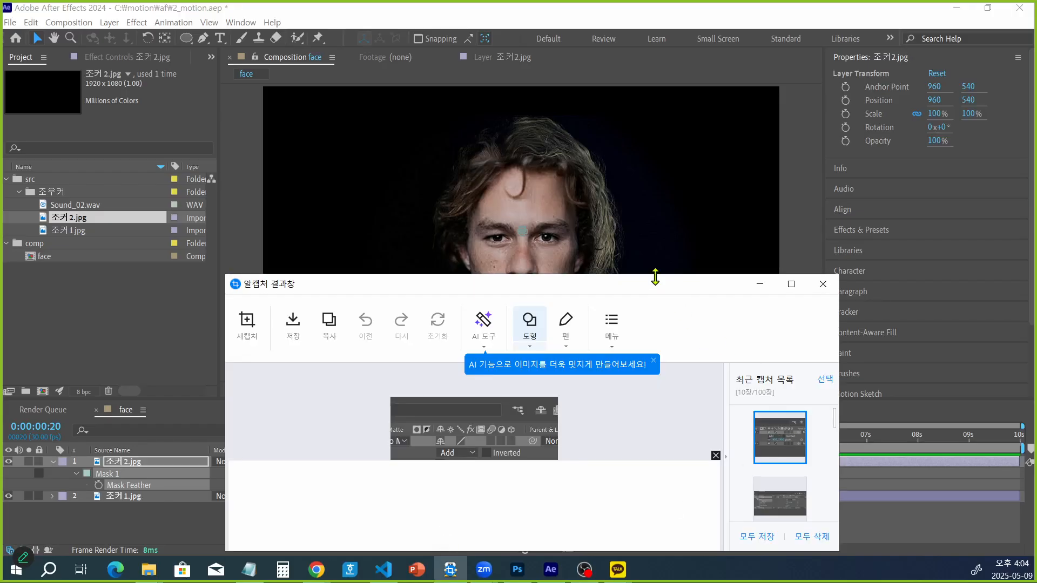
pyautogui.doubleClick(657, 285)
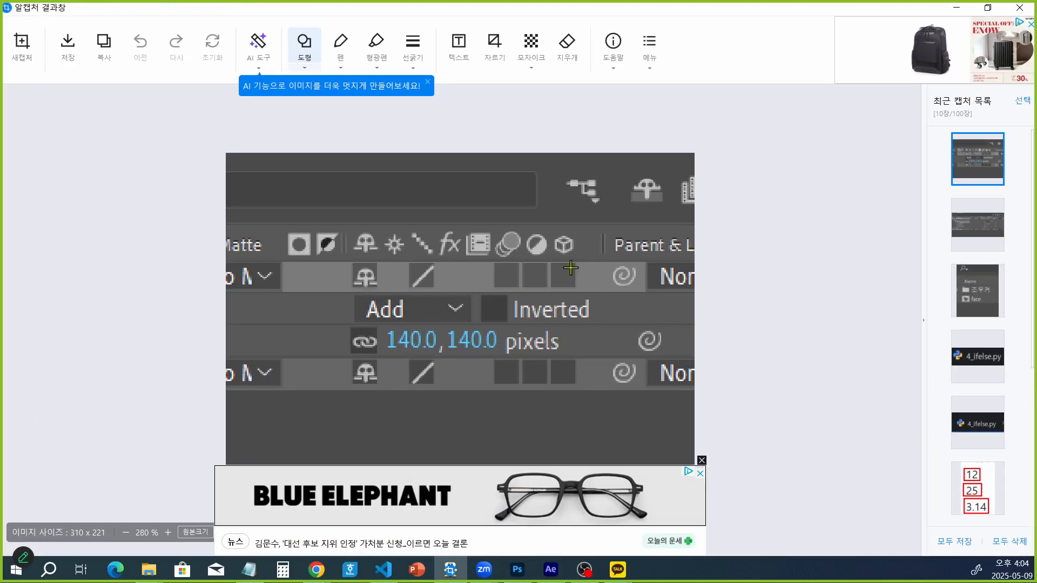
pyautogui.moveTo(547, 255); pyautogui.dragTo(586, 295)
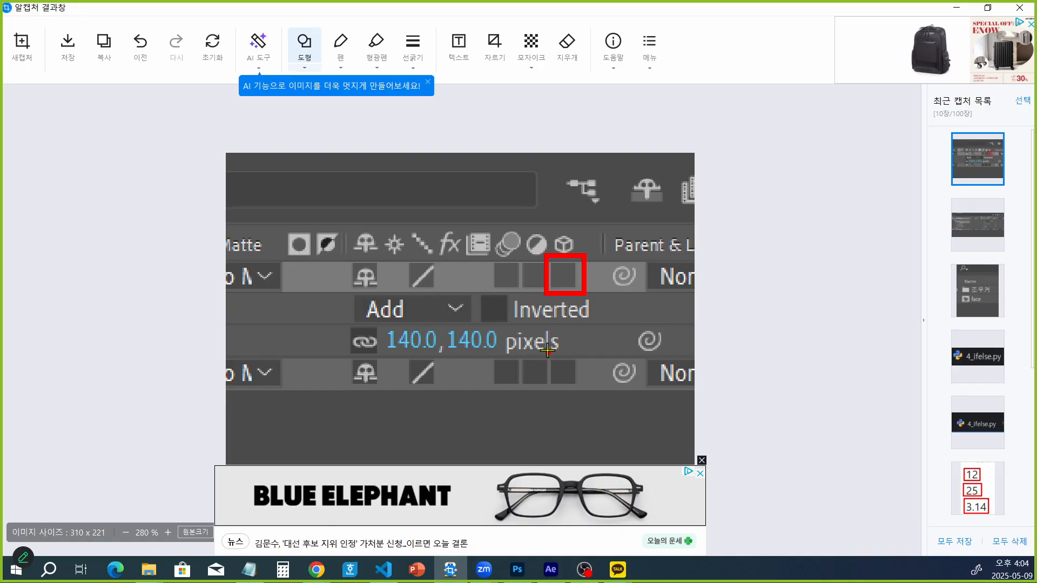
pyautogui.moveTo(548, 351); pyautogui.dragTo(585, 387)
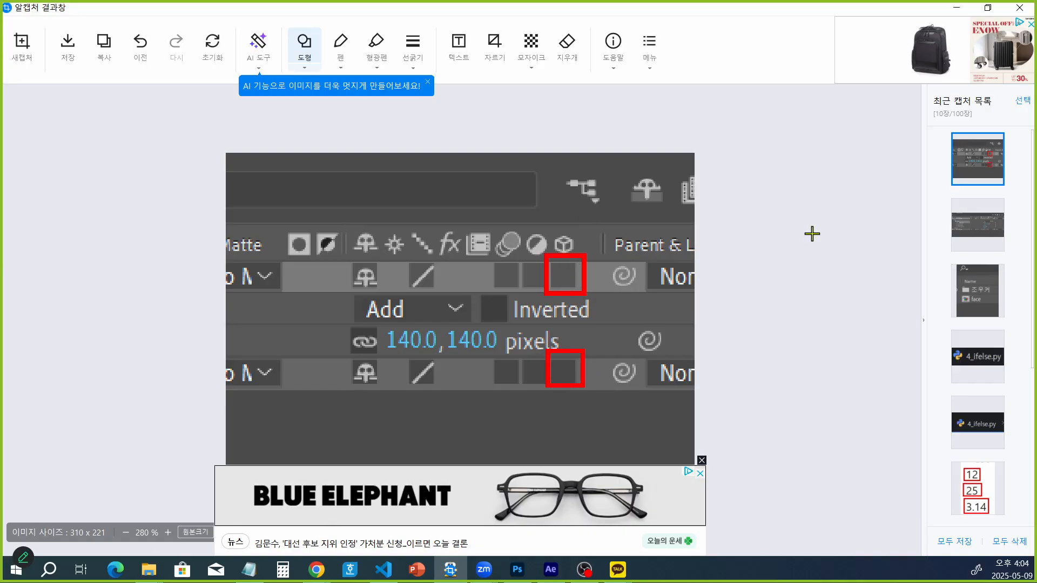
pyautogui.click(1020, 7)
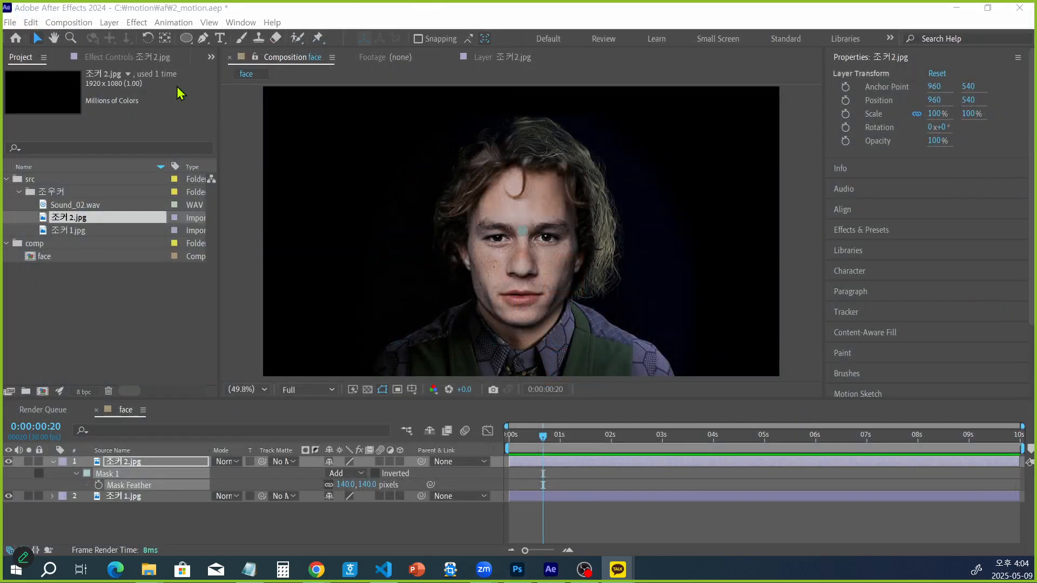
# Turn 조커2.jpg and 조커1.jpg into 3D layers and open the settings for a new camera.
pyautogui.click(400, 462)
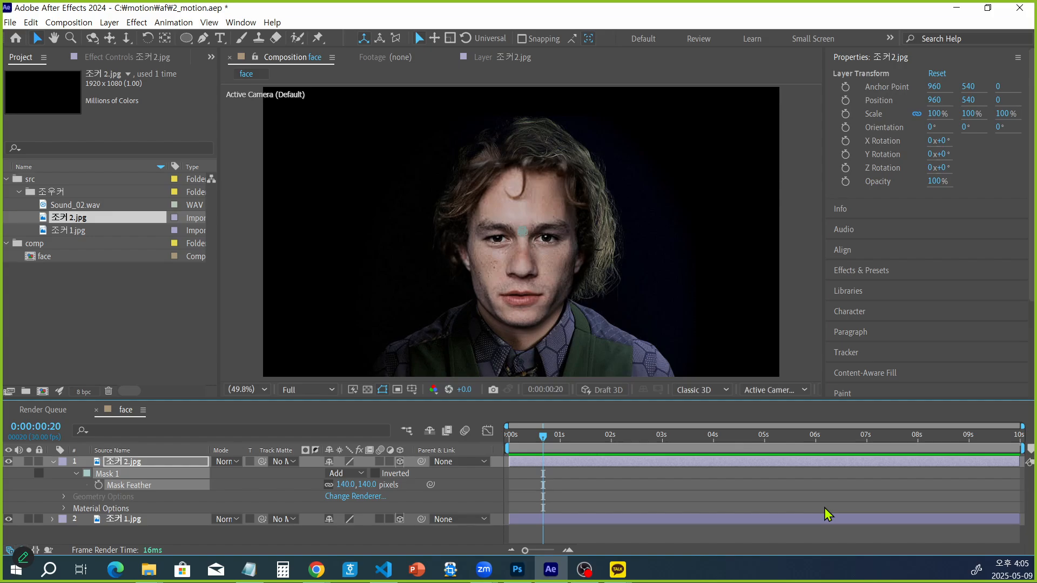
pyautogui.hotkey('ctrl', 'alt', 'shift', 'c')
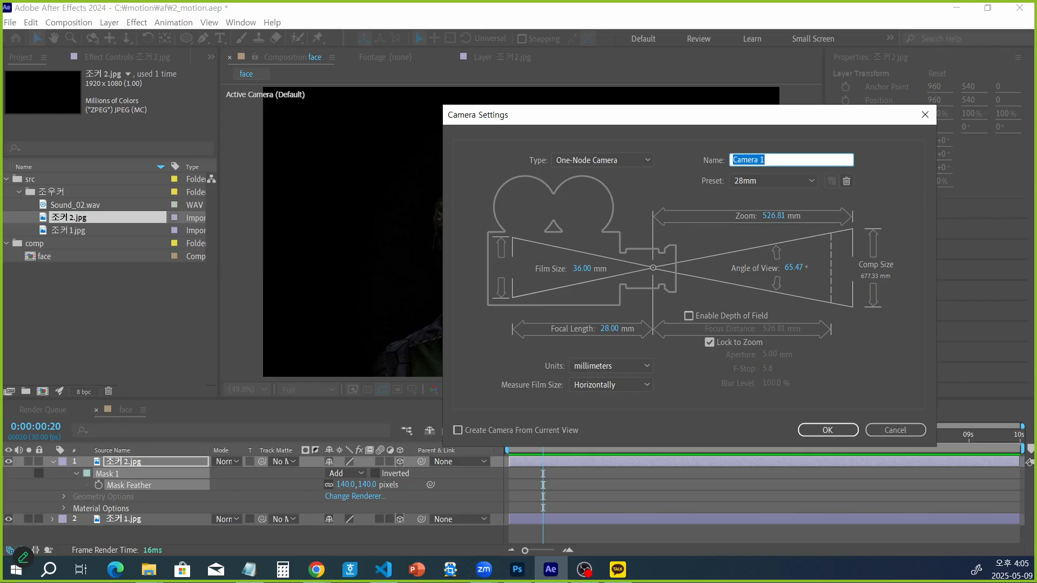
# Switch to Zoom's annotation tools, sketch a large diamond with a vertical line through it, and clear all drawings.
pyautogui.hotkey('alt', 'Tab')
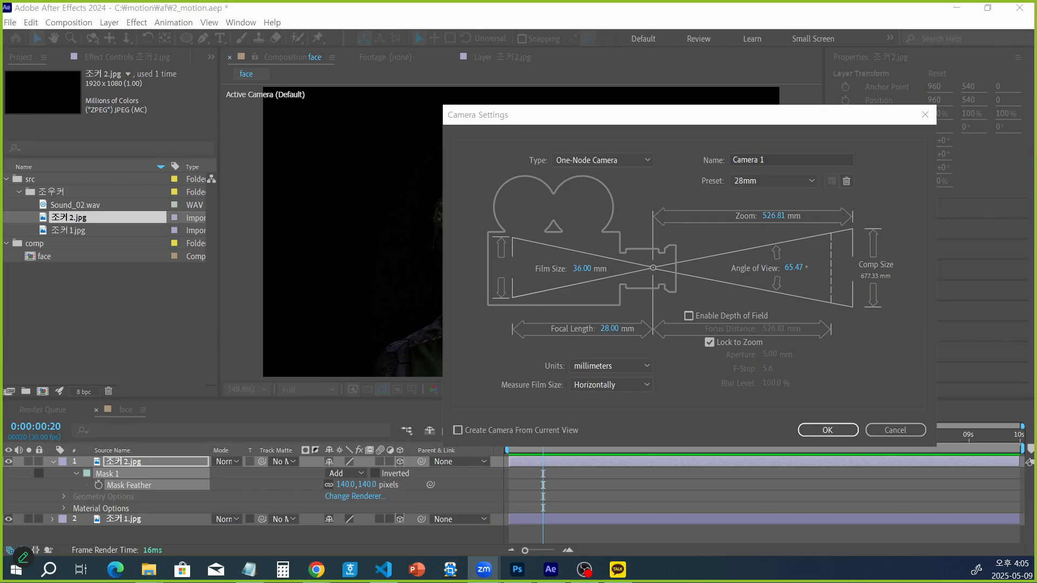
pyautogui.click(484, 570)
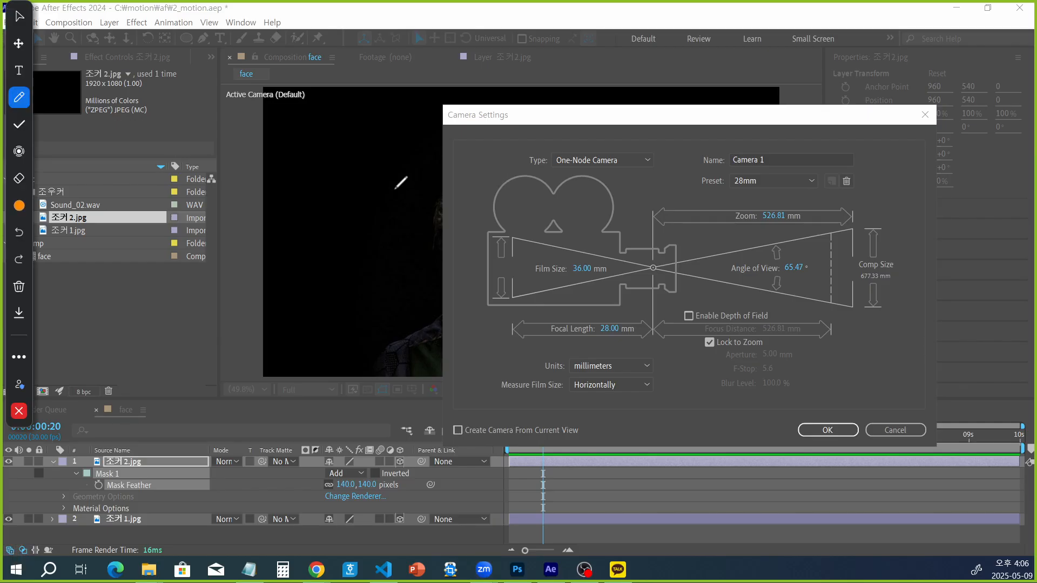
pyautogui.moveTo(131, 258)
pyautogui.mouseDown()
pyautogui.moveTo(545, 46)
pyautogui.moveTo(528, 52)
pyautogui.moveTo(923, 240)
pyautogui.moveTo(642, 435)
pyautogui.moveTo(490, 515)
pyautogui.moveTo(131, 259)
pyautogui.mouseUp()
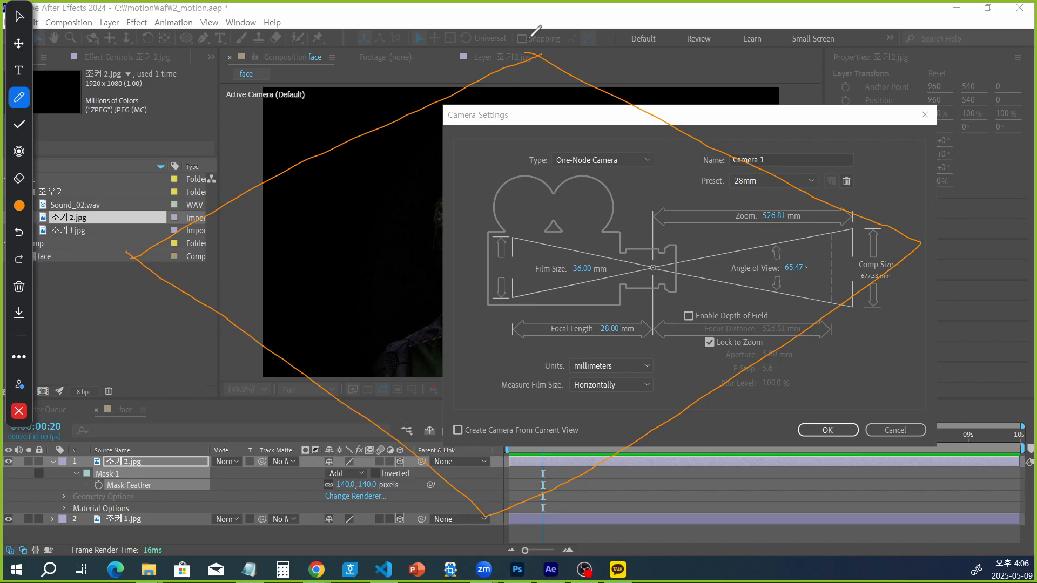
pyautogui.moveTo(529, 41)
pyautogui.mouseDown()
pyautogui.moveTo(528, 397)
pyautogui.moveTo(509, 551)
pyautogui.mouseUp()
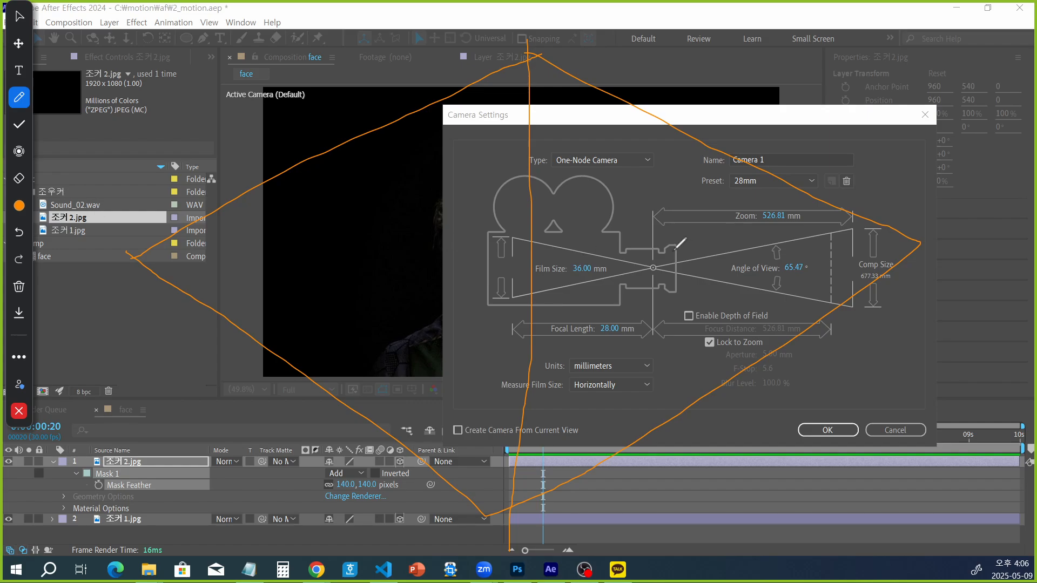
pyautogui.click(19, 286)
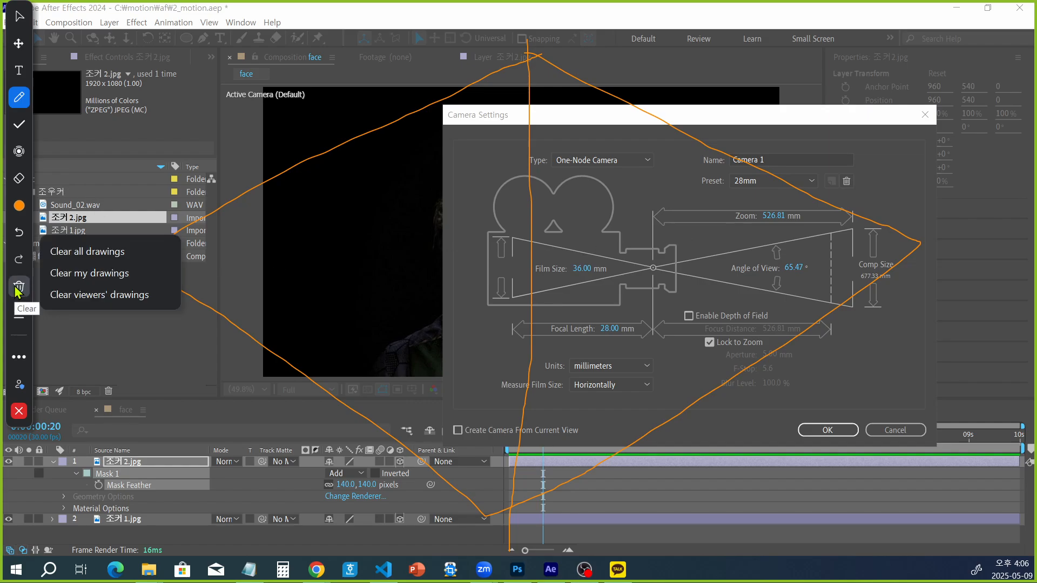
pyautogui.click(127, 252)
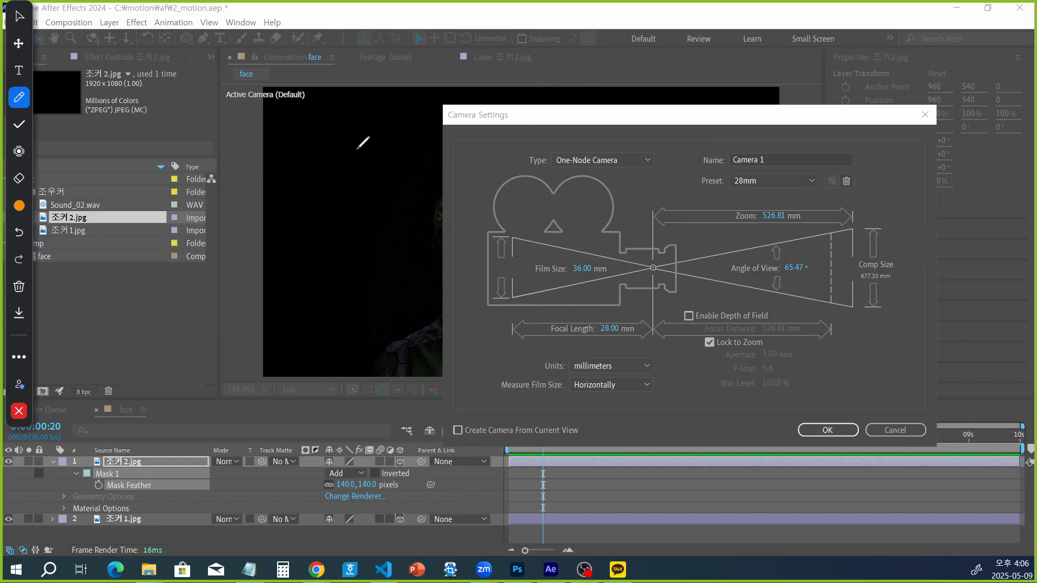
# Sketch a box in perspective over the screen, clear all drawings, and return to the normal pointer.
pyautogui.moveTo(335, 157)
pyautogui.mouseDown()
pyautogui.moveTo(443, 94)
pyautogui.moveTo(556, 60)
pyautogui.moveTo(713, 130)
pyautogui.moveTo(573, 237)
pyautogui.moveTo(438, 208)
pyautogui.moveTo(335, 162)
pyautogui.moveTo(540, 485)
pyautogui.moveTo(583, 505)
pyautogui.moveTo(556, 250)
pyautogui.mouseUp()
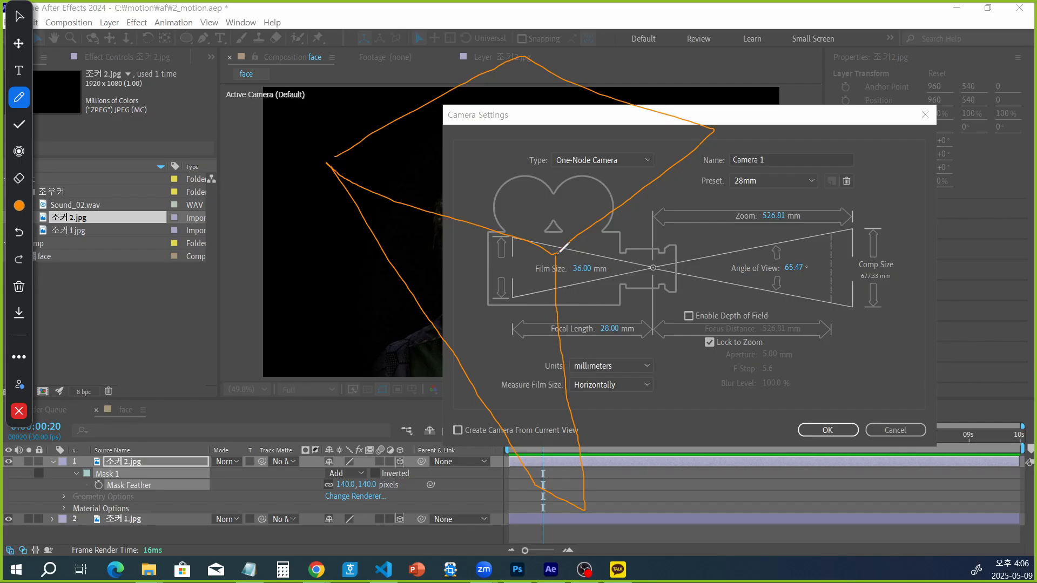
pyautogui.moveTo(589, 511)
pyautogui.mouseDown()
pyautogui.moveTo(660, 411)
pyautogui.moveTo(693, 197)
pyautogui.moveTo(715, 130)
pyautogui.mouseUp()
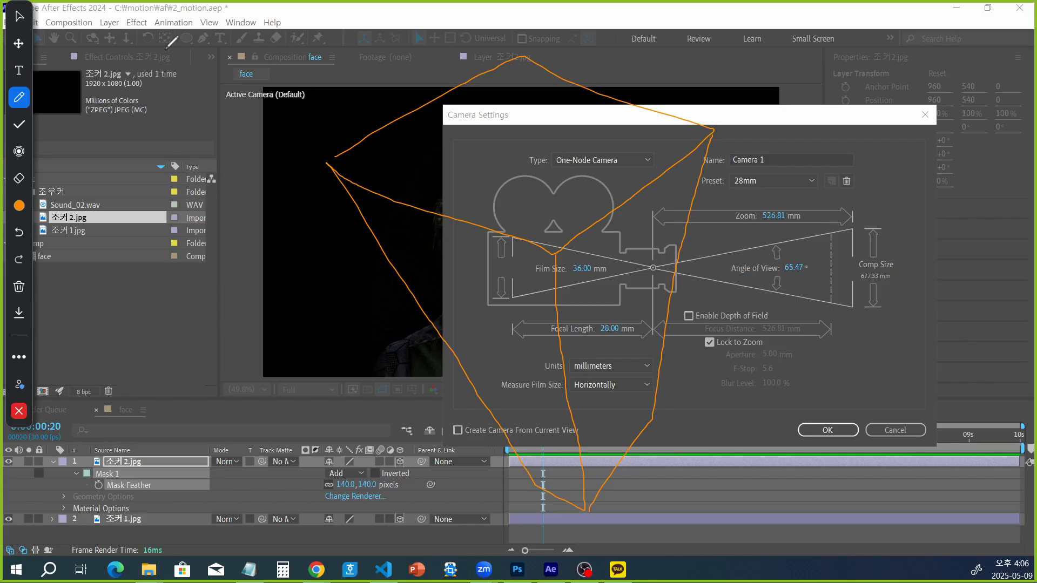
pyautogui.click(19, 286)
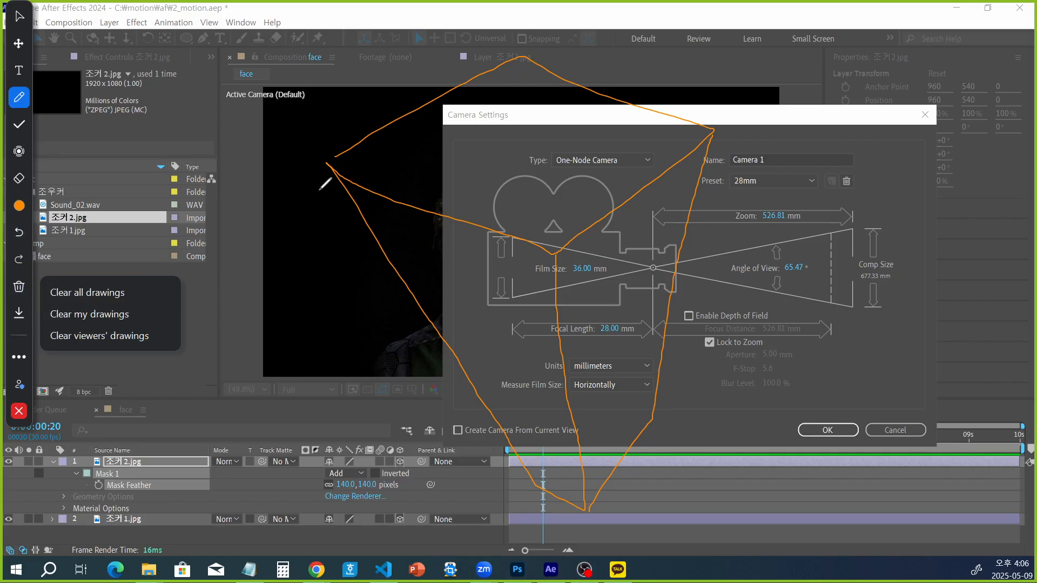
pyautogui.click(115, 293)
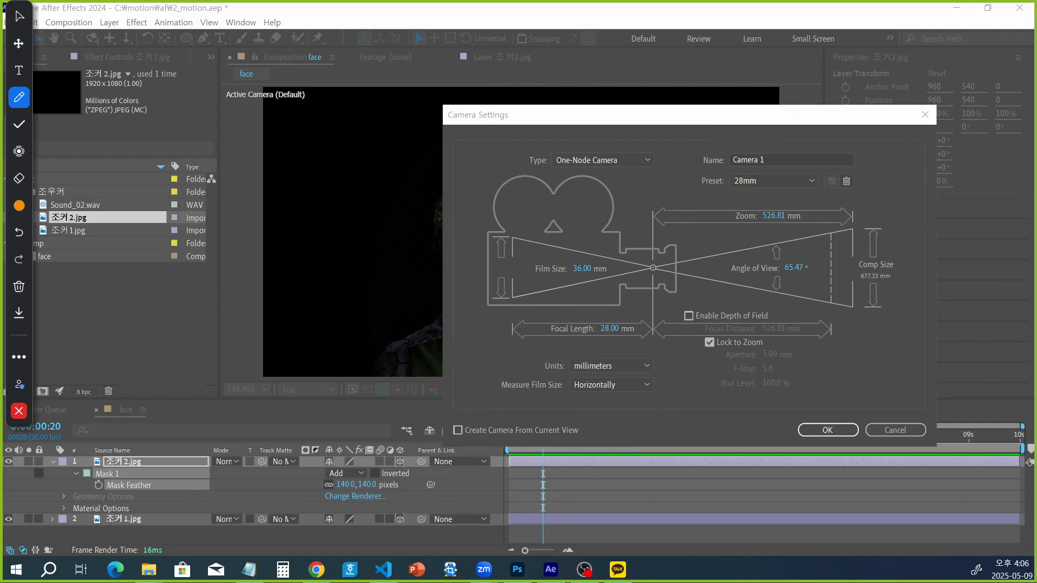
pyautogui.click(19, 20)
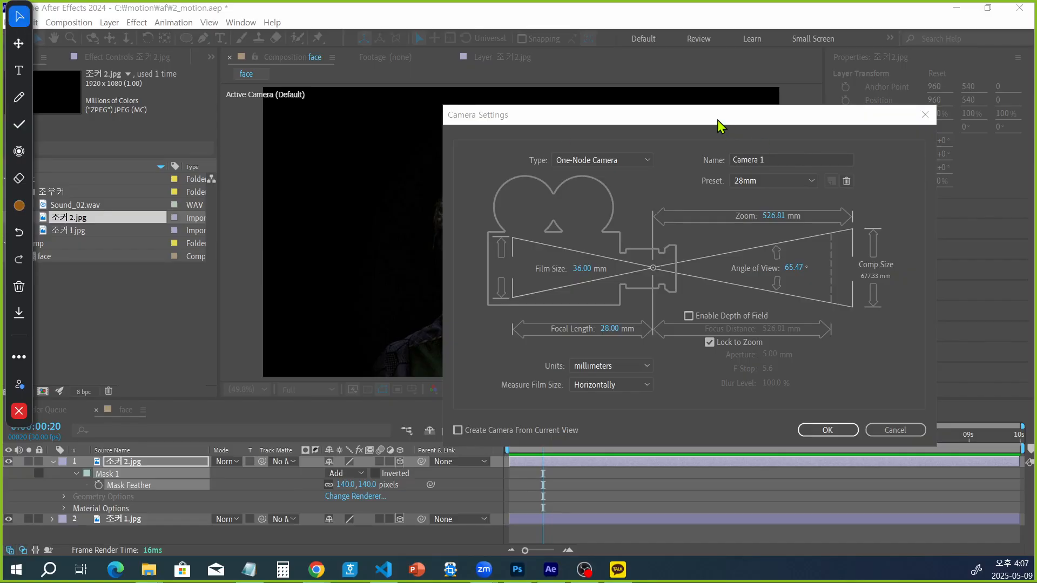
# Name the new camera bit in the Camera Settings and view the available lens presets.
pyautogui.moveTo(716, 120); pyautogui.dragTo(637, 112)
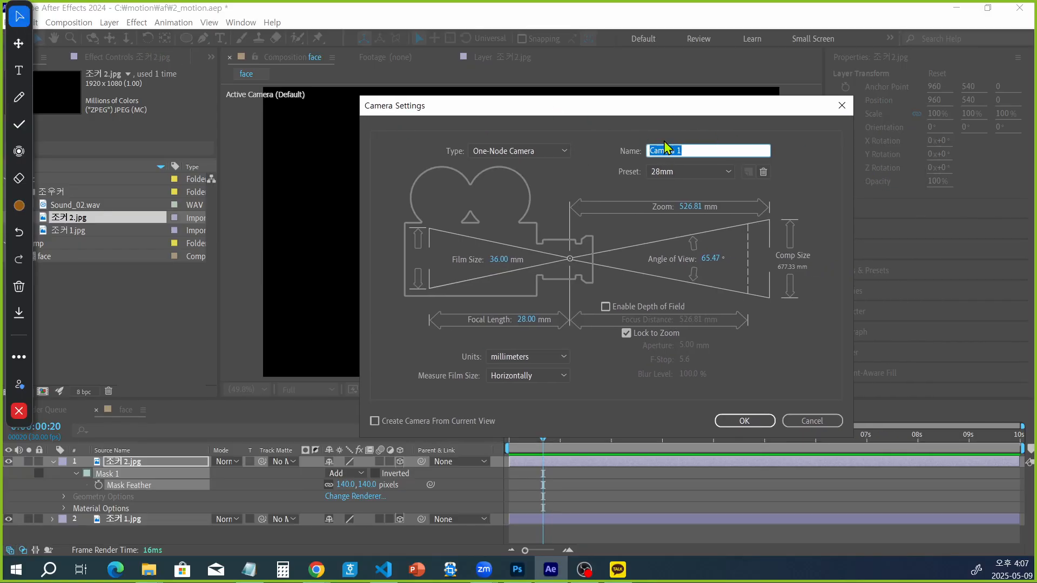
pyautogui.click(689, 145)
pyautogui.moveTo(689, 151); pyautogui.dragTo(591, 157)
pyautogui.write('bit')
pyautogui.click(731, 173)
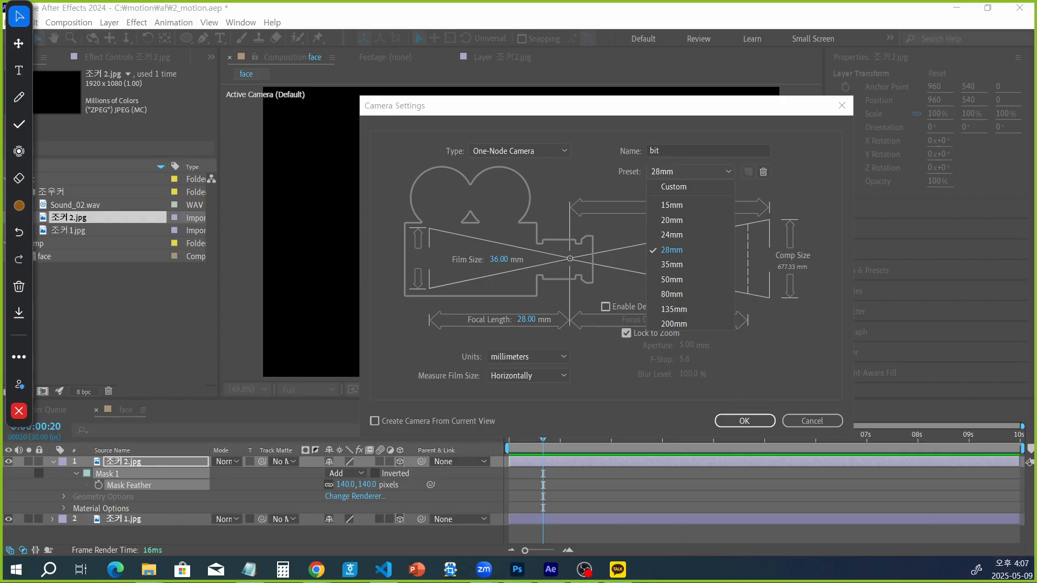
pyautogui.click(493, 285)
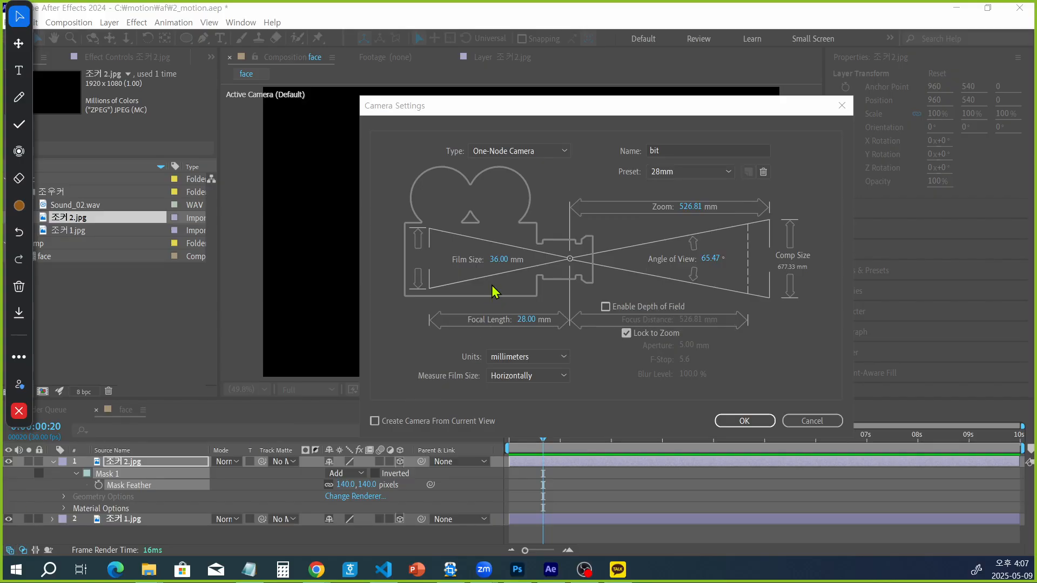
# Capture the camera's Preset, Zoom and Angle of View settings with 알캡처, examine them enlarged, and close the capture.
pyautogui.hotkey('ctrl', 'shift', 'c')
pyautogui.moveTo(630, 153); pyautogui.dragTo(752, 324)
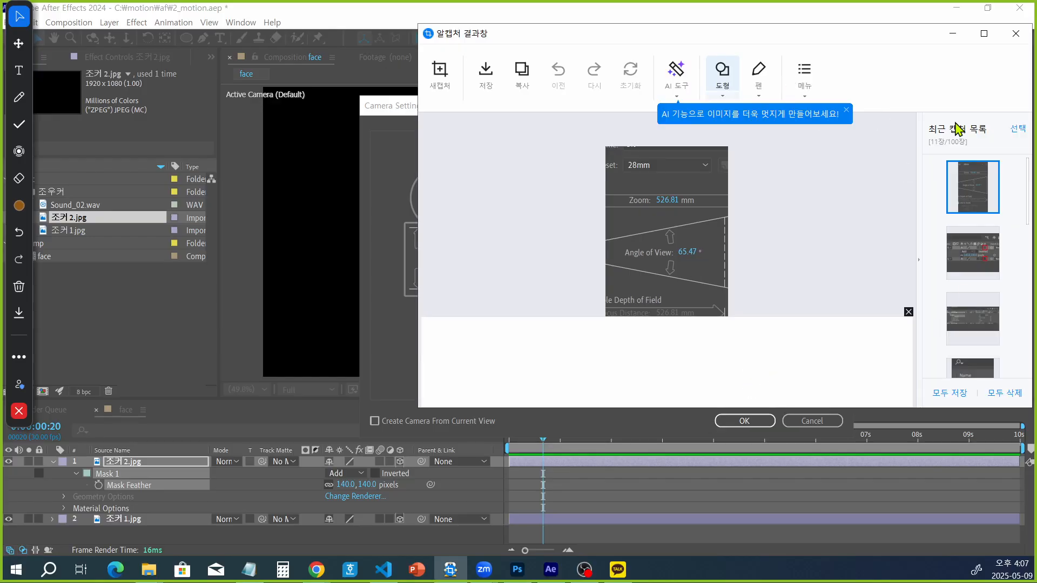
pyautogui.doubleClick(841, 32)
pyautogui.scroll(5, 601, 342)
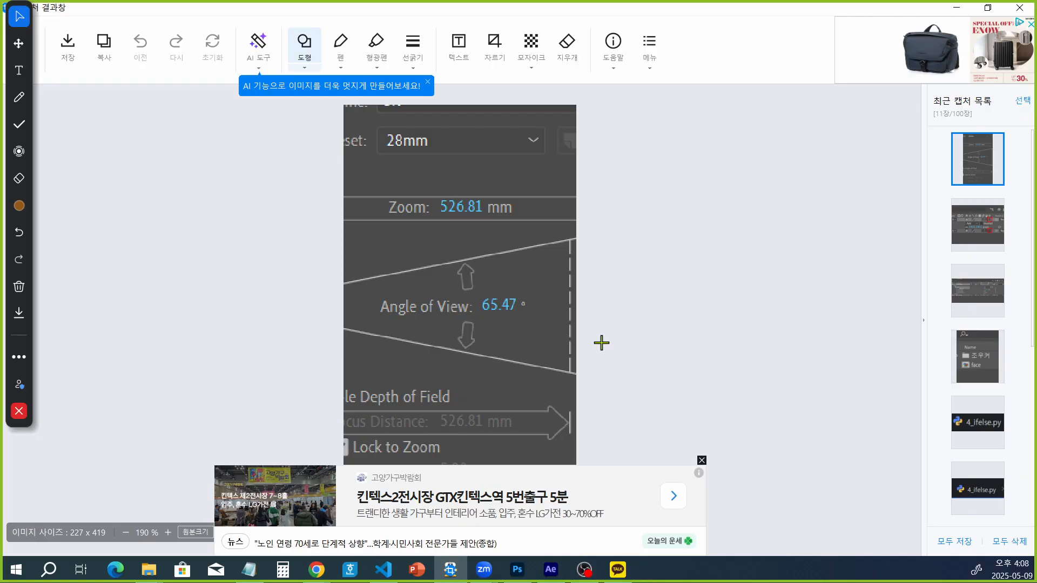
pyautogui.click(1020, 8)
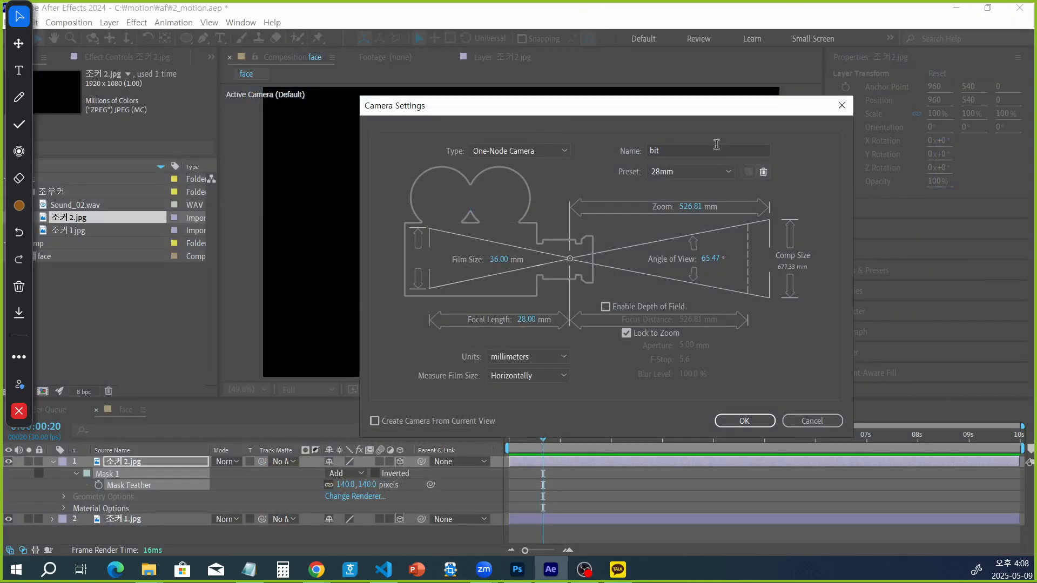
# Choose the 80mm preset for the one-node camera and create it in the face composition.
pyautogui.click(723, 173)
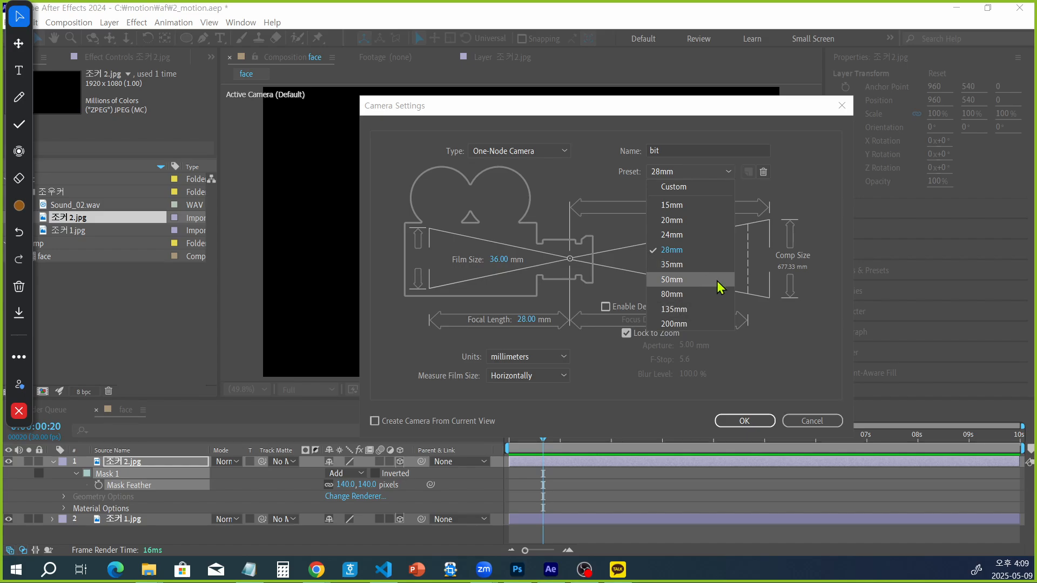
pyautogui.click(695, 299)
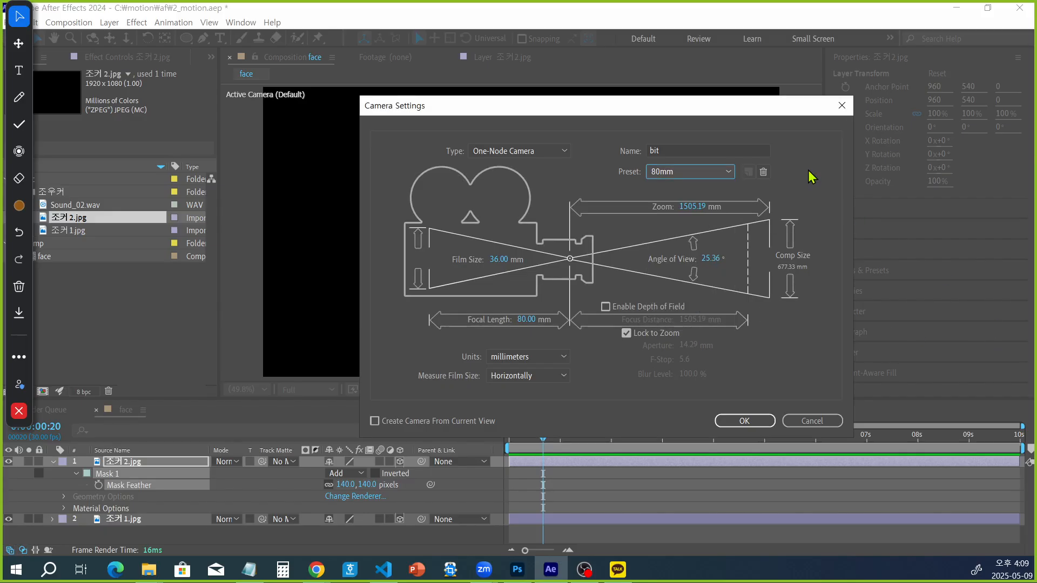
pyautogui.moveTo(697, 107)
pyautogui.mouseDown()
pyautogui.moveTo(595, 319)
pyautogui.moveTo(686, 111)
pyautogui.mouseUp()
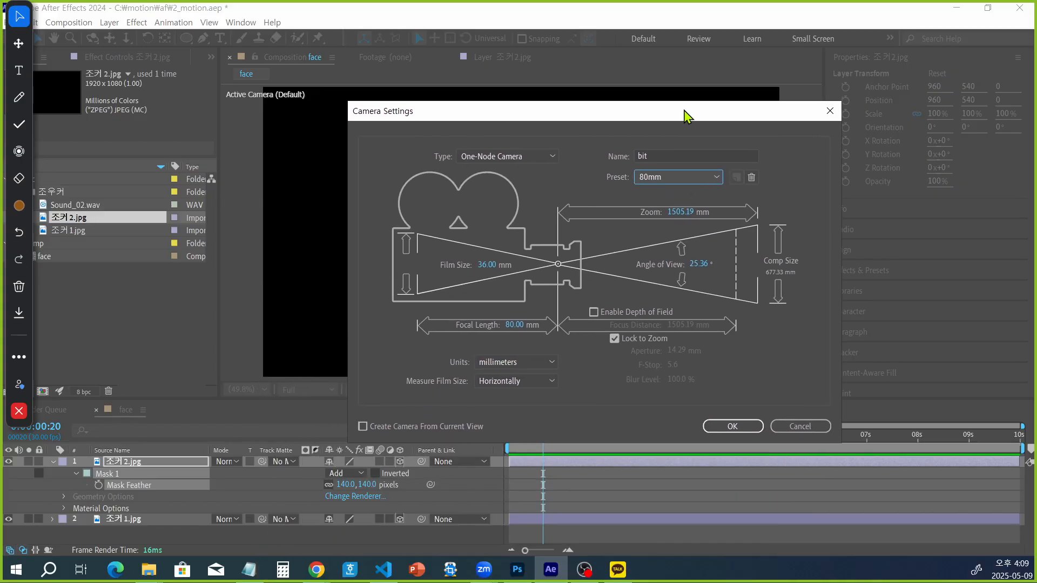
pyautogui.click(738, 421)
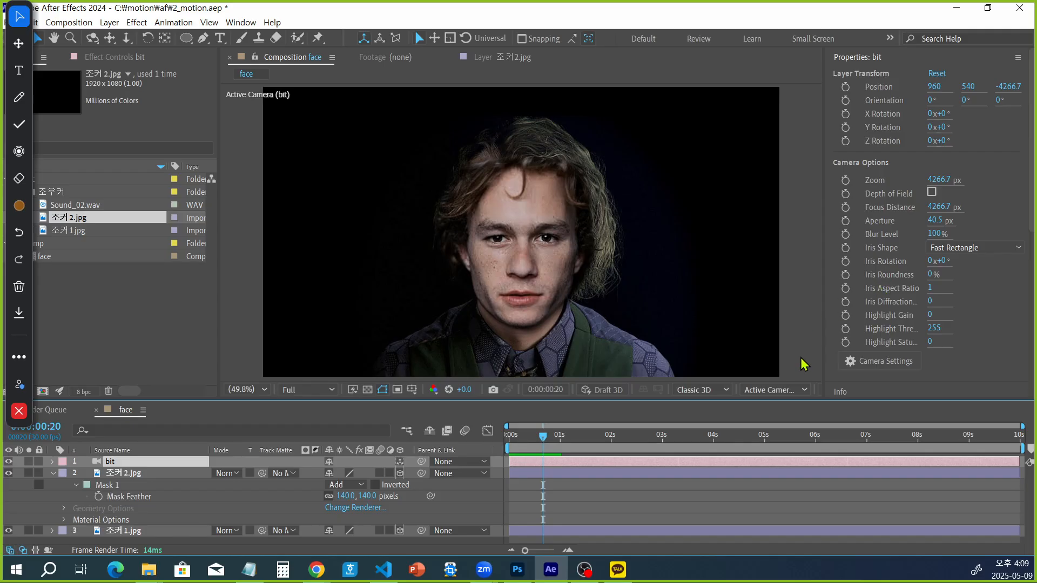
# View the available 3D renderers for the face composition and collapse the screen annotation toolbar.
pyautogui.click(727, 390)
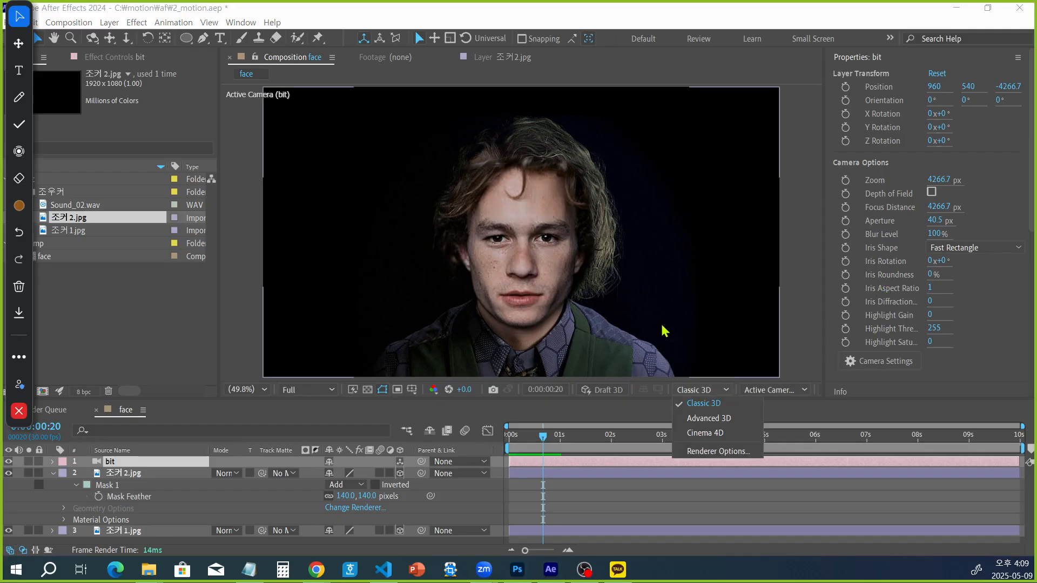
pyautogui.click(363, 407)
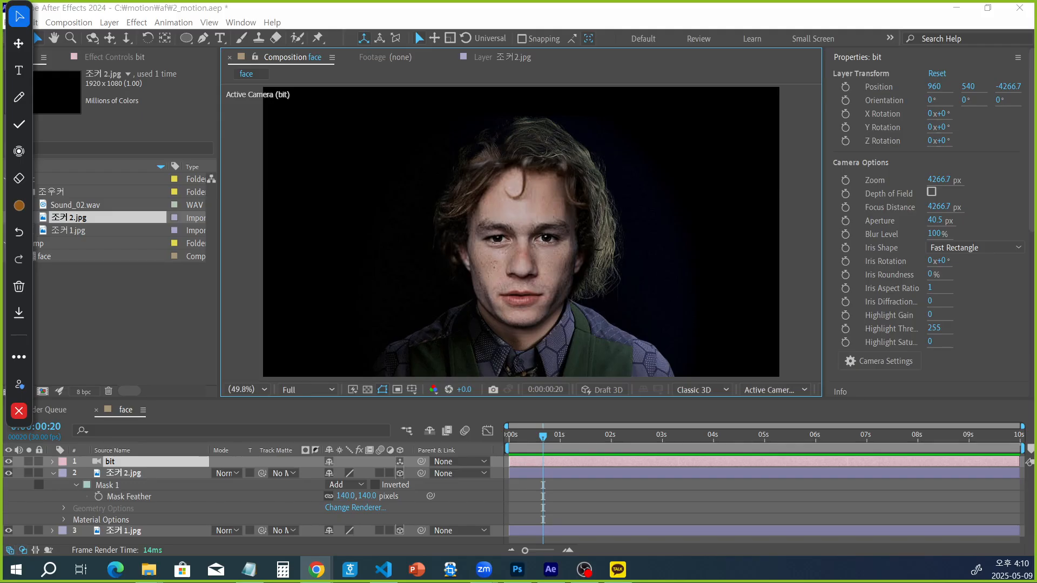
pyautogui.click(19, 411)
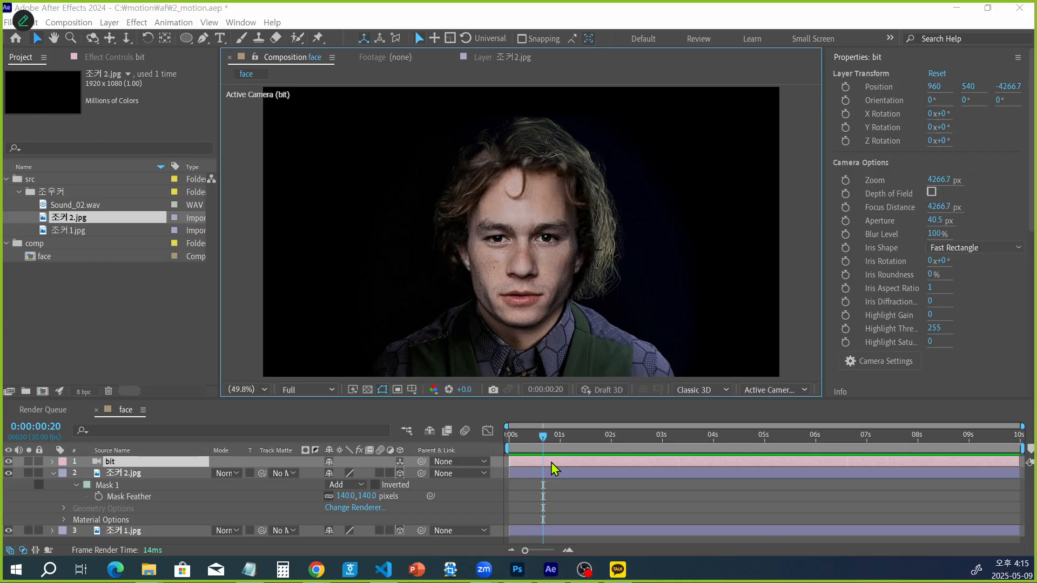
# Save the project, add a null object to the face composition, and enlarge the timeline area.
pyautogui.click(351, 7)
pyautogui.hotkey('ctrl', 's')
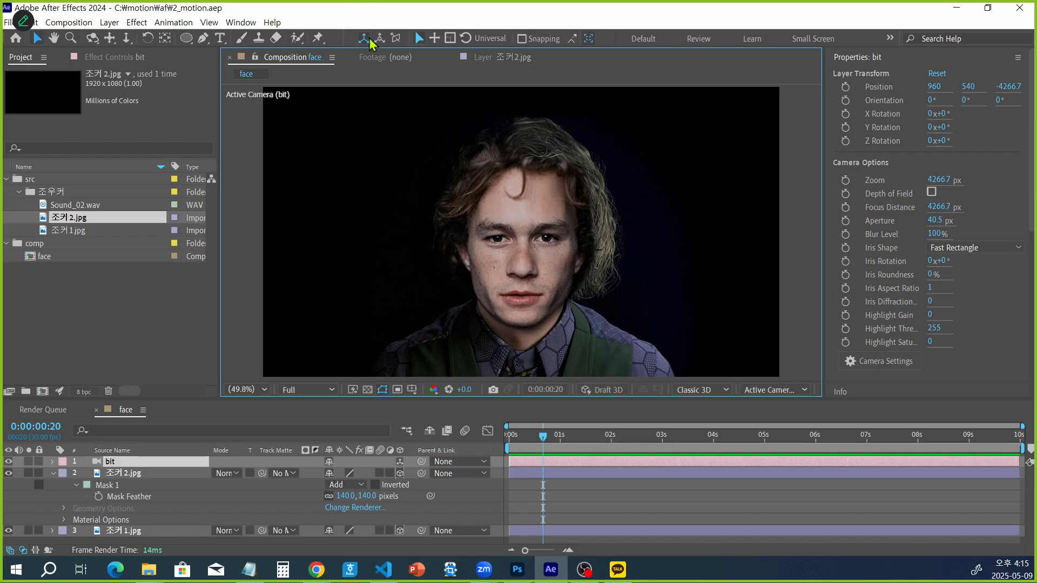
pyautogui.hotkey('ctrl', 'alt', 'shift', 'y')
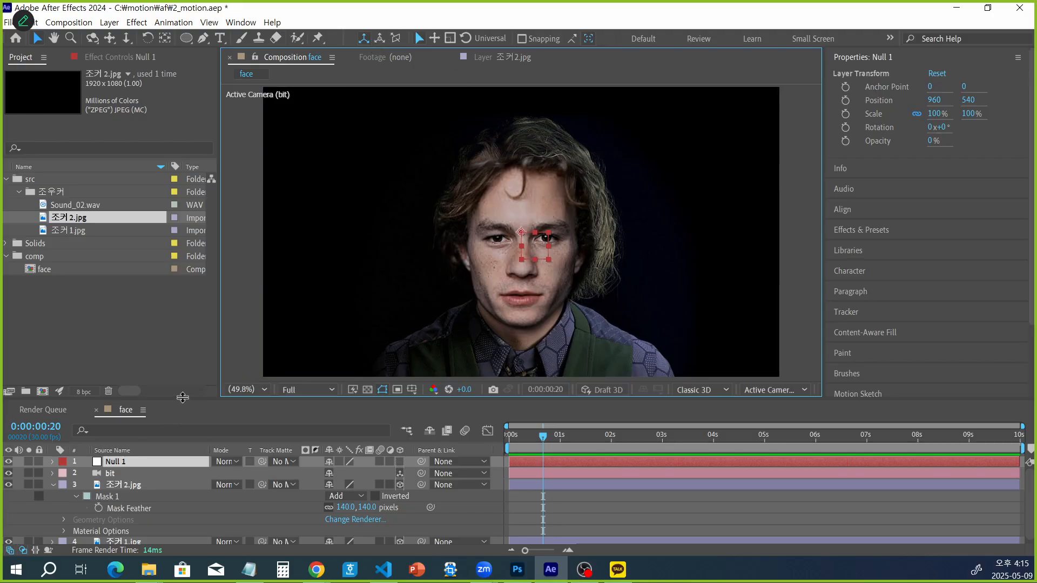
pyautogui.moveTo(182, 398); pyautogui.dragTo(182, 307)
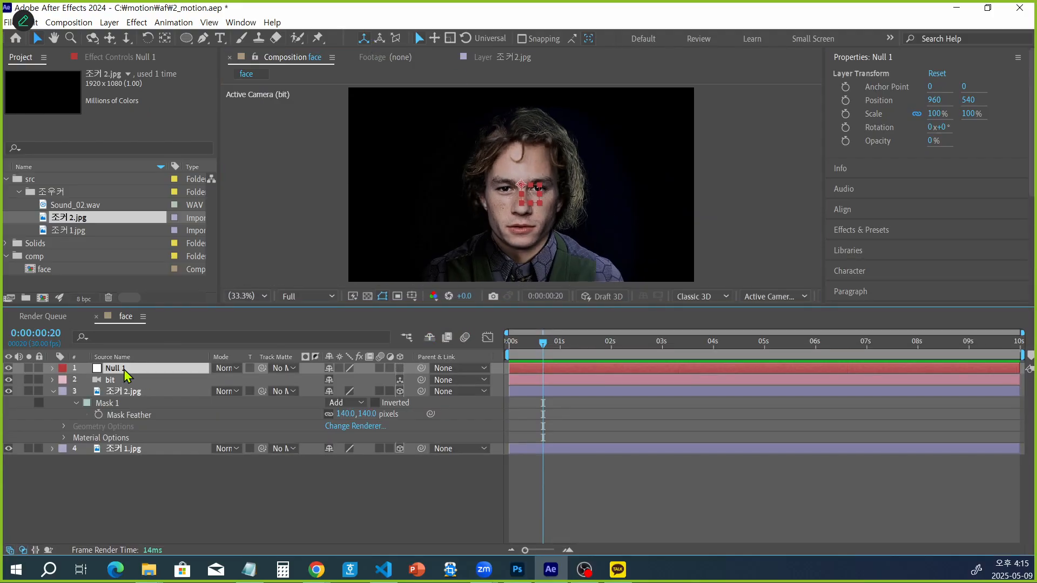
# Rename the new null layer as 카메라조정.
pyautogui.press('Return')
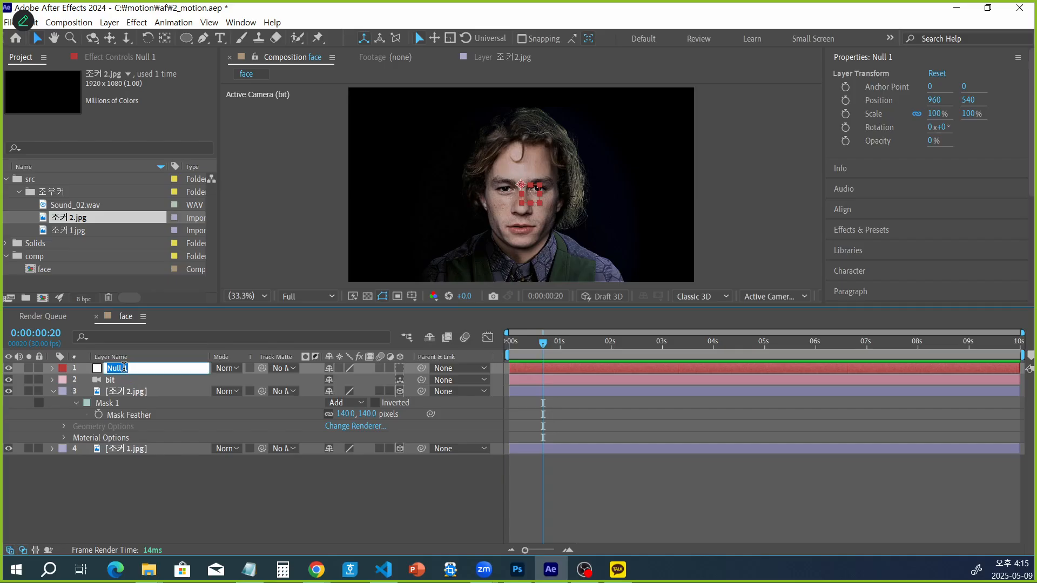
pyautogui.write('zk')
pyautogui.press('BackSpace')
pyautogui.write('ㅋ')
pyautogui.write('메라조정')
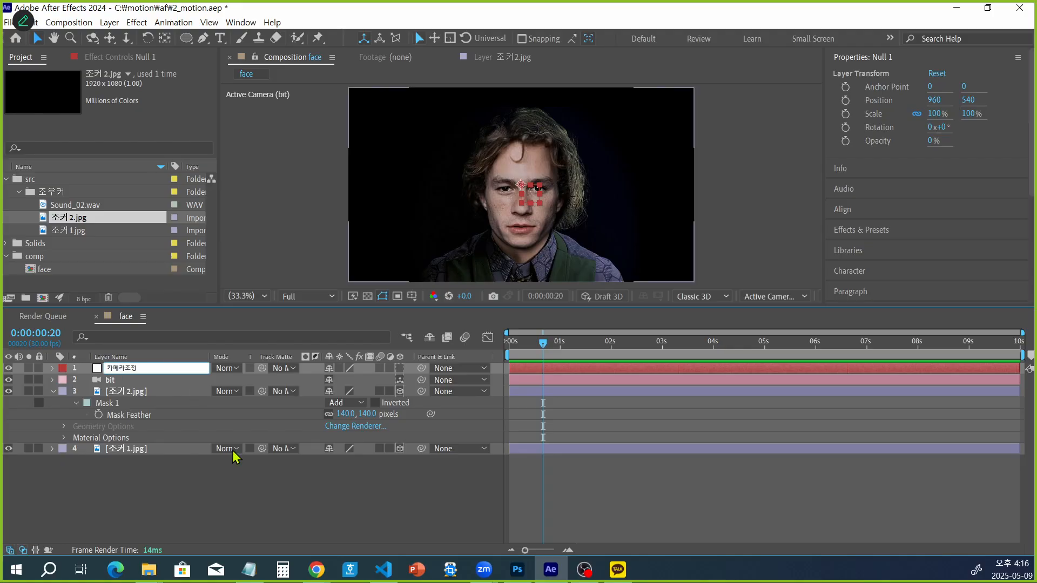
pyautogui.click(268, 532)
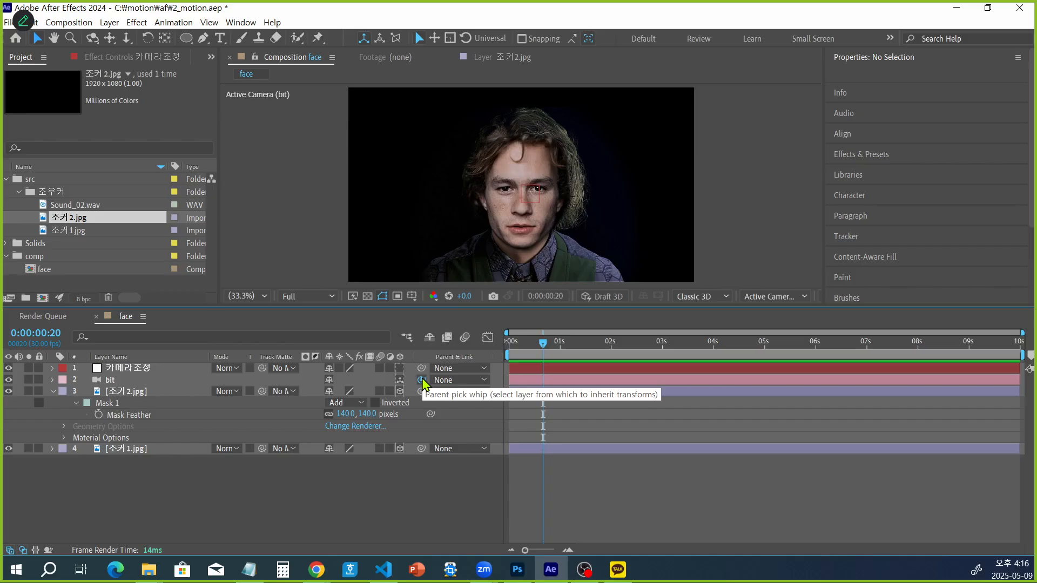
# Parent the bit camera to the 카메라조정 null and make the null a 3D layer.
pyautogui.moveTo(423, 381); pyautogui.dragTo(151, 371)
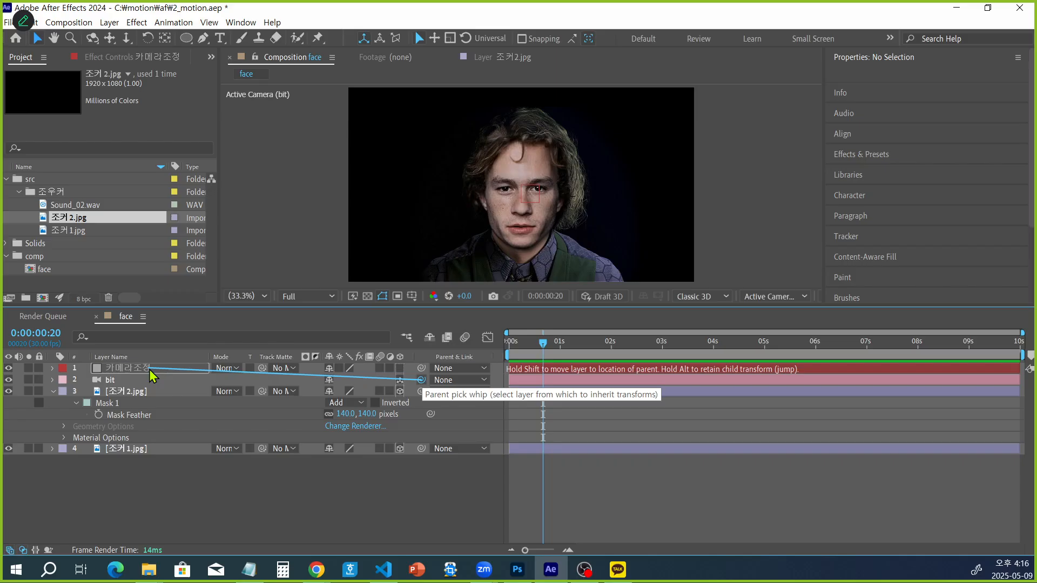
pyautogui.moveTo(151, 372); pyautogui.dragTo(152, 373)
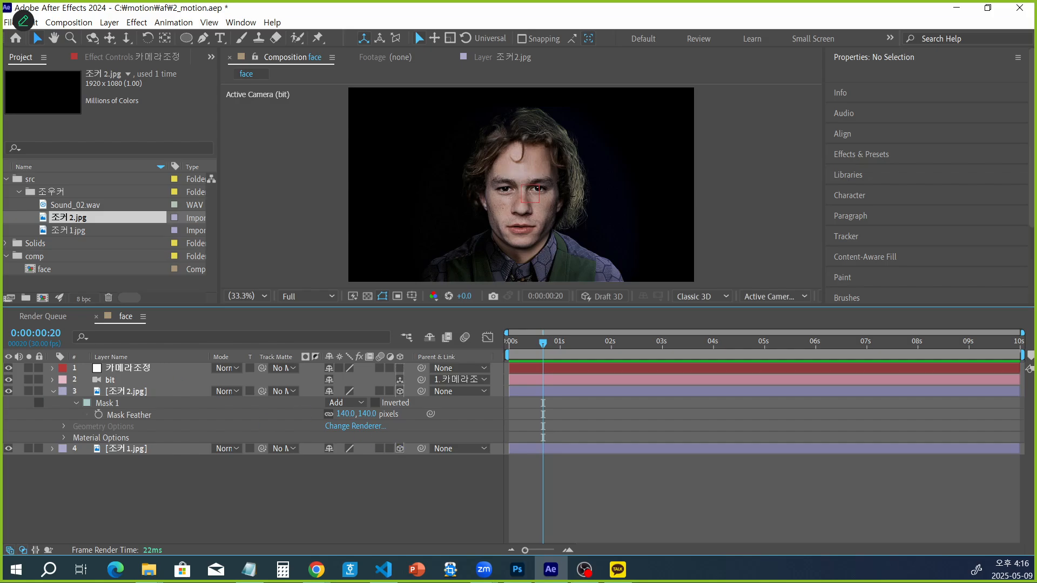
pyautogui.hotkey('alt', 'Tab')
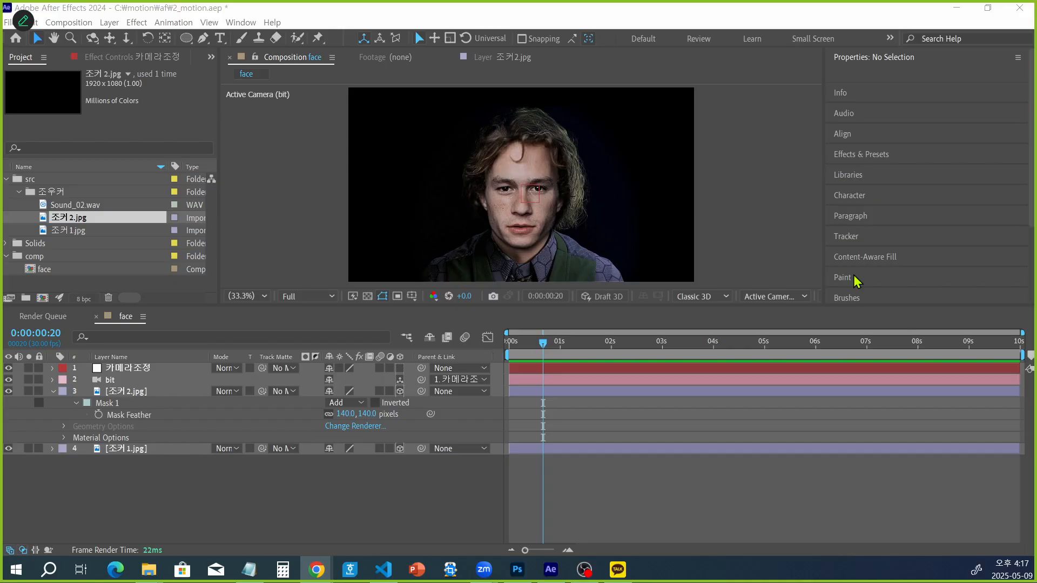
pyautogui.click(168, 368)
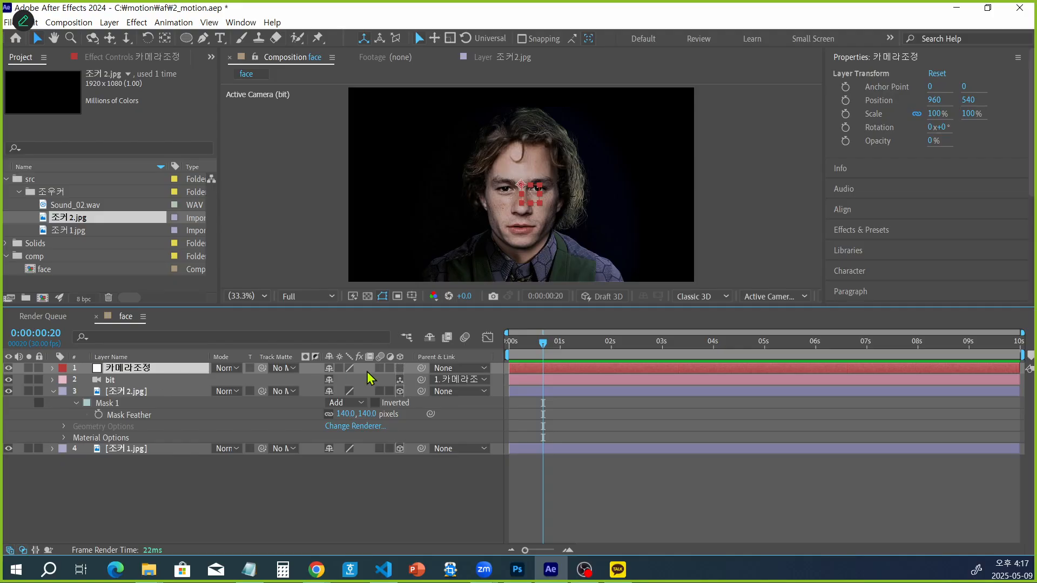
pyautogui.click(400, 369)
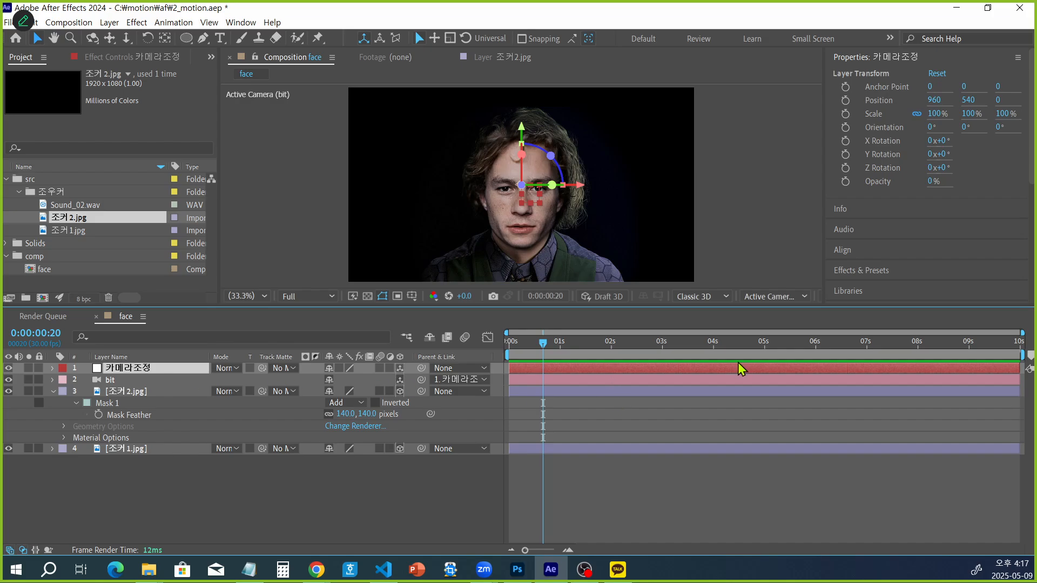
# At the first frame, reveal the 카메라조정 null's Position and vary its Z value, ending at 76.
pyautogui.press('Home')
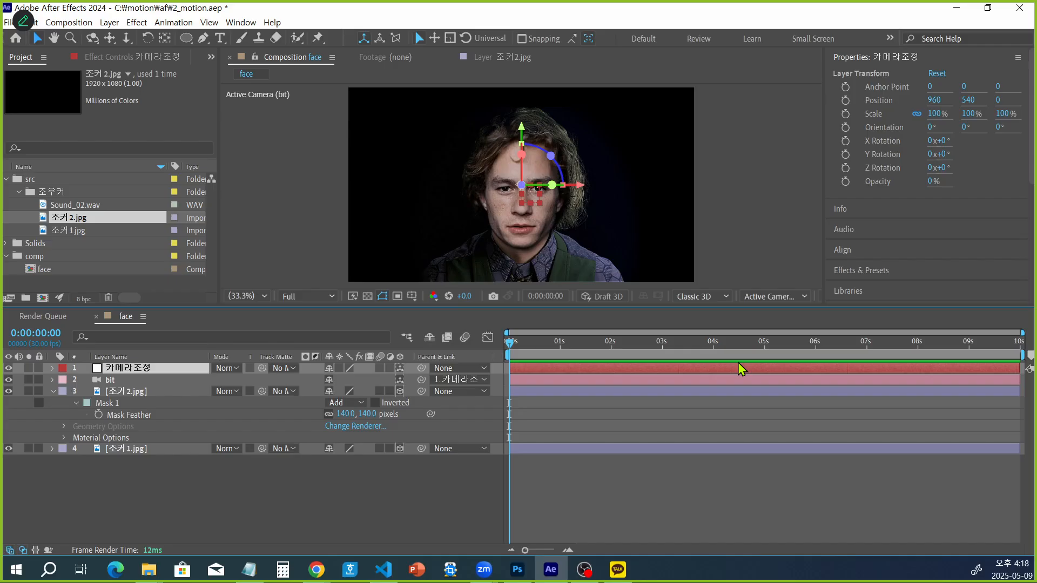
pyautogui.press('p')
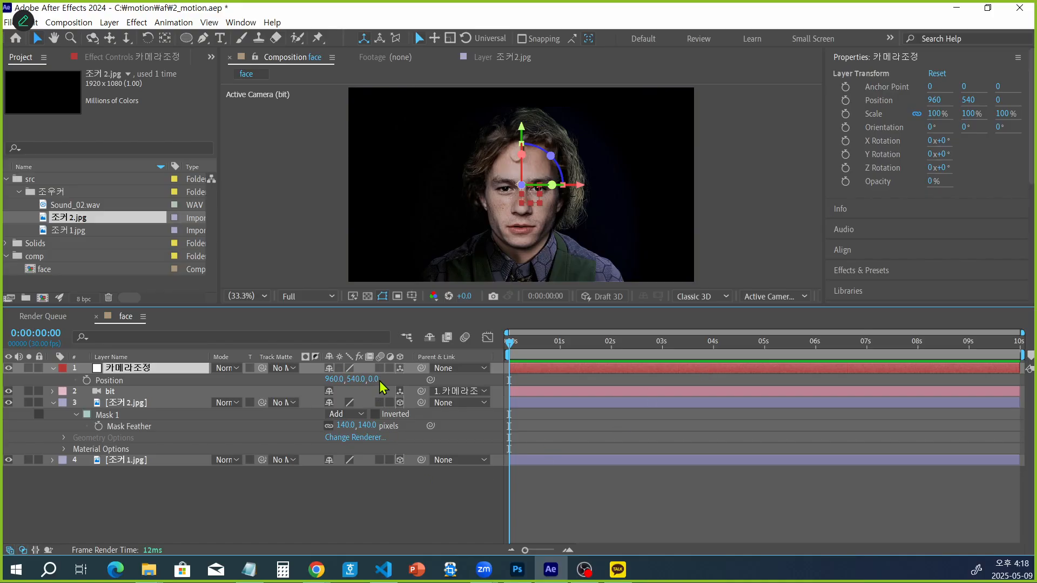
pyautogui.moveTo(379, 381); pyautogui.dragTo(497, 381)
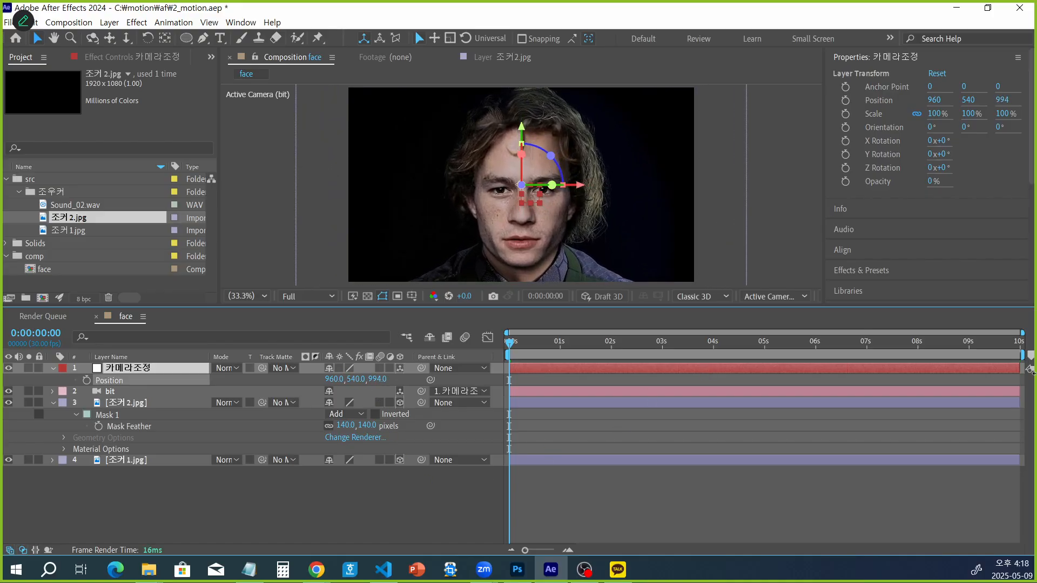
pyautogui.moveTo(1032, 372); pyautogui.dragTo(344, 304)
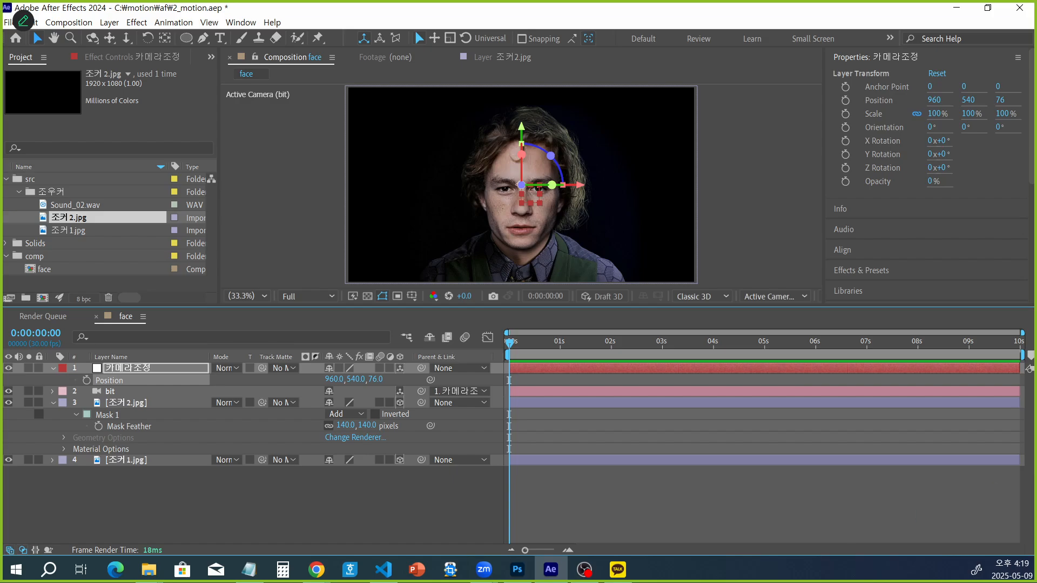
pyautogui.hotkey('alt', 'Tab')
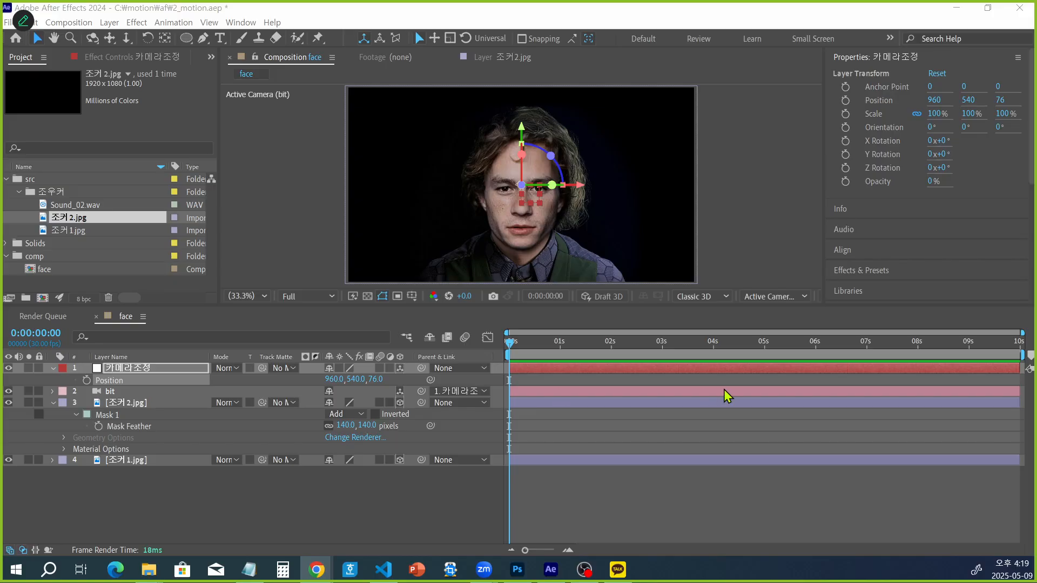
# Start Position keyframing on the 카메라조정 null at 0:00:00:20.
pyautogui.click(43, 342)
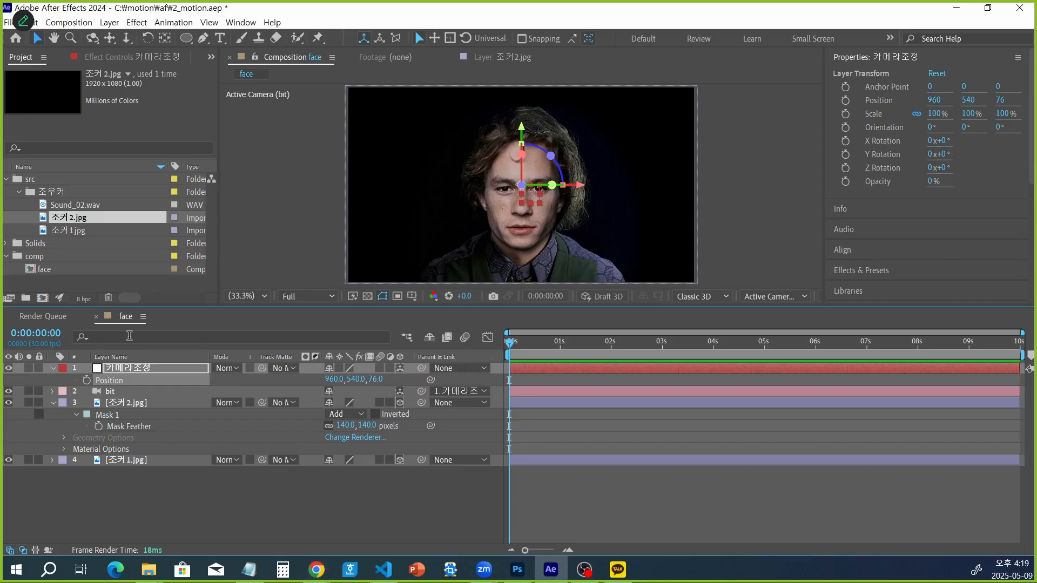
pyautogui.click(35, 333)
pyautogui.write('20')
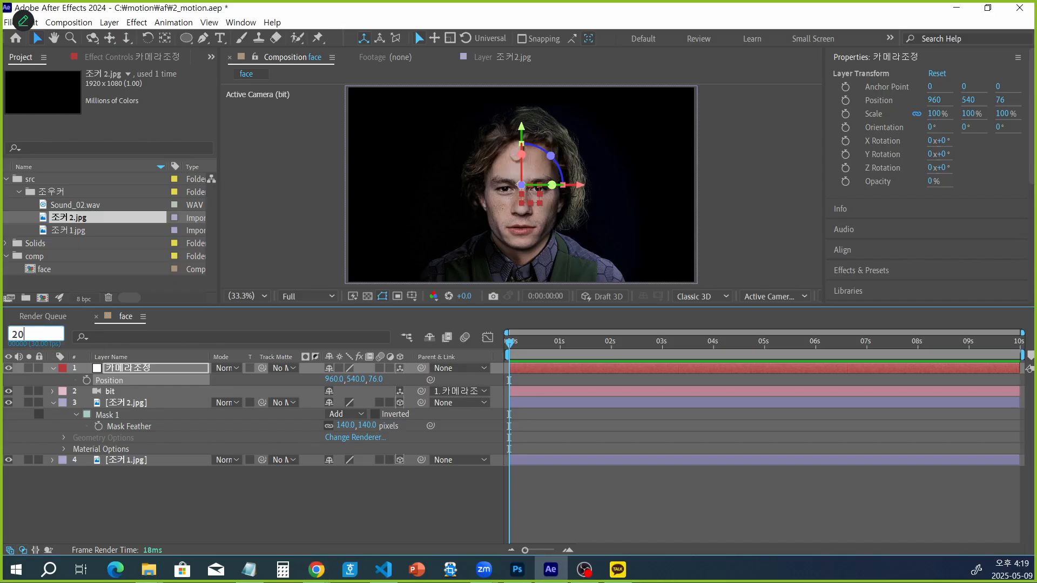
pyautogui.press('Return')
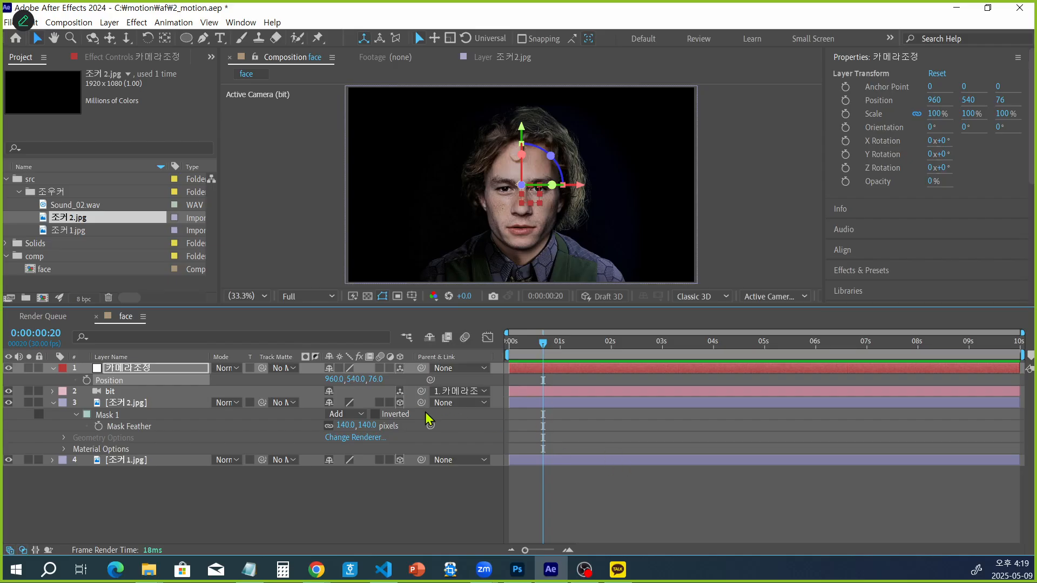
pyautogui.click(86, 380)
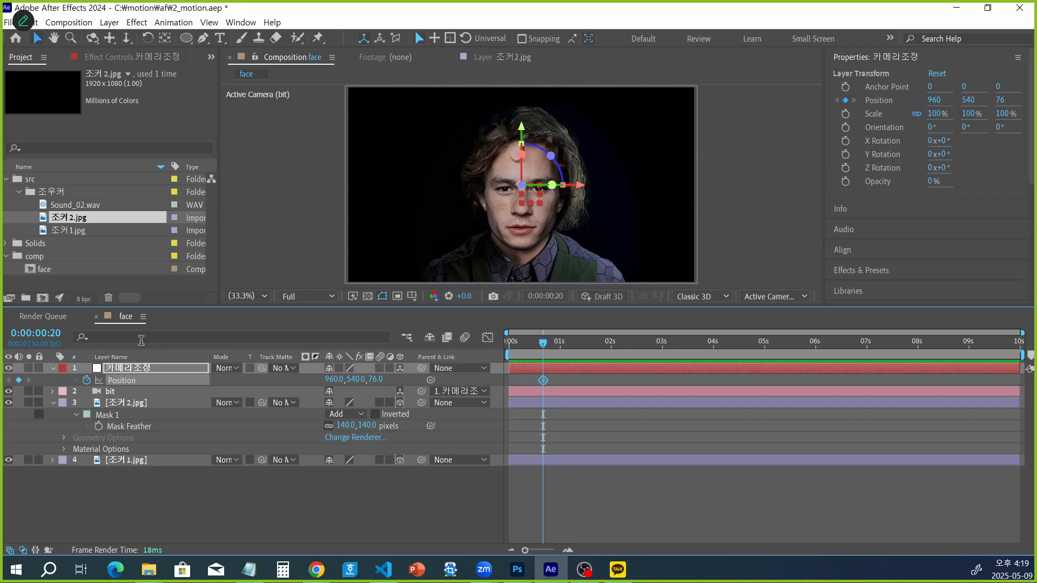
# Advance 20 frames to 0:00:01:10 and raise the null's Z position to 540 as a second keyframe.
pyautogui.click(36, 333)
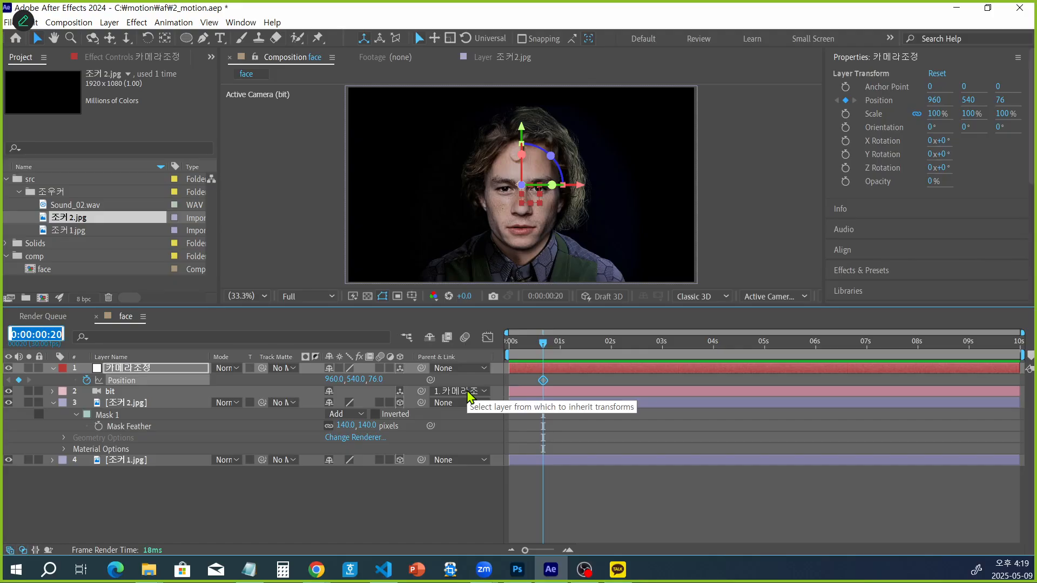
pyautogui.write('+20')
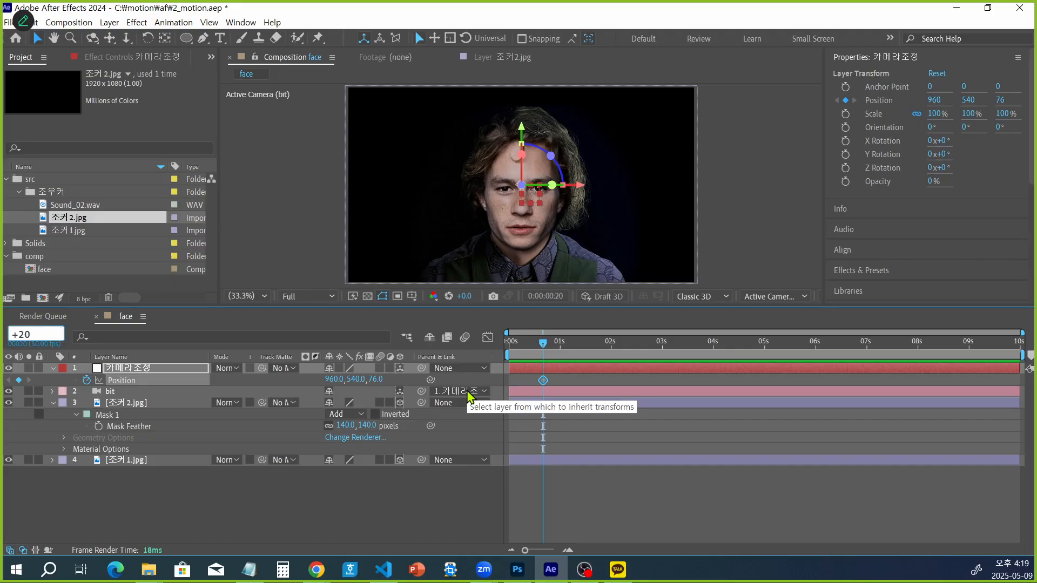
pyautogui.press('Return')
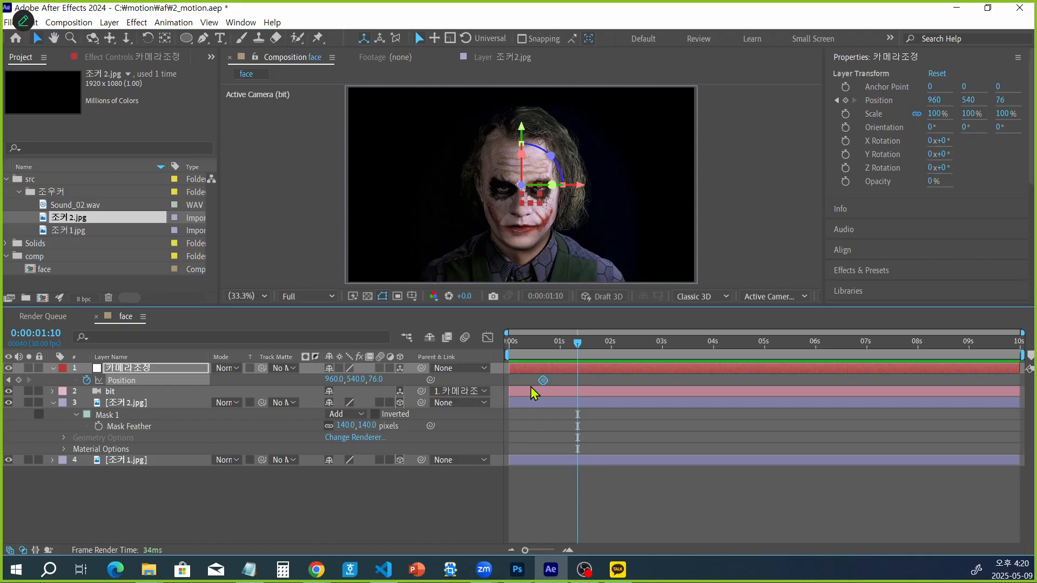
pyautogui.moveTo(381, 382); pyautogui.dragTo(681, 368)
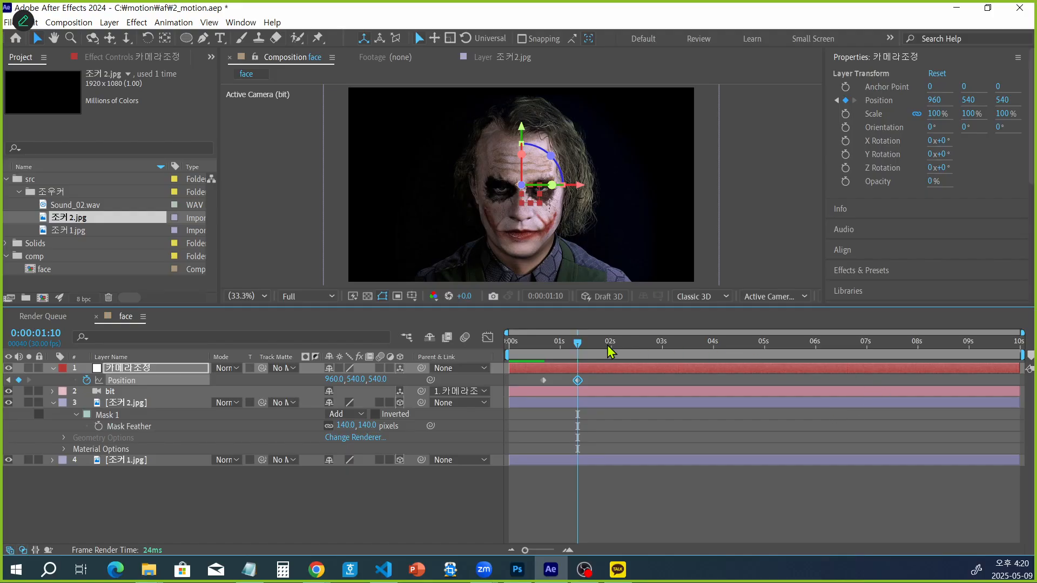
# Return to the keyframe at 0:00:00:20 and set the 카메라조정 null's Z position to 0.
pyautogui.moveTo(577, 344); pyautogui.dragTo(547, 364)
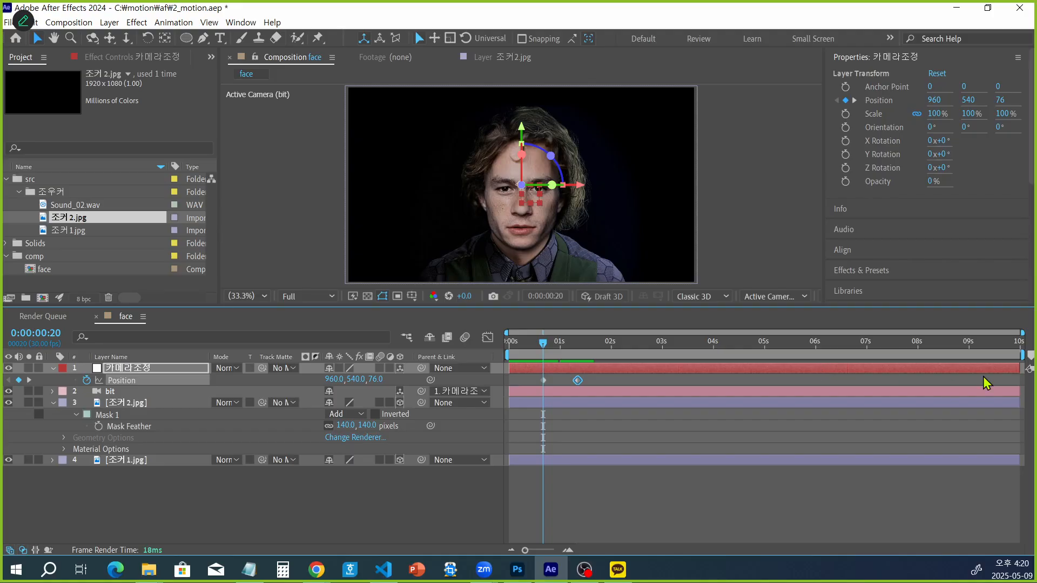
pyautogui.click(697, 496)
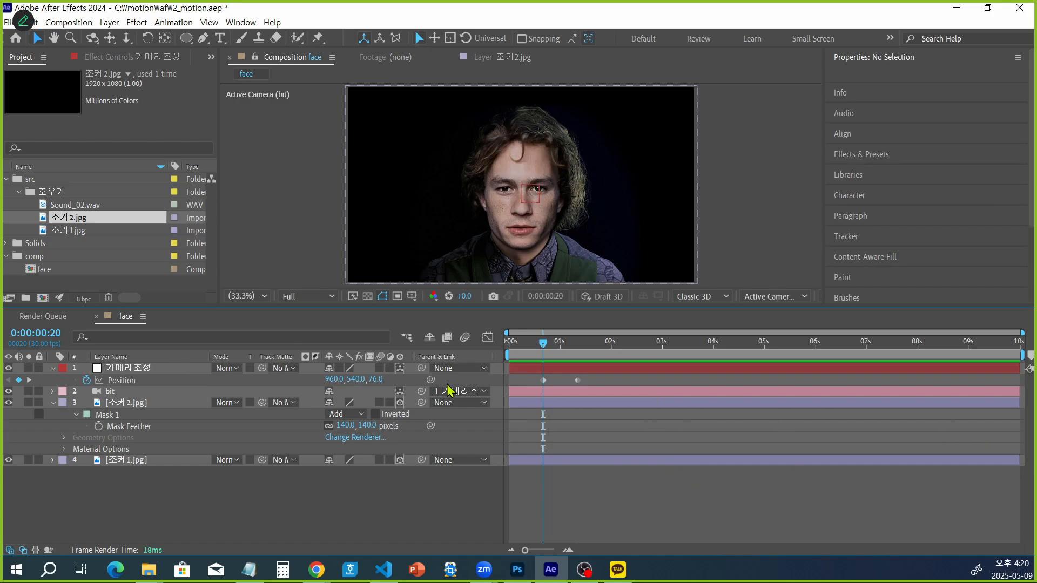
pyautogui.click(376, 379)
pyautogui.write('0')
pyautogui.press('Return')
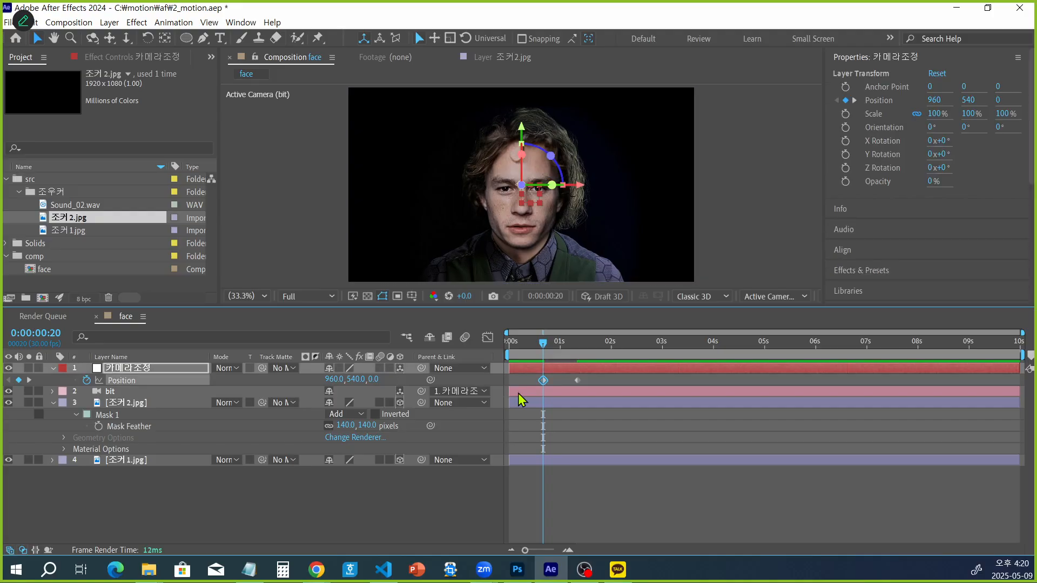
# Set the 카메라조정 null's Z position to 250 at 0:00:01:10 and return the playhead to the first frame.
pyautogui.click(53, 334)
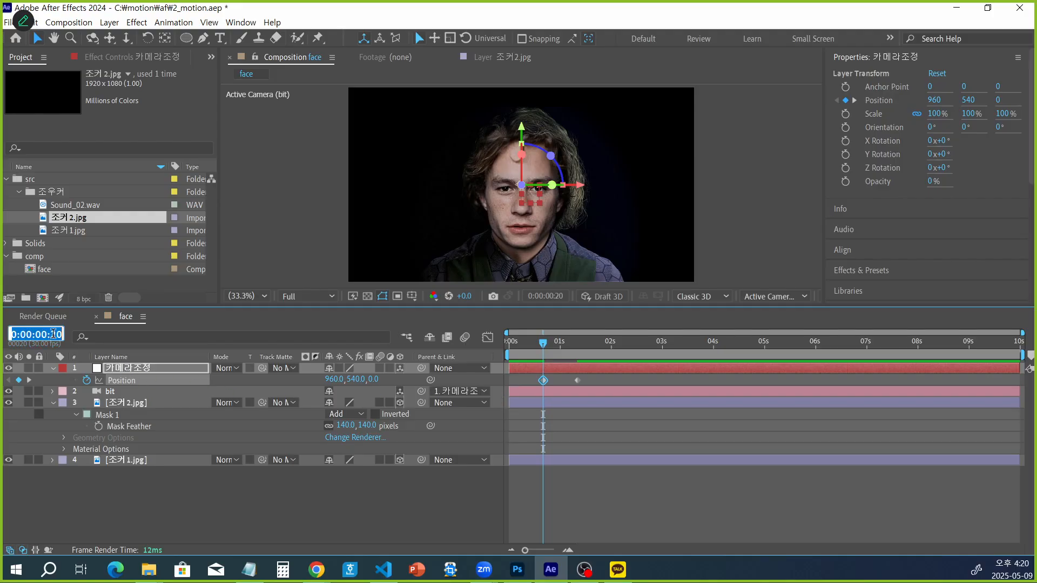
pyautogui.write('110')
pyautogui.press('Return')
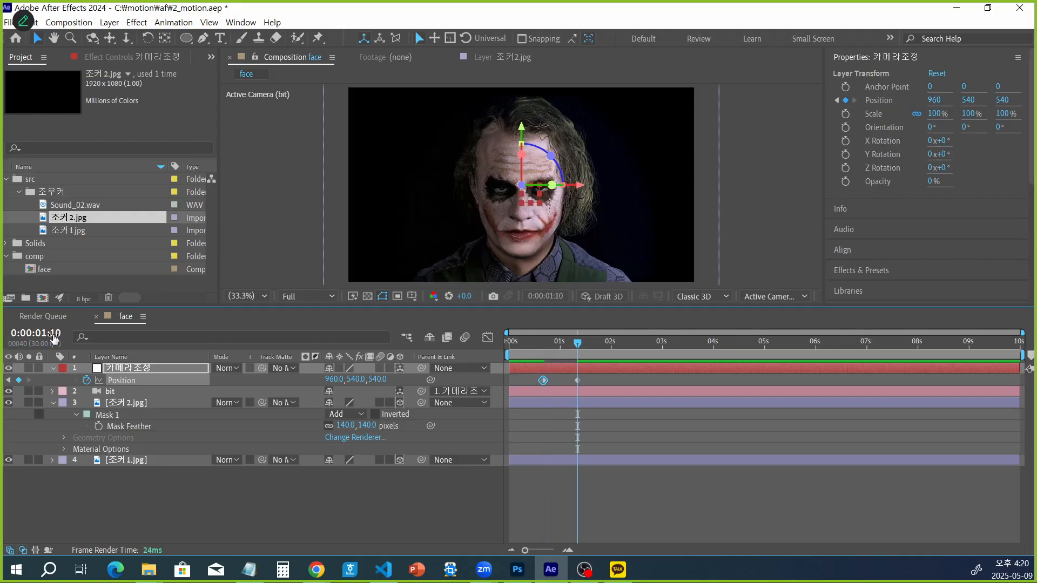
pyautogui.click(379, 380)
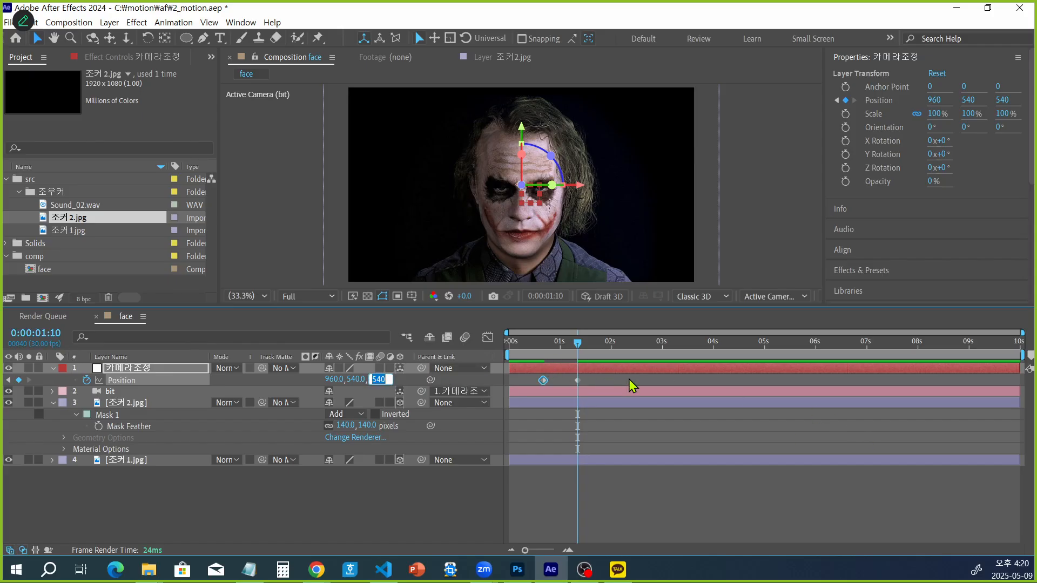
pyautogui.write('250')
pyautogui.press('Return')
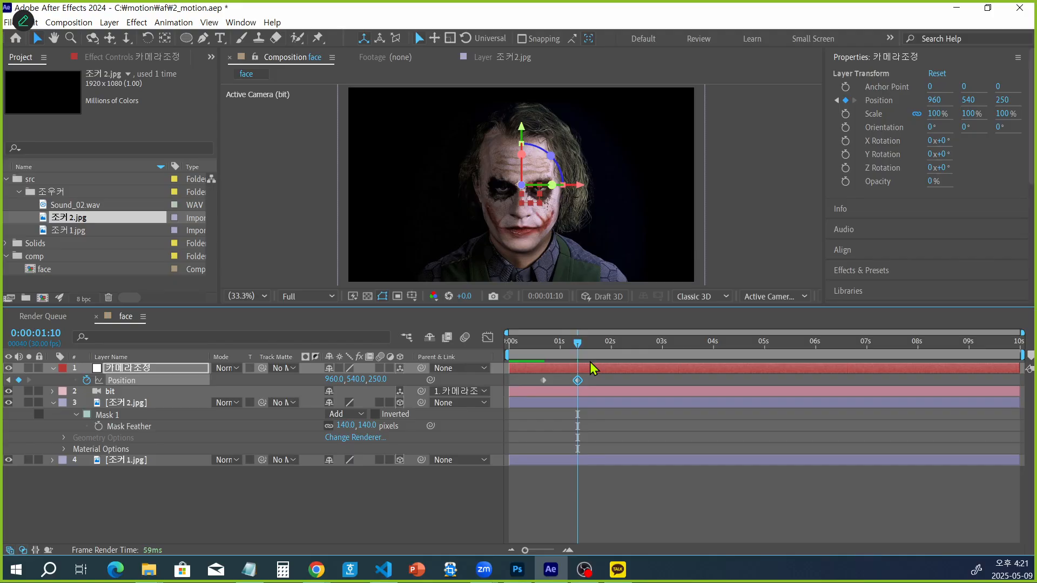
pyautogui.moveTo(577, 343); pyautogui.dragTo(508, 346)
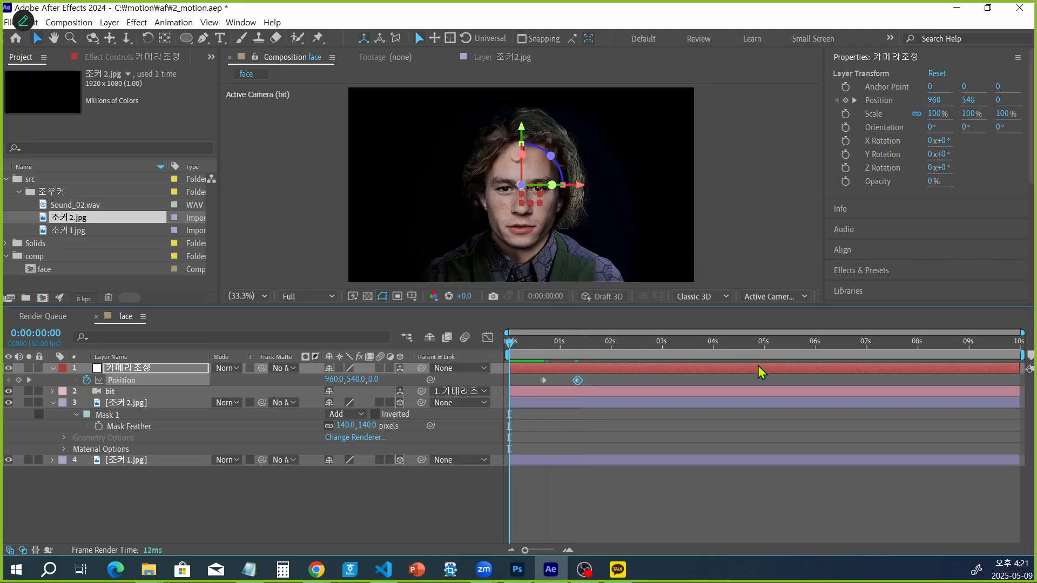
# Apply Easy Ease to both Position keyframes of the 카메라조정 null.
pyautogui.click(251, 519)
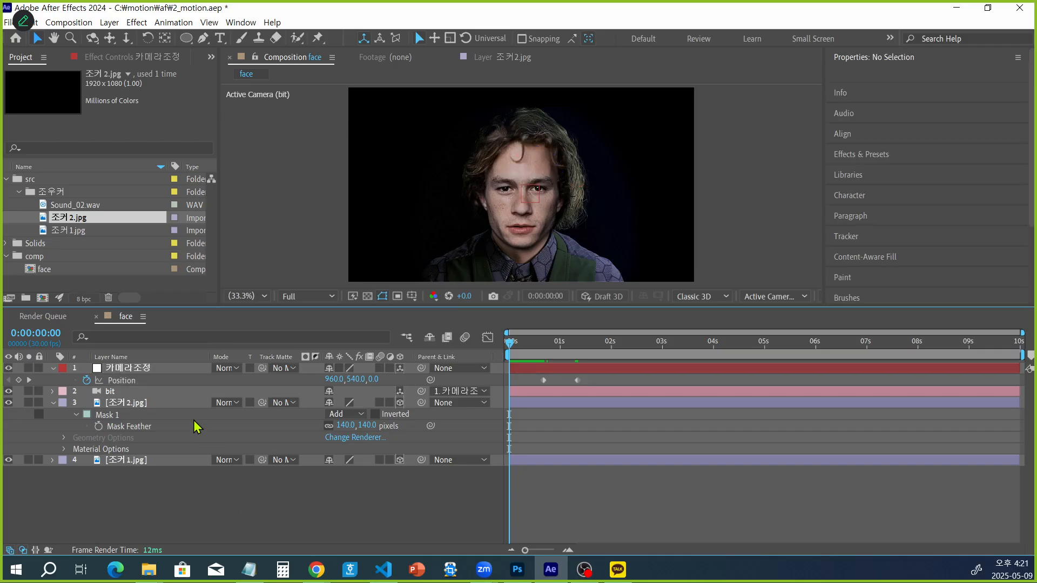
pyautogui.click(123, 381)
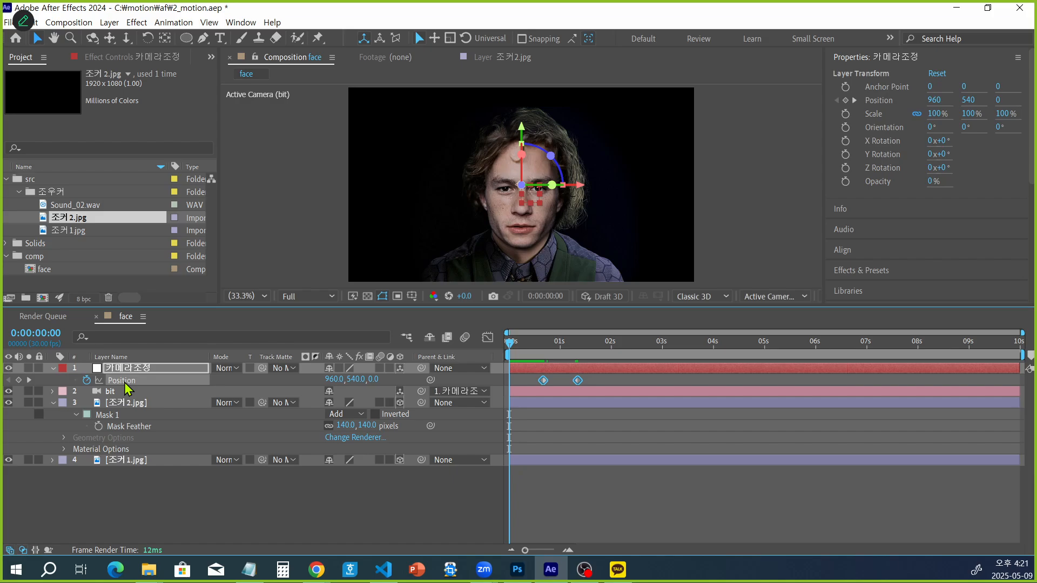
pyautogui.press('F9')
pyautogui.click(226, 492)
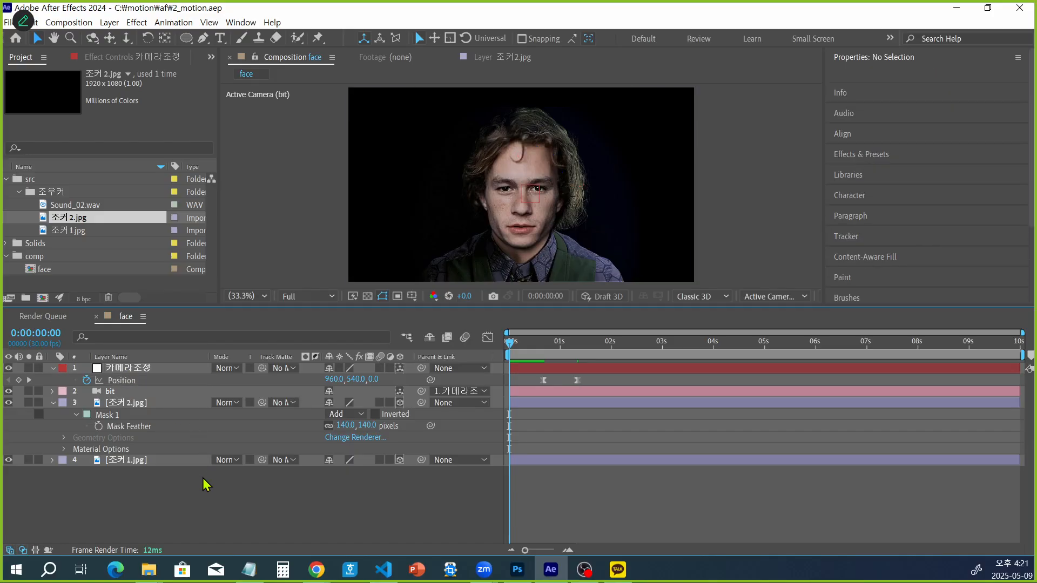
# Enlarge the composition preview and play the eased camera push-in.
pyautogui.click(151, 379)
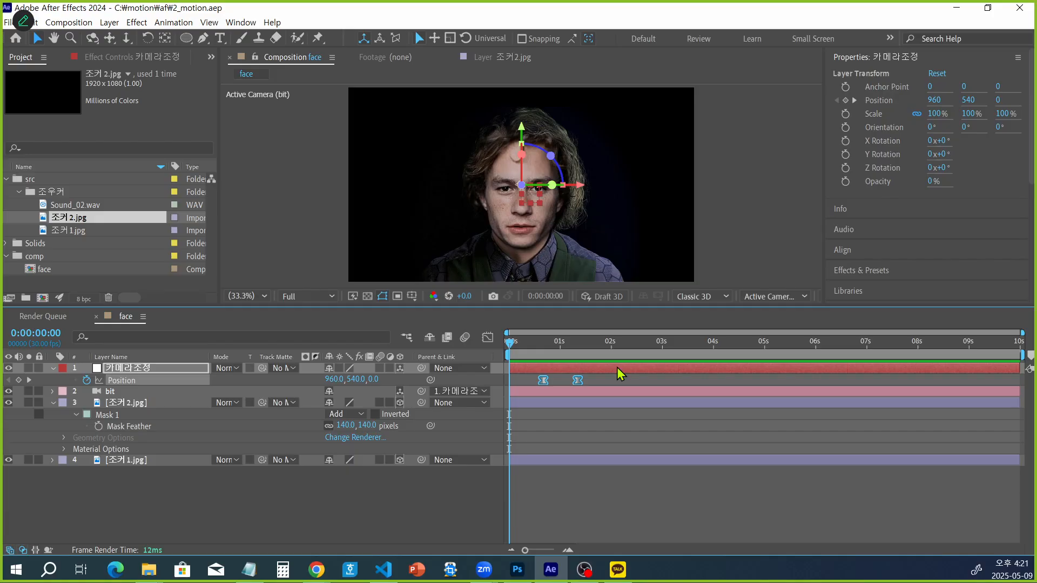
pyautogui.moveTo(523, 306); pyautogui.dragTo(522, 394)
pyautogui.click(592, 529)
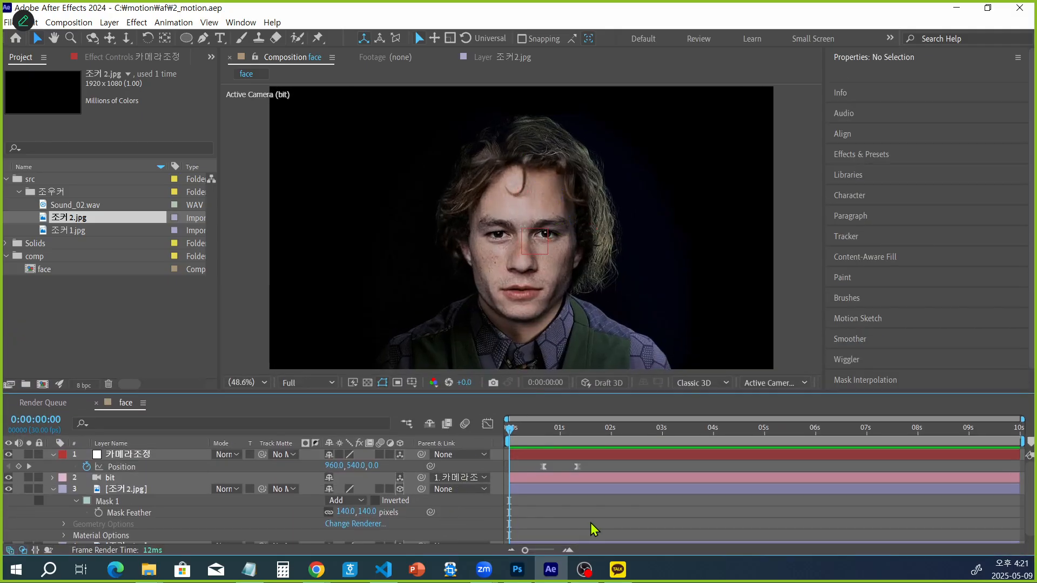
pyautogui.press('space')
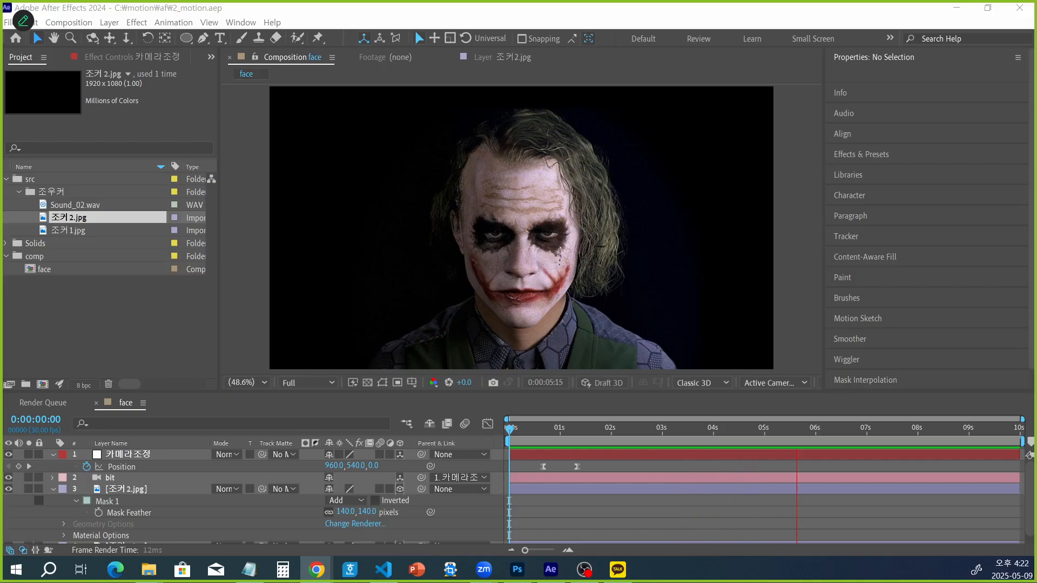
# Display the speed graph of the 카메라조정 null's Position at a larger height and stop playback.
pyautogui.click(124, 468)
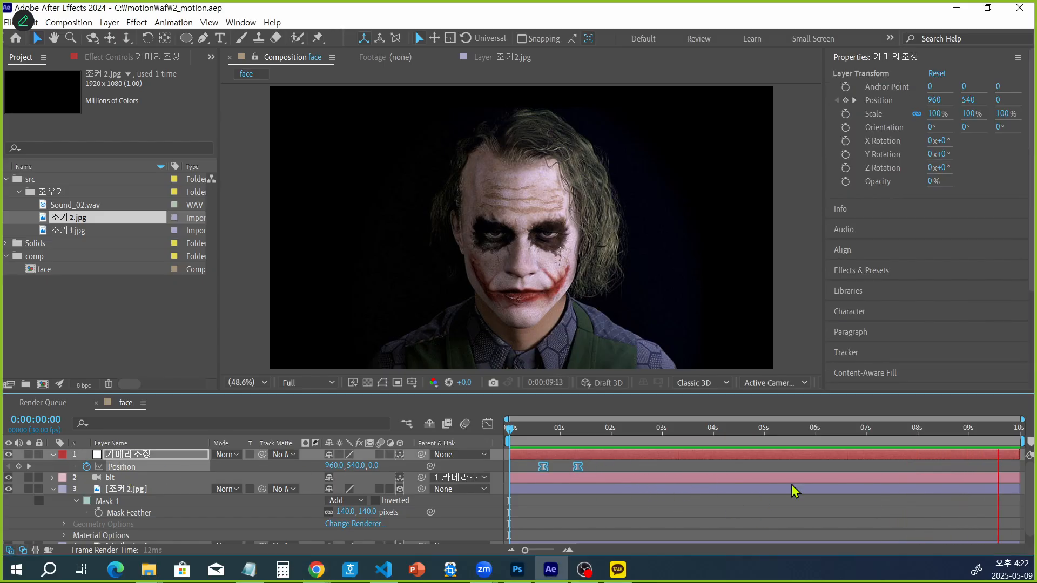
pyautogui.click(488, 424)
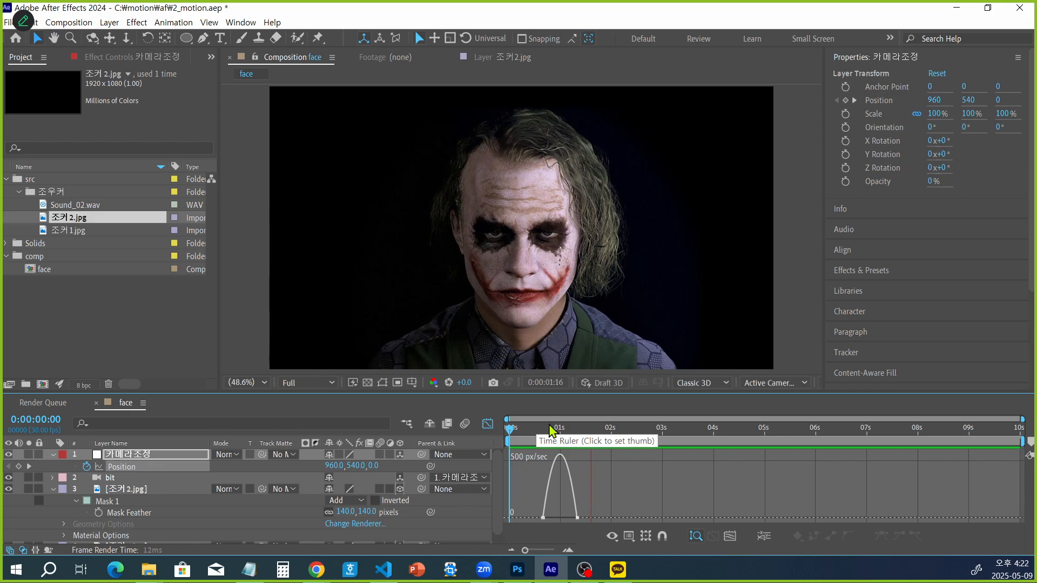
pyautogui.moveTo(579, 394); pyautogui.dragTo(606, 270)
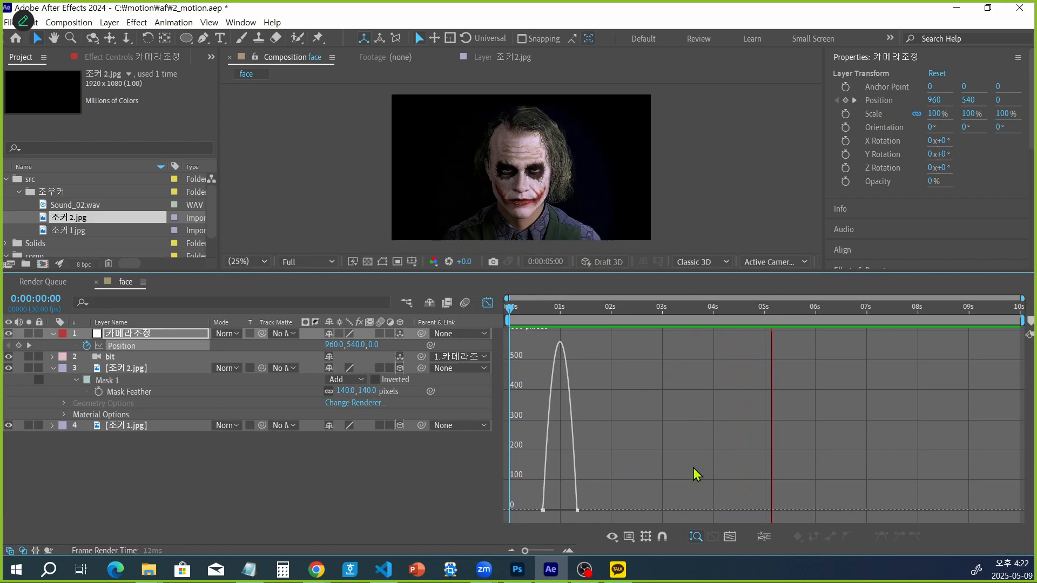
pyautogui.press('space')
# Sharpen the null's Position speed curve into a central peak with 100% influence into the second keyframe, and return to the layer bar view.
pyautogui.moveTo(598, 492); pyautogui.dragTo(574, 511)
pyautogui.click(650, 468)
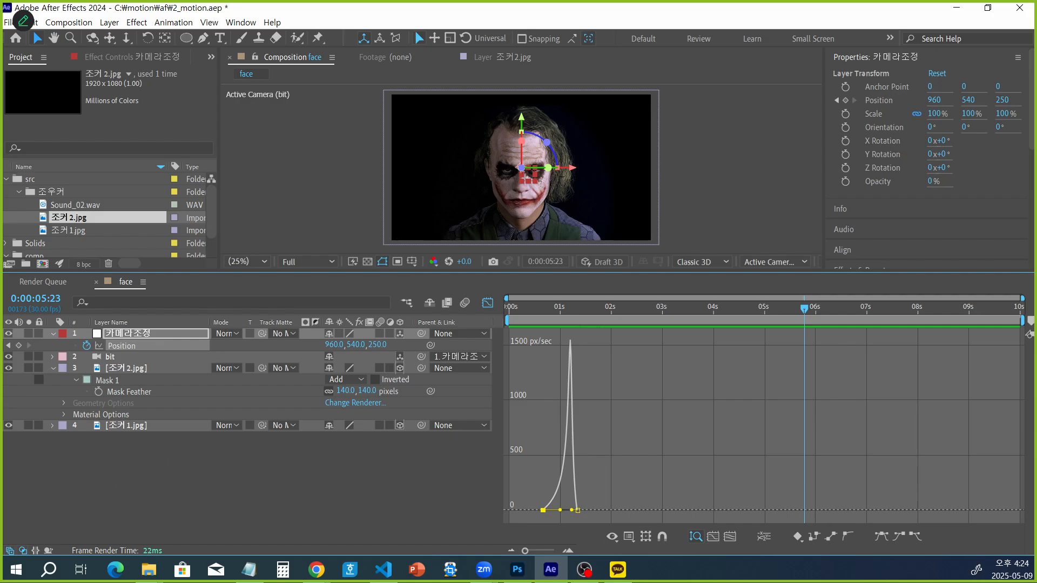
pyautogui.hotkey('alt', 'Tab')
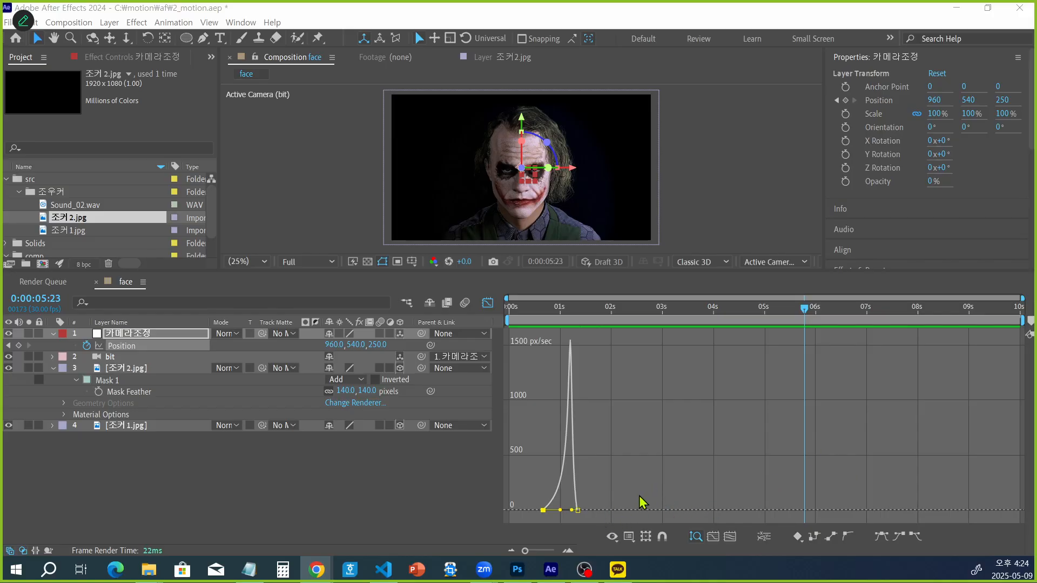
pyautogui.moveTo(619, 490); pyautogui.dragTo(566, 511)
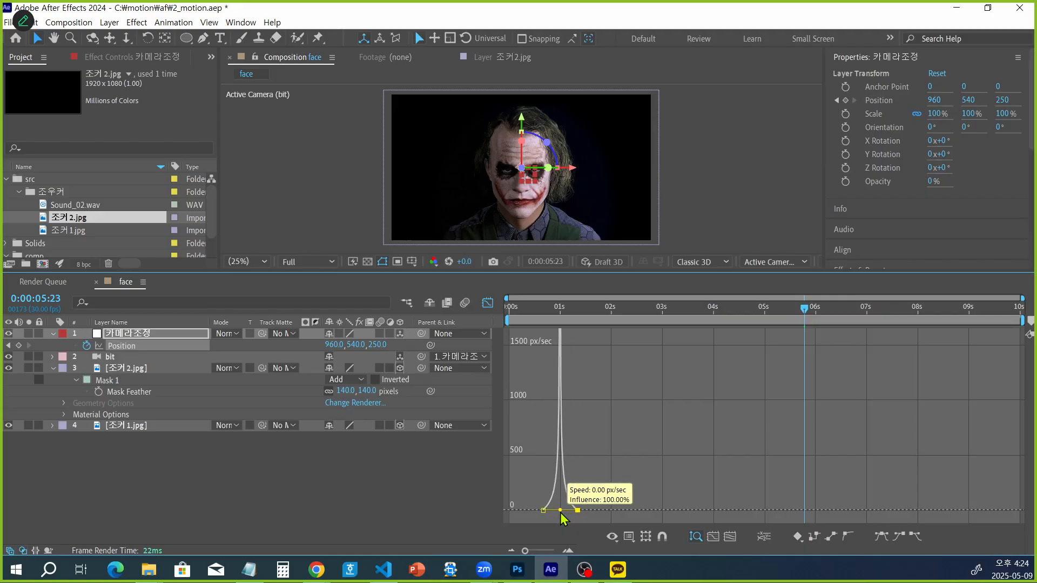
pyautogui.moveTo(560, 512); pyautogui.dragTo(560, 512)
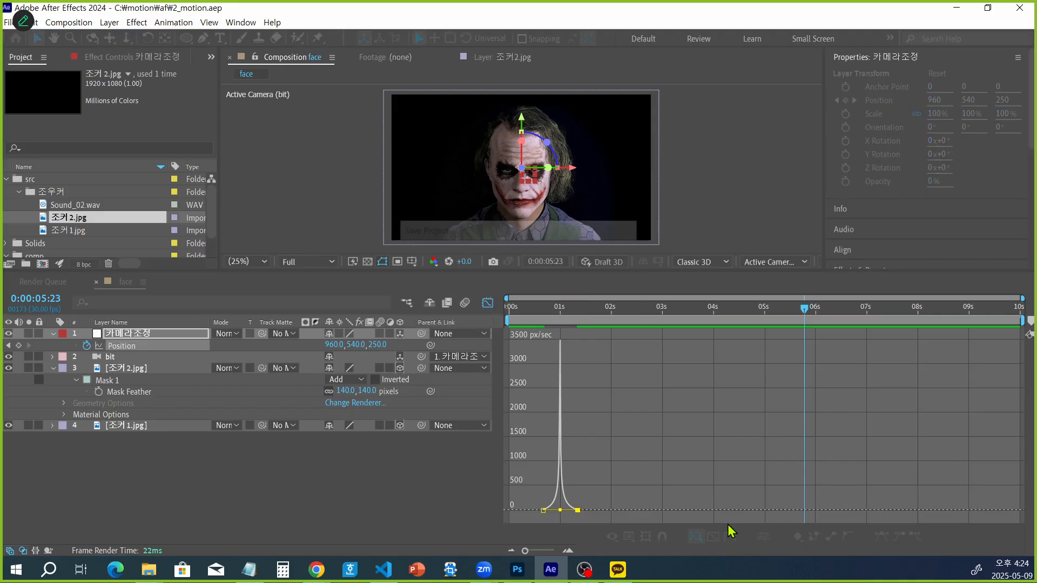
pyautogui.click(487, 303)
# Preview the sharpened camera move from 0:00:00:11 and enlarge the composition view.
pyautogui.moveTo(805, 311); pyautogui.dragTo(528, 318)
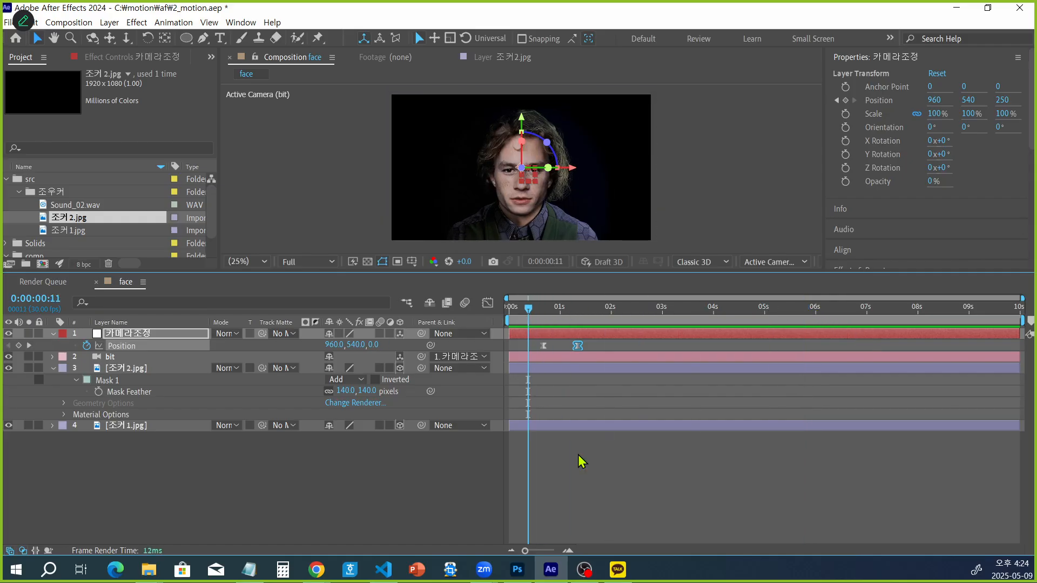
pyautogui.click(664, 526)
pyautogui.press('space')
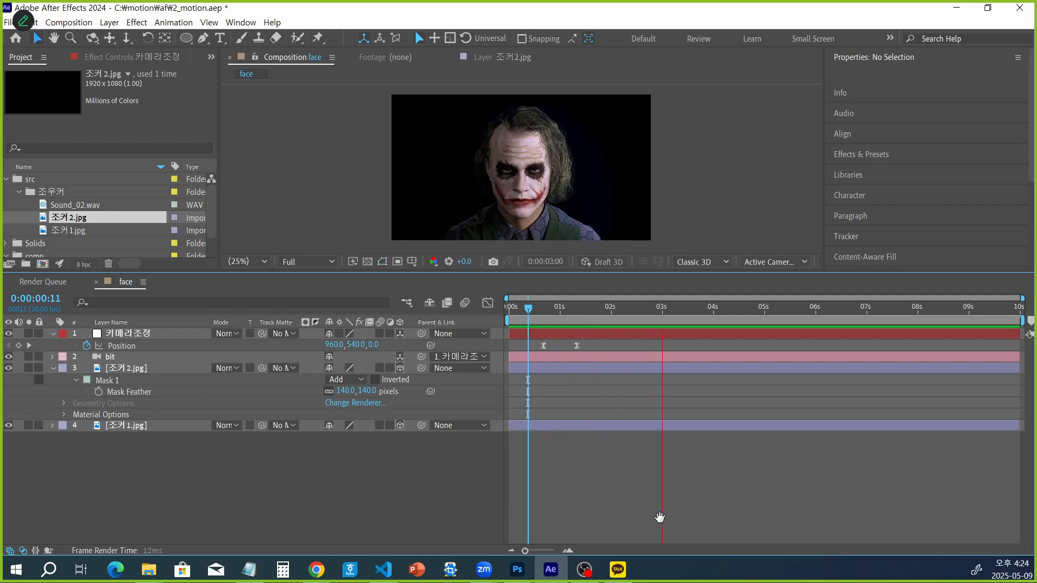
pyautogui.press('space')
pyautogui.moveTo(536, 271); pyautogui.dragTo(511, 320)
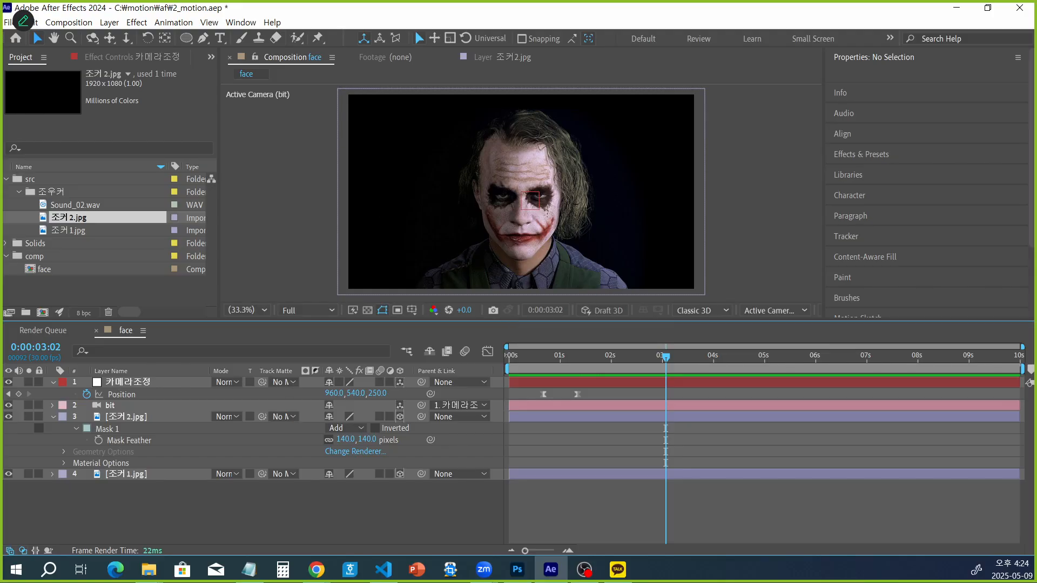
pyautogui.hotkey('alt', 'Tab')
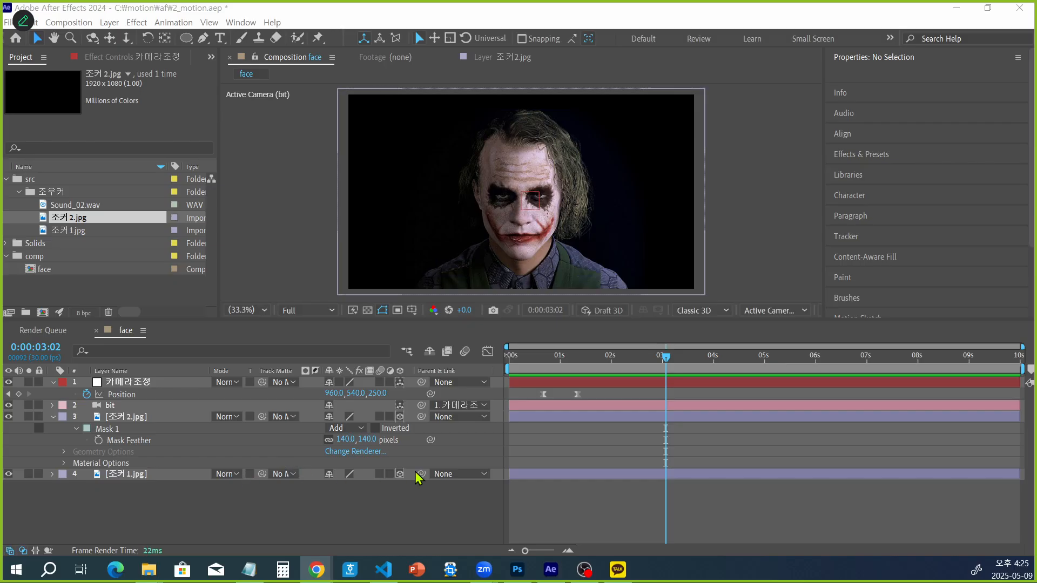
# Reveal the Mask Path keyframes of the 조커2.jpg layer, shift both slightly later in time, and collapse the layer.
pyautogui.click(144, 420)
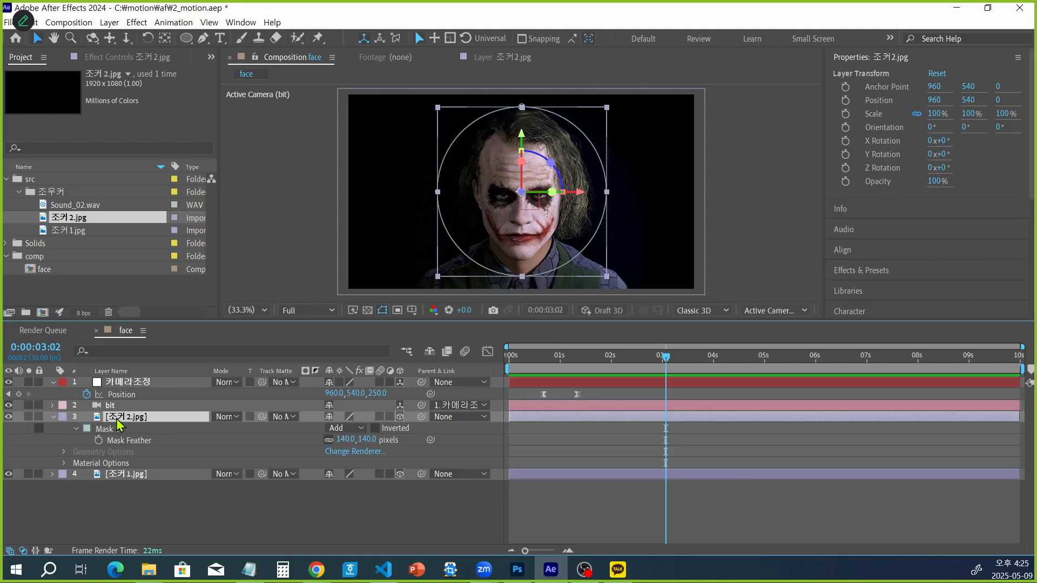
pyautogui.click(54, 417)
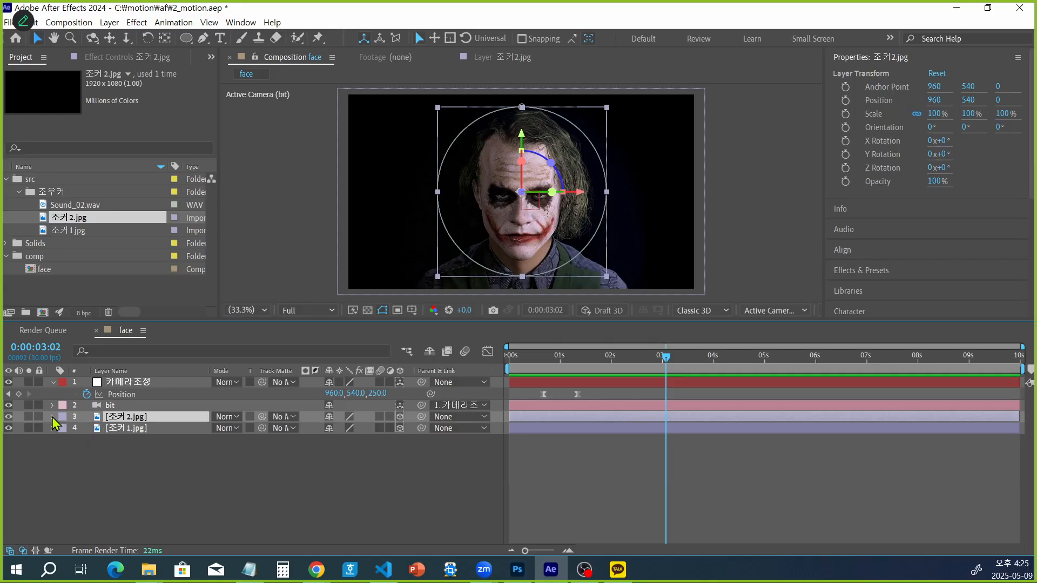
pyautogui.click(54, 417)
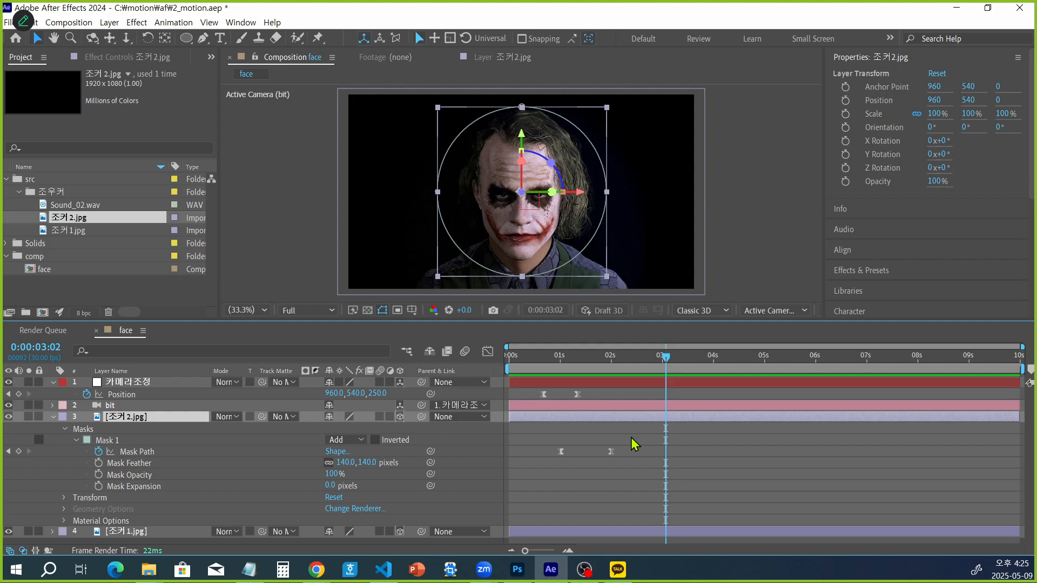
pyautogui.moveTo(631, 438); pyautogui.dragTo(553, 470)
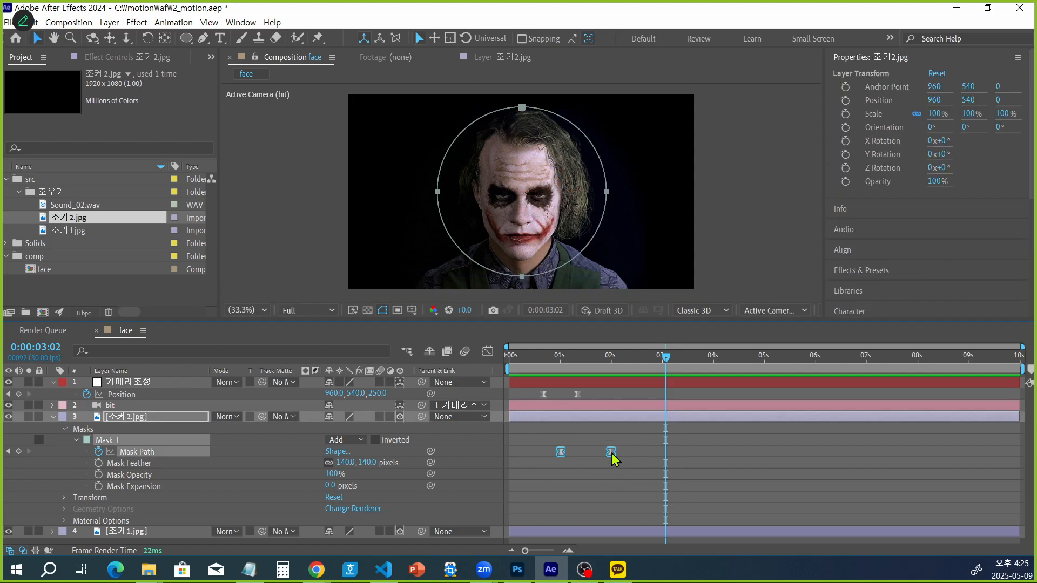
pyautogui.moveTo(612, 452)
pyautogui.mouseDown()
pyautogui.moveTo(632, 456)
pyautogui.moveTo(592, 467)
pyautogui.moveTo(617, 464)
pyautogui.mouseUp()
pyautogui.click(53, 417)
pyautogui.click(668, 455)
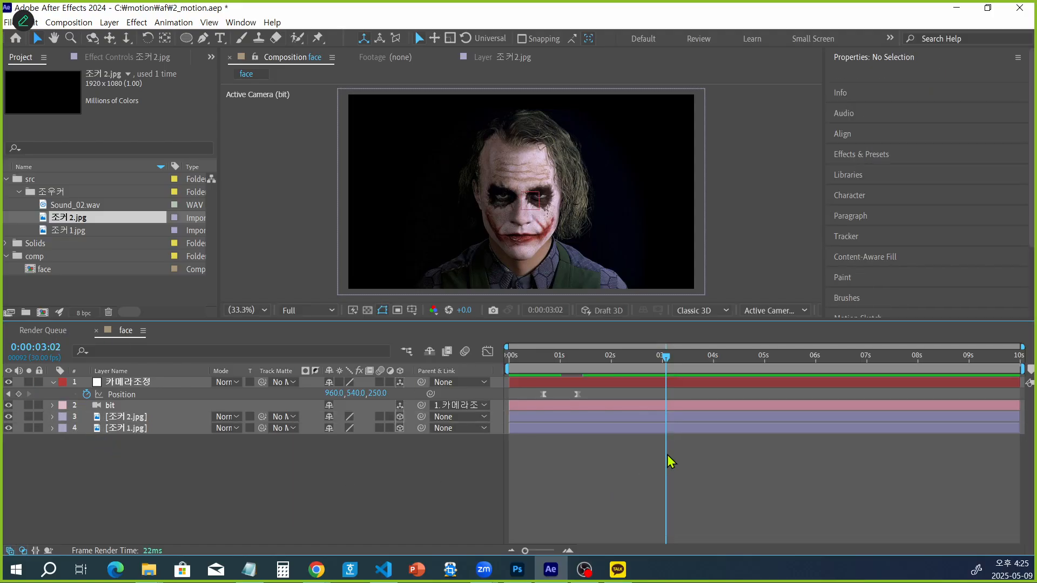
# Play the composition from the first frame to check the mask reveal against the camera move.
pyautogui.moveTo(670, 361); pyautogui.dragTo(468, 376)
pyautogui.press('space')
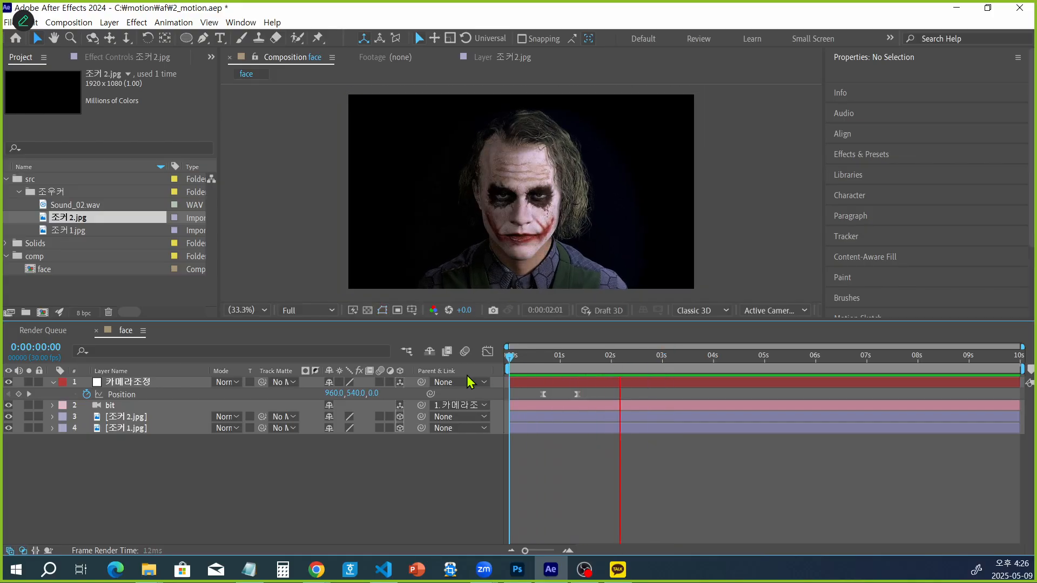
pyautogui.press('space')
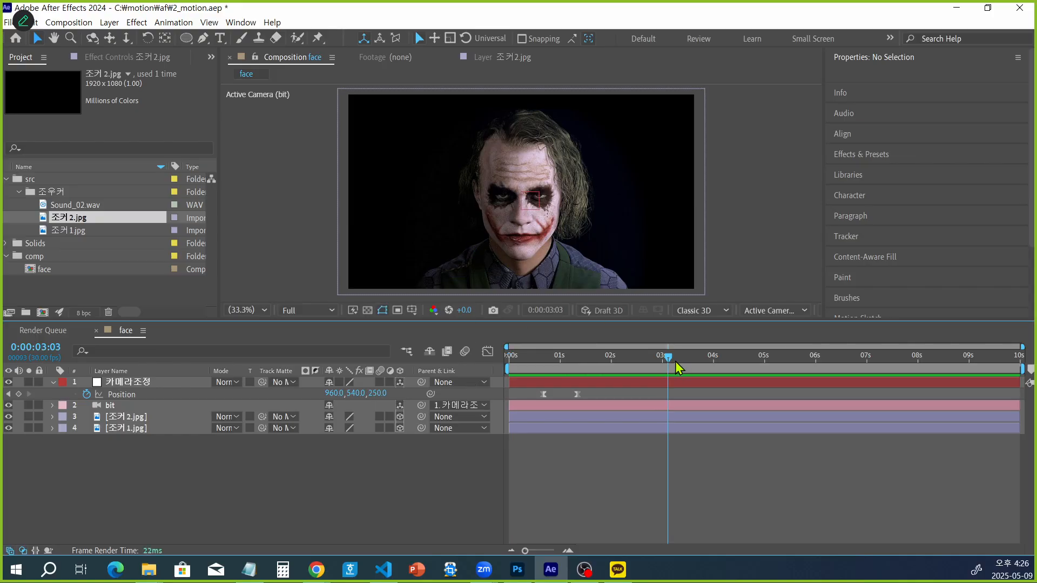
# Place the playhead at 0:00:01:10 and move both Mask Path keyframes of 조커2.jpg later so the first sits just before it.
pyautogui.moveTo(672, 359); pyautogui.dragTo(579, 374)
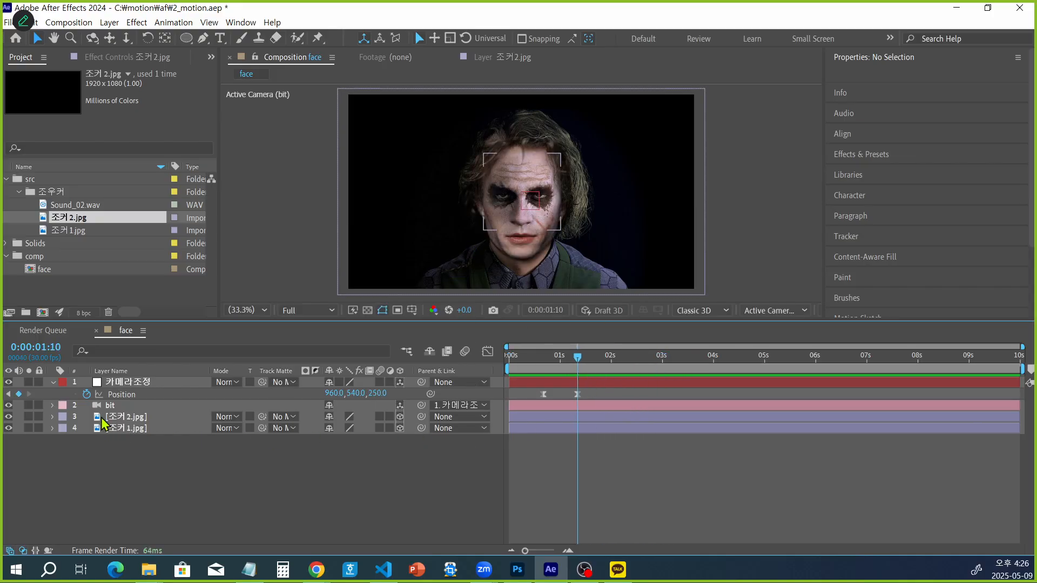
pyautogui.click(128, 406)
pyautogui.click(131, 418)
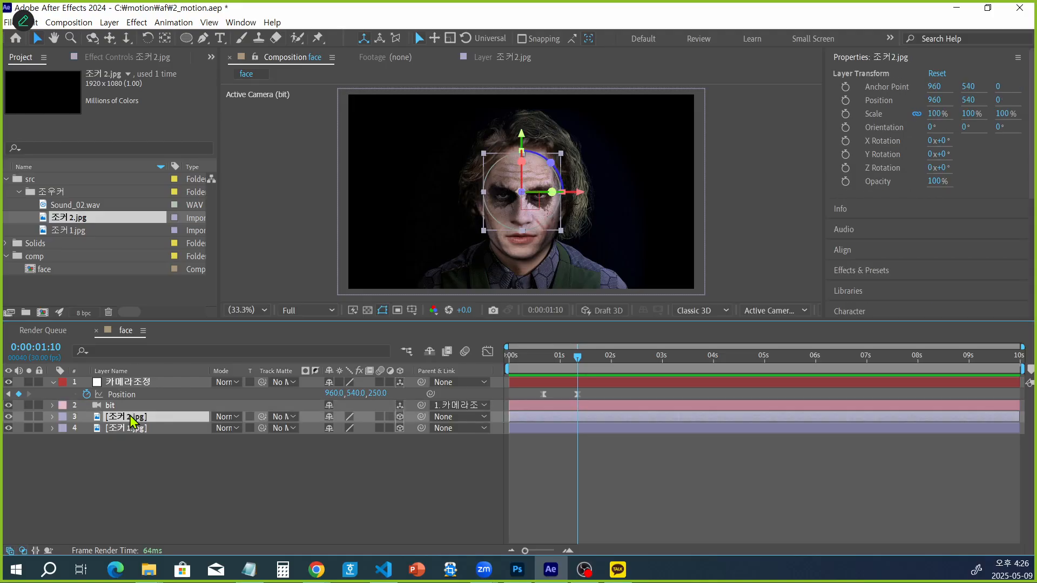
pyautogui.press('m')
pyautogui.moveTo(654, 431); pyautogui.dragTo(566, 443)
pyautogui.moveTo(648, 427); pyautogui.dragTo(574, 440)
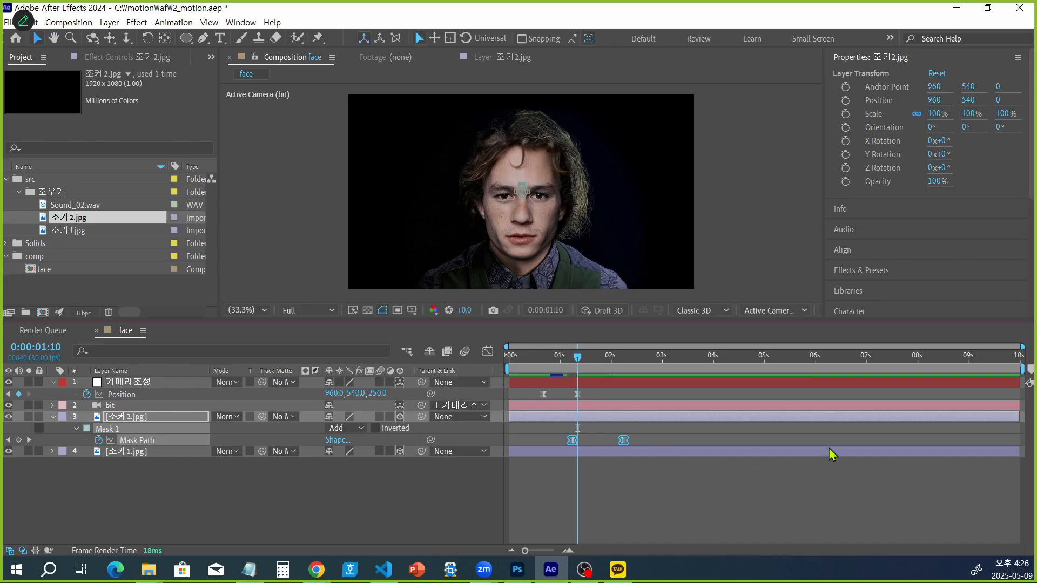
pyautogui.hotkey('alt', 'Tab')
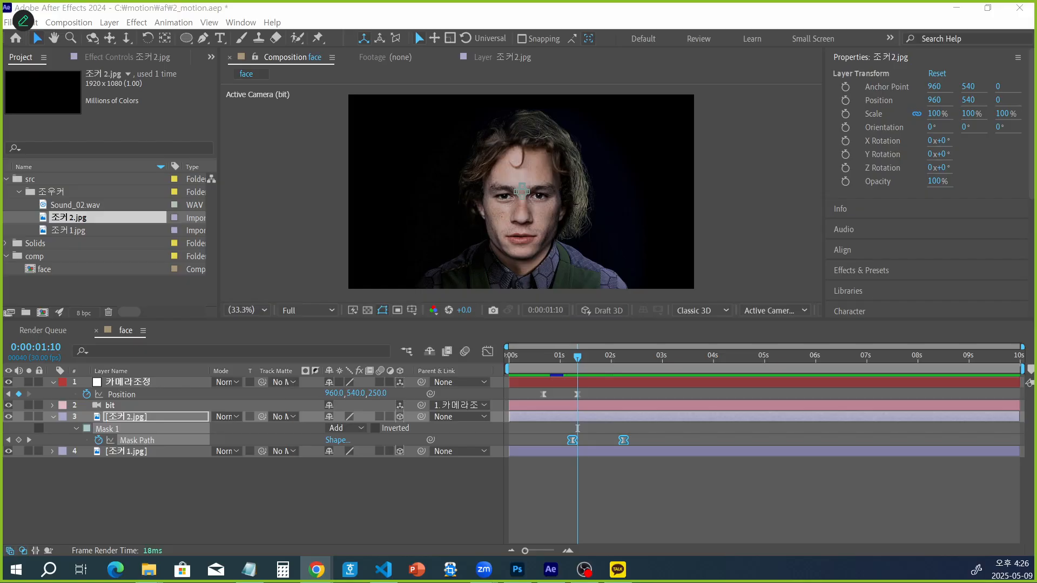
pyautogui.click(700, 510)
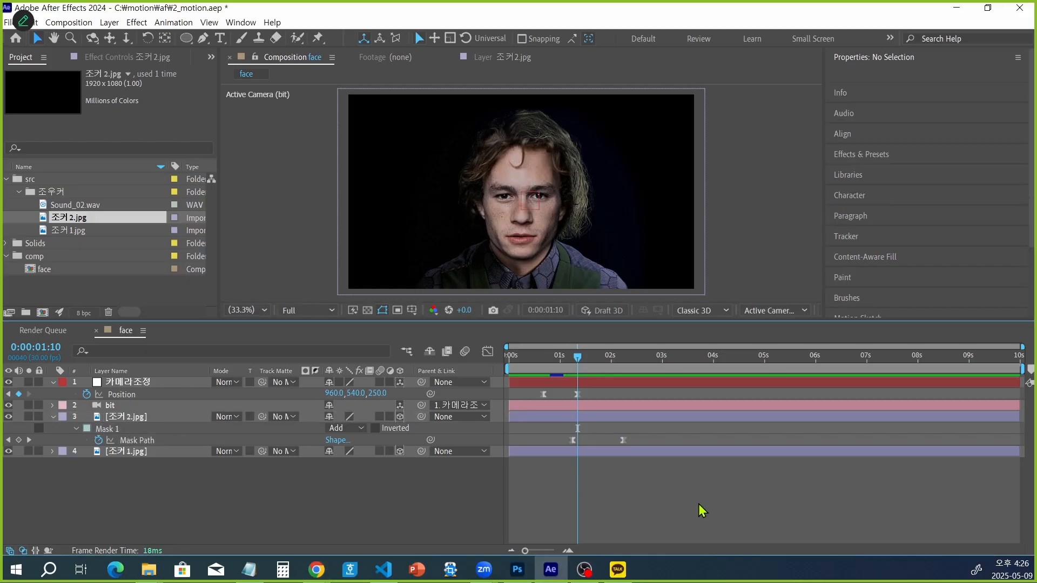
# Collapse the expanded properties of the 카메라조정, bit and 조커2.jpg layers.
pyautogui.click(53, 382)
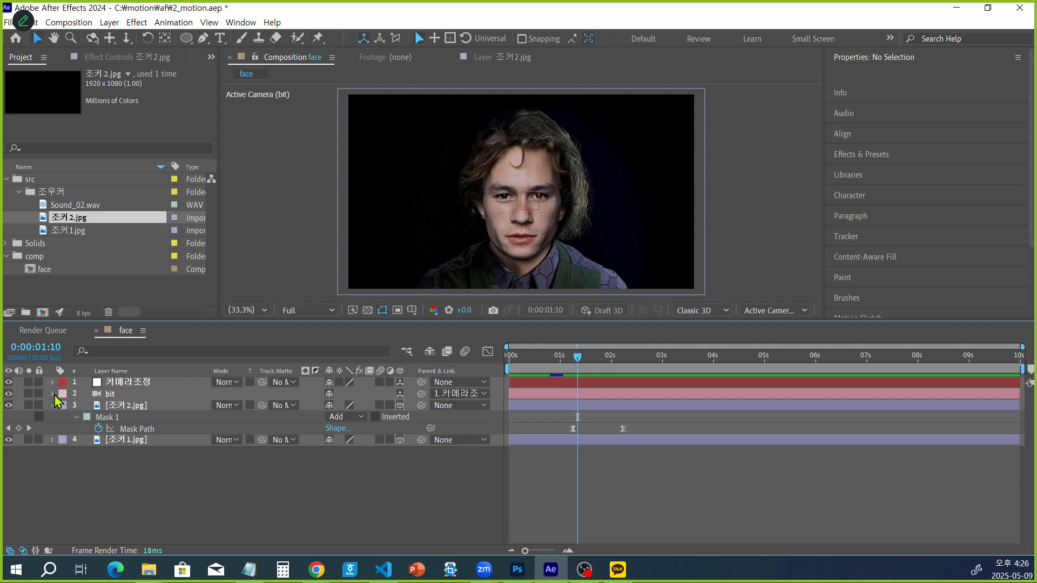
pyautogui.click(52, 394)
pyautogui.click(53, 394)
pyautogui.click(52, 405)
# Add a new null object above the 카메라조정 layer and rename it rotate.
pyautogui.click(173, 381)
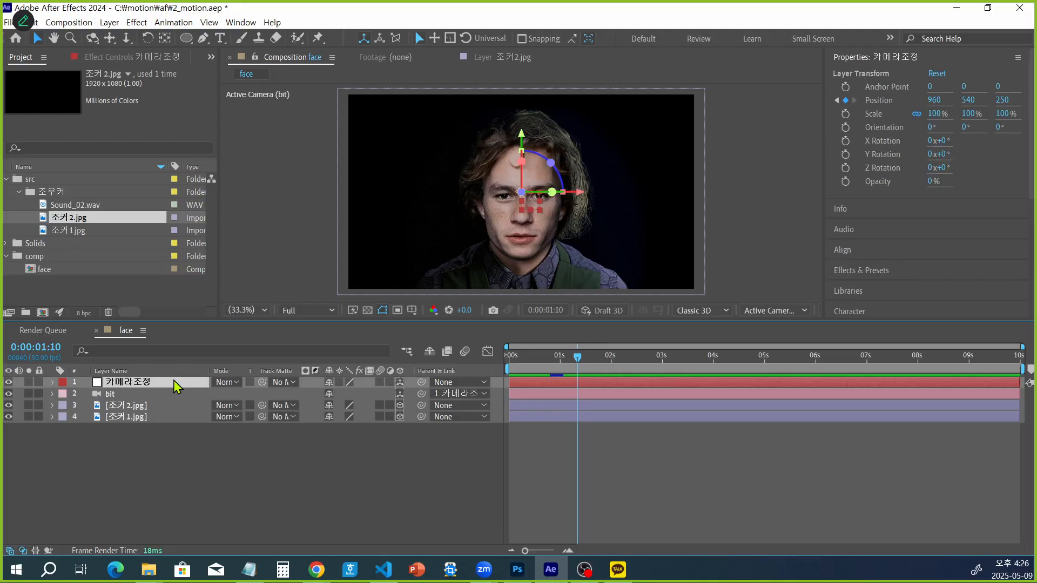
pyautogui.hotkey('ctrl', 'alt', 'shift', 'y')
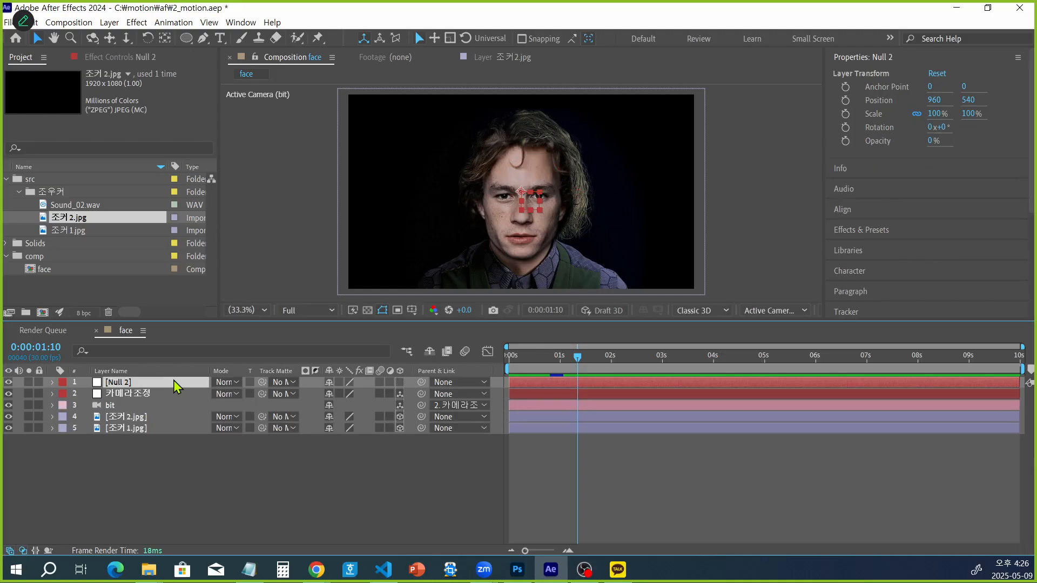
pyautogui.doubleClick(125, 381)
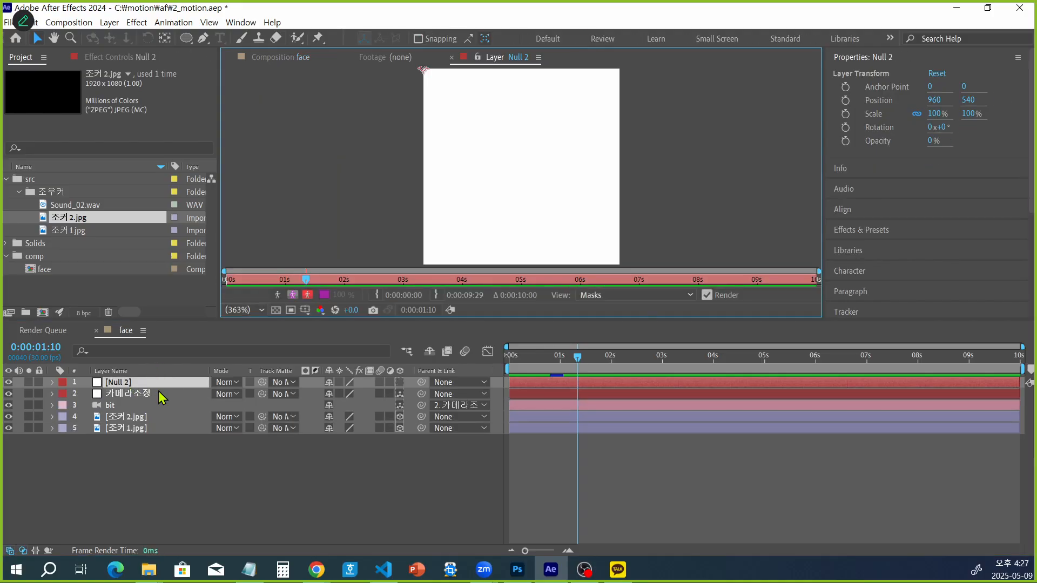
pyautogui.click(452, 56)
pyautogui.click(130, 386)
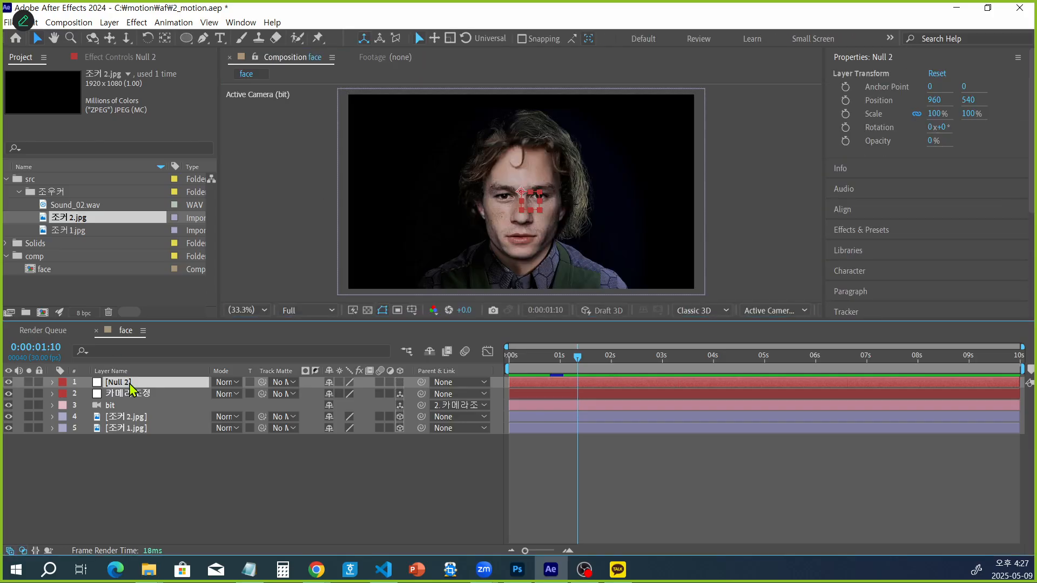
pyautogui.press('Return')
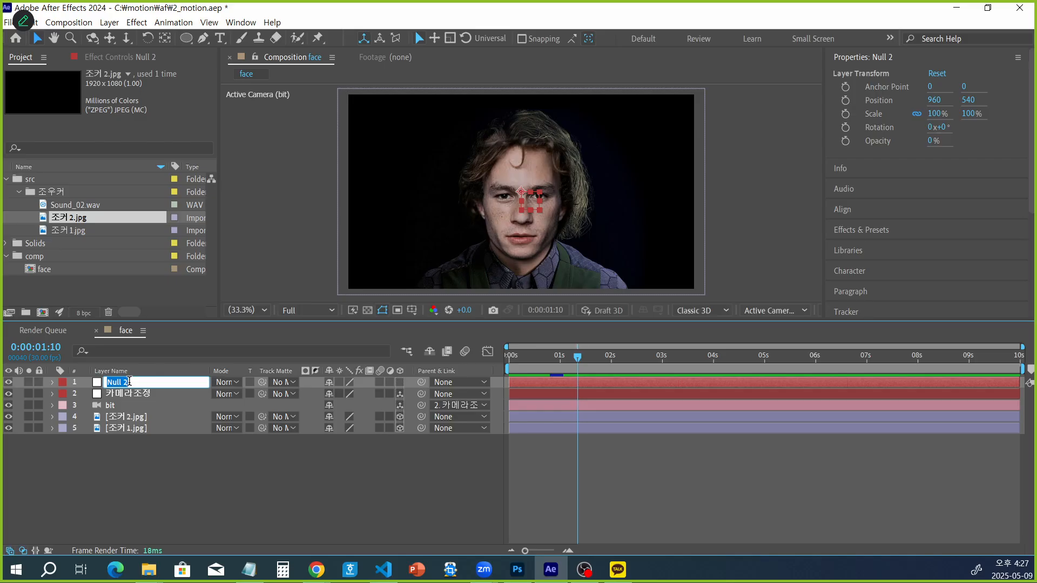
pyautogui.write('rotate')
pyautogui.press('Return')
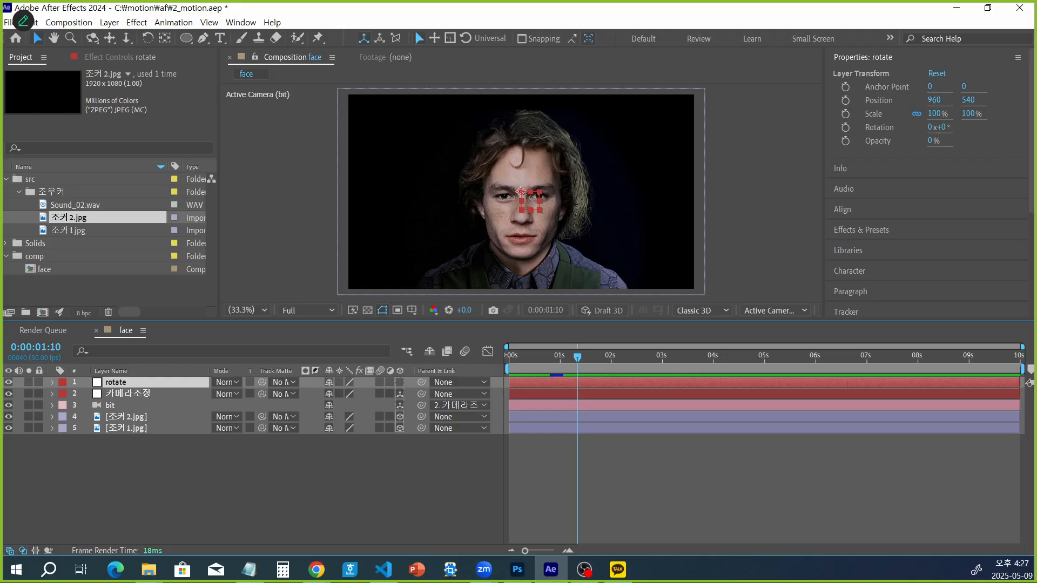
# Make the rotate null a 3D layer and parent the 카메라조정 null to it.
pyautogui.hotkey('alt', 'Tab')
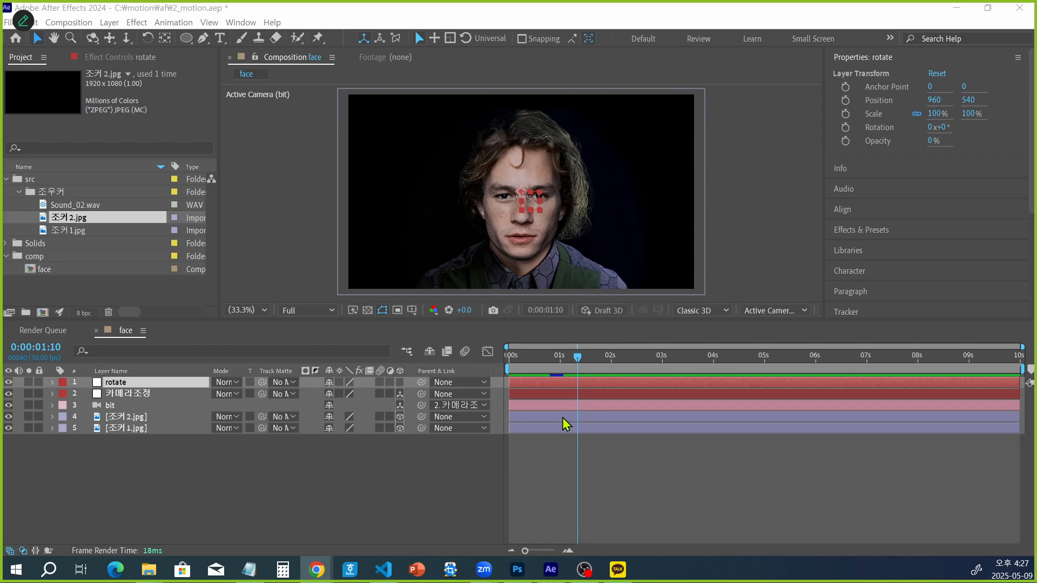
pyautogui.click(400, 382)
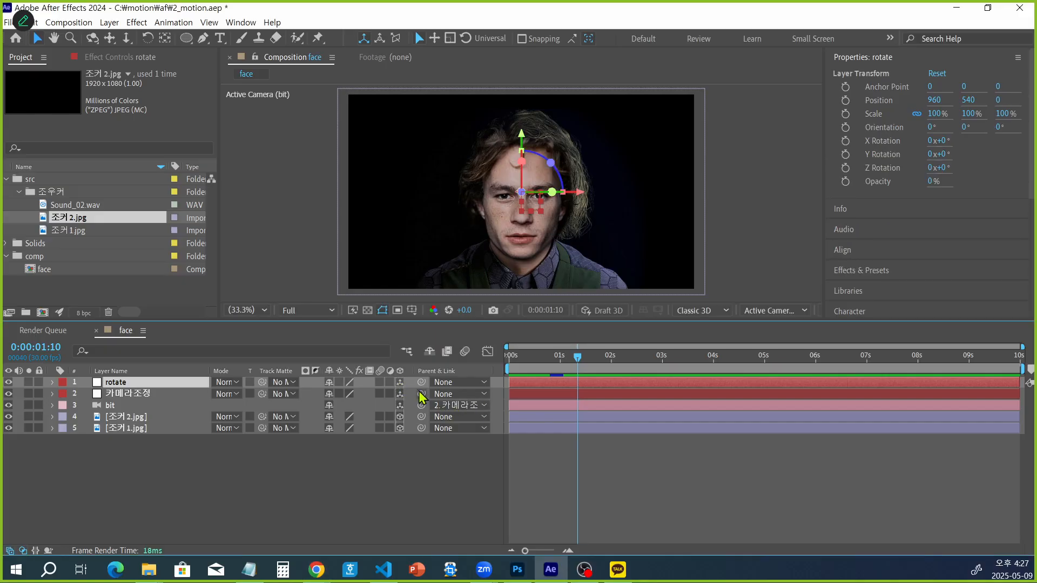
pyautogui.moveTo(422, 394); pyautogui.dragTo(183, 389)
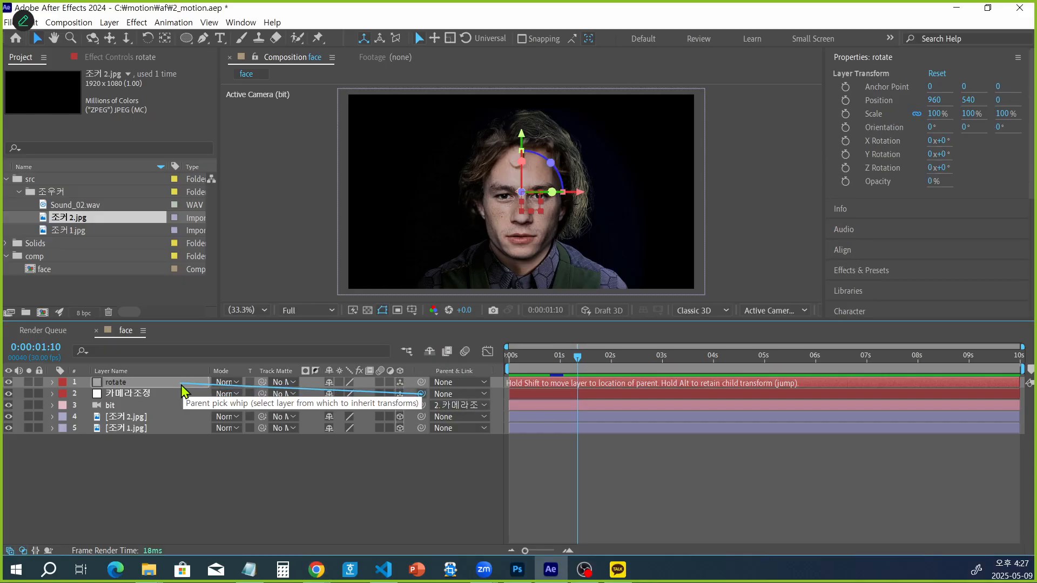
pyautogui.moveTo(182, 385); pyautogui.dragTo(180, 385)
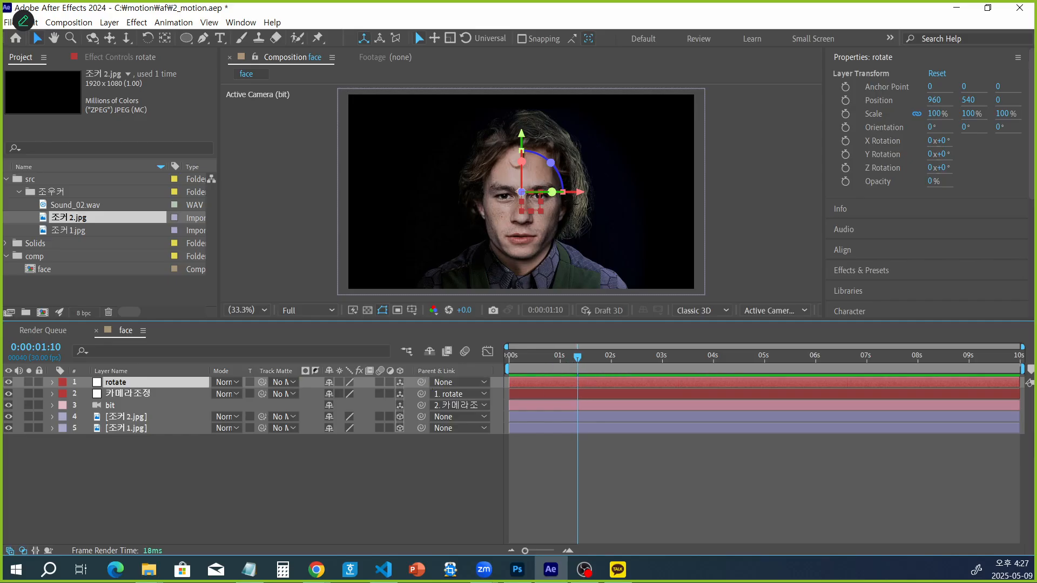
# Capture the Parent & Link column of the timeline, examine the enlarged capture of the parenting chain, and close it.
pyautogui.press('super+shift+s')
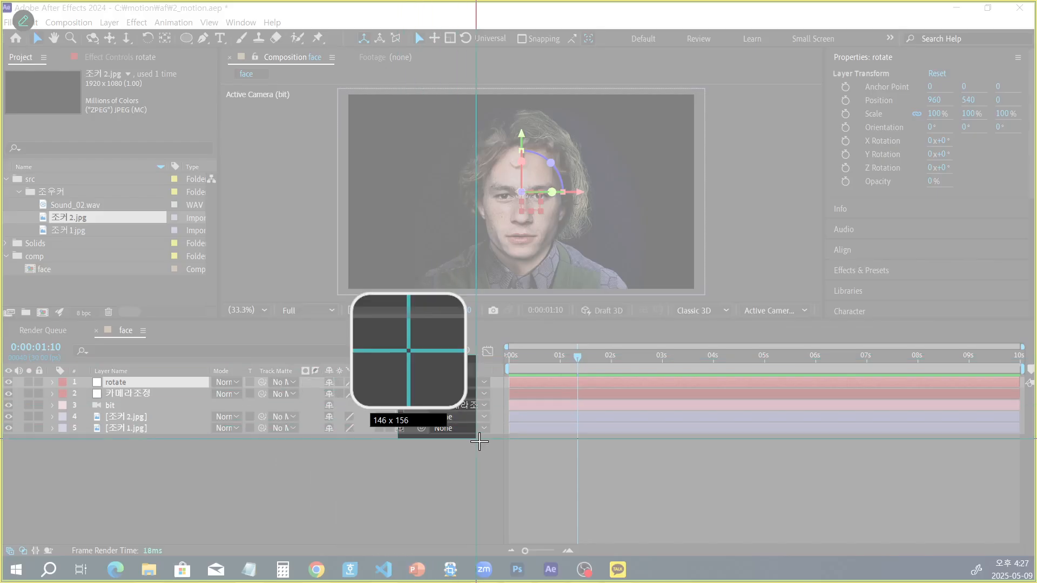
pyautogui.moveTo(479, 442); pyautogui.dragTo(500, 461)
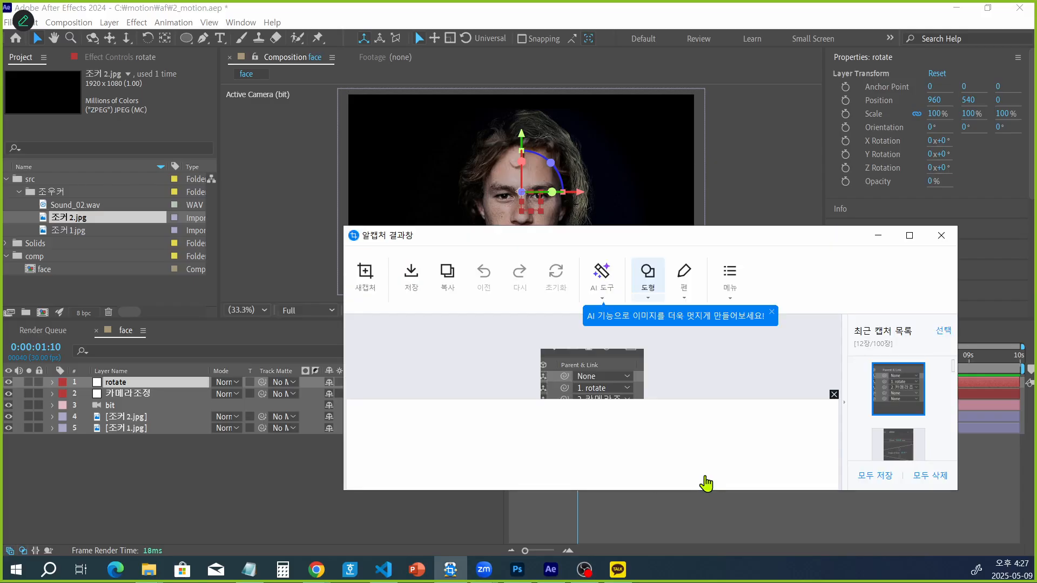
pyautogui.doubleClick(679, 239)
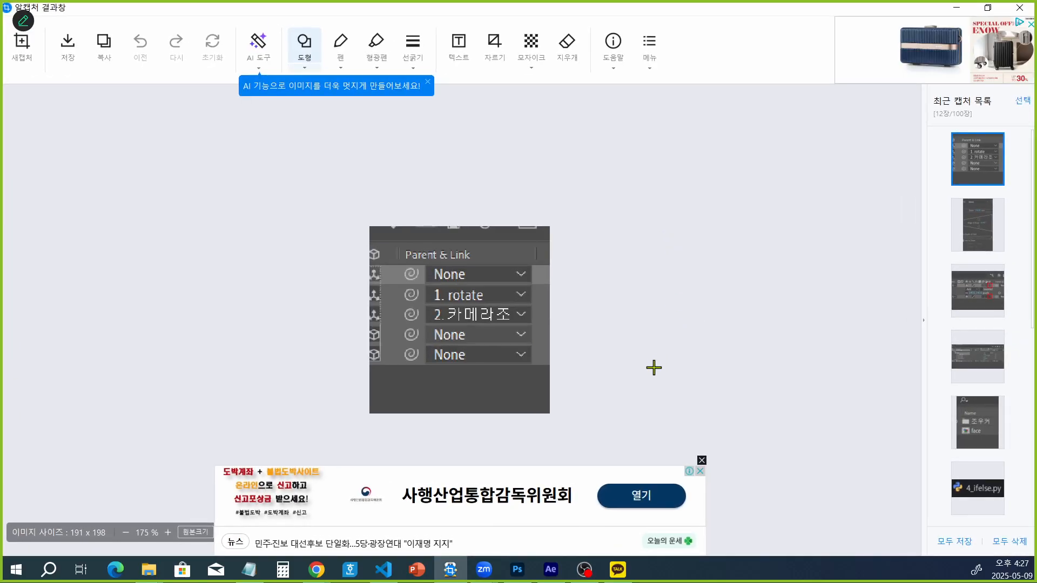
pyautogui.scroll(6, 654, 368)
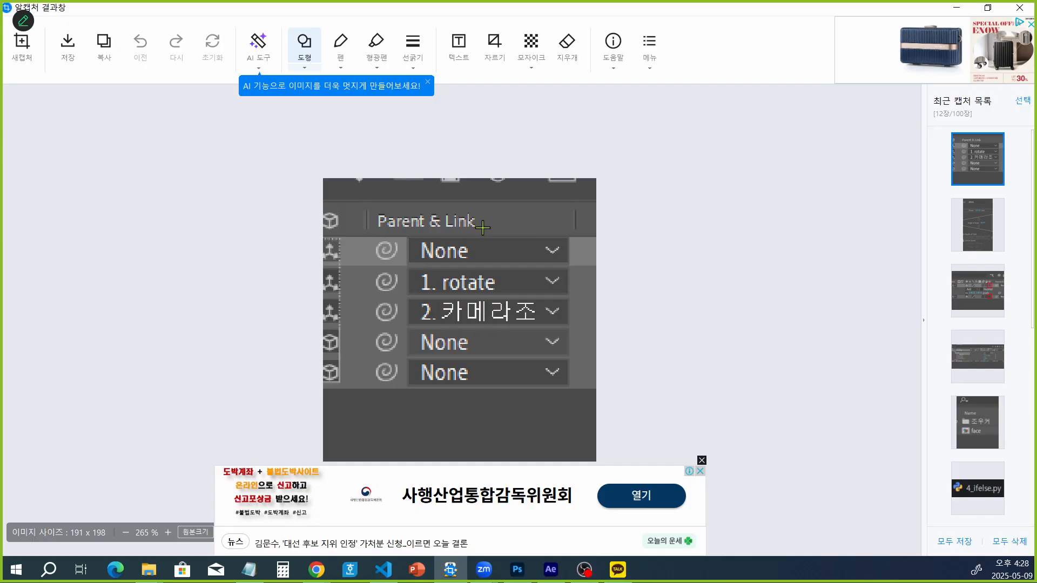
pyautogui.click(1019, 7)
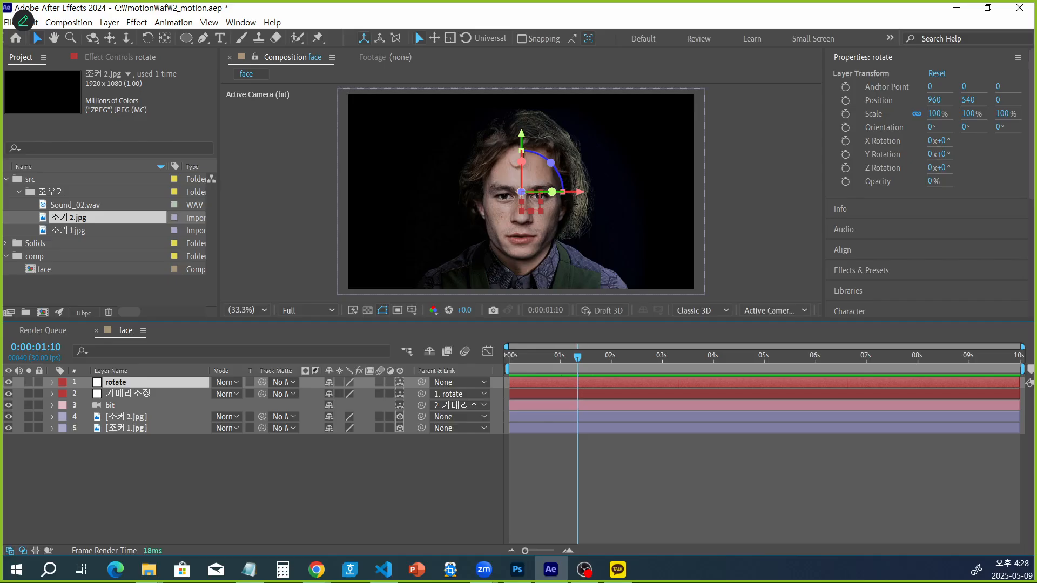
# Show the Position properties of the 카메라조정 and rotate nulls in the timeline.
pyautogui.hotkey('alt', 'Tab')
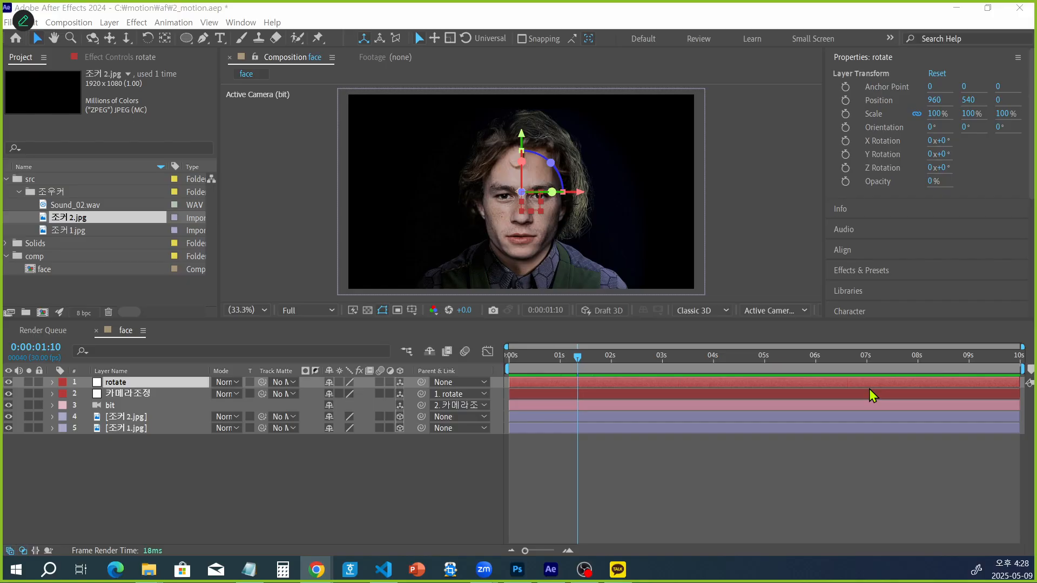
pyautogui.click(147, 395)
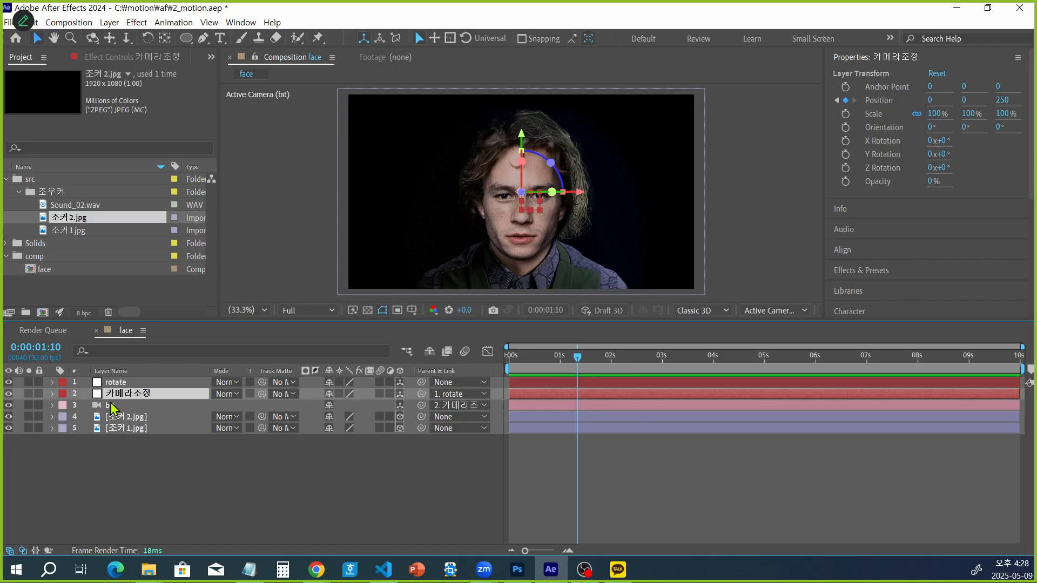
pyautogui.press('p')
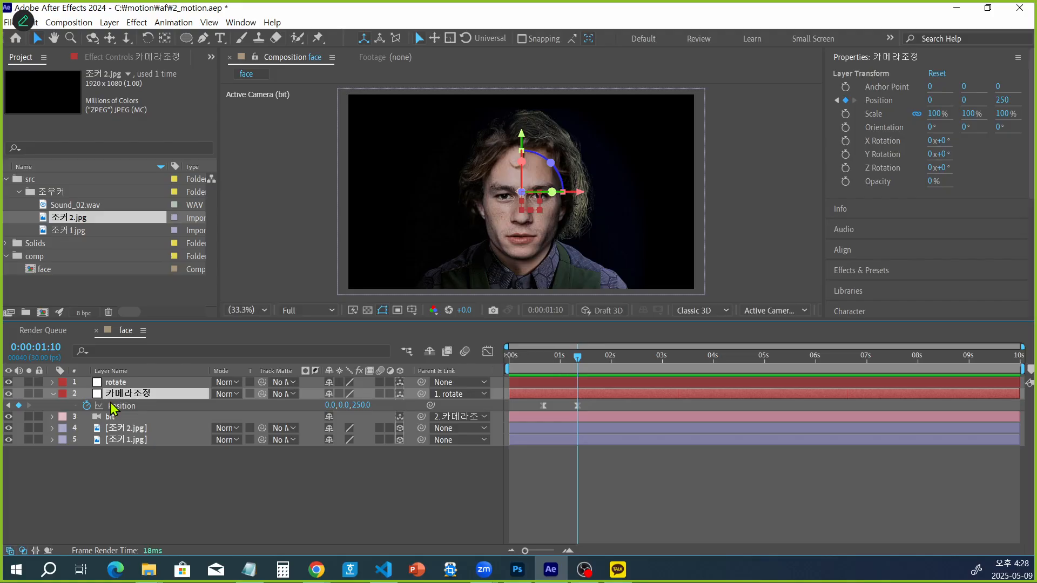
pyautogui.click(157, 387)
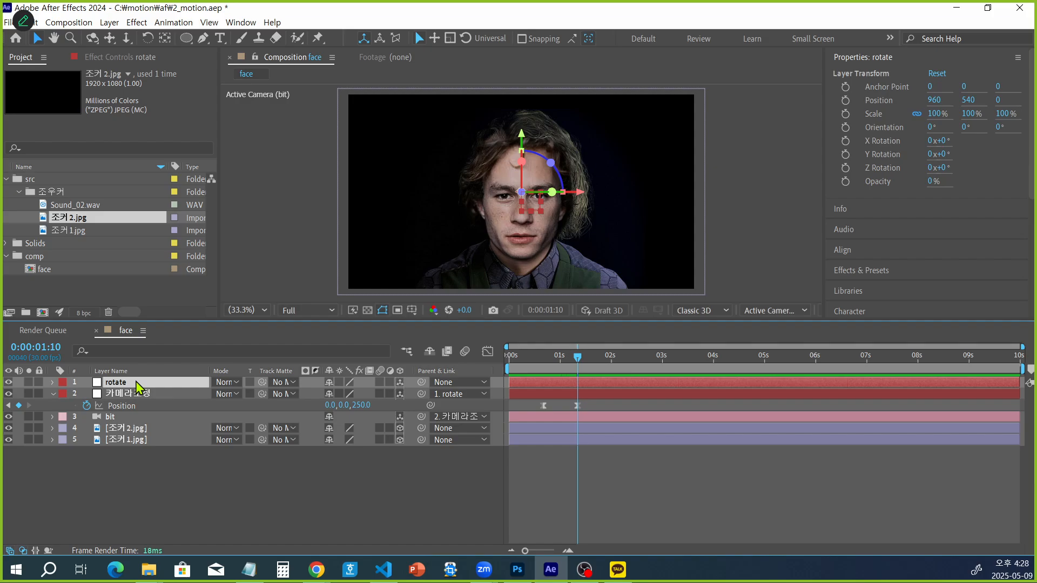
pyautogui.press('p')
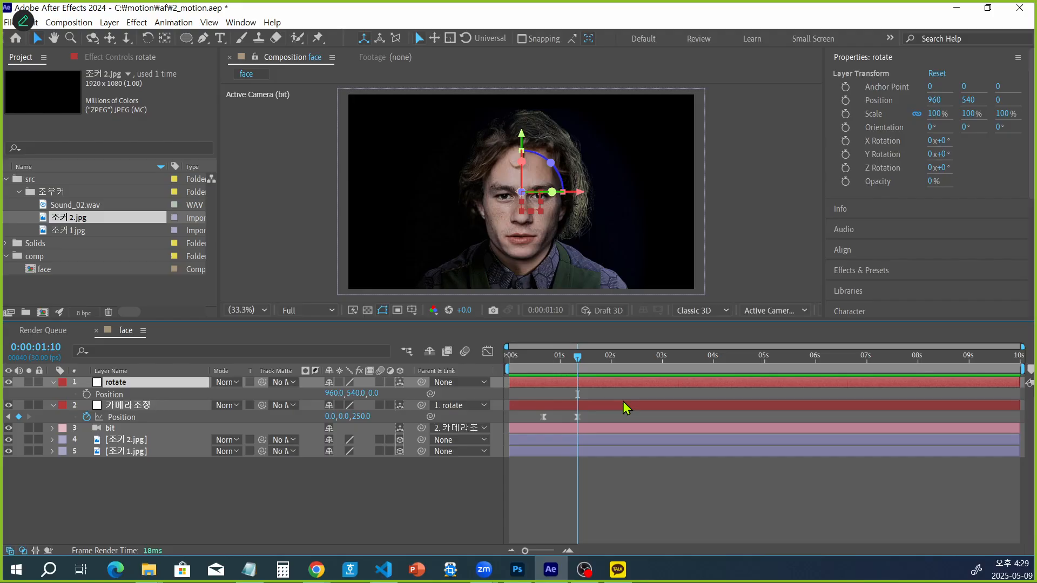
# Keyframe the rotate null's Position at the first frame and set its Z position to 100 at 0:00:05:00.
pyautogui.press('Home')
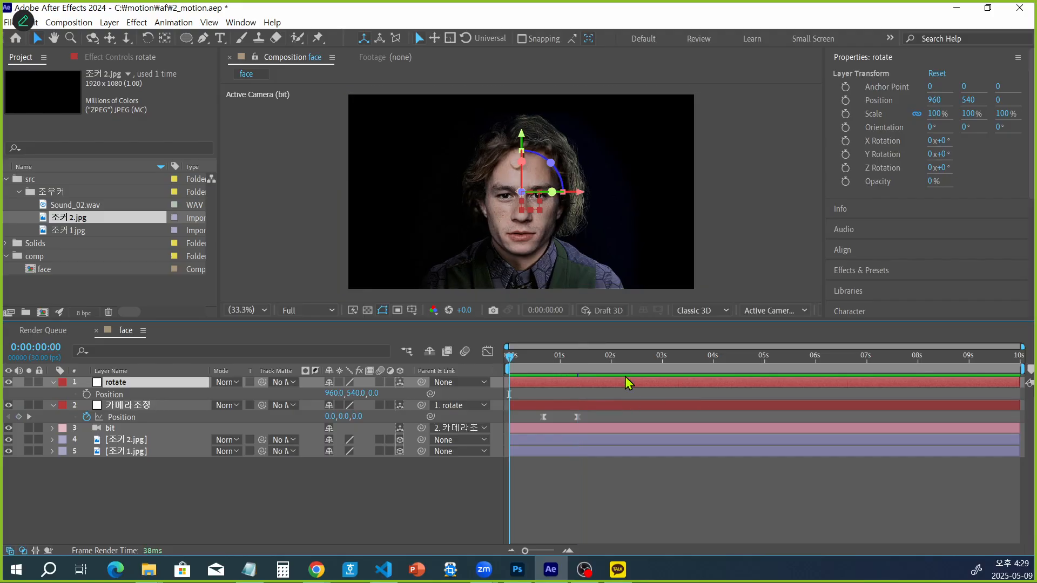
pyautogui.click(86, 394)
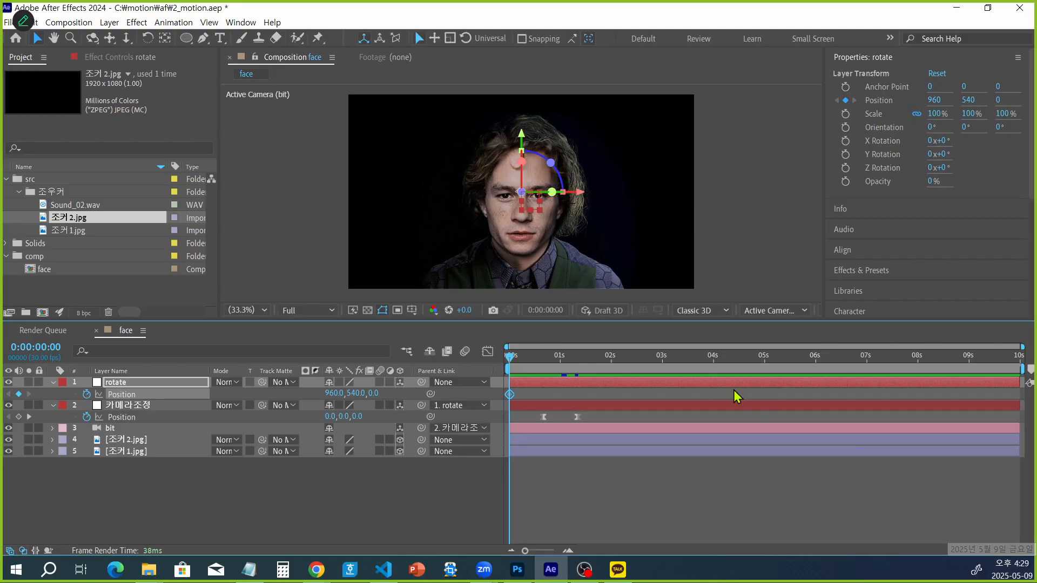
pyautogui.click(47, 350)
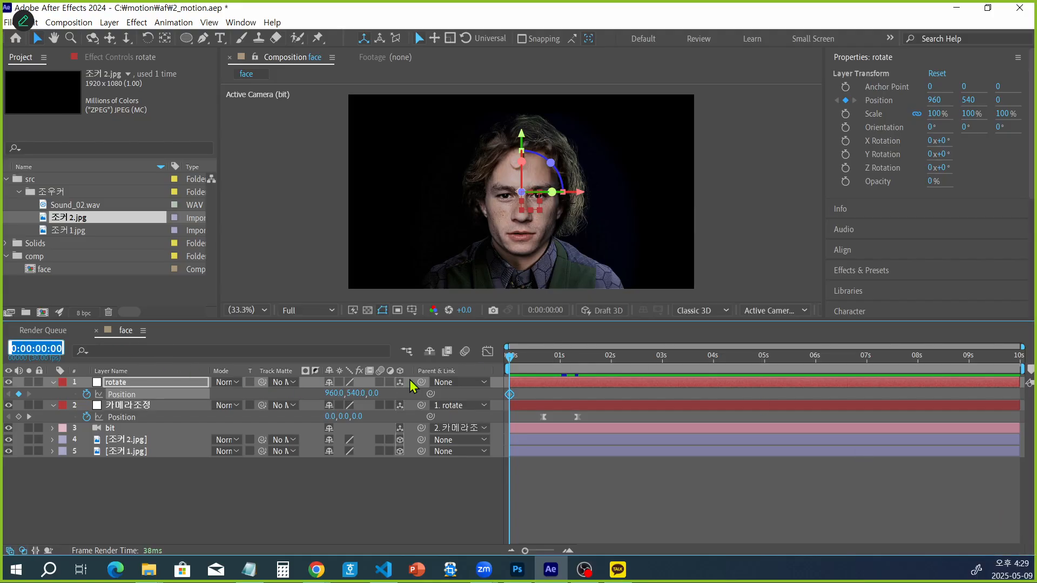
pyautogui.write('500')
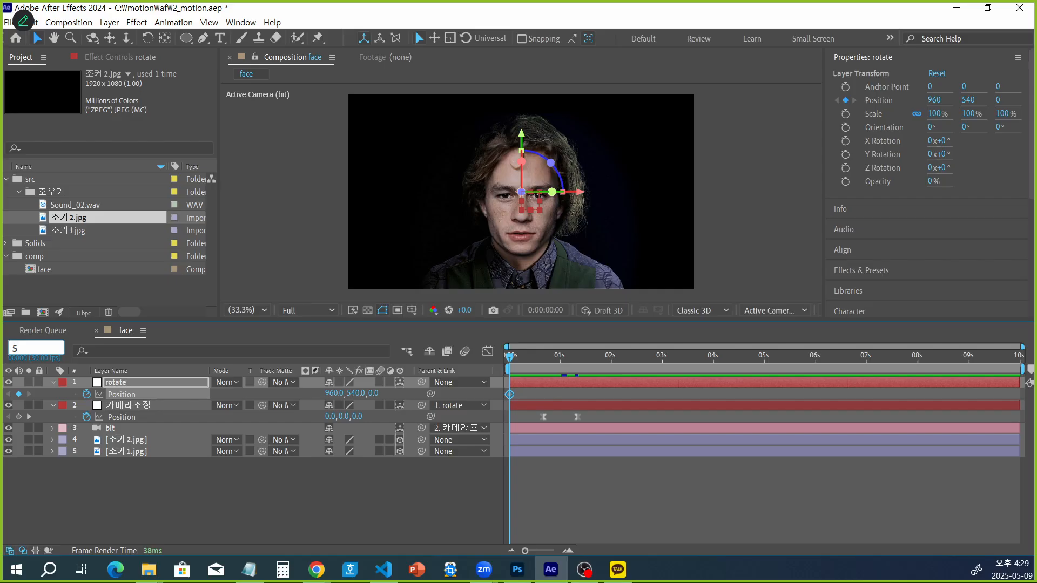
pyautogui.press('Return')
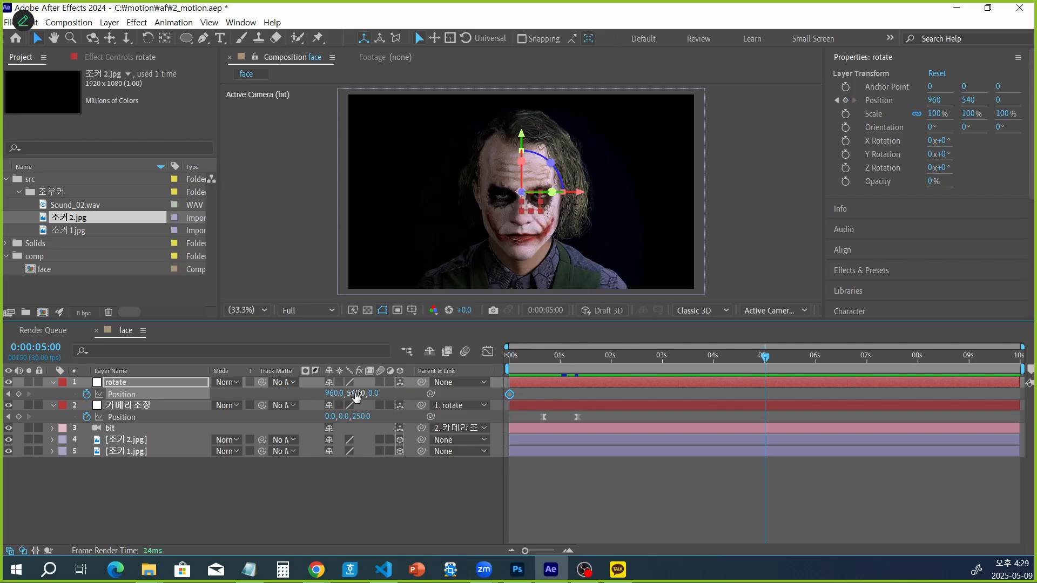
pyautogui.click(374, 393)
pyautogui.write('100')
pyautogui.press('Return')
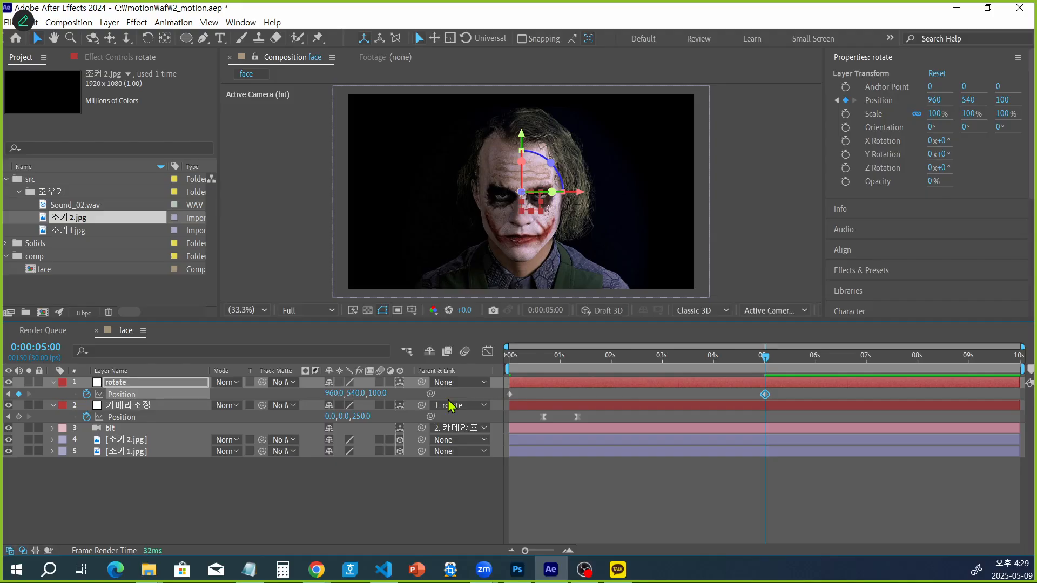
# Play the composition from the first frame to check the slow push-in added by the rotate null.
pyautogui.moveTo(767, 358); pyautogui.dragTo(502, 389)
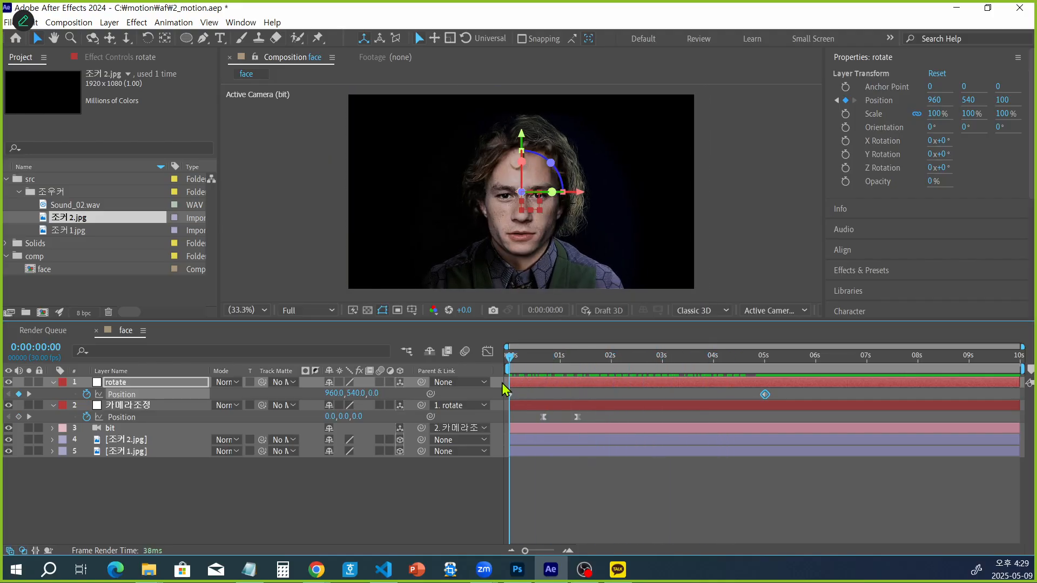
pyautogui.press('space')
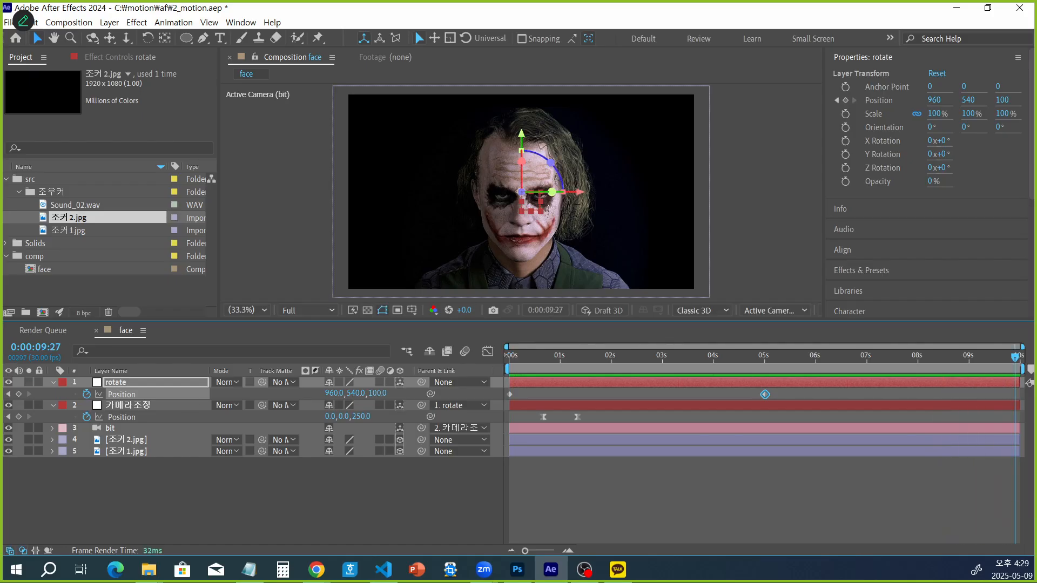
pyautogui.hotkey('alt', 'Tab')
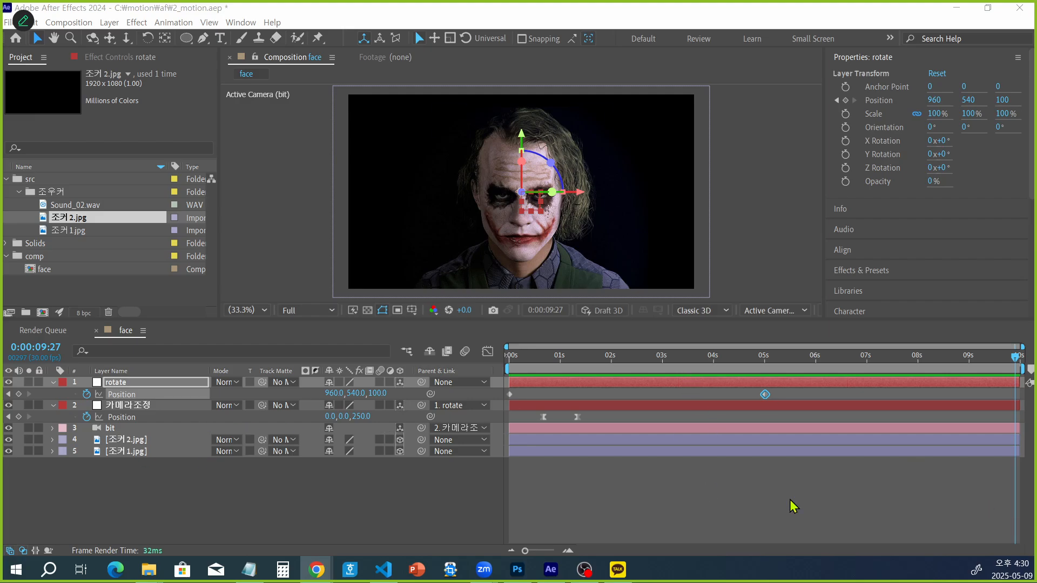
# Apply Easy Ease Out to the rotate null's Position keyframe at 0:00:05:00.
pyautogui.rightClick(764, 398)
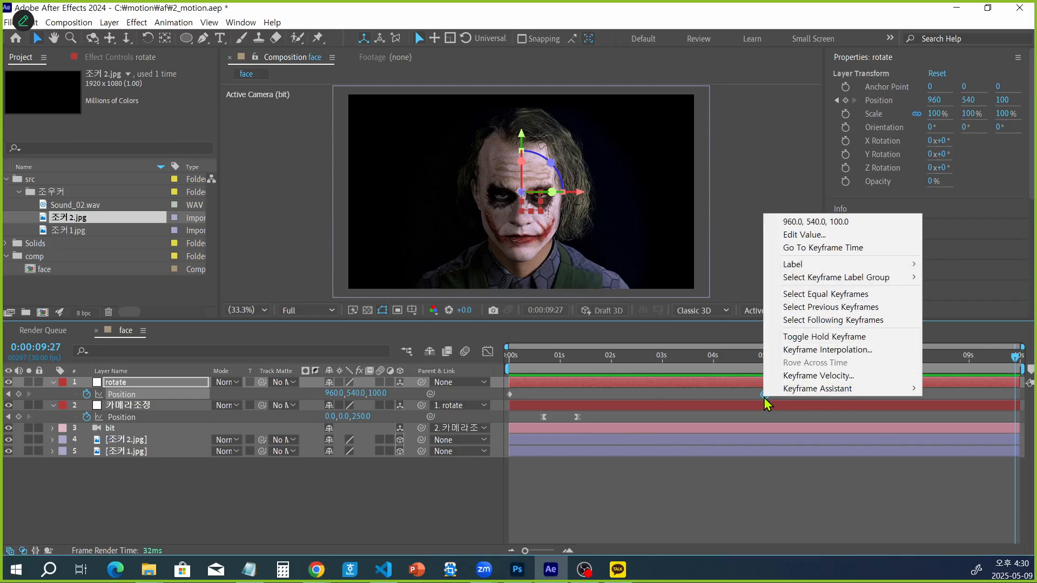
pyautogui.moveTo(852, 390)
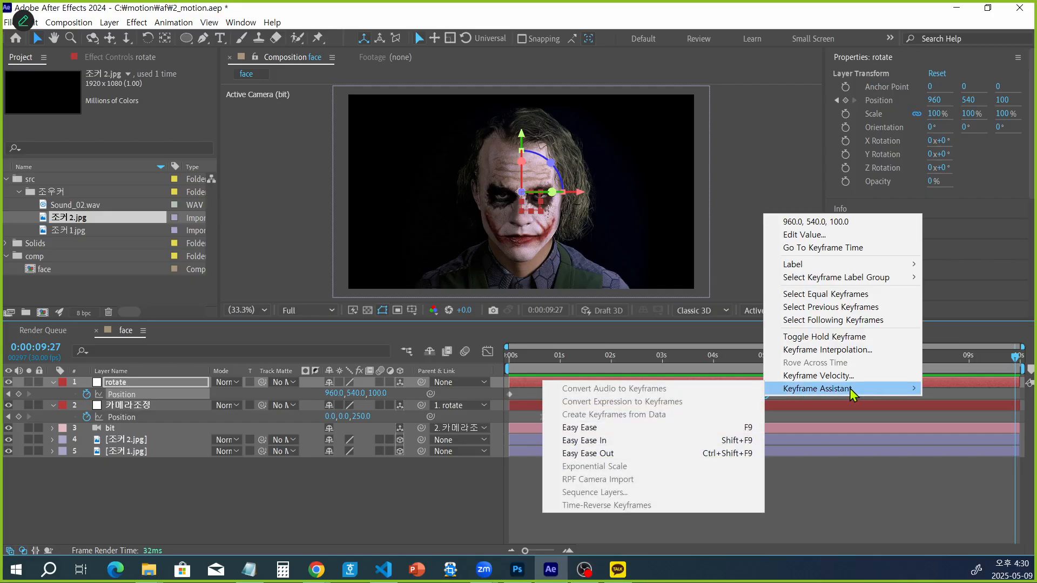
pyautogui.click(694, 456)
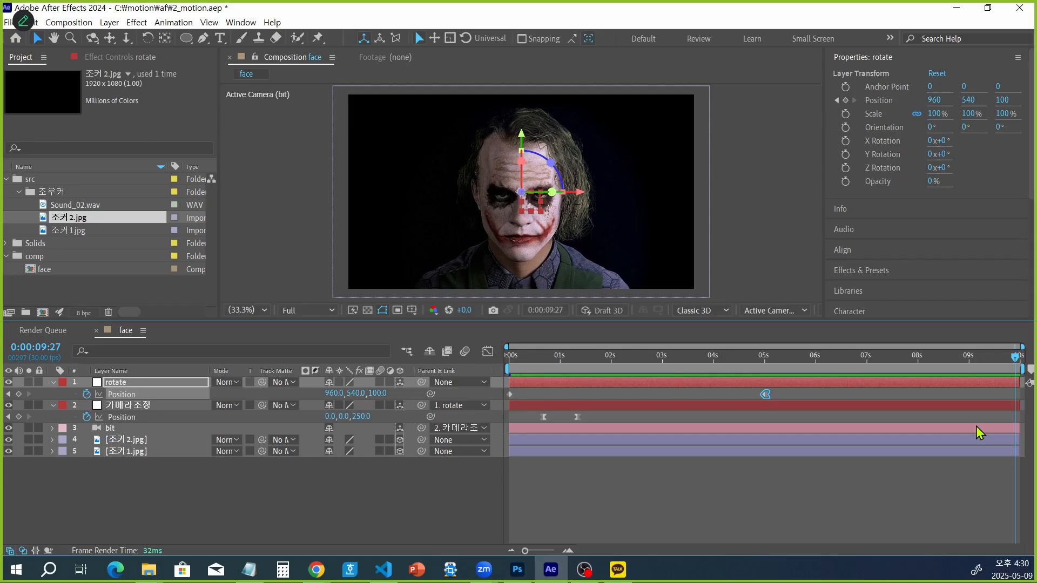
# Show the rotate null's rotation properties and keyframe its Z Rotation at 0:00:01:00.
pyautogui.click(178, 385)
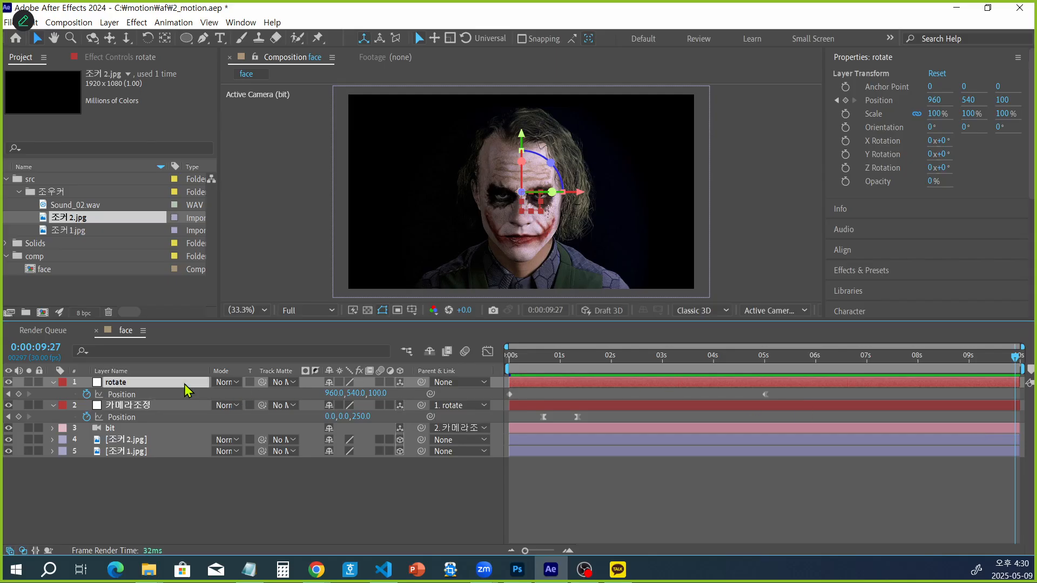
pyautogui.press('r')
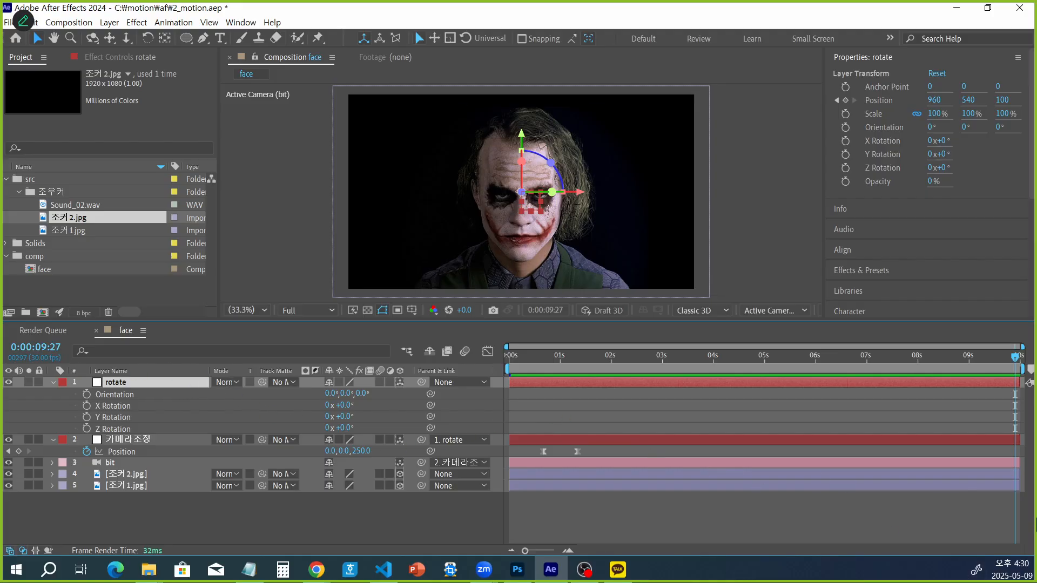
pyautogui.click(36, 348)
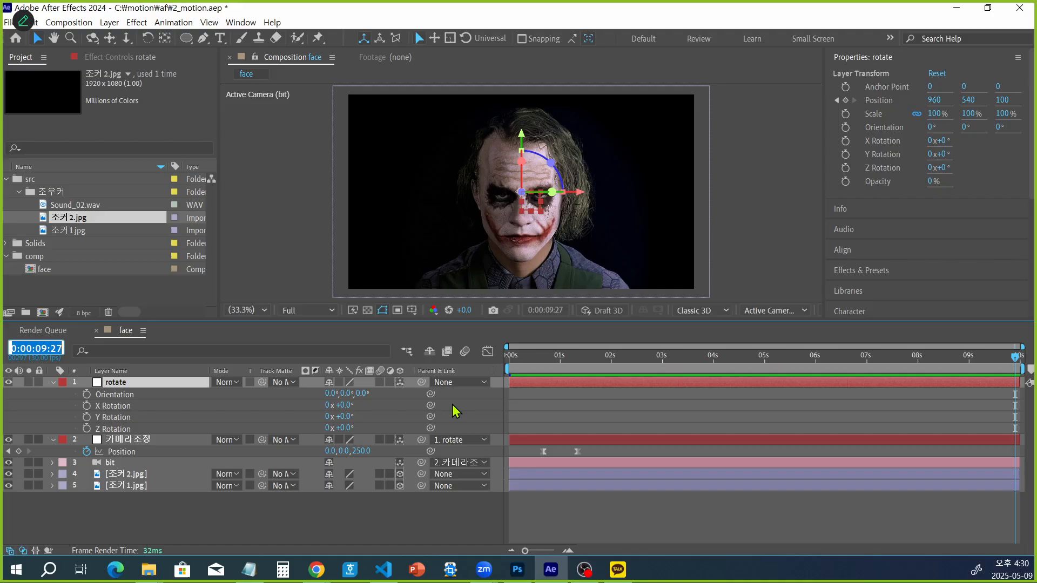
pyautogui.write('100')
pyautogui.press('Return')
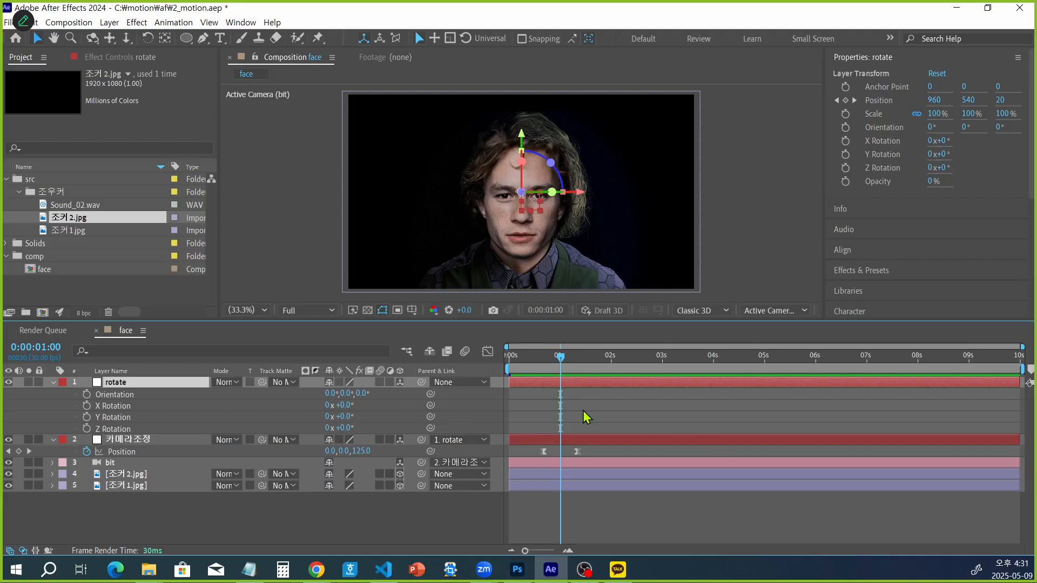
pyautogui.click(86, 429)
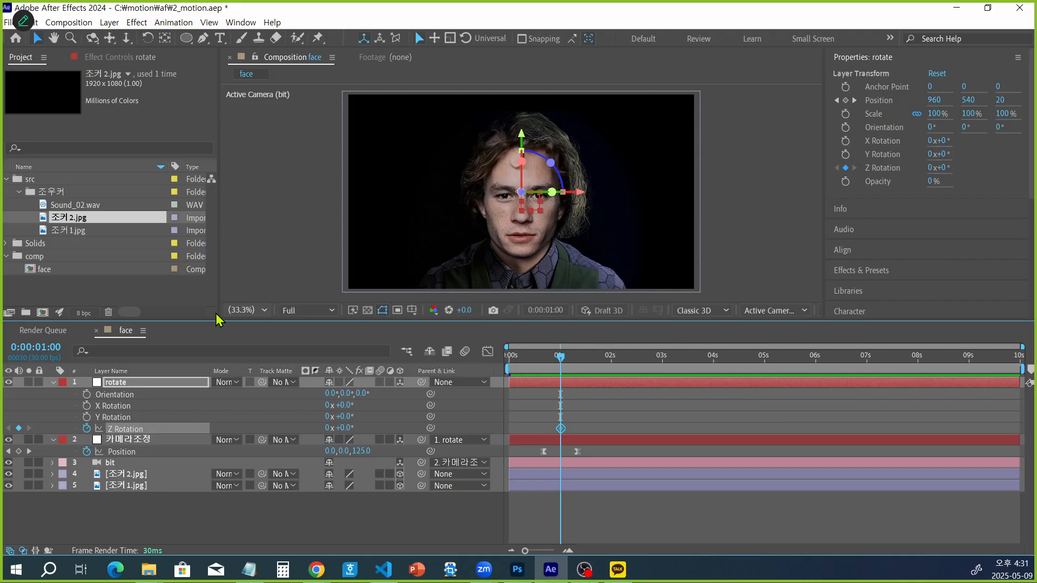
# Set the rotate null's Z Rotation to 4° at 0:00:05:00.
pyautogui.click(35, 347)
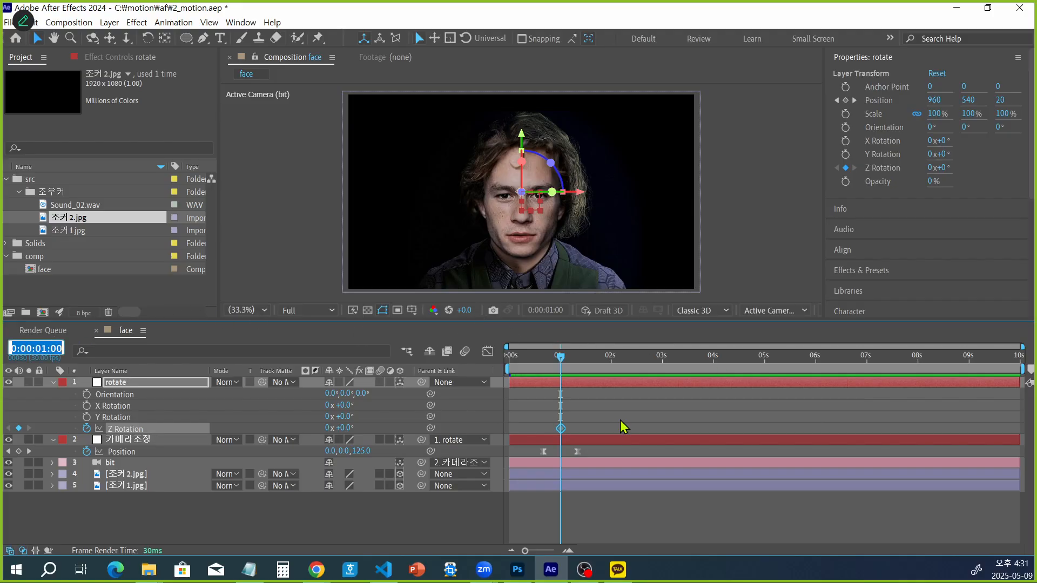
pyautogui.write('500')
pyautogui.press('Return')
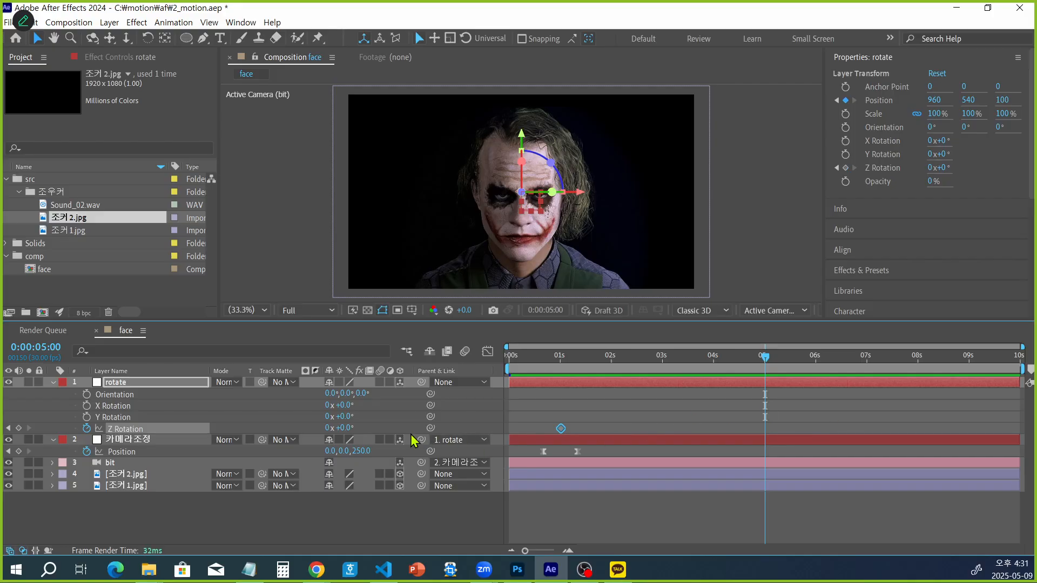
pyautogui.click(346, 428)
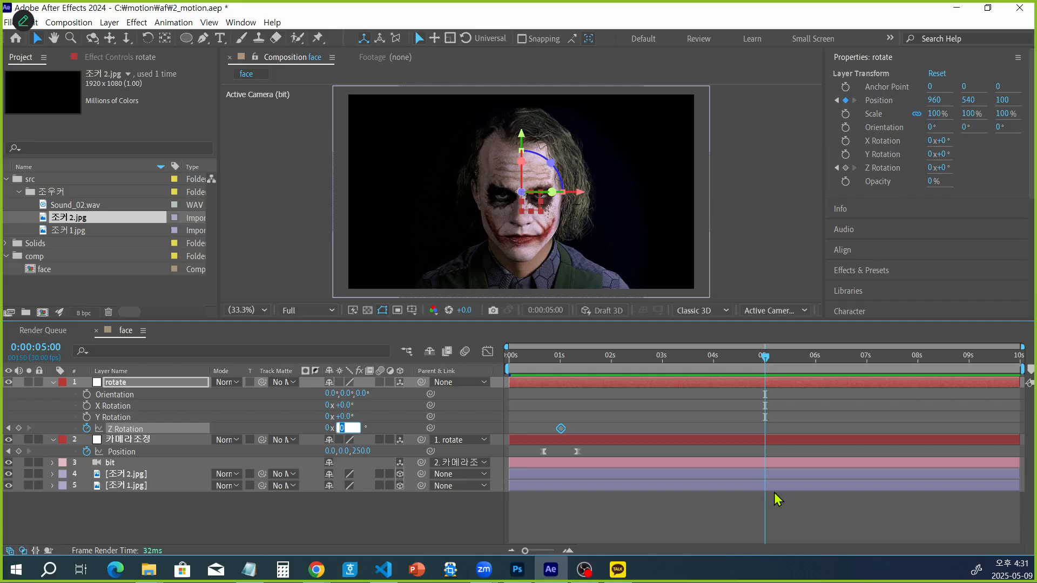
pyautogui.write('4')
pyautogui.press('Return')
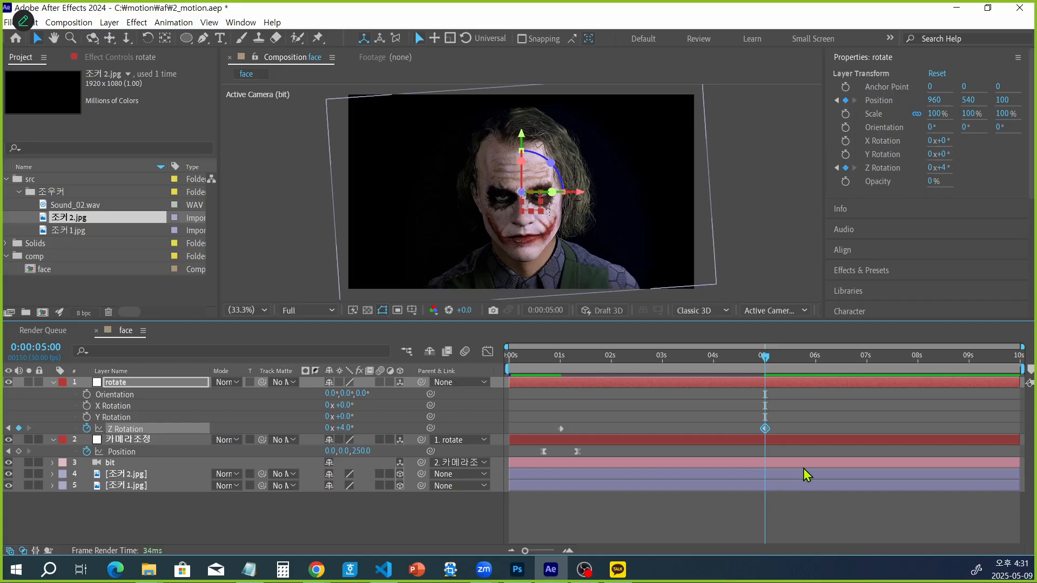
# Play the composition from the first frame to check the added Z rotation.
pyautogui.moveTo(766, 358); pyautogui.dragTo(497, 372)
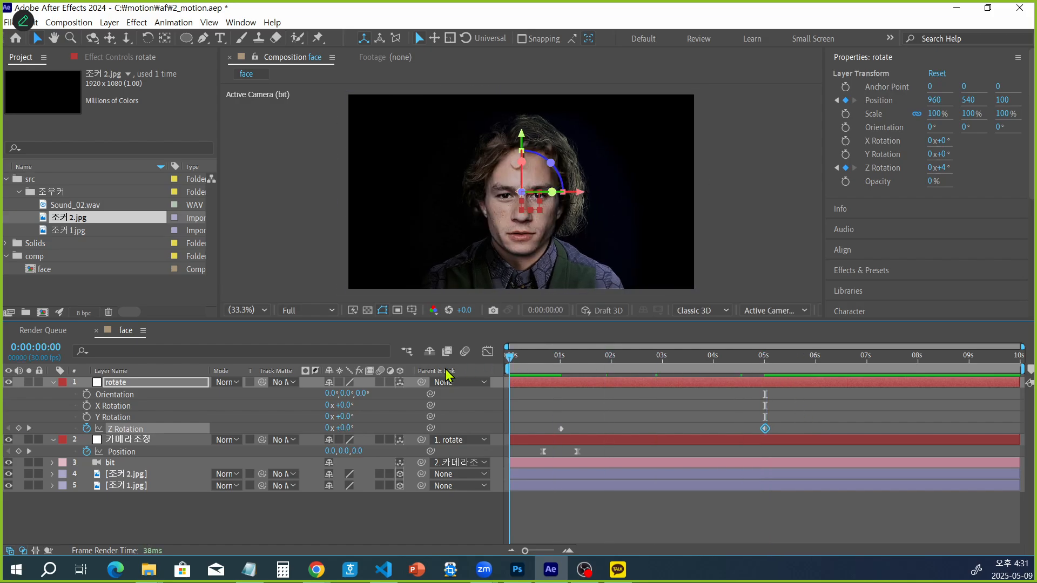
pyautogui.click(686, 535)
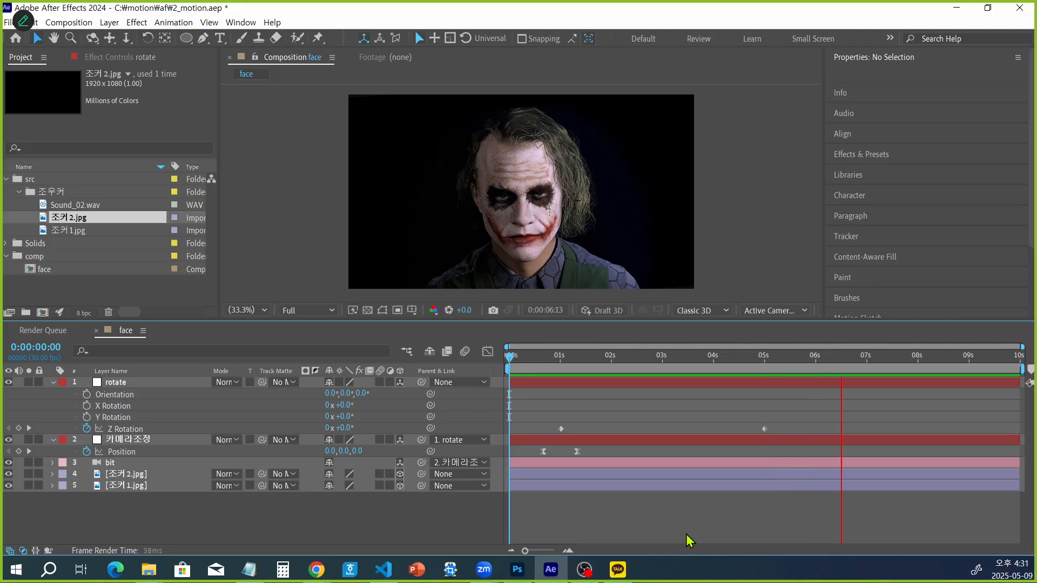
pyautogui.press('space')
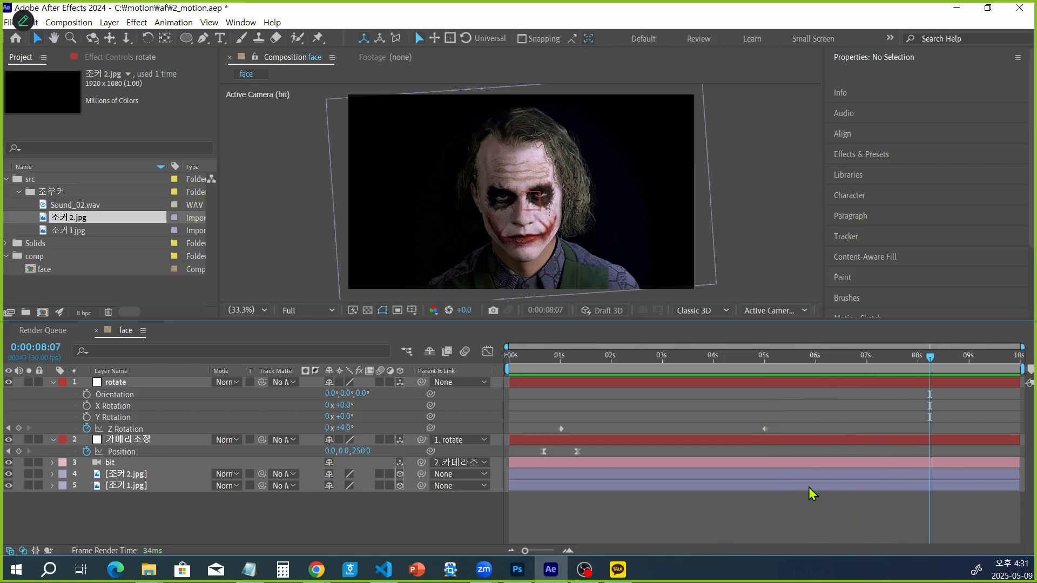
# Set the rotate null's Z Rotation at 0:00:05:00 to 3°.
pyautogui.moveTo(927, 358); pyautogui.dragTo(764, 369)
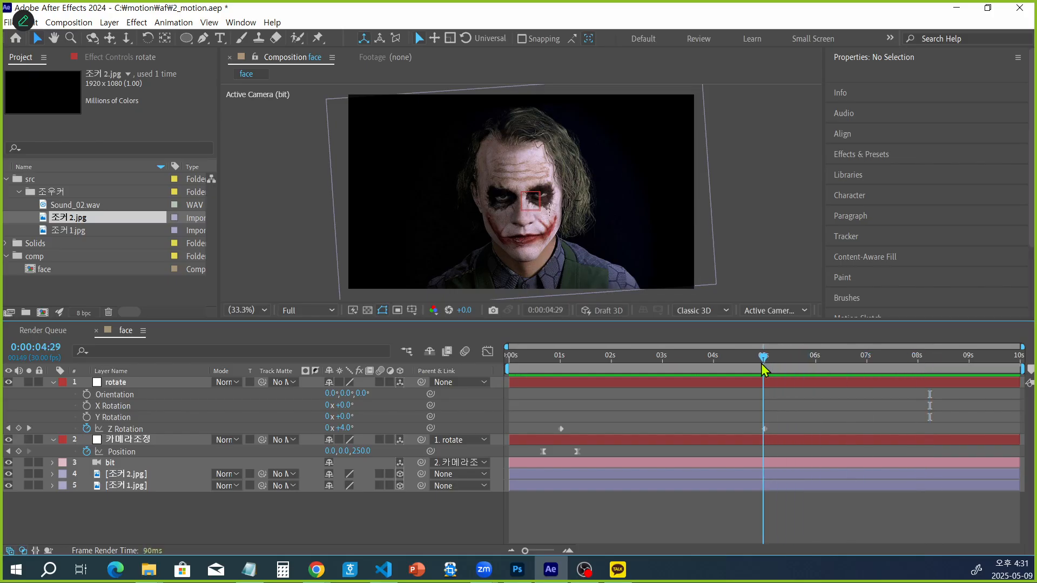
pyautogui.click(56, 349)
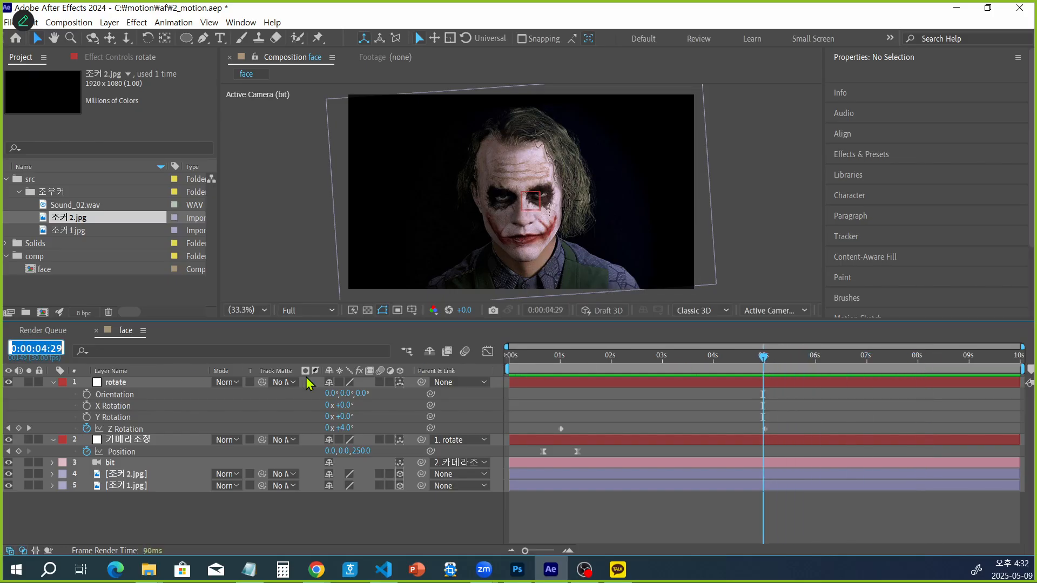
pyautogui.write('500')
pyautogui.press('Return')
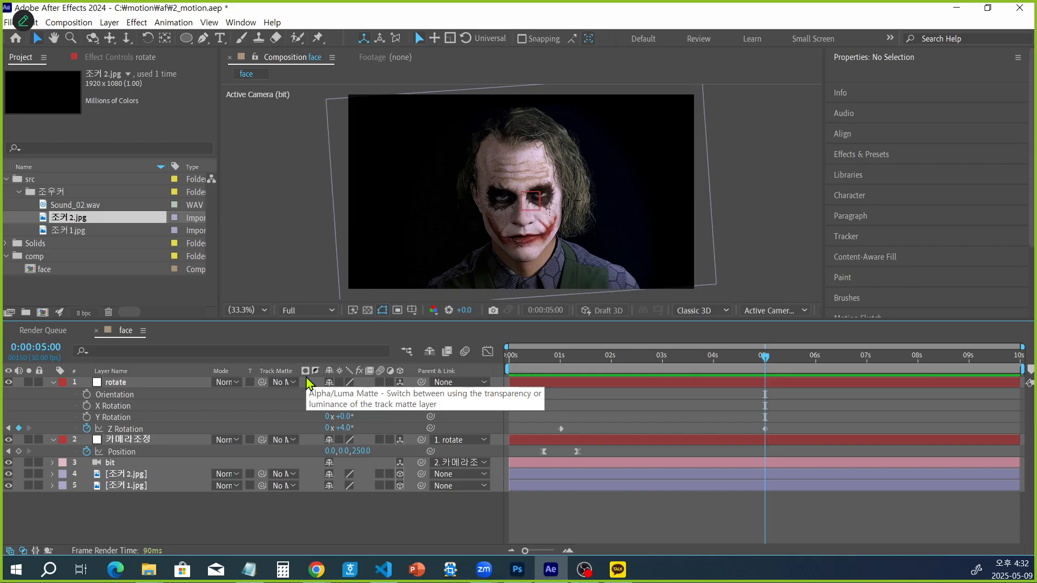
pyautogui.click(341, 428)
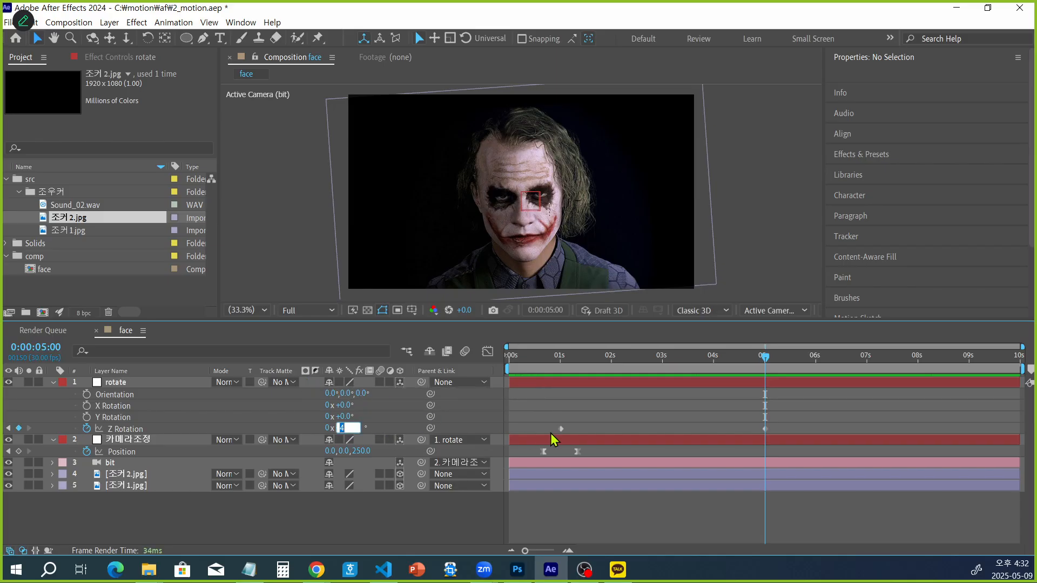
pyautogui.write('3')
pyautogui.press('Return')
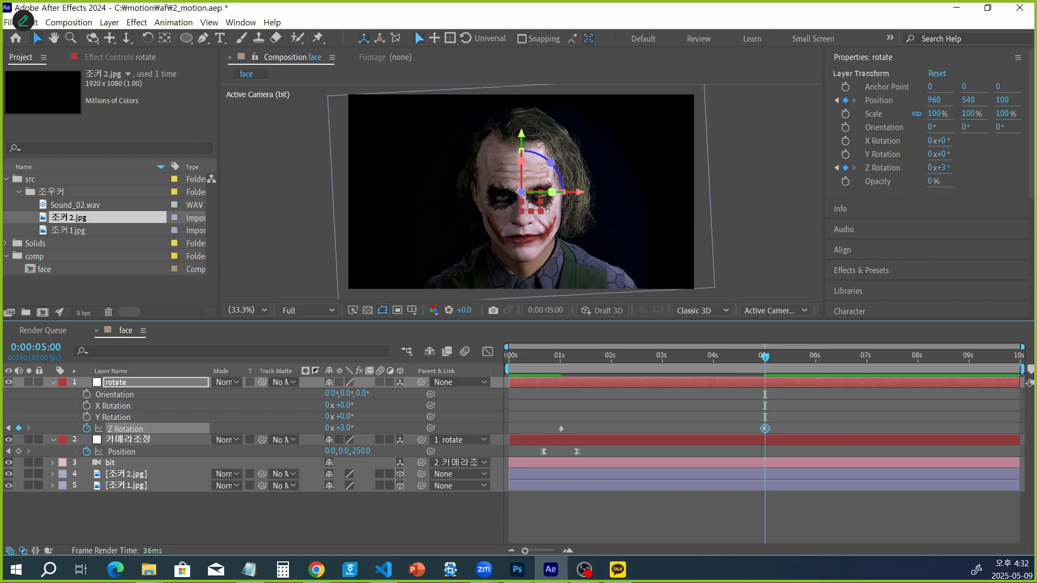
# Play the composition from the first frame to check the 3° rotation.
pyautogui.hotkey('alt', 'Tab')
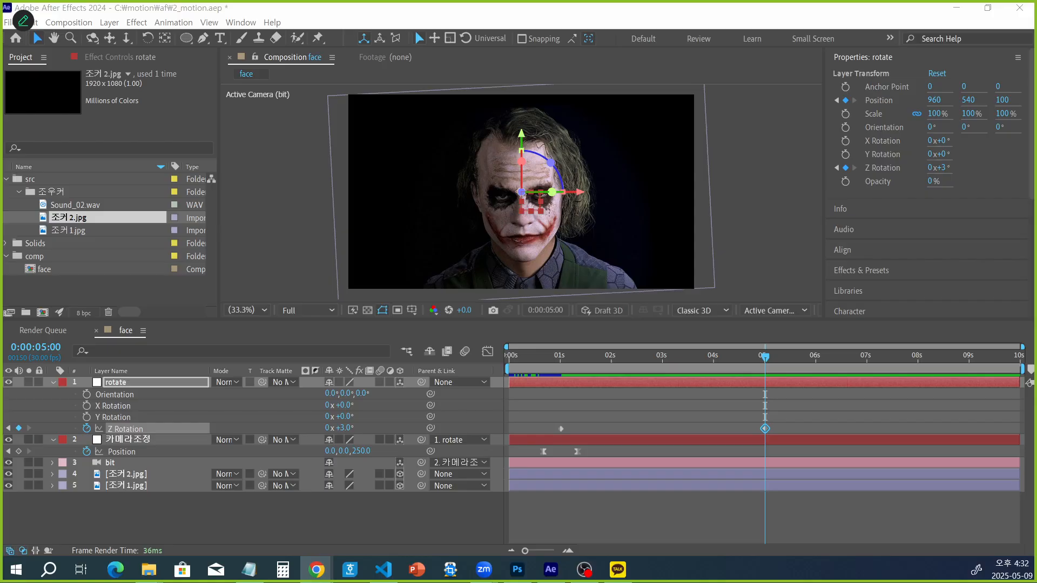
pyautogui.click(763, 357)
pyautogui.press('Home')
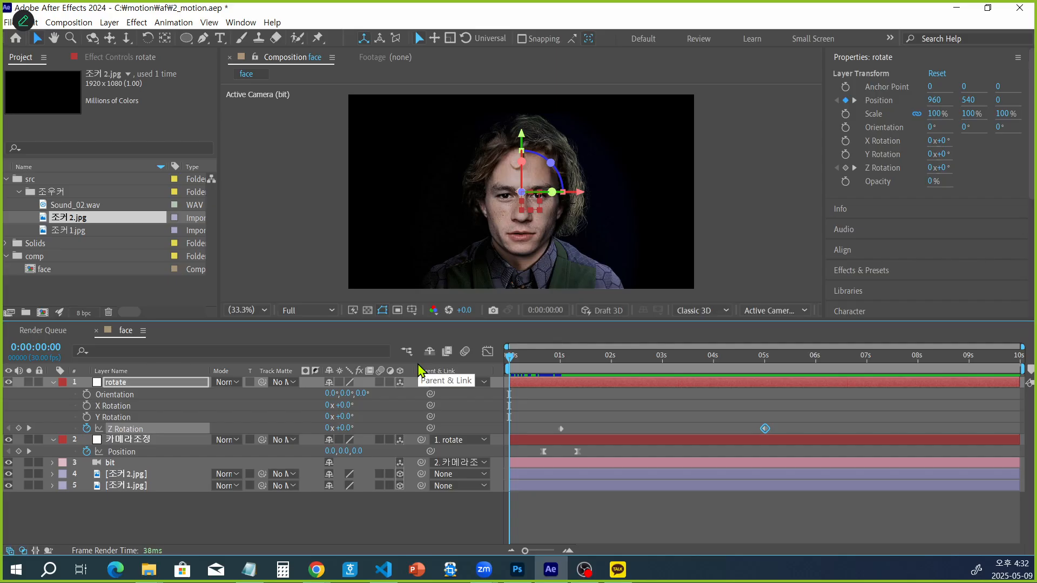
pyautogui.press('space')
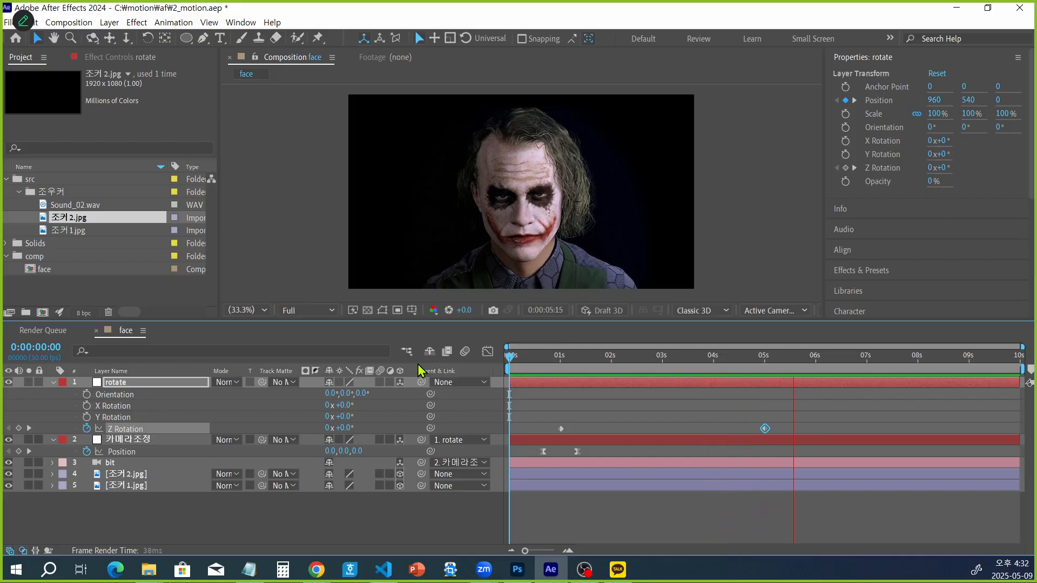
pyautogui.press('space')
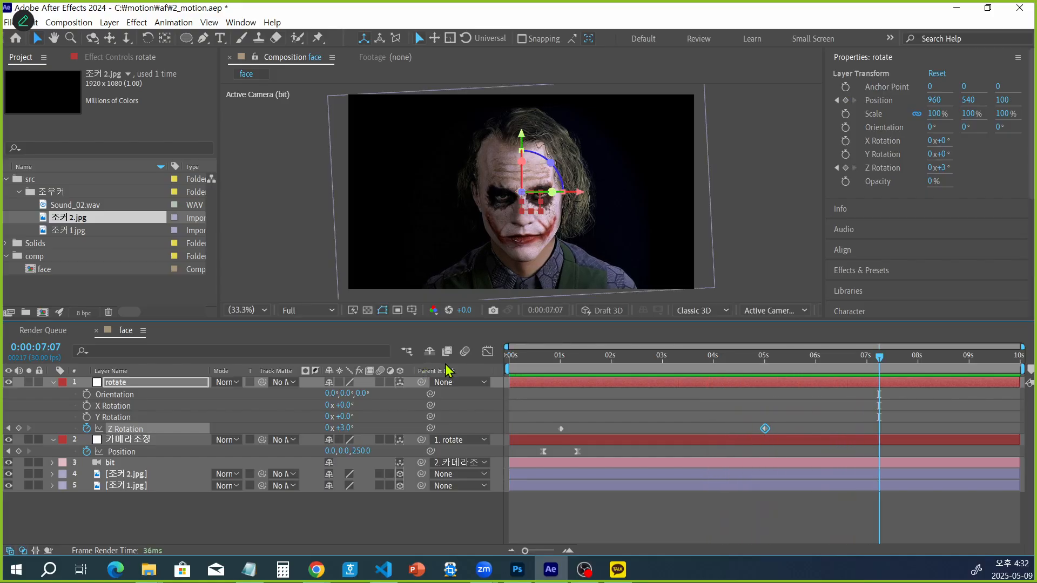
# Apply Easy Ease to both Z Rotation keyframes of the rotate null and save the project.
pyautogui.moveTo(880, 357); pyautogui.dragTo(409, 361)
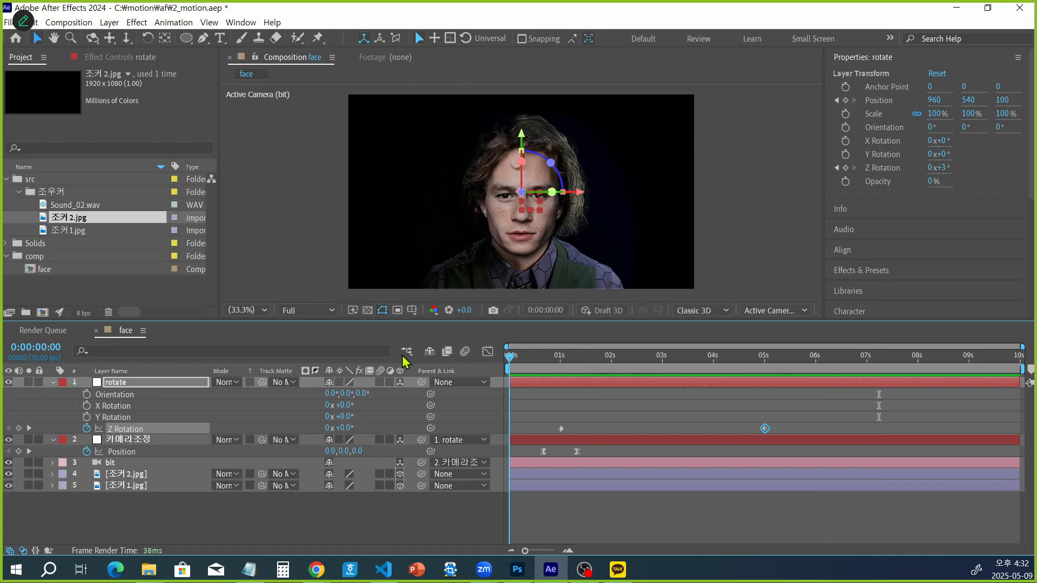
pyautogui.click(124, 429)
pyautogui.press('F9')
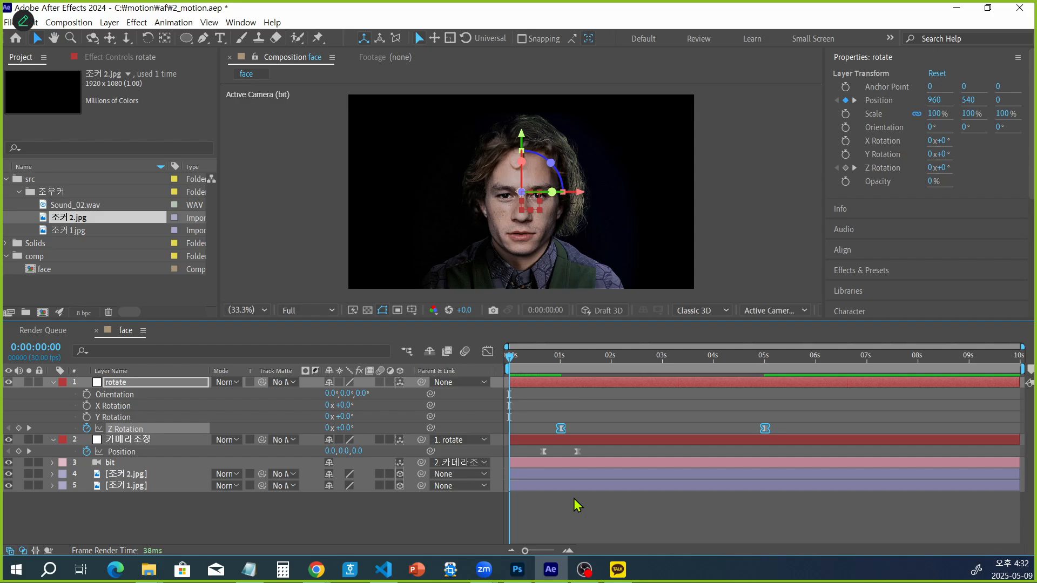
pyautogui.hotkey('ctrl', 's')
# Play the composition from the first frame to check the eased rotation.
pyautogui.press('space')
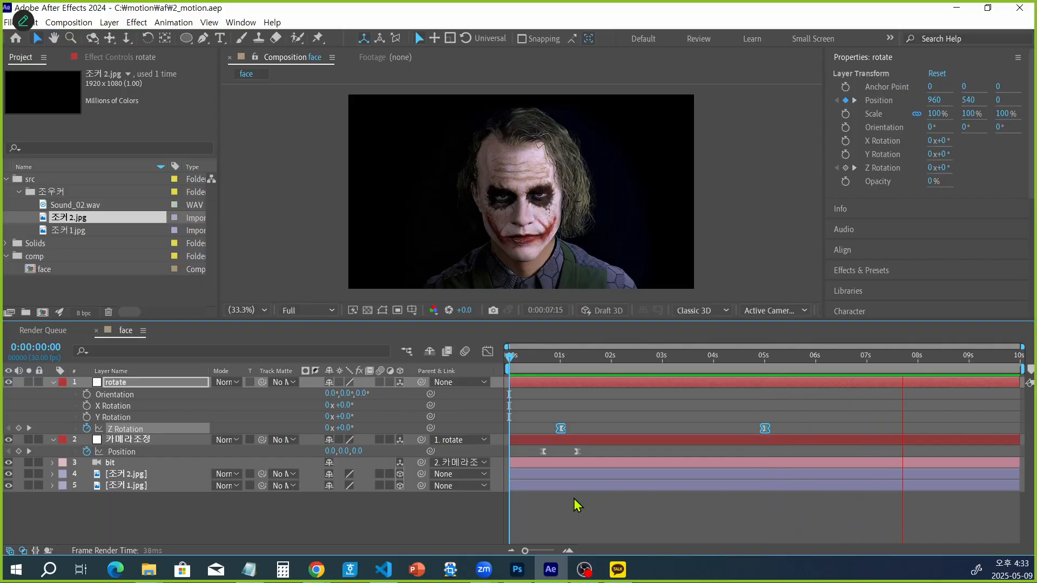
pyautogui.press('space')
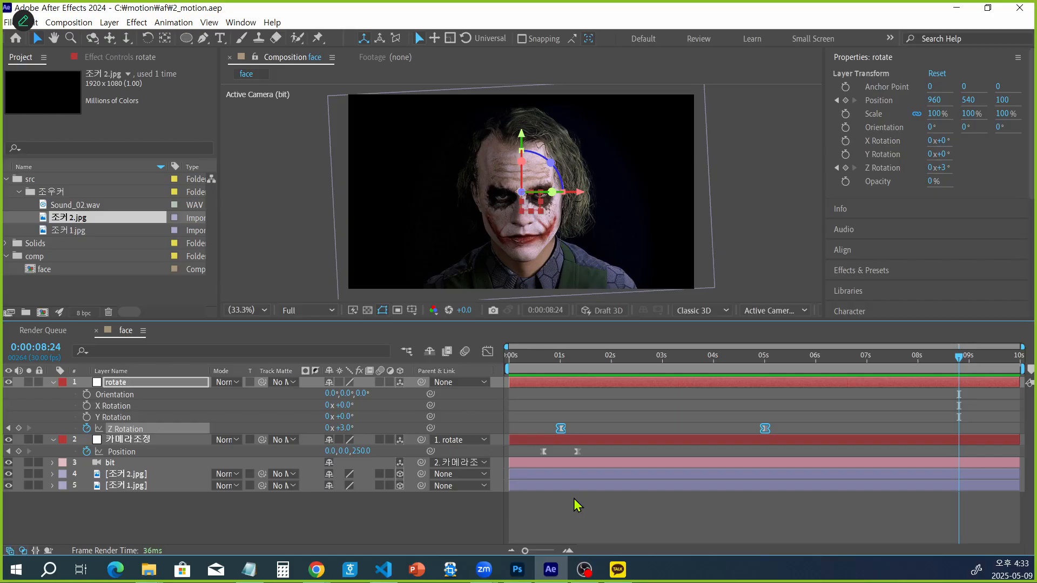
# Enable motion blur for the composition and for the rotate, 카메라조정, 조커2.jpg and 조커1.jpg layers.
pyautogui.click(465, 352)
pyautogui.moveTo(382, 387); pyautogui.dragTo(380, 486)
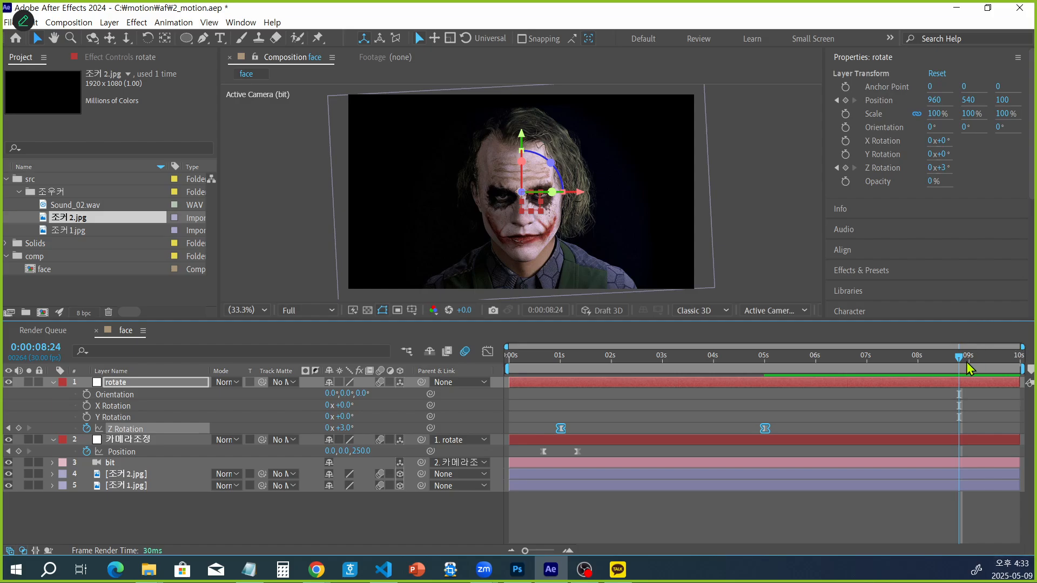
# Play the composition from the first frame to check the motion blur, and collapse the rotate null's properties.
pyautogui.moveTo(959, 358); pyautogui.dragTo(494, 393)
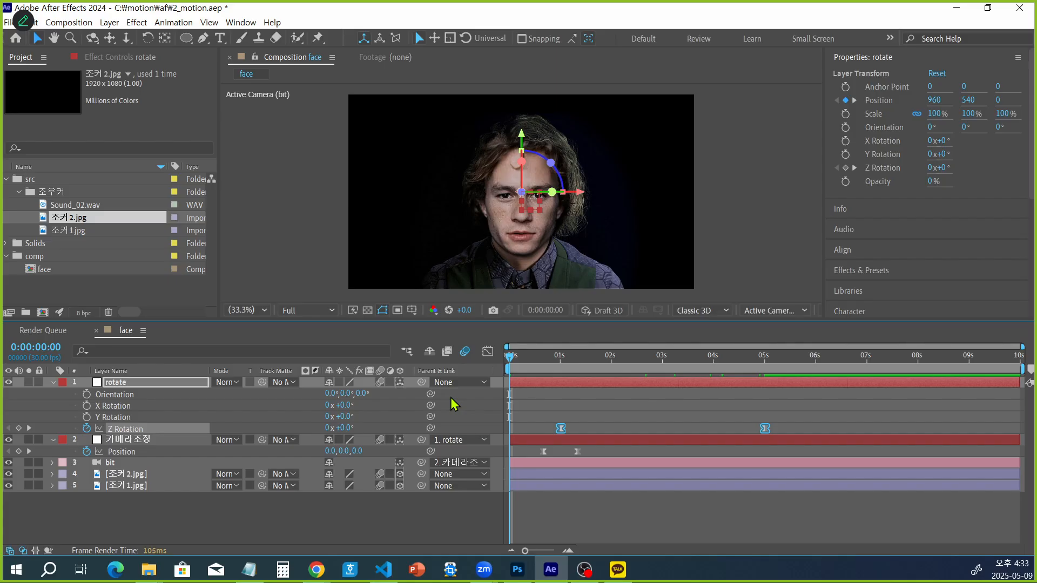
pyautogui.press('space')
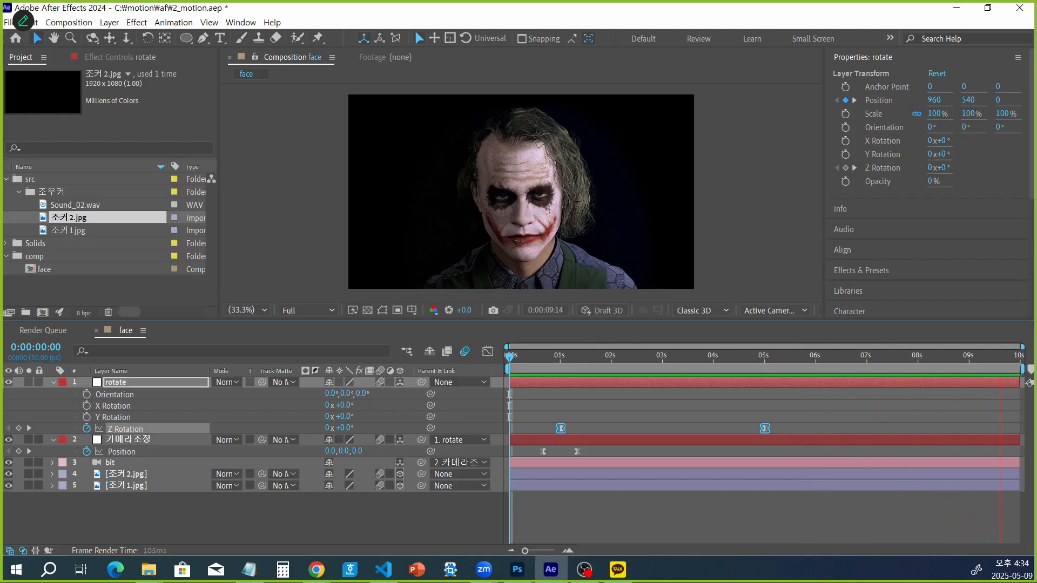
pyautogui.hotkey('alt', 'Tab')
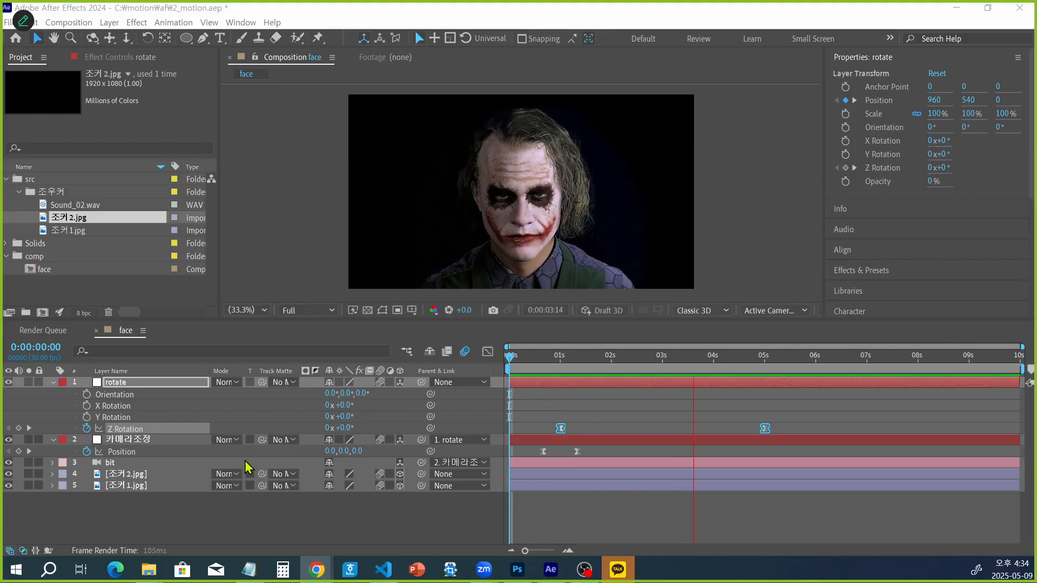
pyautogui.click(53, 382)
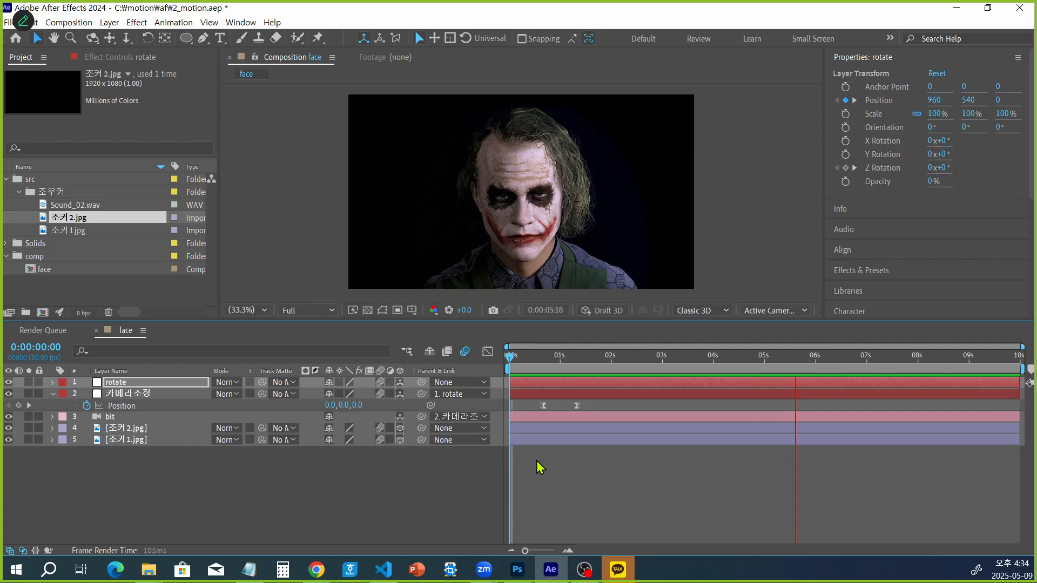
pyautogui.press('space')
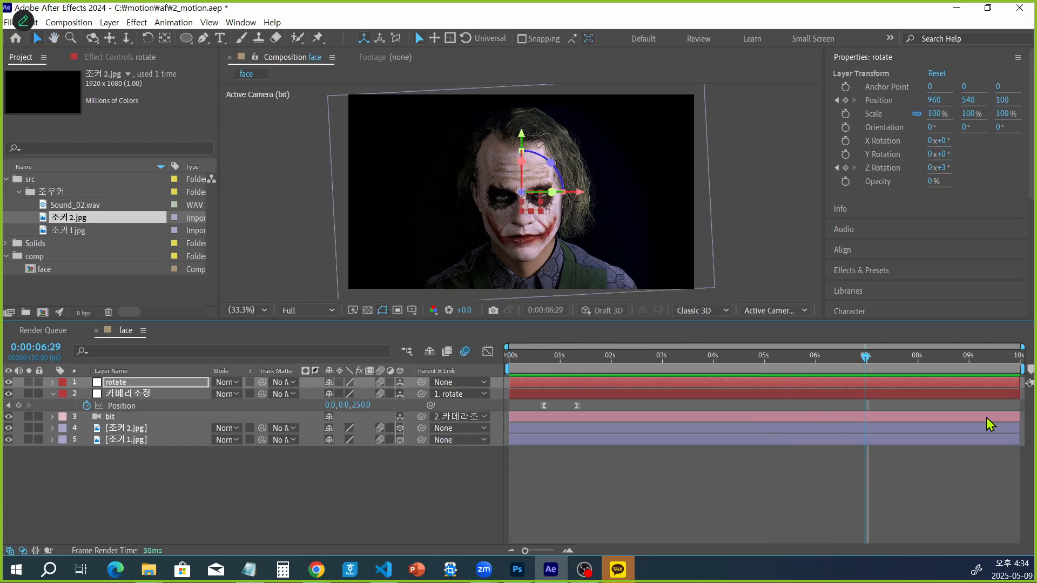
# Return to the first frame and add a new adjustment layer above the rotate null.
pyautogui.press('Home')
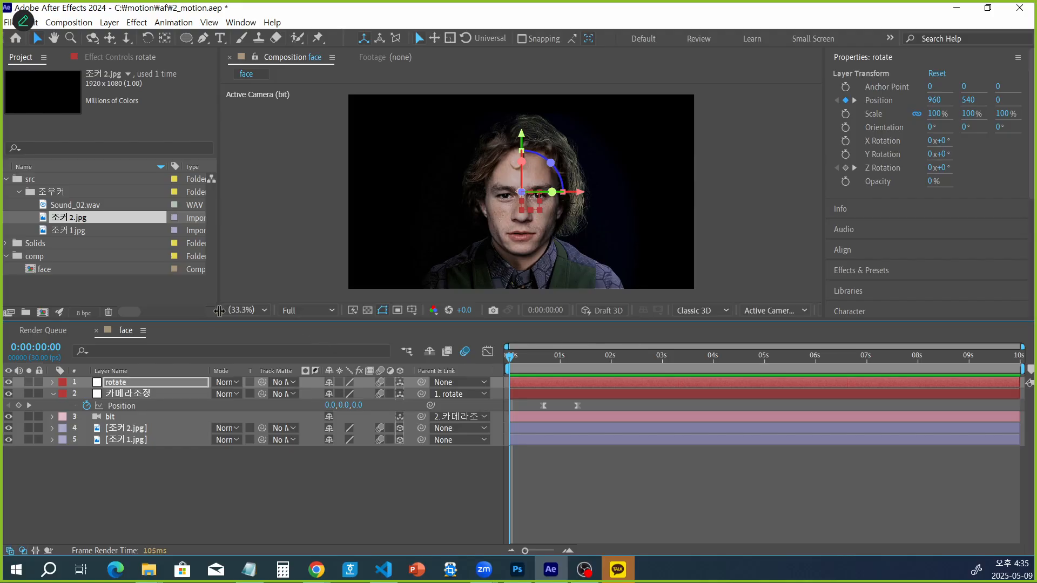
pyautogui.click(174, 22)
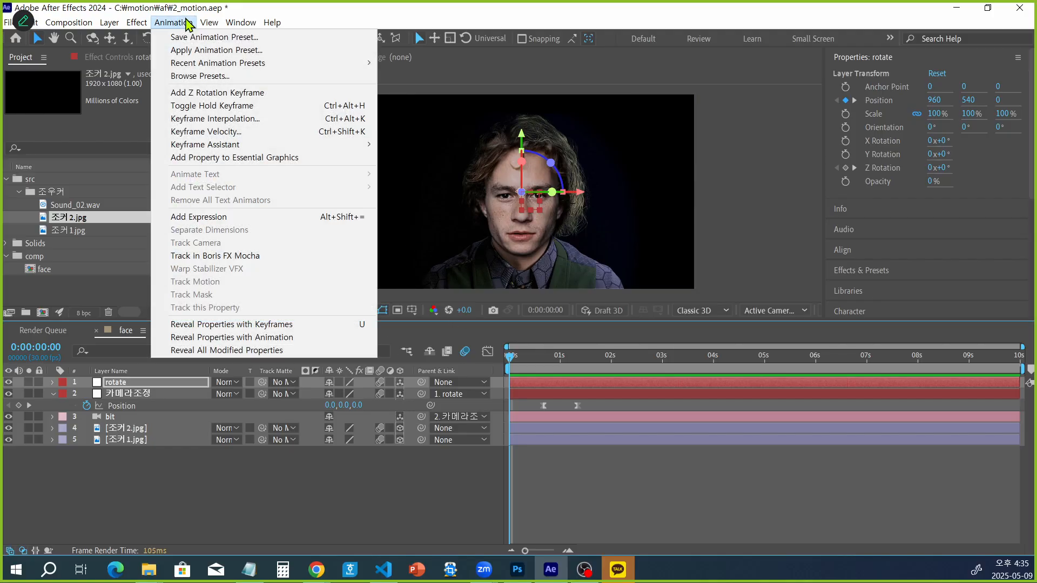
pyautogui.moveTo(201, 23)
pyautogui.moveTo(140, 23)
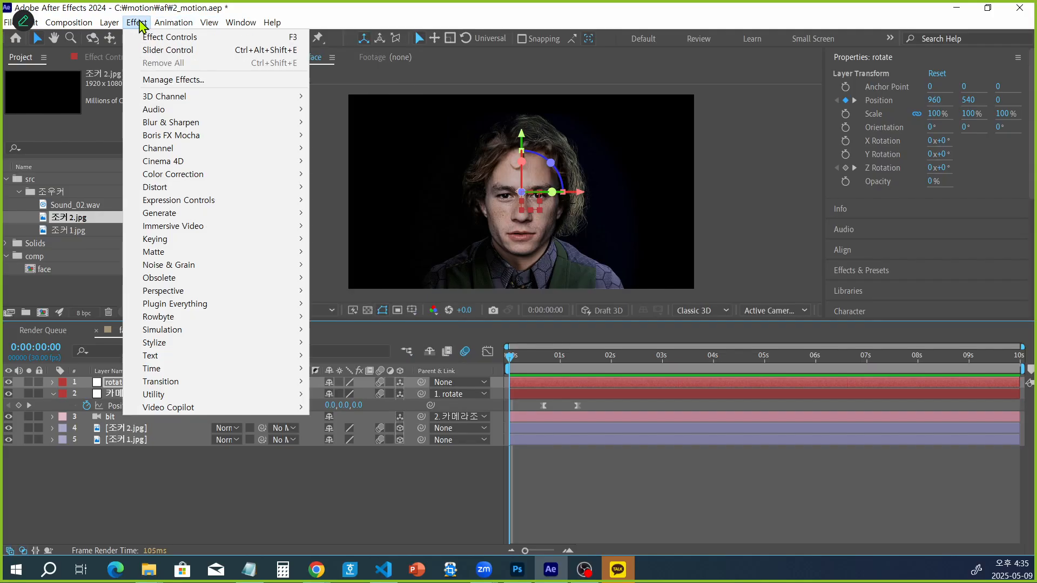
pyautogui.moveTo(125, 42)
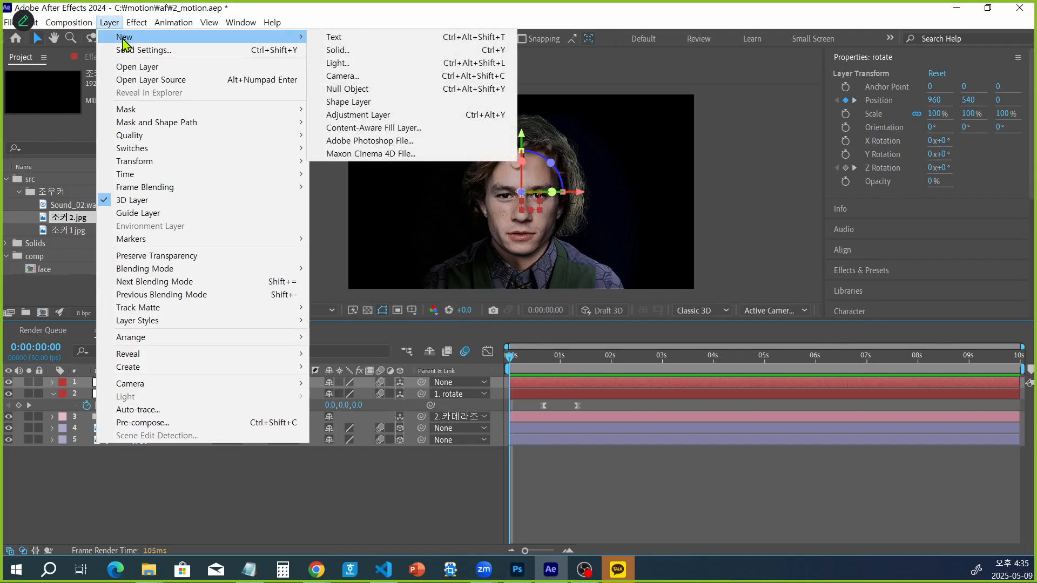
pyautogui.click(652, 17)
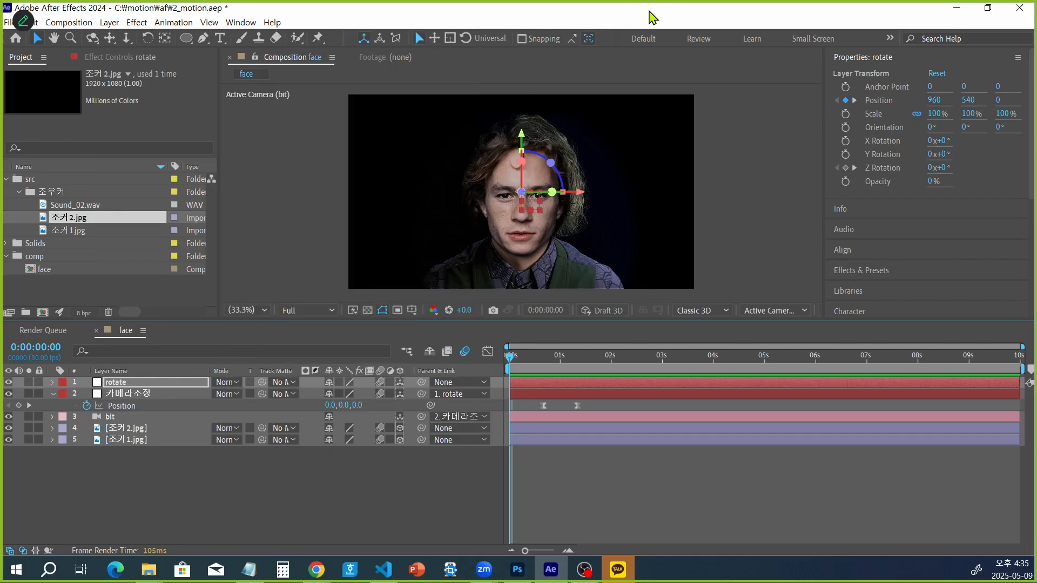
pyautogui.click(192, 384)
pyautogui.hotkey('ctrl', 'alt', 'y')
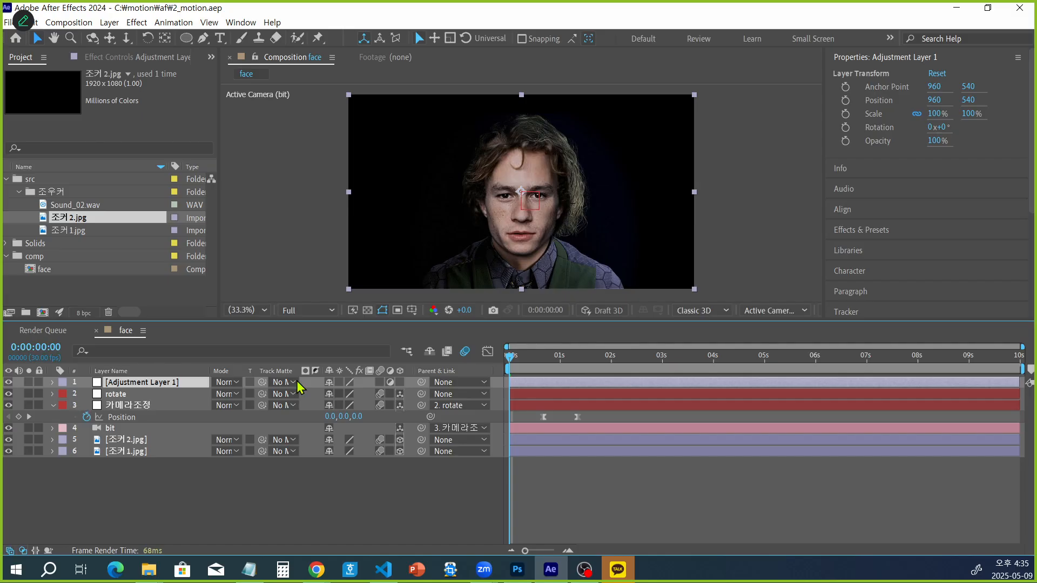
pyautogui.press('c')
pyautogui.press('Return')
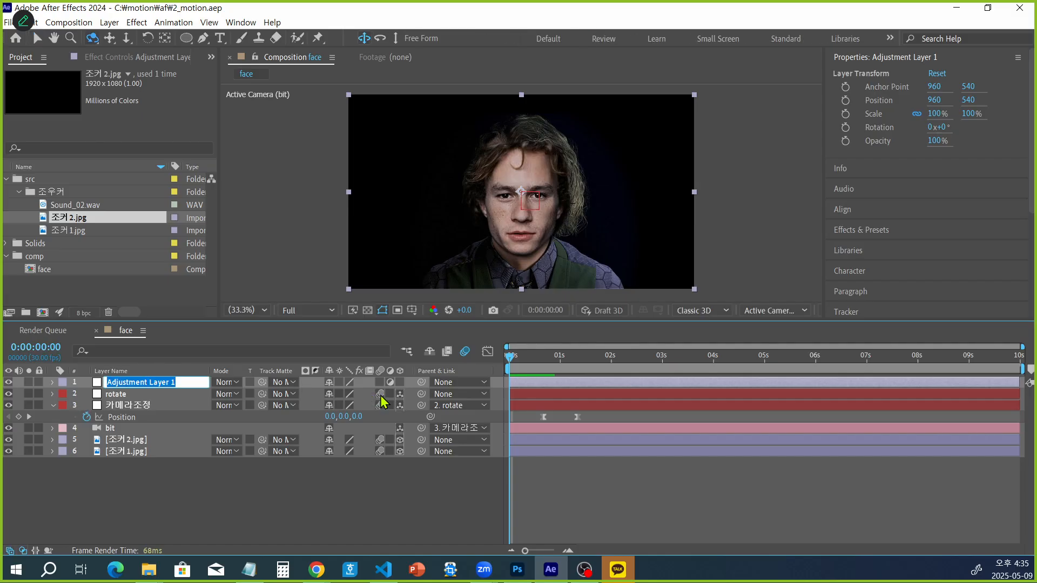
pyautogui.click(369, 479)
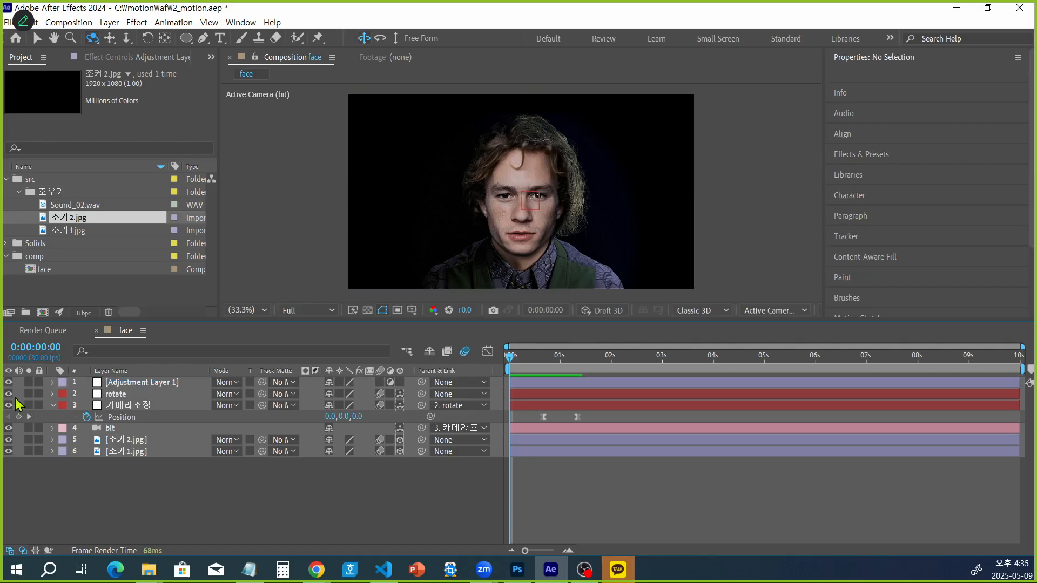
# Shift the adjustment layer so that it starts at 0:00:01:00, keeping it at the top of the layer stack.
pyautogui.click(51, 348)
pyautogui.write('100')
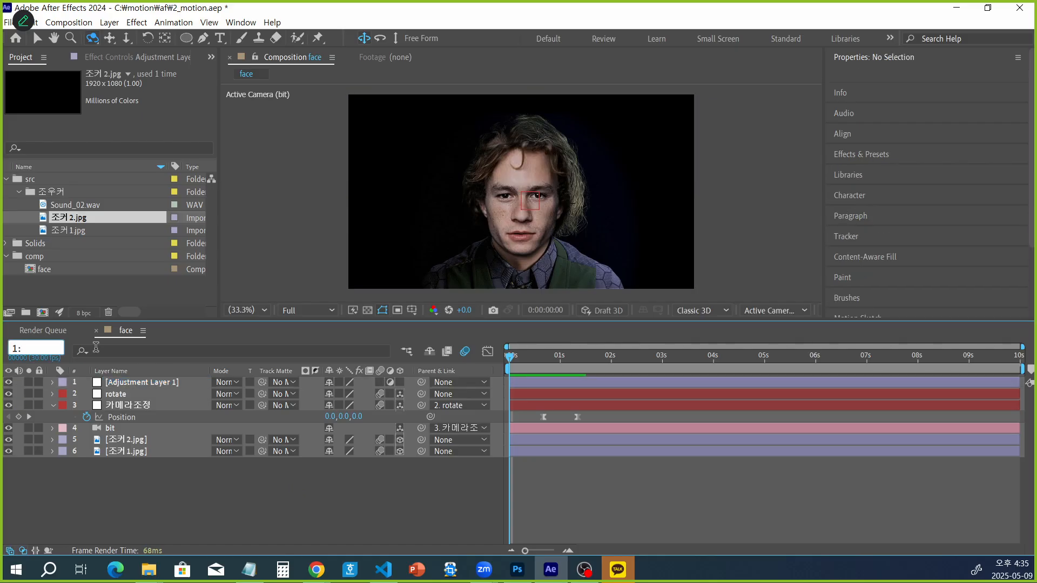
pyautogui.press('Return')
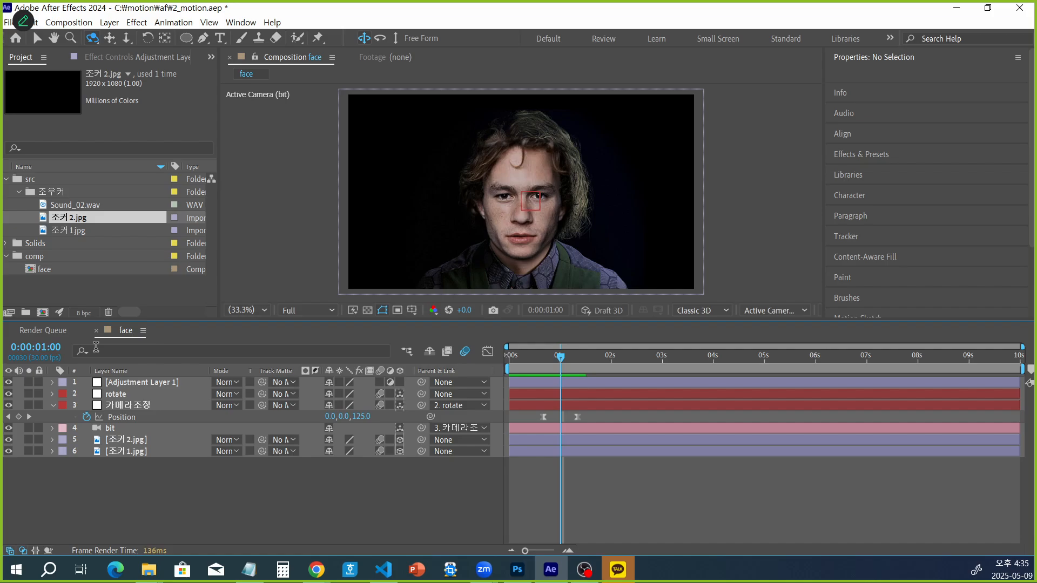
pyautogui.click(164, 383)
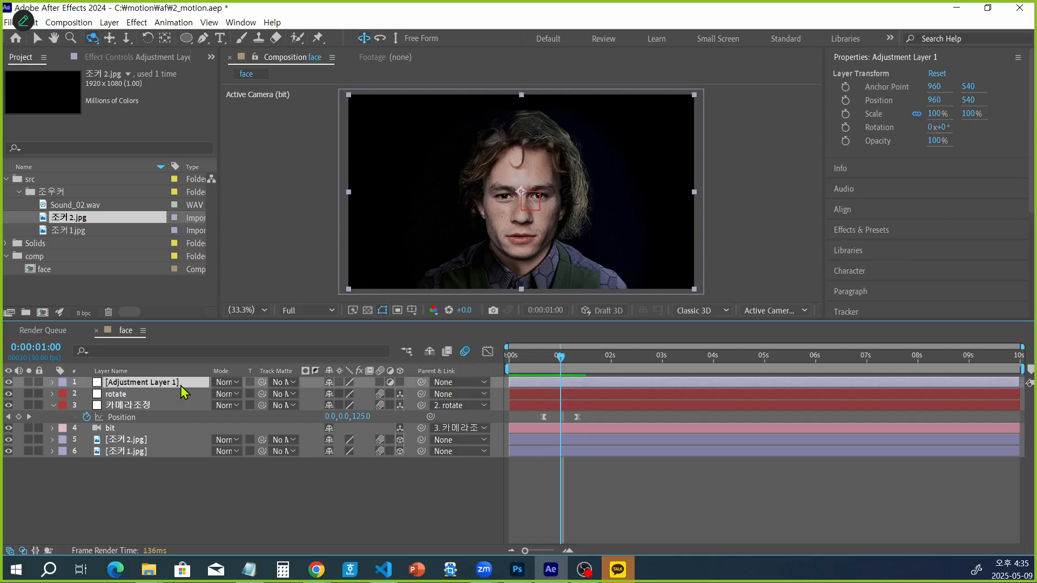
pyautogui.hotkey('ctrl', '[')
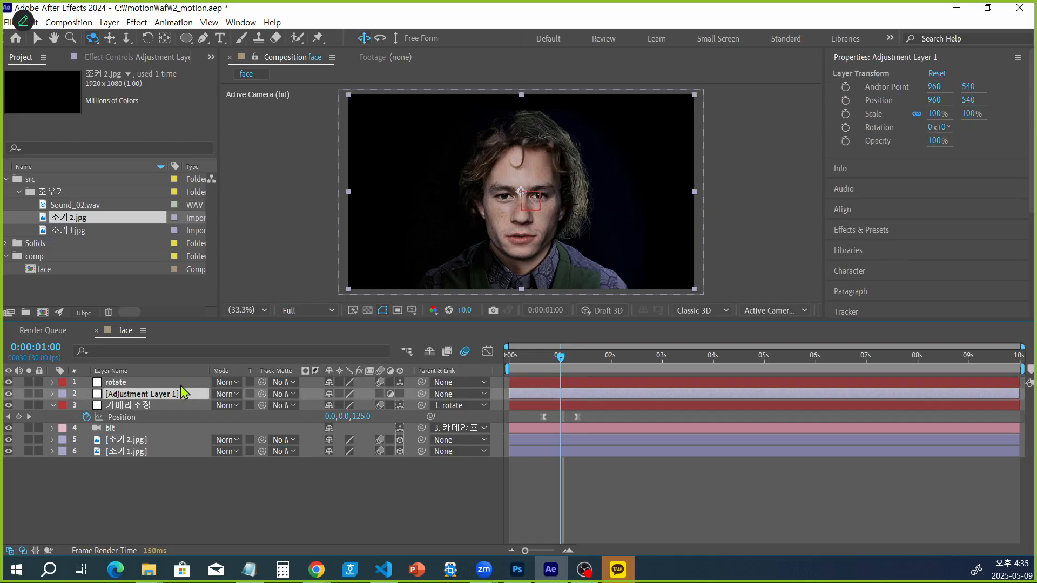
pyautogui.hotkey('ctrl', ']')
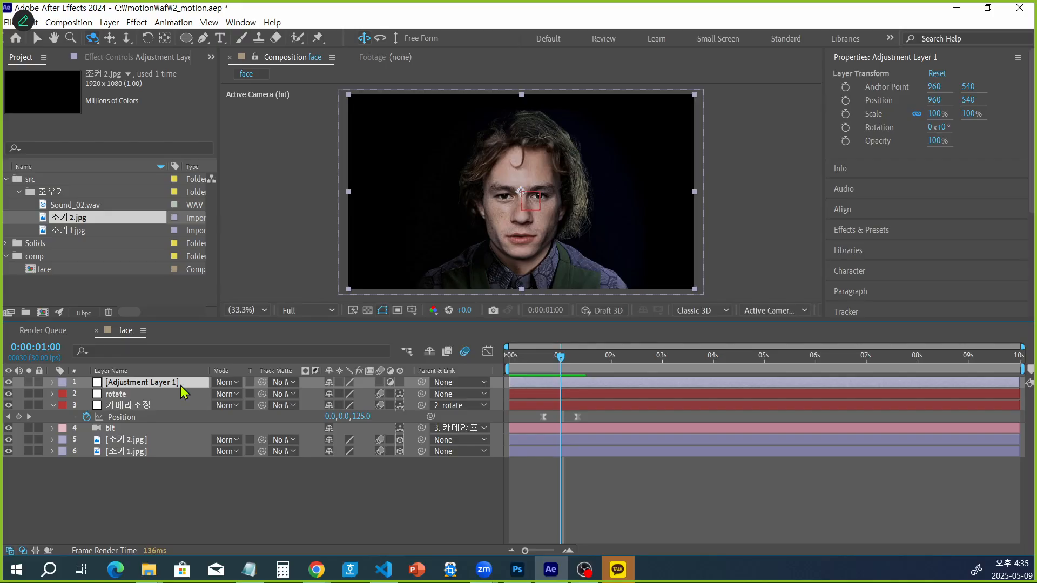
pyautogui.press('[')
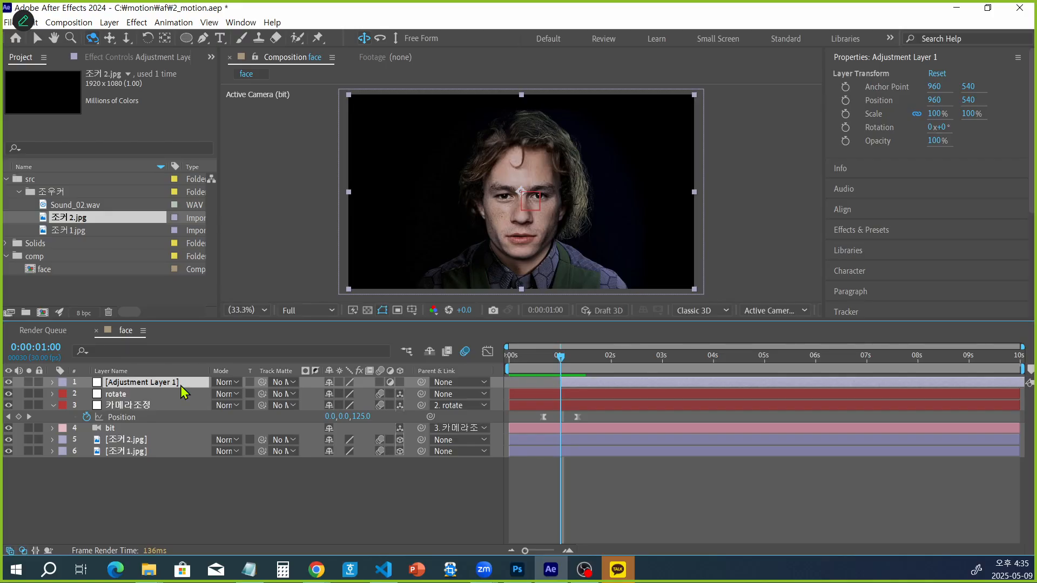
pyautogui.hotkey('ctrl', 'z')
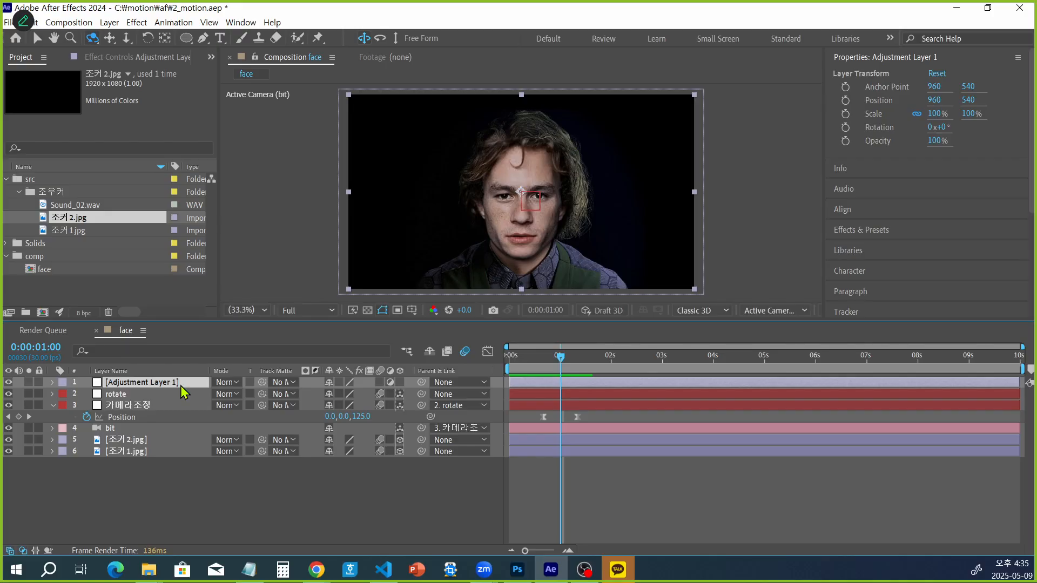
pyautogui.press('[')
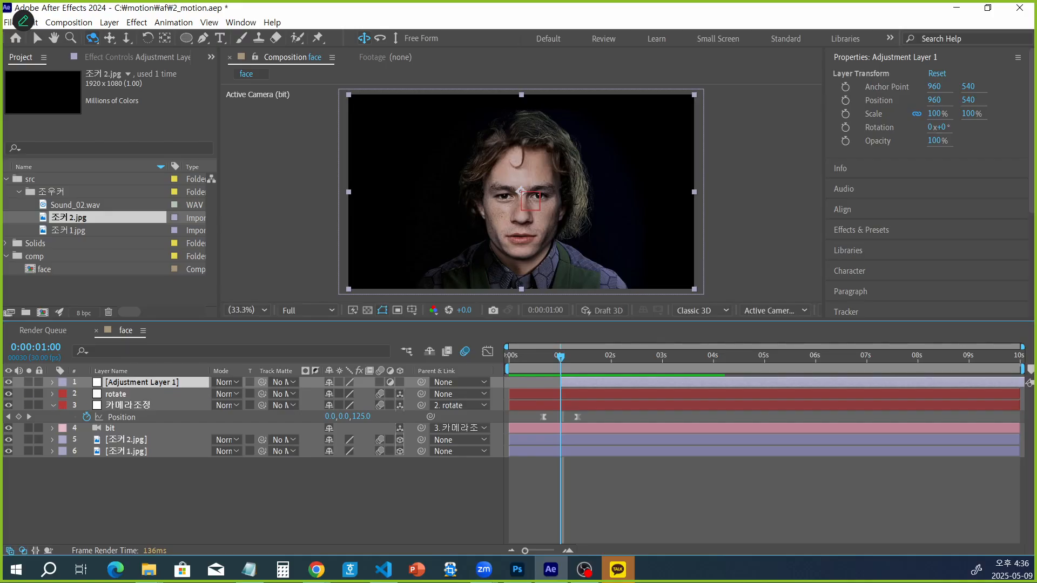
# Search the effects and presets for "wiggle" and apply the Wiggle - position preset to the adjustment layer.
pyautogui.hotkey('alt', 'Tab')
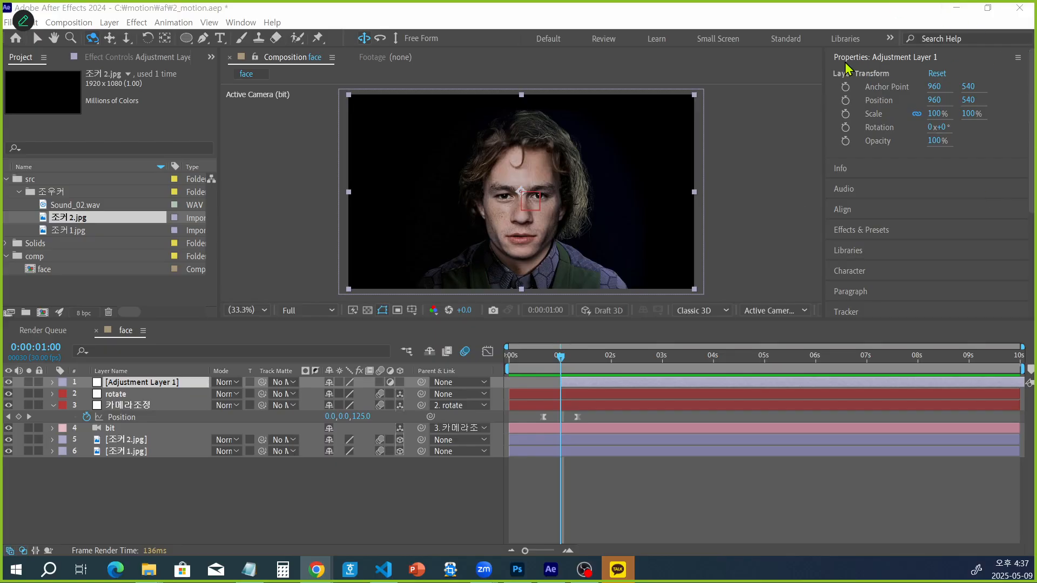
pyautogui.click(901, 231)
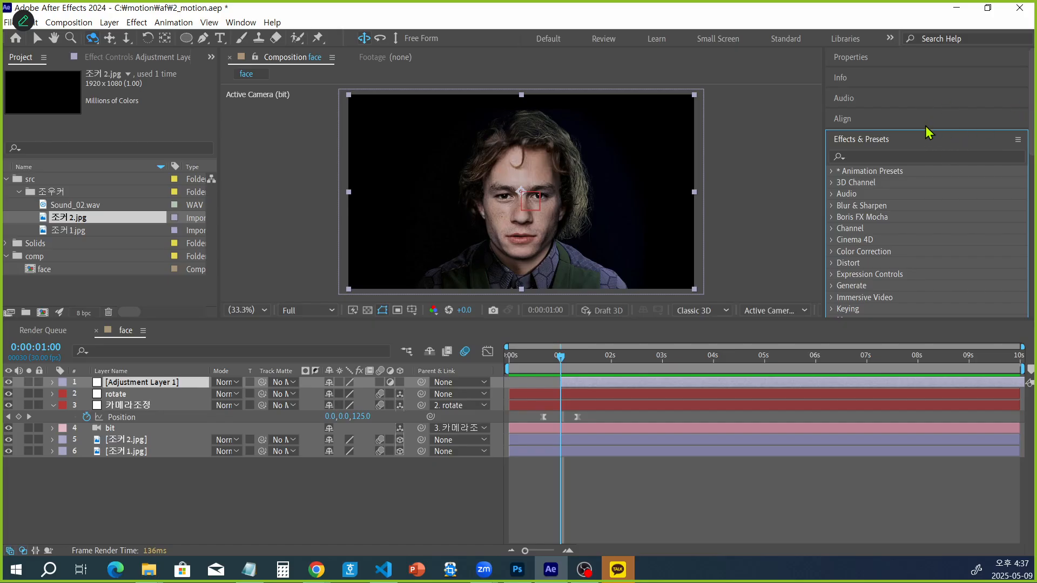
pyautogui.moveTo(882, 320); pyautogui.dragTo(888, 388)
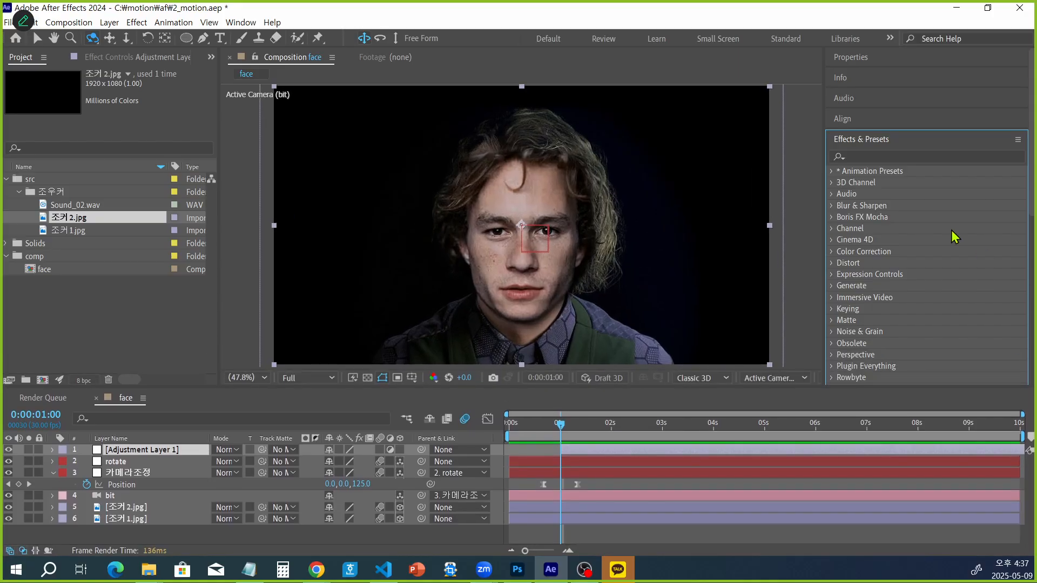
pyautogui.click(864, 157)
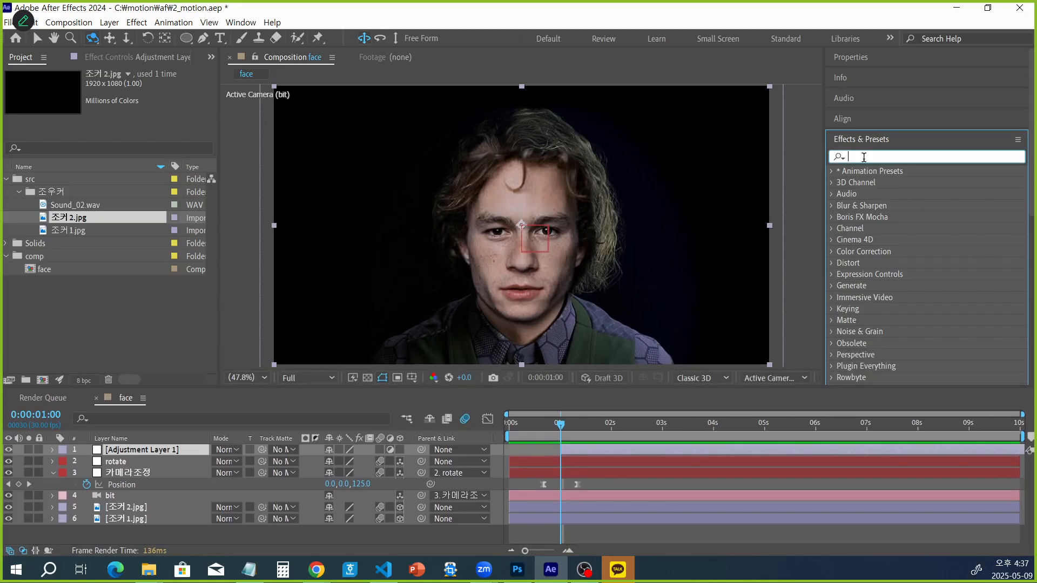
pyautogui.write('w')
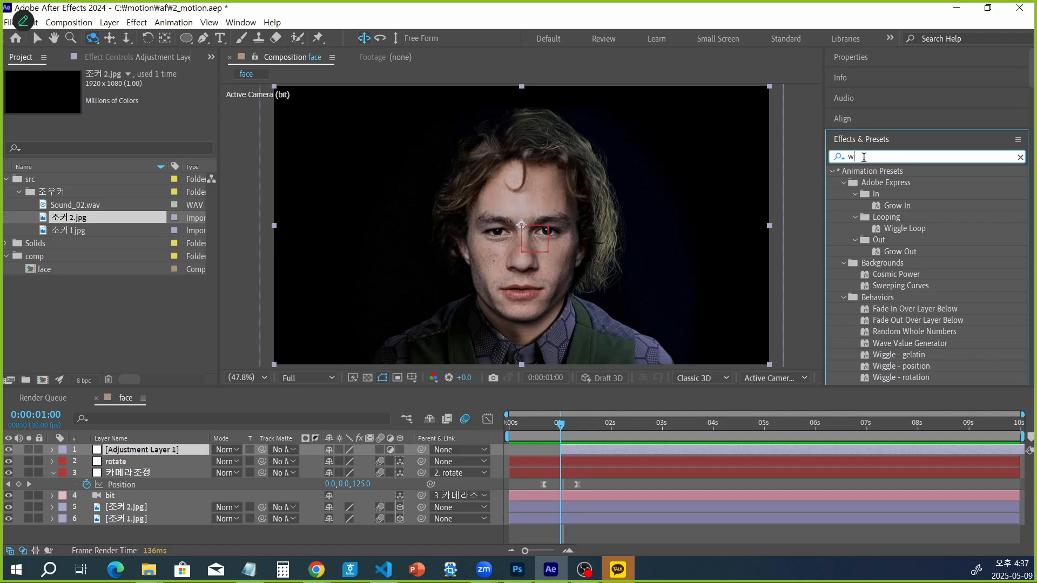
pyautogui.write('igg')
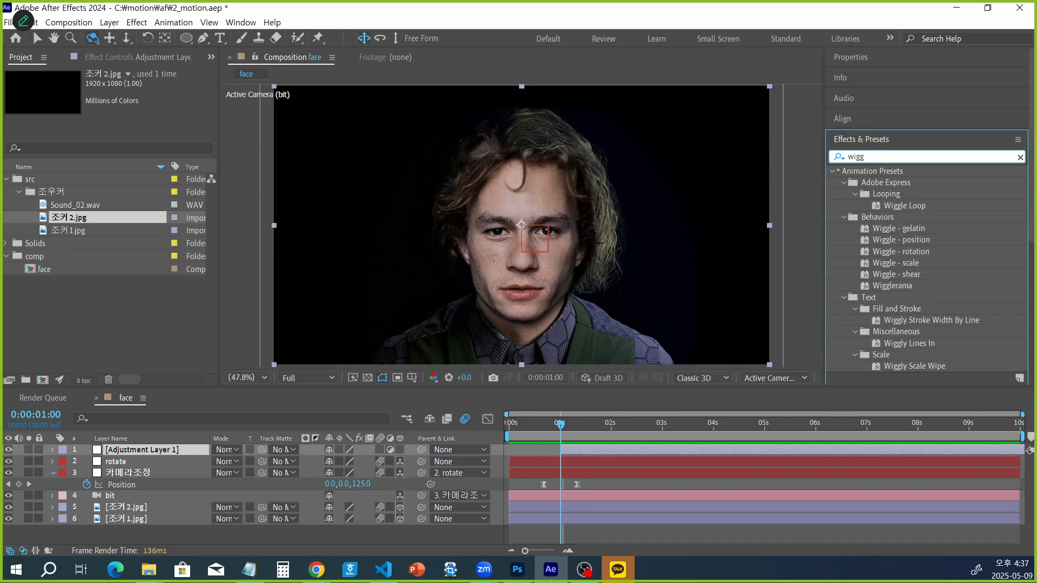
pyautogui.write('le')
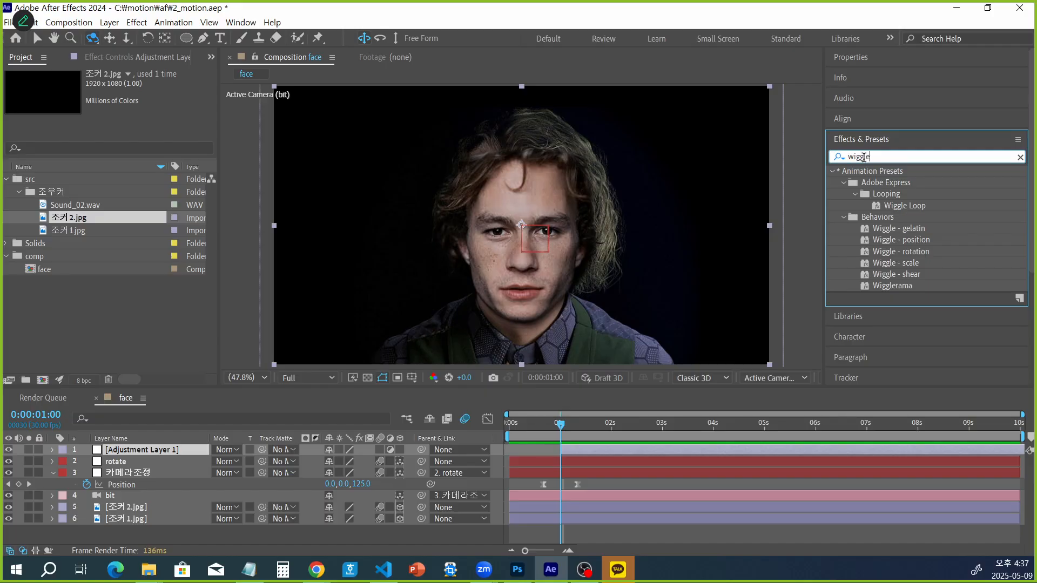
pyautogui.click(925, 244)
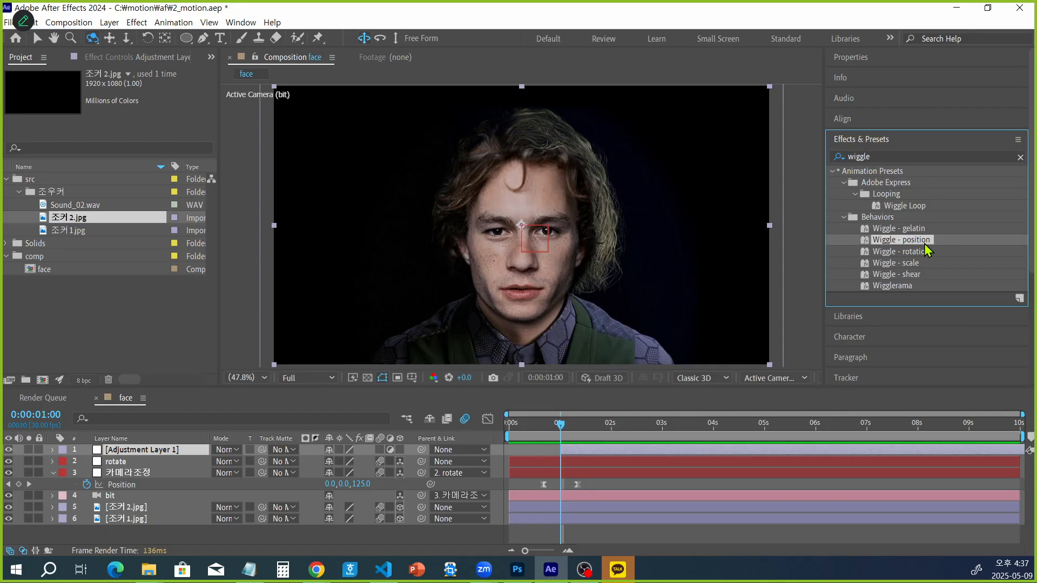
pyautogui.moveTo(928, 250); pyautogui.dragTo(169, 455)
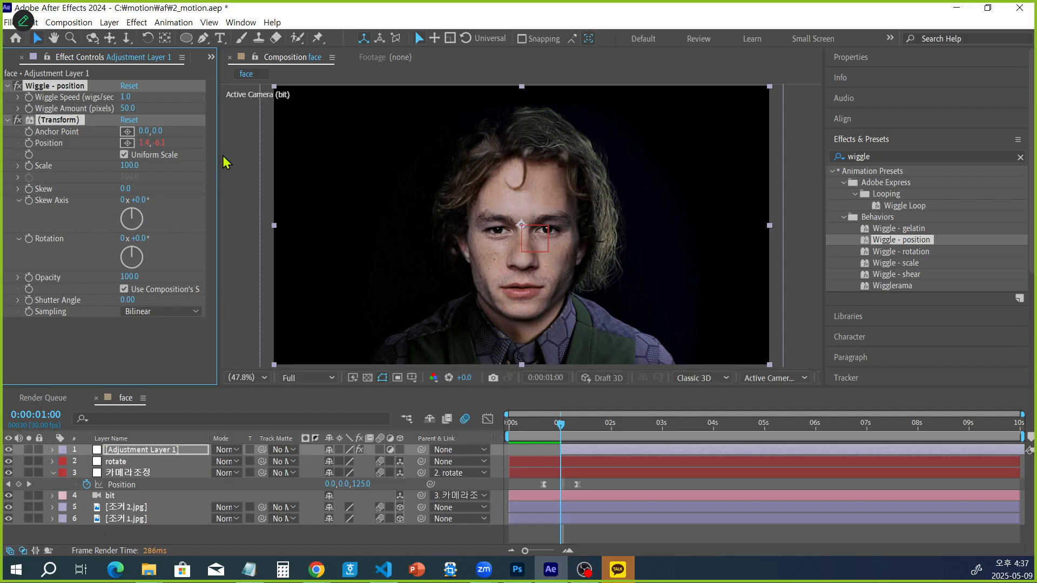
# Set the Wiggle - position effect's Wiggle Speed to 5 and its Wiggle Amount to 10 pixels.
pyautogui.moveTo(219, 133); pyautogui.dragTo(298, 133)
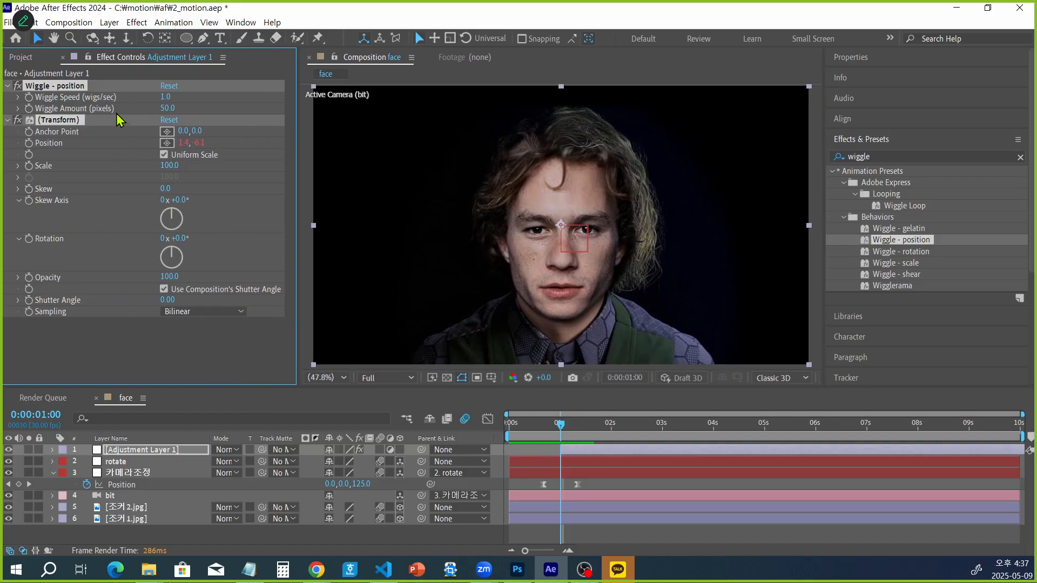
pyautogui.click(168, 97)
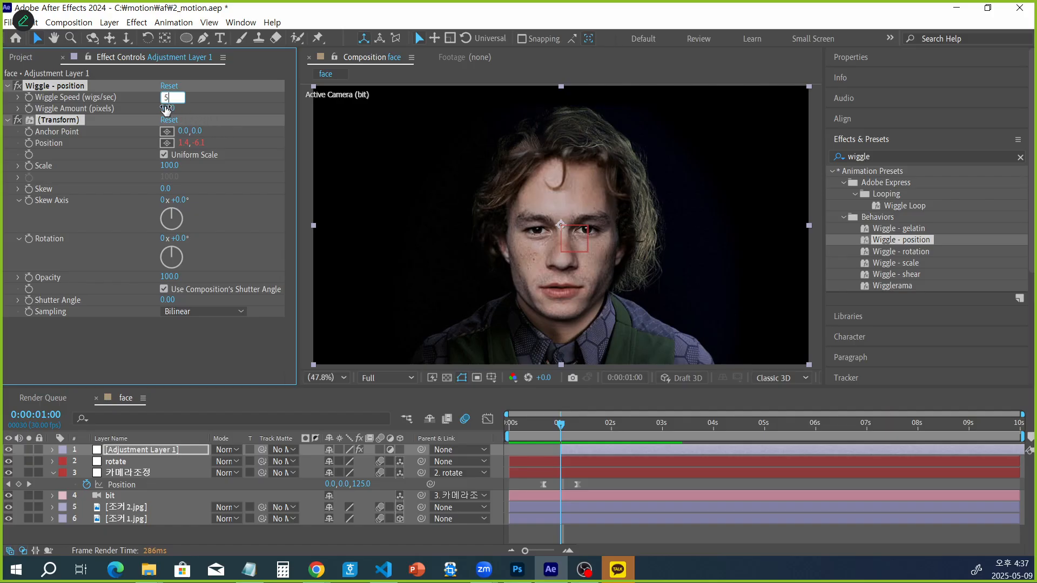
pyautogui.press('Tab')
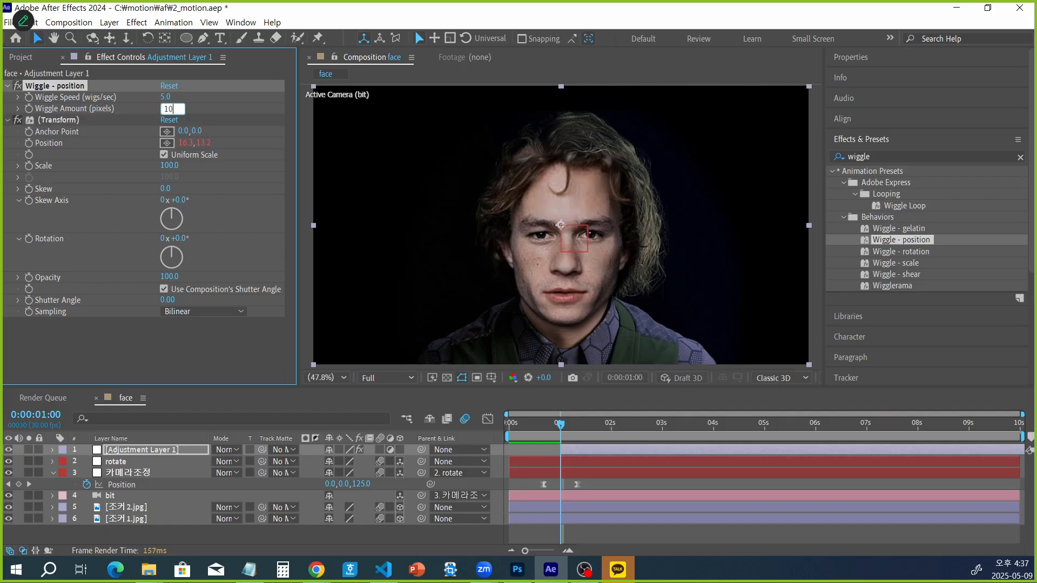
pyautogui.press('Return')
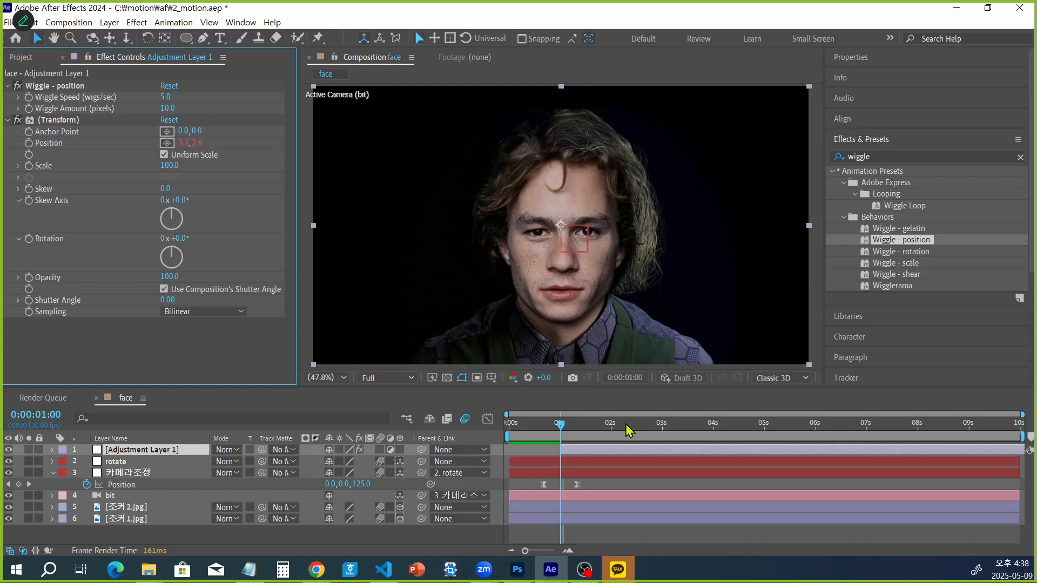
# Play the composition from the first frame to check the position wiggle.
pyautogui.moveTo(560, 433); pyautogui.dragTo(439, 432)
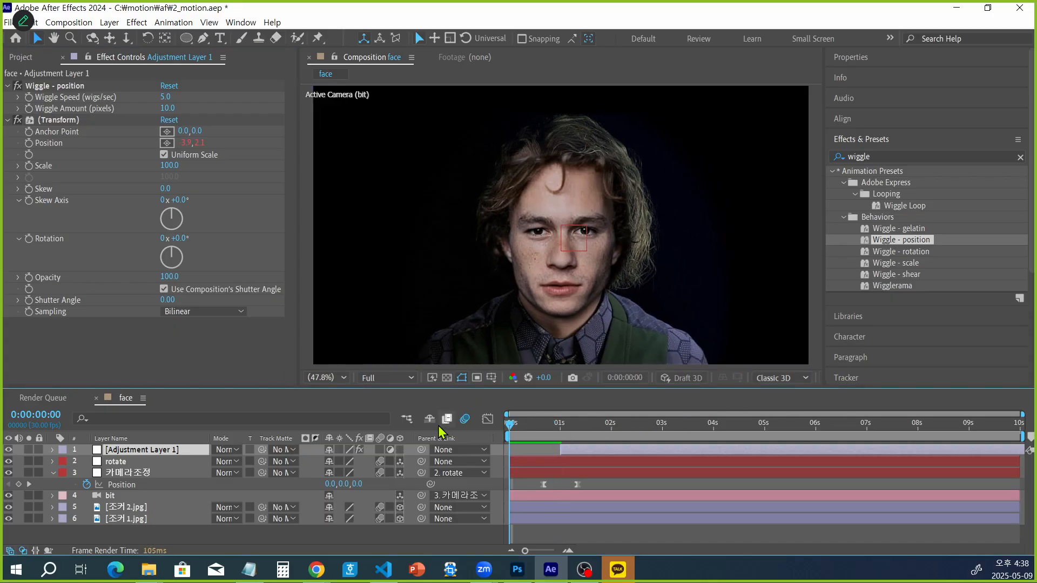
pyautogui.press('space')
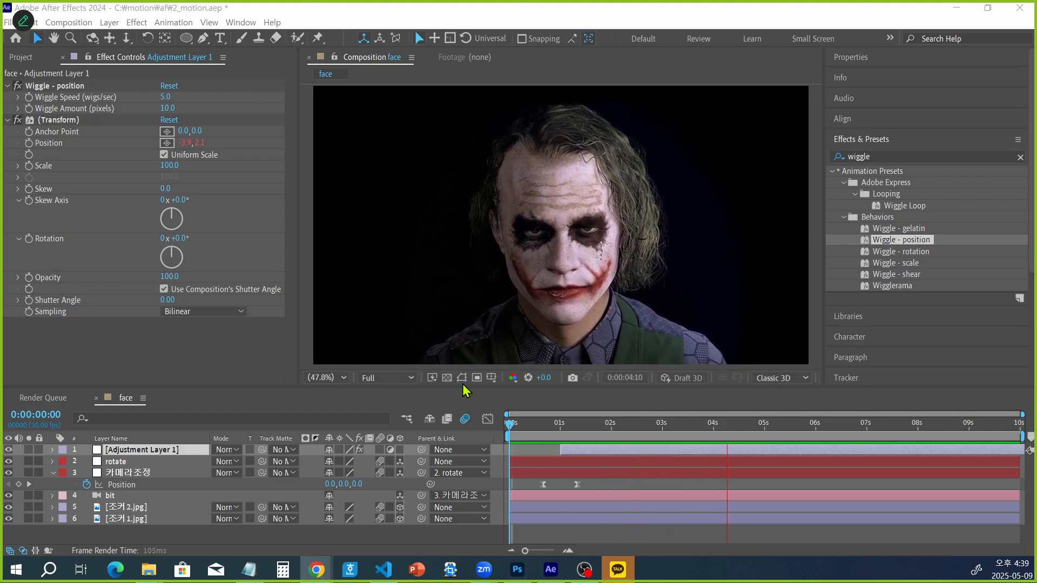
pyautogui.click(792, 426)
# Add keyframes for Wiggle Speed and Wiggle Amount at 0:00:01:00 and reveal them under the adjustment layer.
pyautogui.moveTo(792, 426); pyautogui.dragTo(560, 426)
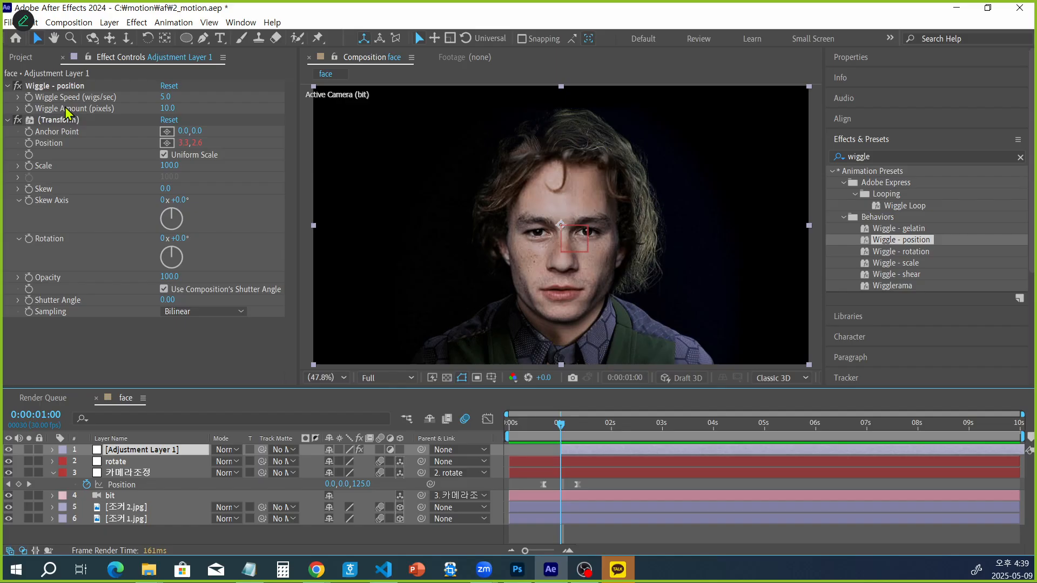
pyautogui.click(32, 105)
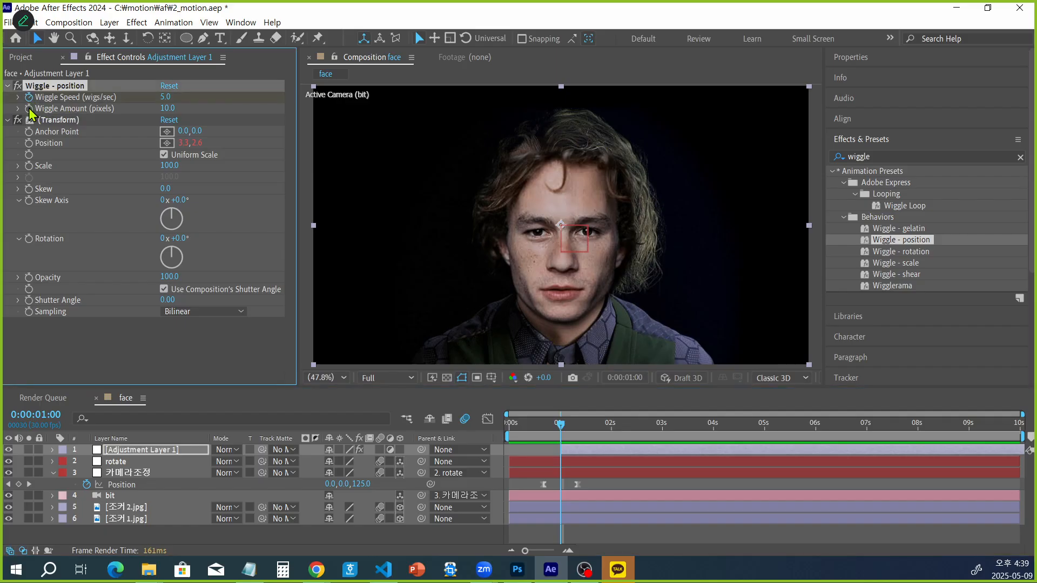
pyautogui.click(187, 443)
pyautogui.click(196, 451)
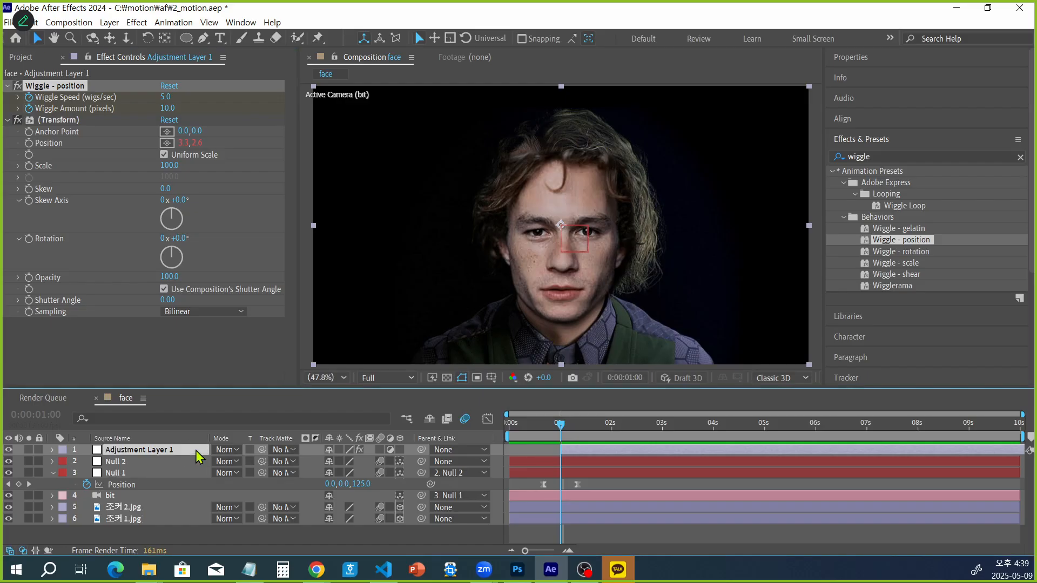
pyautogui.press('u')
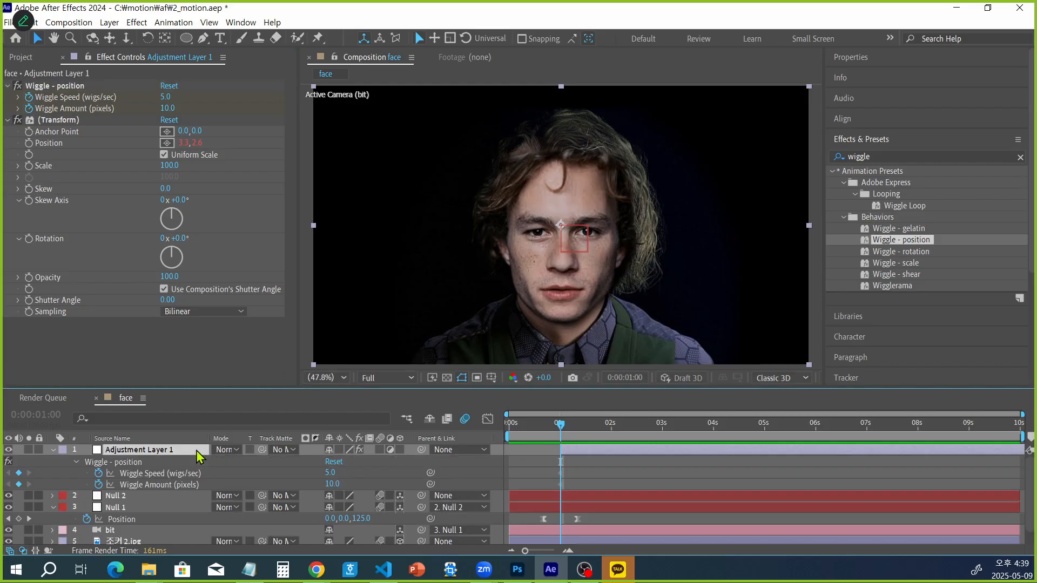
# Keyframe the adjustment layer's Wiggle Speed and Wiggle Amount to 0 at 0:00:03:00.
pyautogui.click(656, 471)
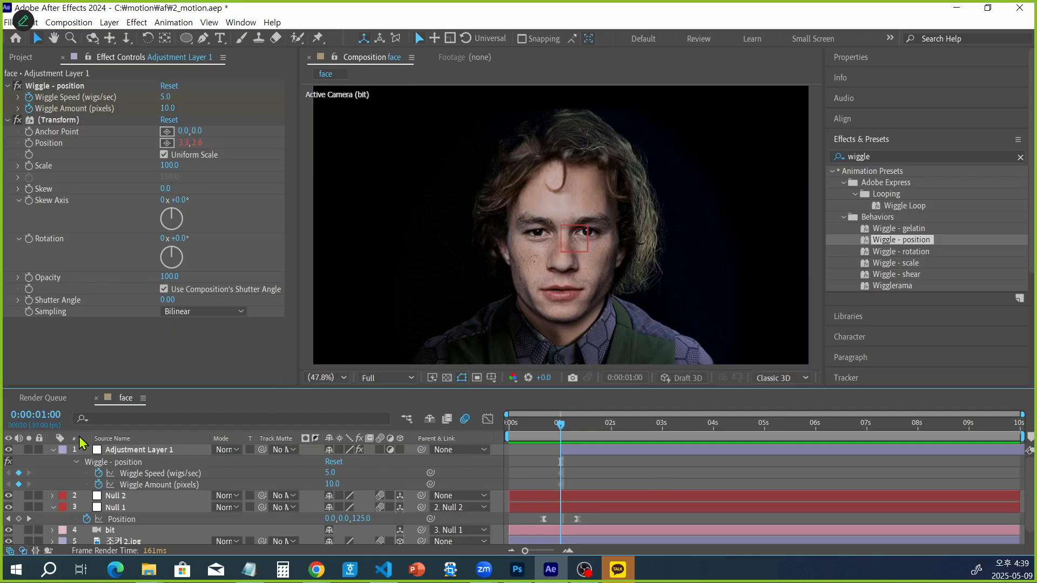
pyautogui.click(43, 416)
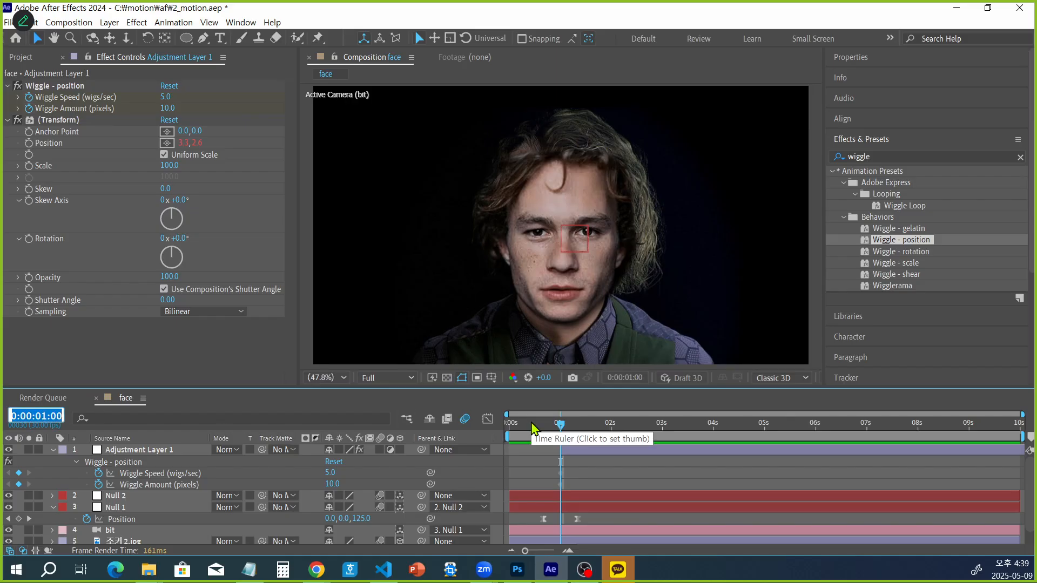
pyautogui.write('3:')
pyautogui.press('Return')
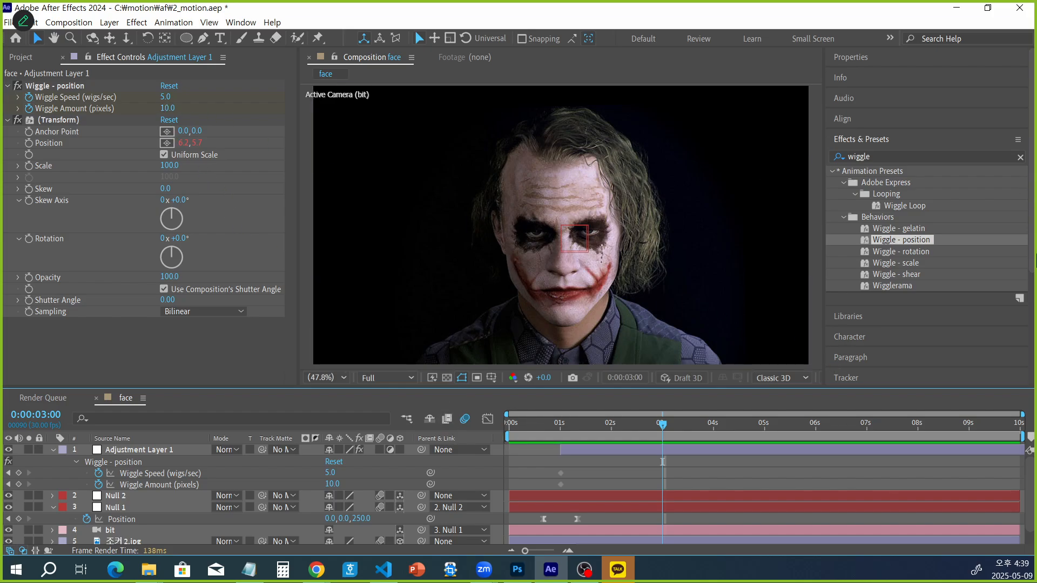
pyautogui.click(166, 97)
pyautogui.write('0')
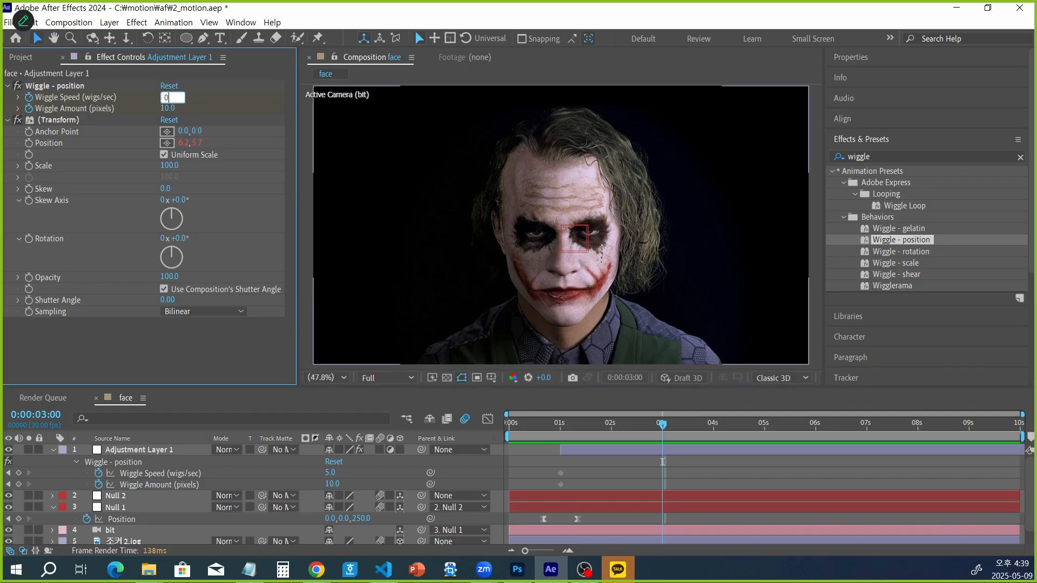
pyautogui.press('Tab')
pyautogui.write('0')
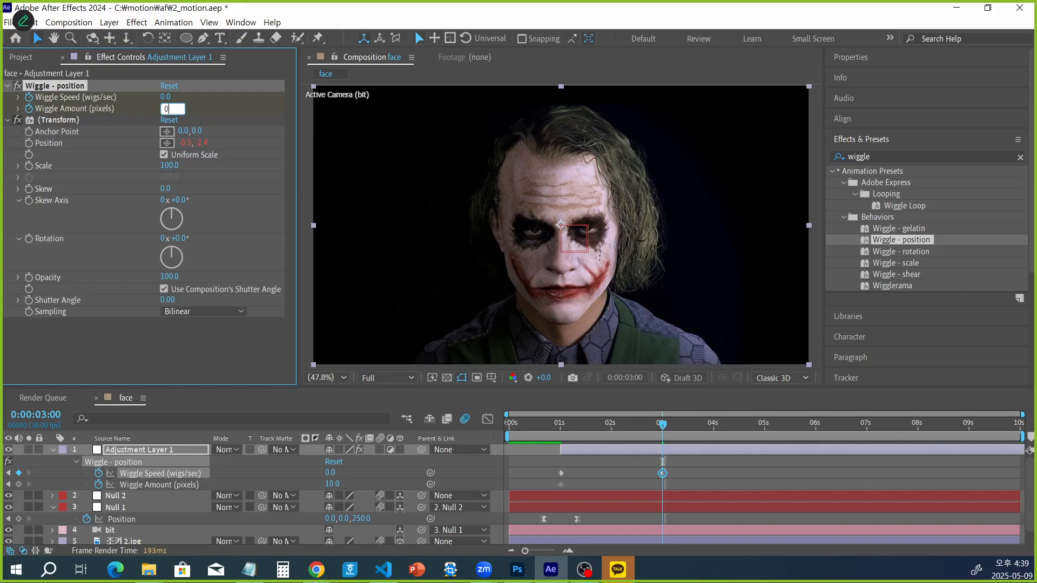
pyautogui.press('Return')
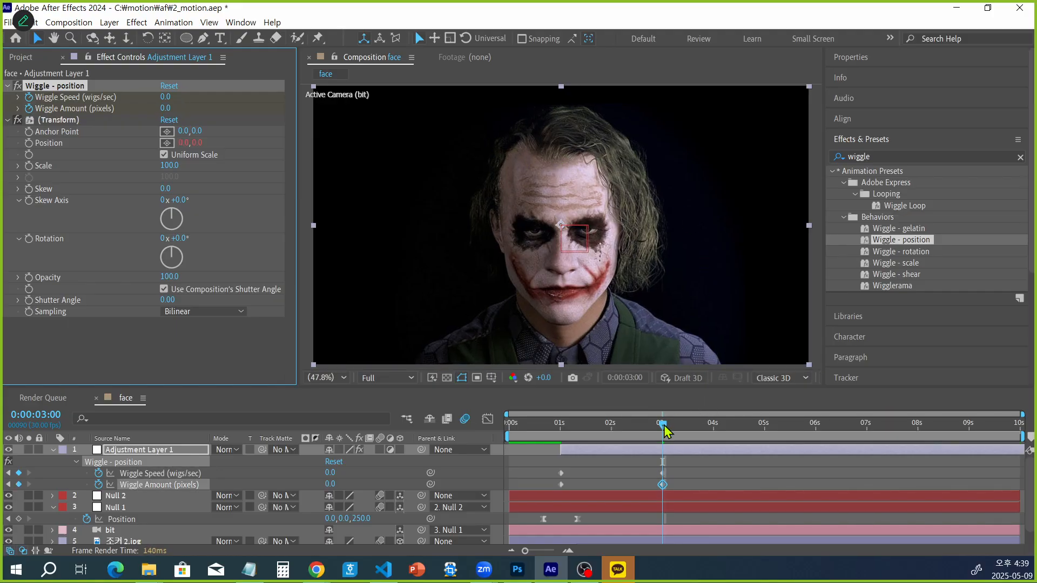
# Apply Easy Ease to the Wiggle Speed and Wiggle Amount keyframes at three seconds.
pyautogui.moveTo(666, 430)
pyautogui.mouseDown()
pyautogui.moveTo(563, 436)
pyautogui.moveTo(679, 432)
pyautogui.moveTo(653, 432)
pyautogui.mouseUp()
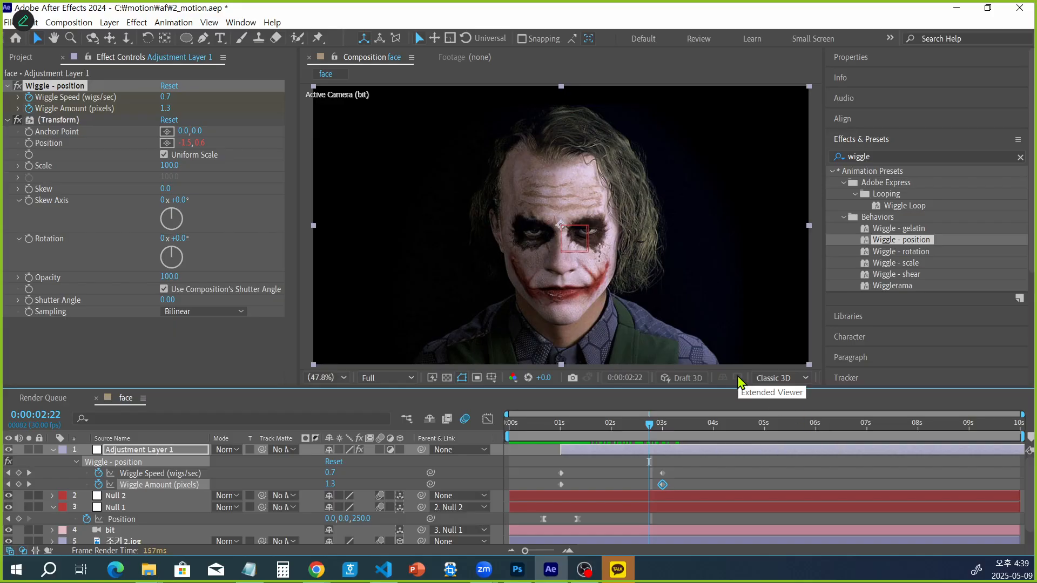
pyautogui.moveTo(650, 427); pyautogui.dragTo(663, 431)
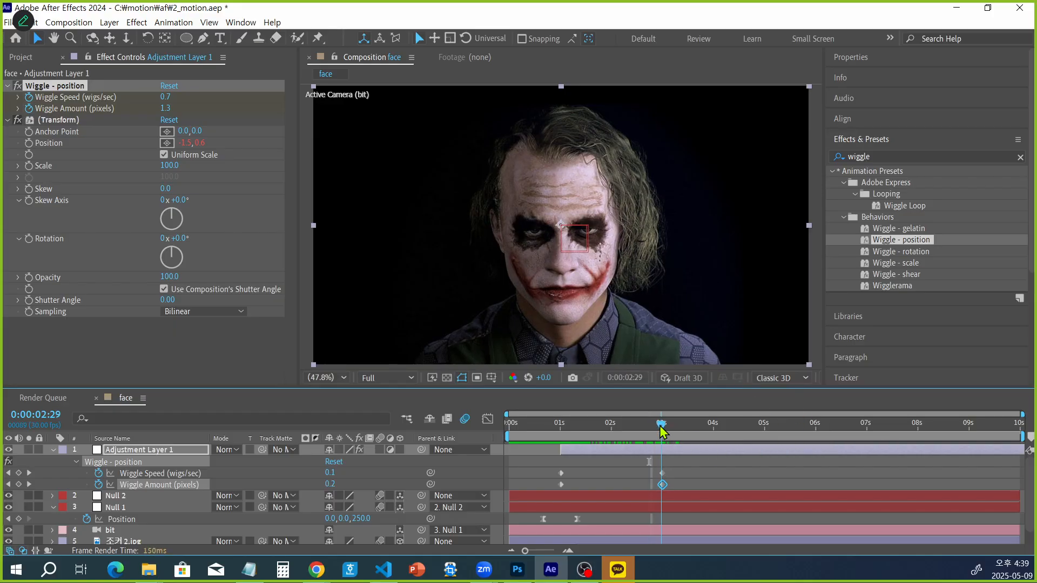
pyautogui.click(830, 485)
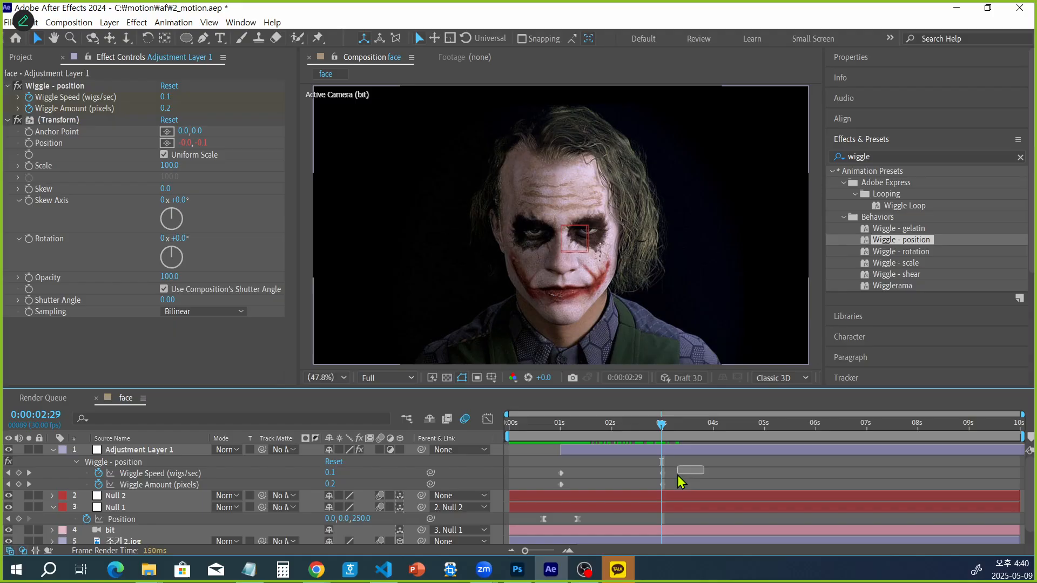
pyautogui.moveTo(678, 468); pyautogui.dragTo(648, 489)
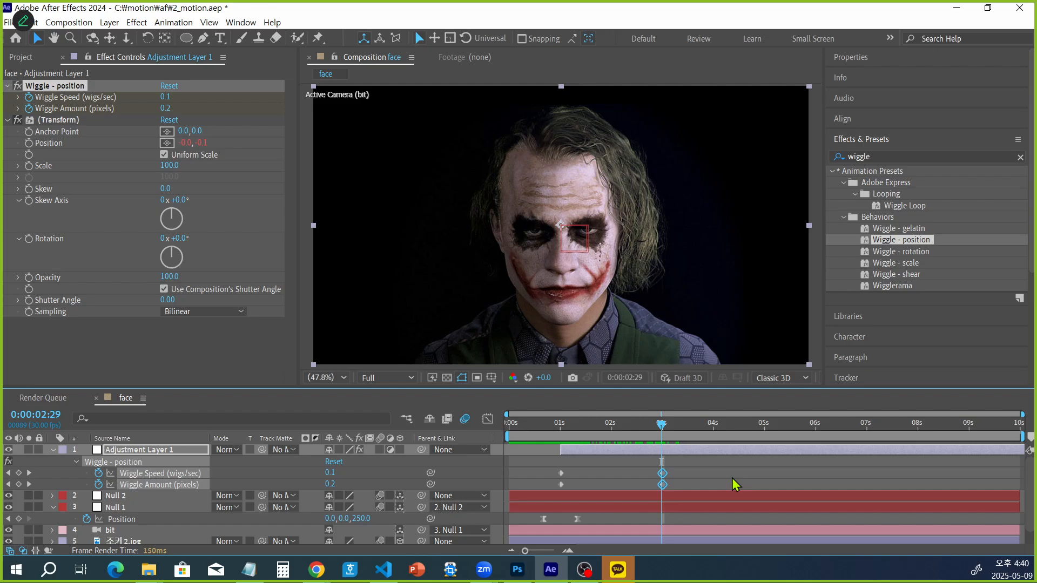
pyautogui.press('F9')
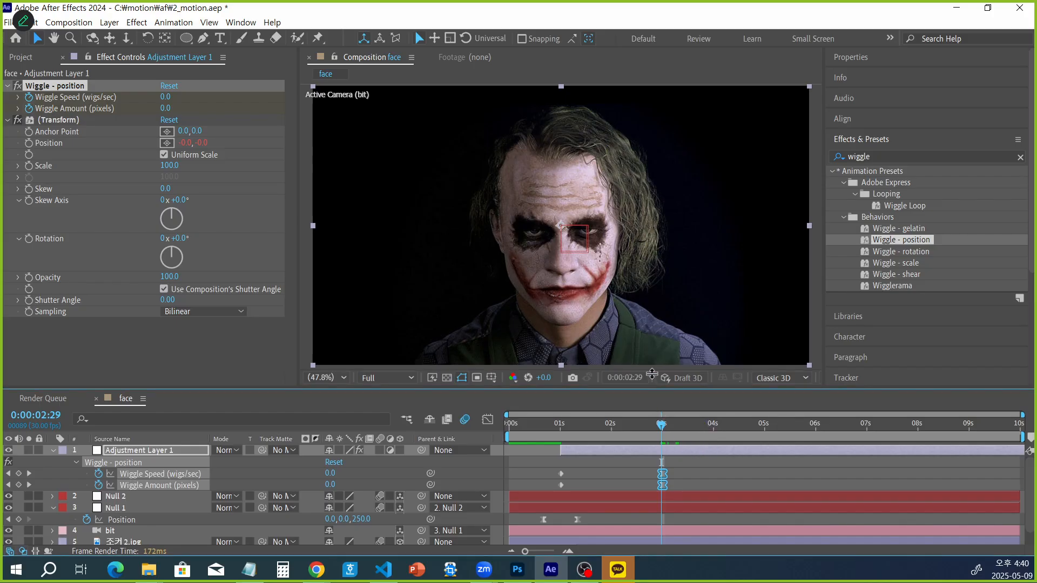
# Lengthen the incoming ease of the final wiggle keyframes in the speed graph so the shake fades out more gradually.
pyautogui.moveTo(652, 389); pyautogui.dragTo(658, 354)
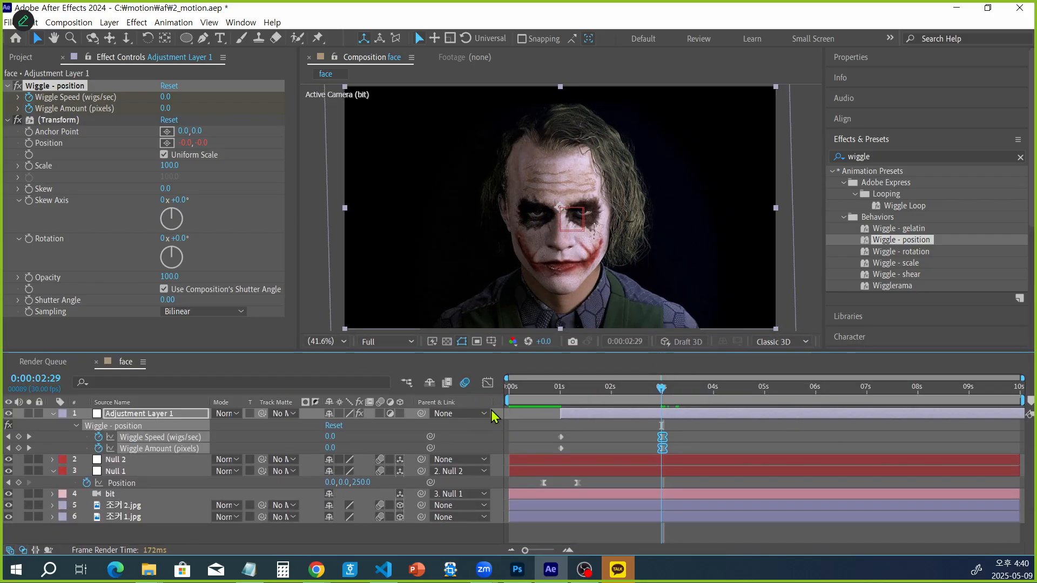
pyautogui.click(487, 383)
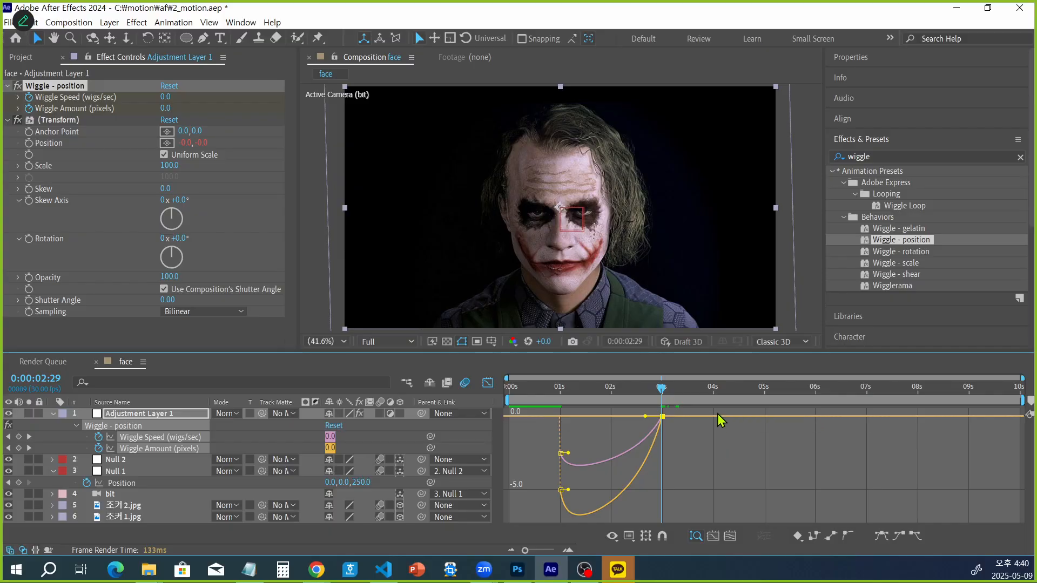
pyautogui.moveTo(644, 418); pyautogui.dragTo(619, 417)
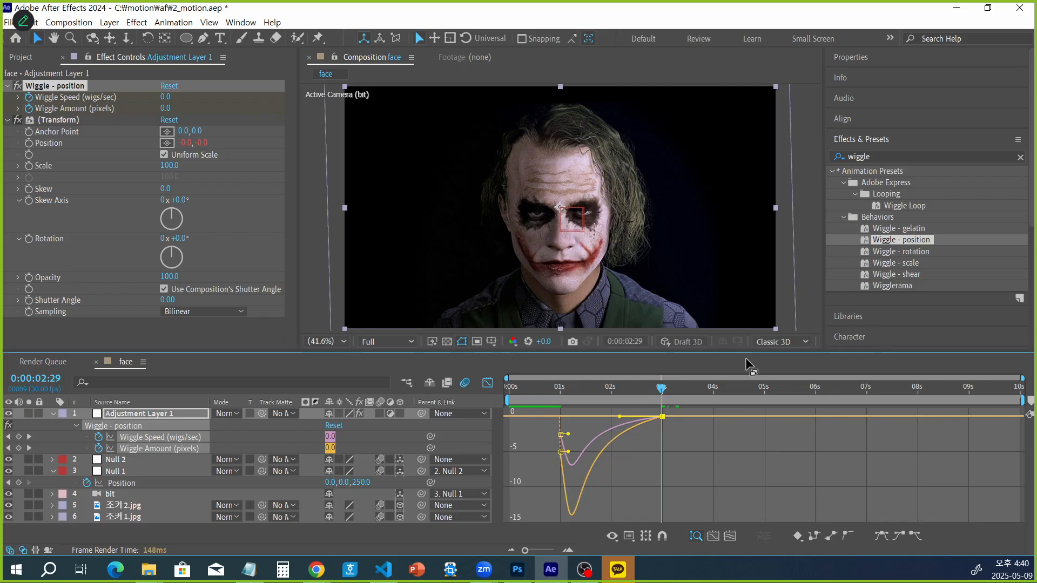
pyautogui.click(488, 383)
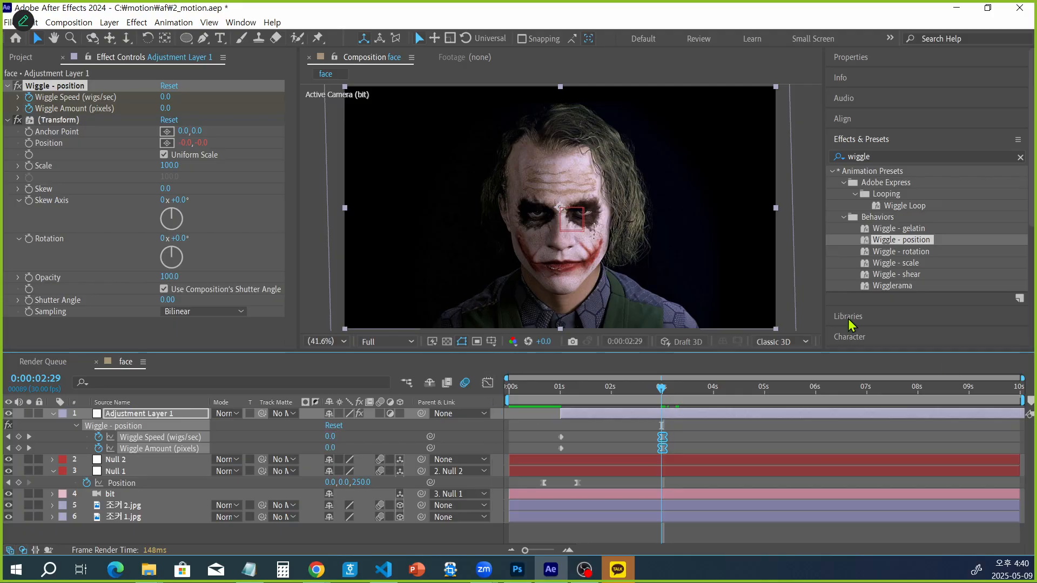
# Play the composition from the first frame to check how the wiggle fades out, ending around the one-second mark.
pyautogui.press('Home')
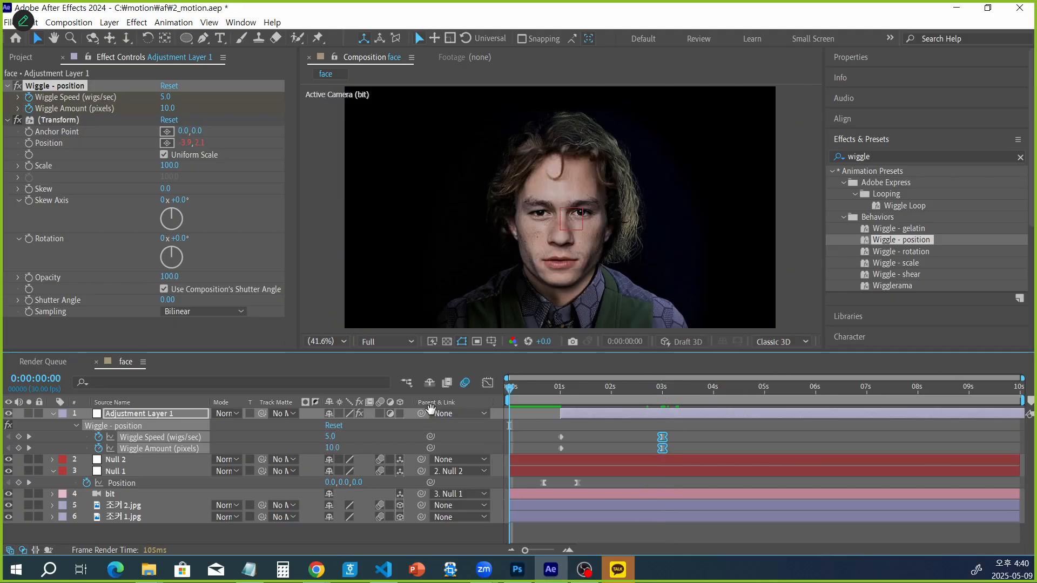
pyautogui.press('space')
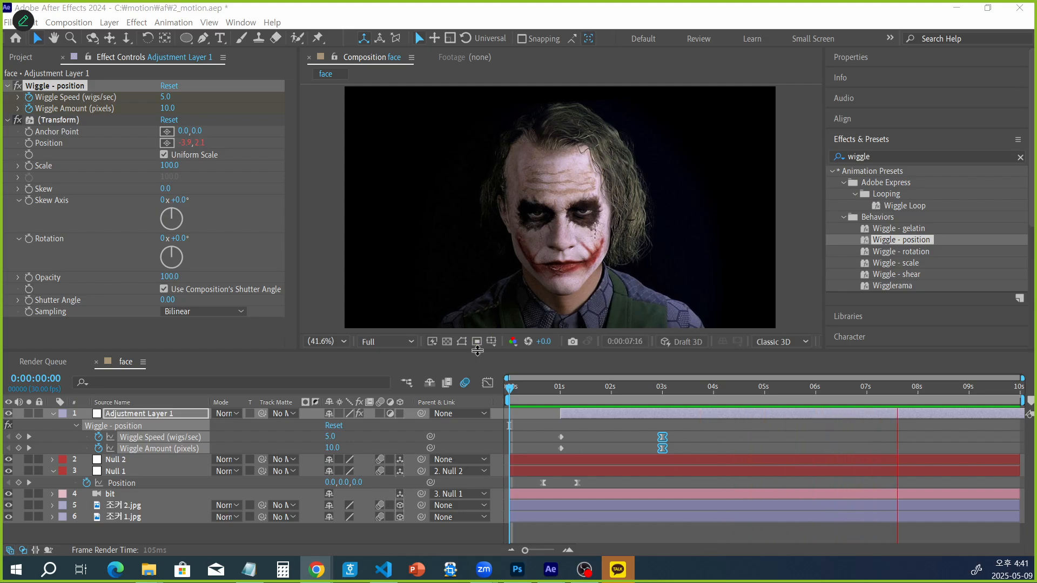
pyautogui.moveTo(468, 357); pyautogui.dragTo(468, 185)
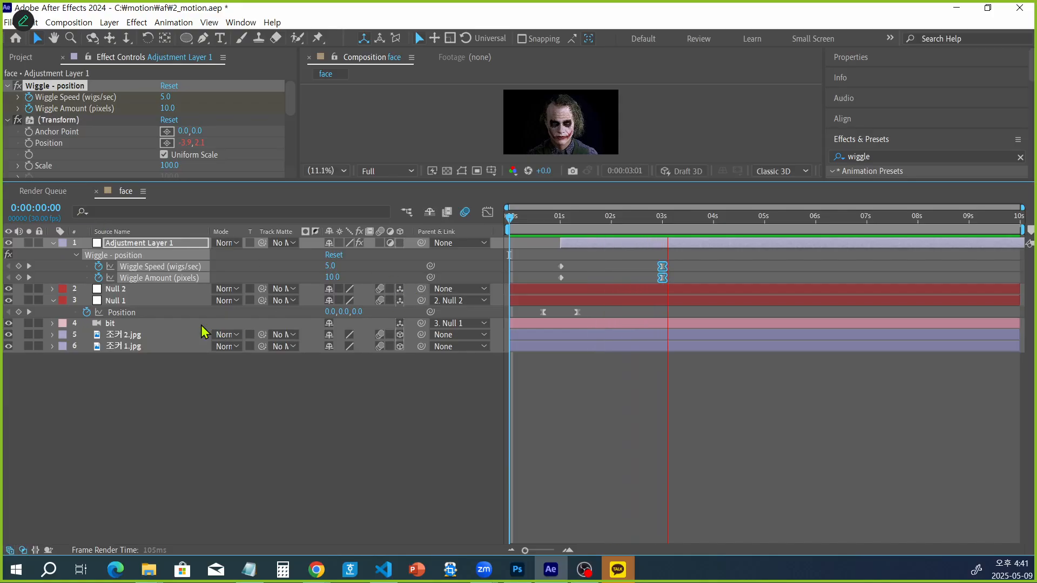
pyautogui.moveTo(759, 218); pyautogui.dragTo(562, 219)
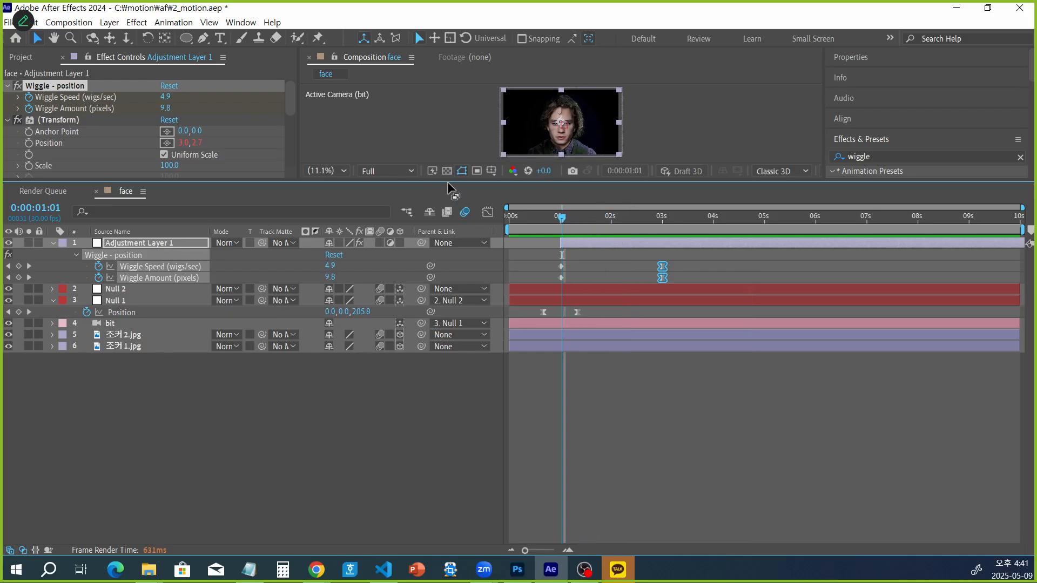
# Import Particle.mp4 from File Explorer into the project's 조우커 folder.
pyautogui.moveTo(451, 181); pyautogui.dragTo(451, 291)
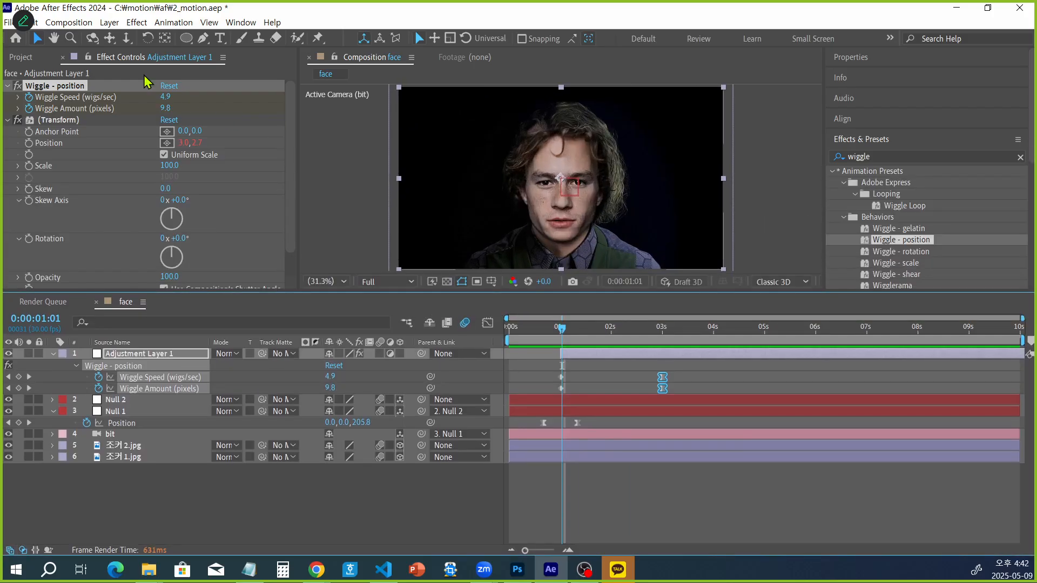
pyautogui.click(20, 57)
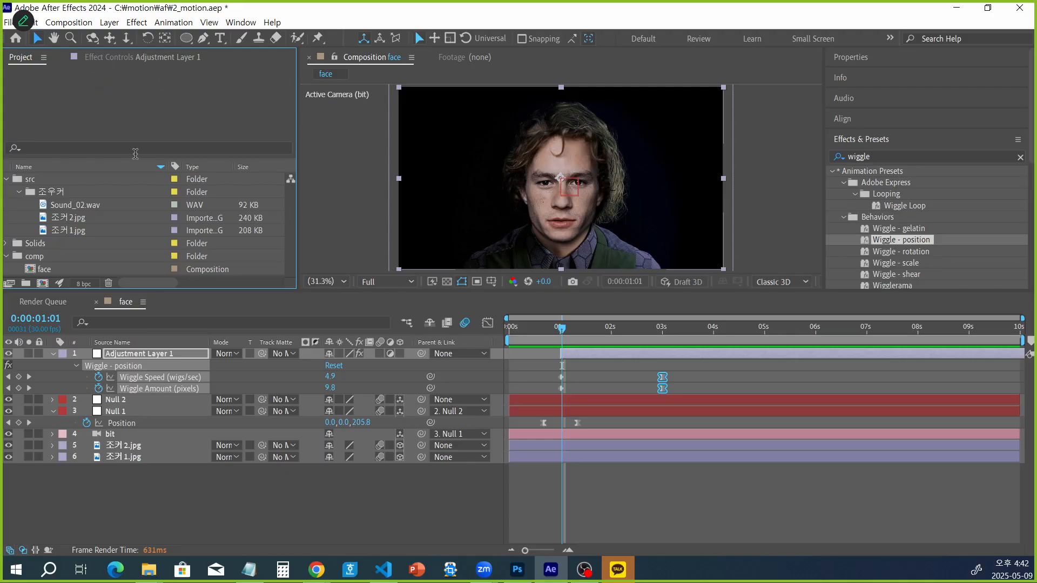
pyautogui.moveTo(423, 27); pyautogui.dragTo(604, 24)
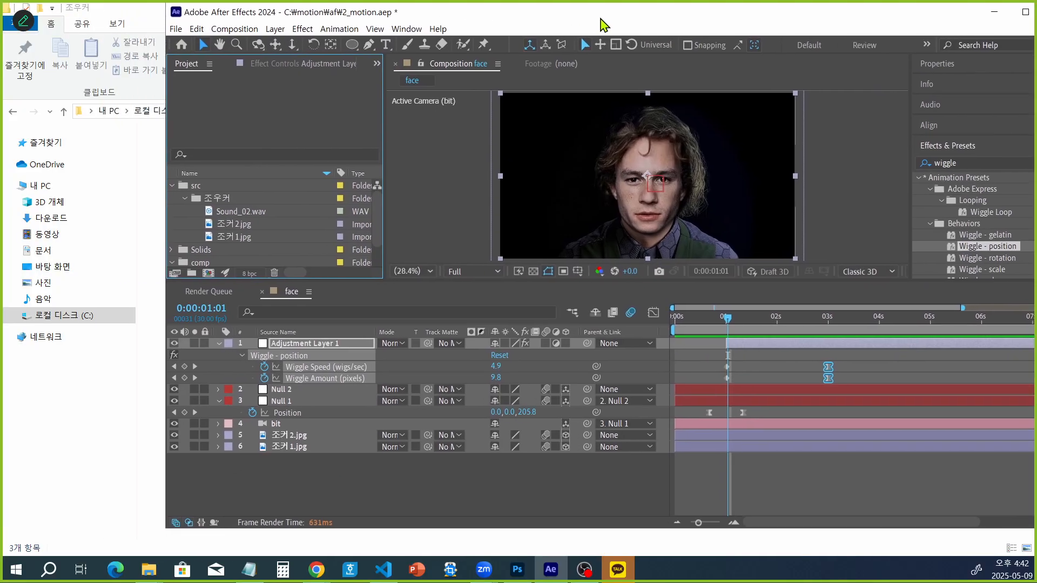
pyautogui.hotkey('alt', 'Tab')
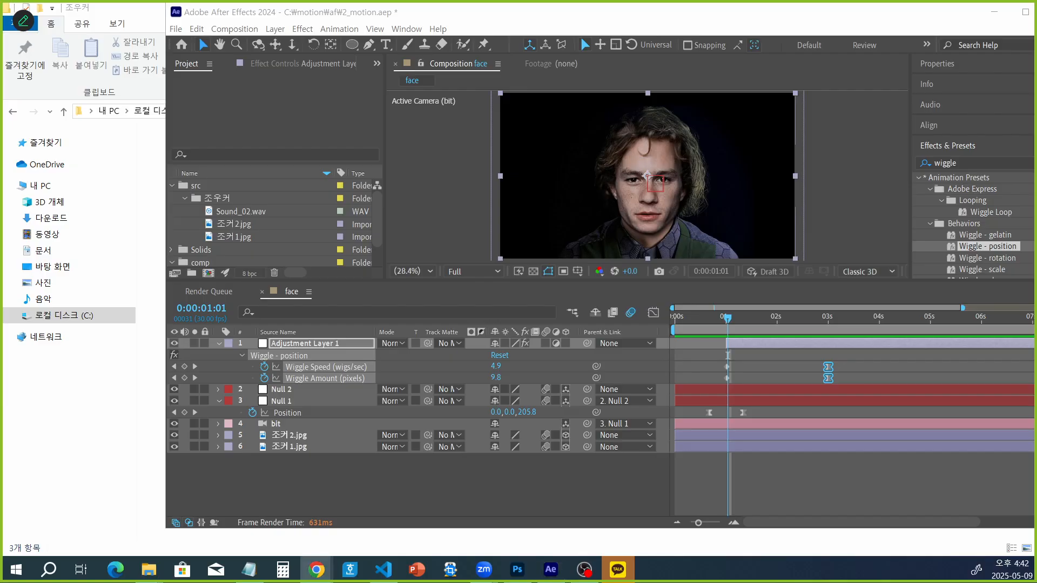
pyautogui.moveTo(3, 251); pyautogui.dragTo(265, 200)
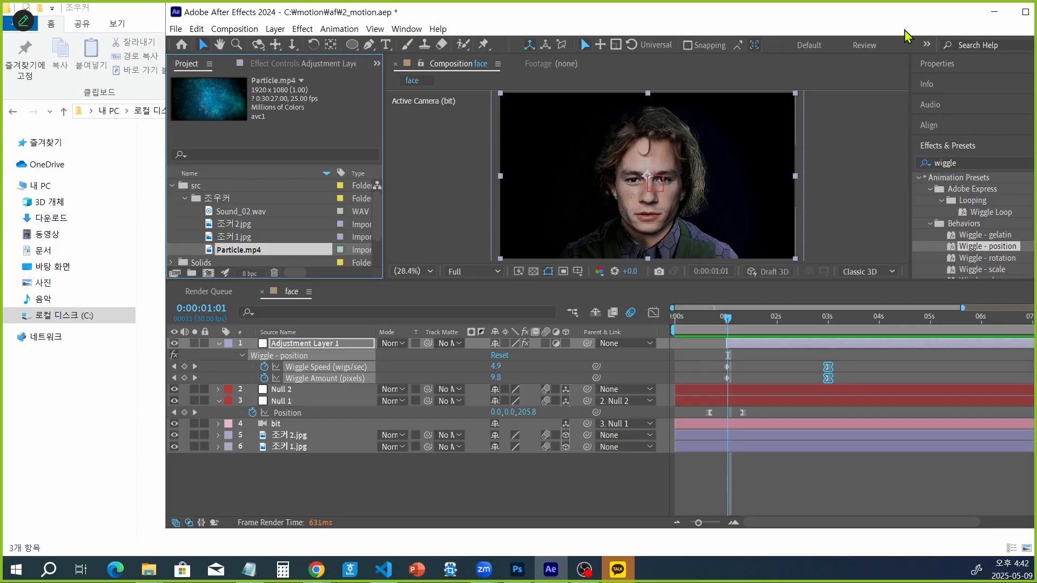
pyautogui.doubleClick(732, 22)
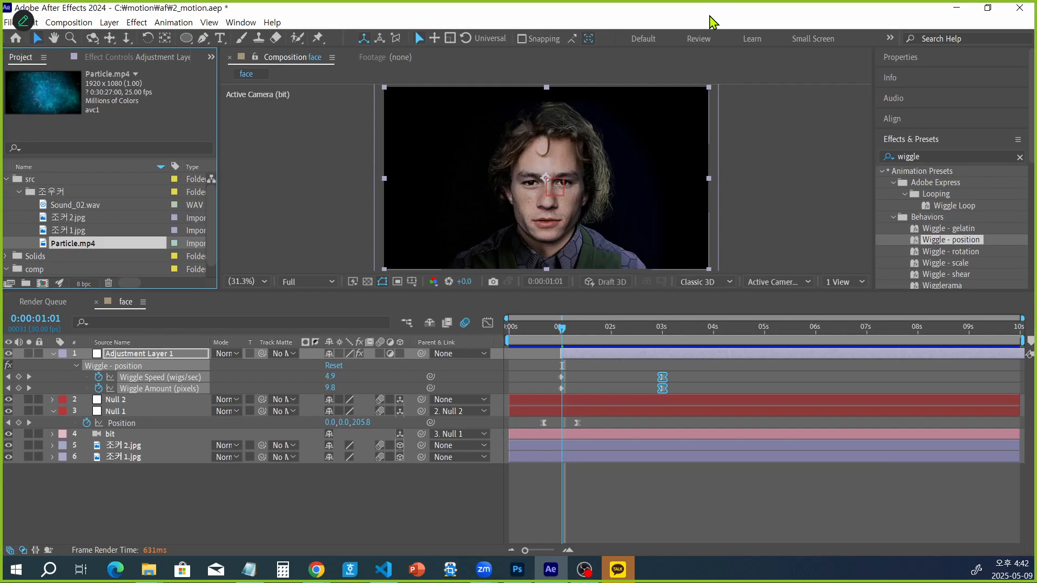
# Place Particle.mp4 in the face composition between the bit camera and 조커2.jpg layers, and activate the Ellipse tool.
pyautogui.moveTo(84, 250); pyautogui.dragTo(129, 439)
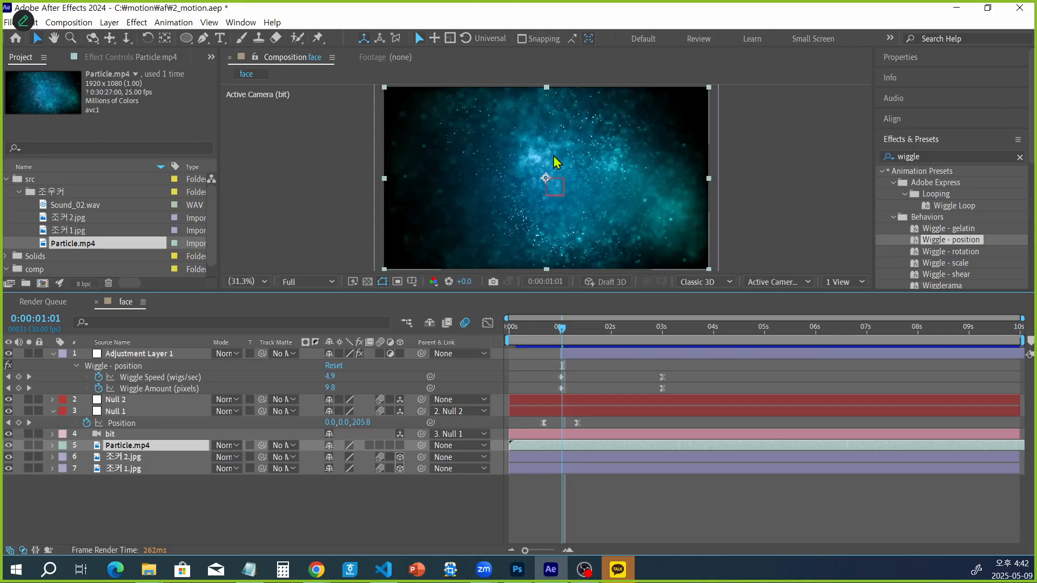
pyautogui.click(188, 41)
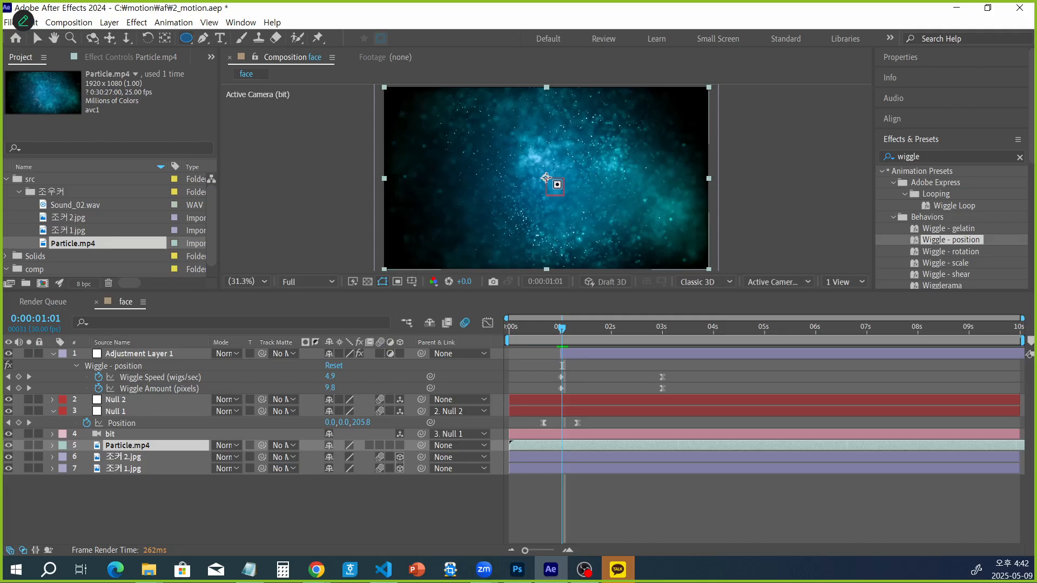
pyautogui.moveTo(547, 177); pyautogui.dragTo(568, 202)
pyautogui.hotkey('ctrl', 'z')
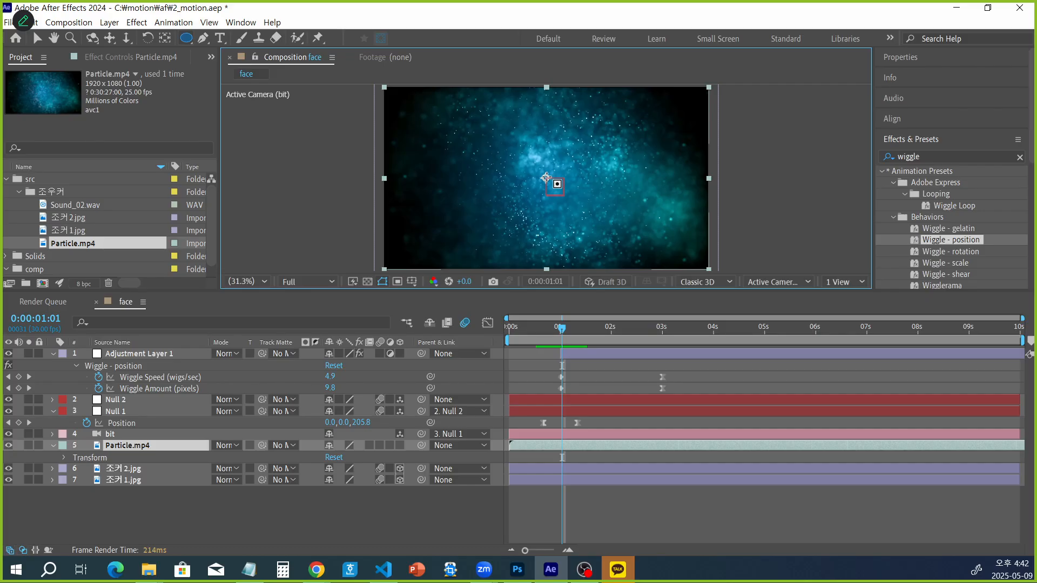
pyautogui.moveTo(546, 177); pyautogui.dragTo(560, 197)
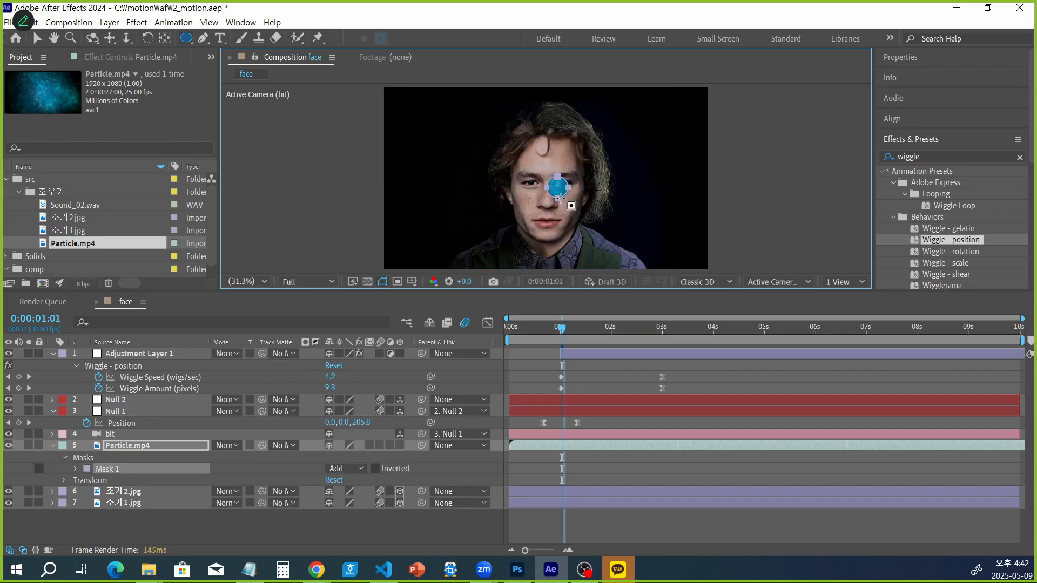
pyautogui.hotkey('ctrl', 'z')
pyautogui.hotkey('ctrl', 'shift', 'z')
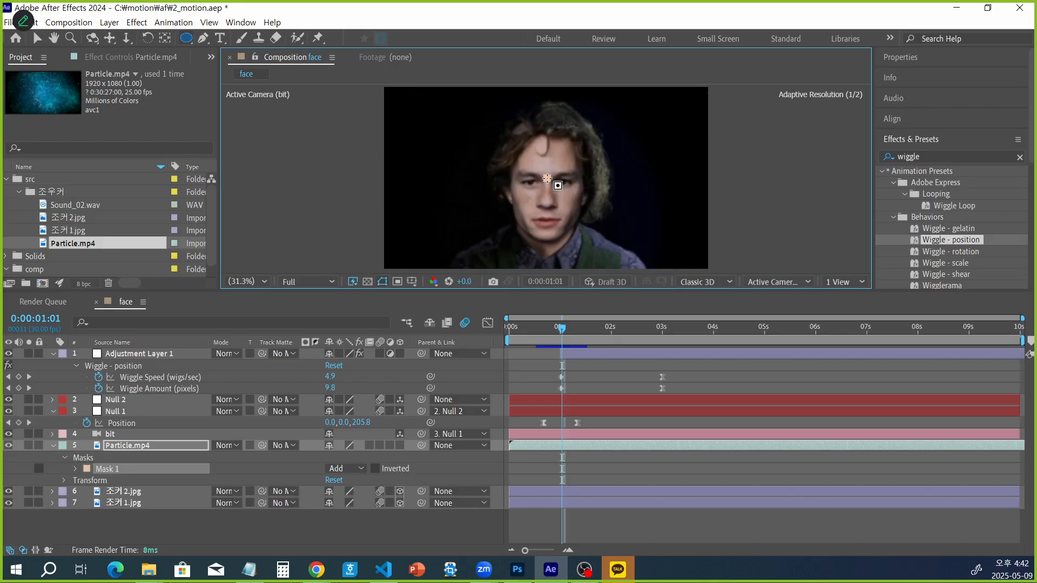
pyautogui.hotkey('ctrl', 'z')
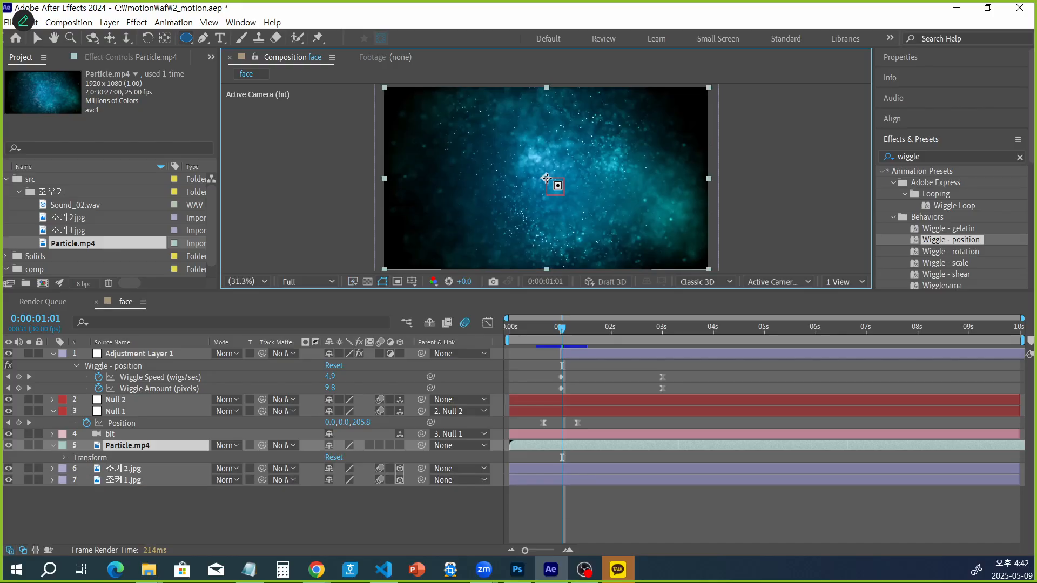
# Draw a centred circular mask around the face on Particle.mp4, invert it, and feather it by 216 pixels.
pyautogui.moveTo(546, 178); pyautogui.dragTo(615, 263)
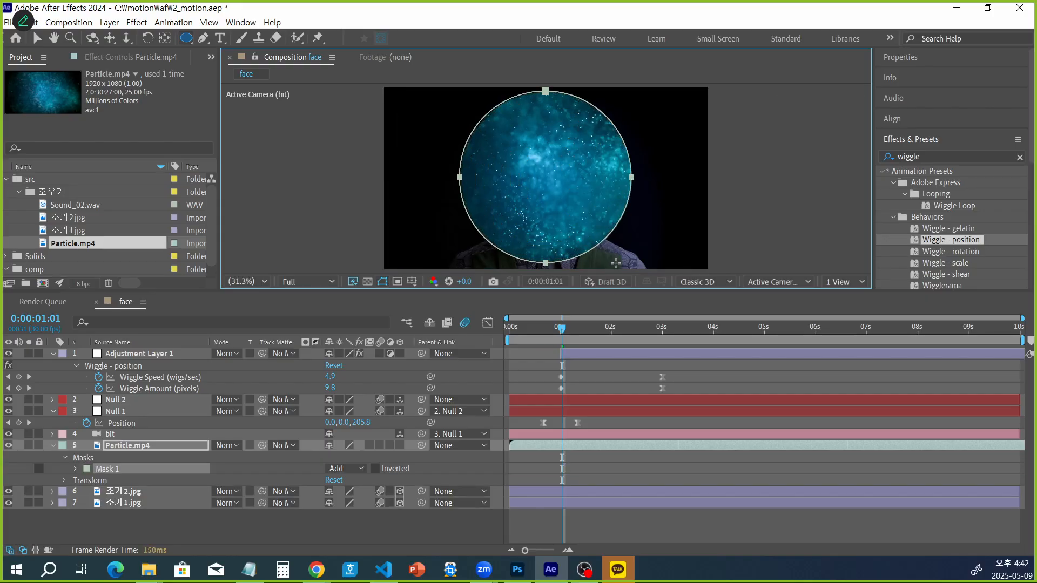
pyautogui.press('f')
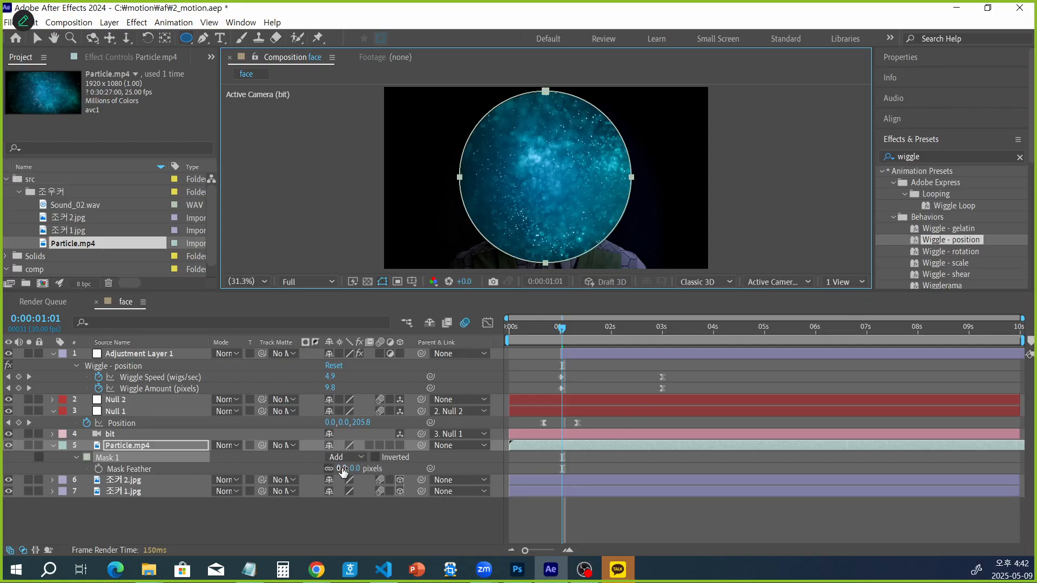
pyautogui.moveTo(343, 472); pyautogui.dragTo(477, 458)
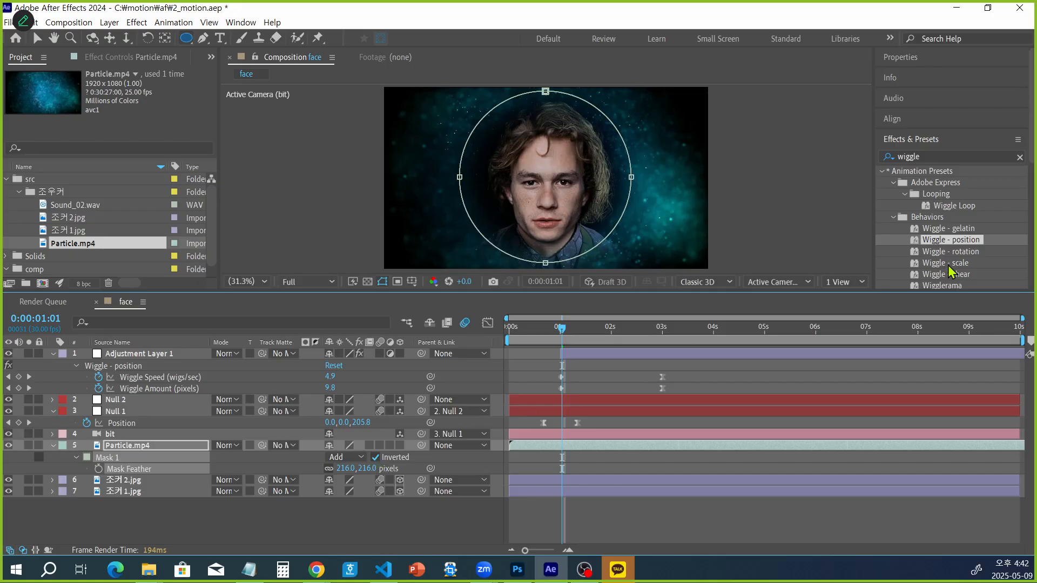
# Deselect the mask and scrub from about 0:00:01:00 to 0:00:08:24 to check the particles around the face.
pyautogui.click(659, 540)
pyautogui.click(554, 330)
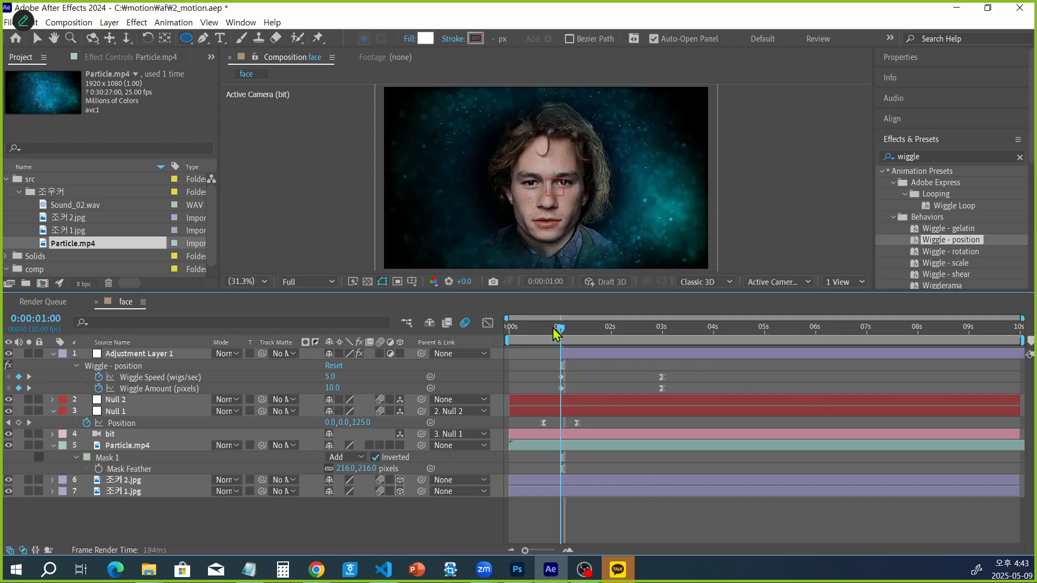
pyautogui.moveTo(556, 333); pyautogui.dragTo(960, 325)
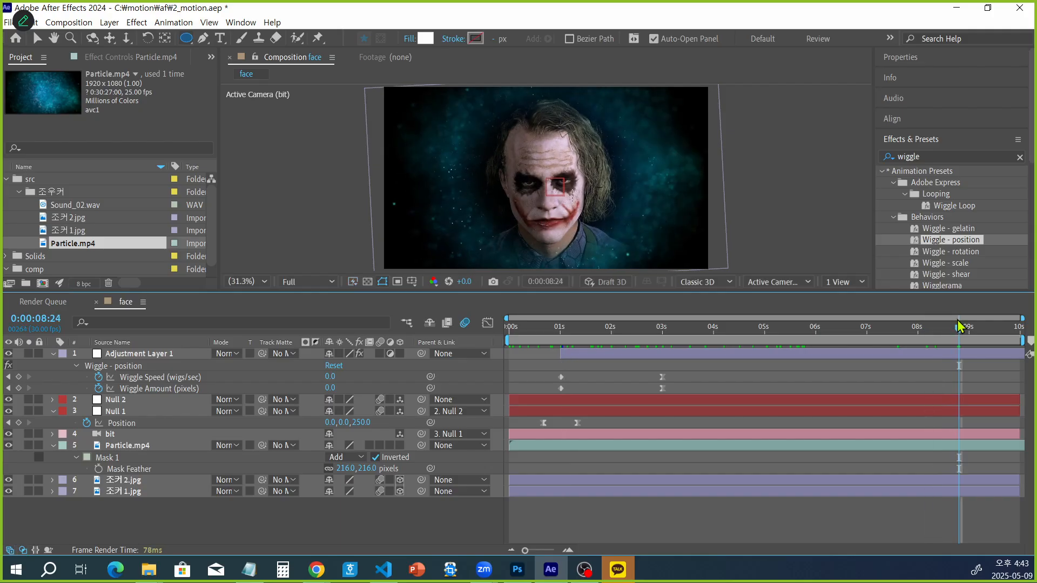